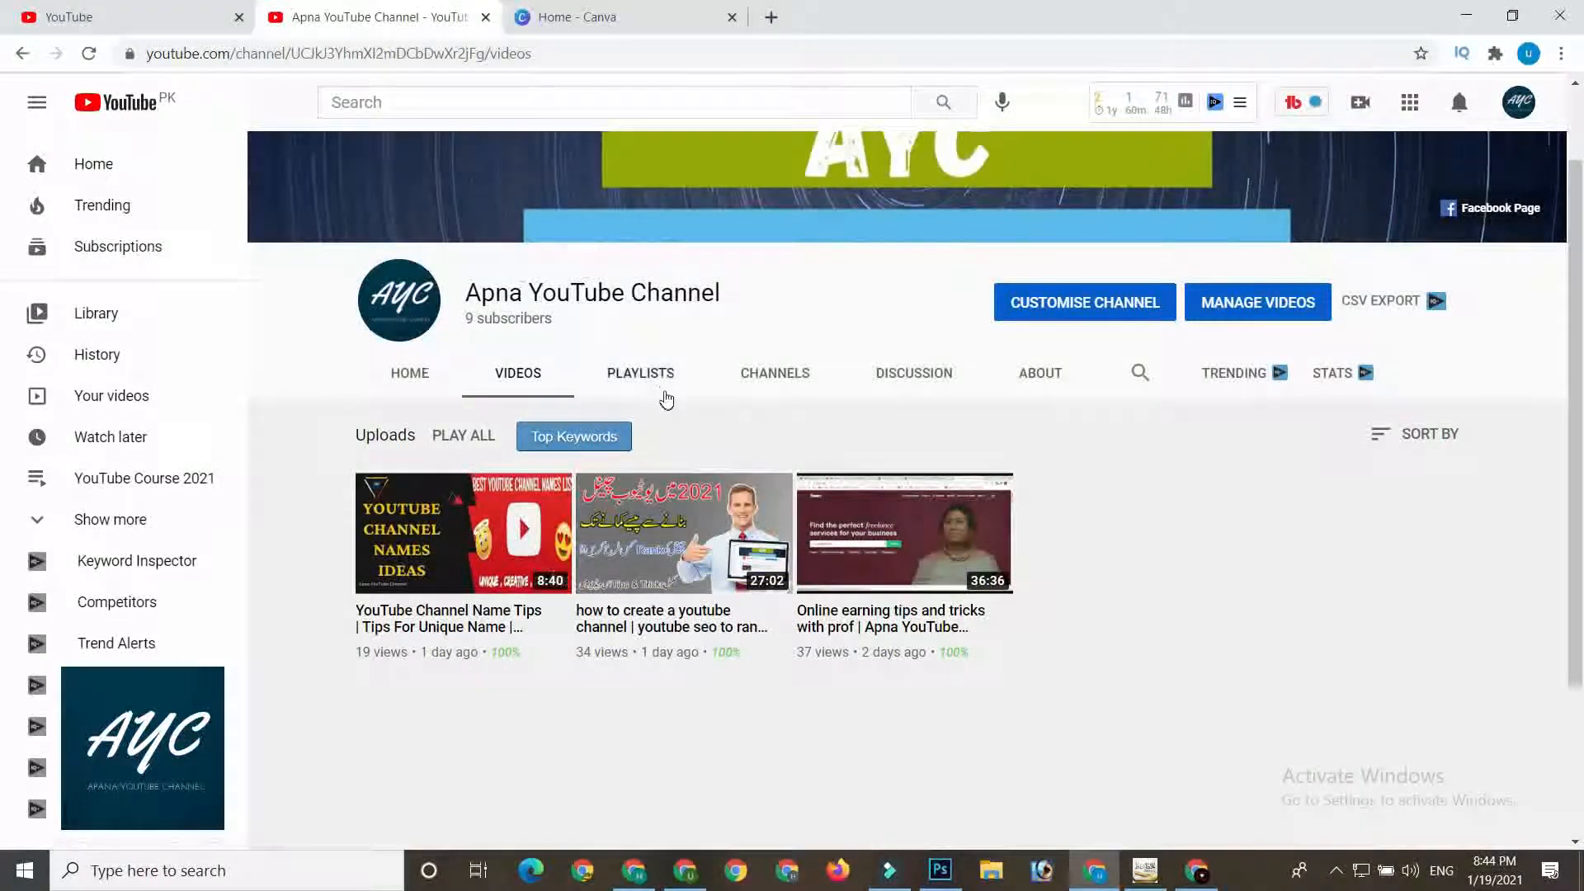
- Look through the channel's playlists and uploaded videos, and switch to the Canva home page
left_click(657, 373)
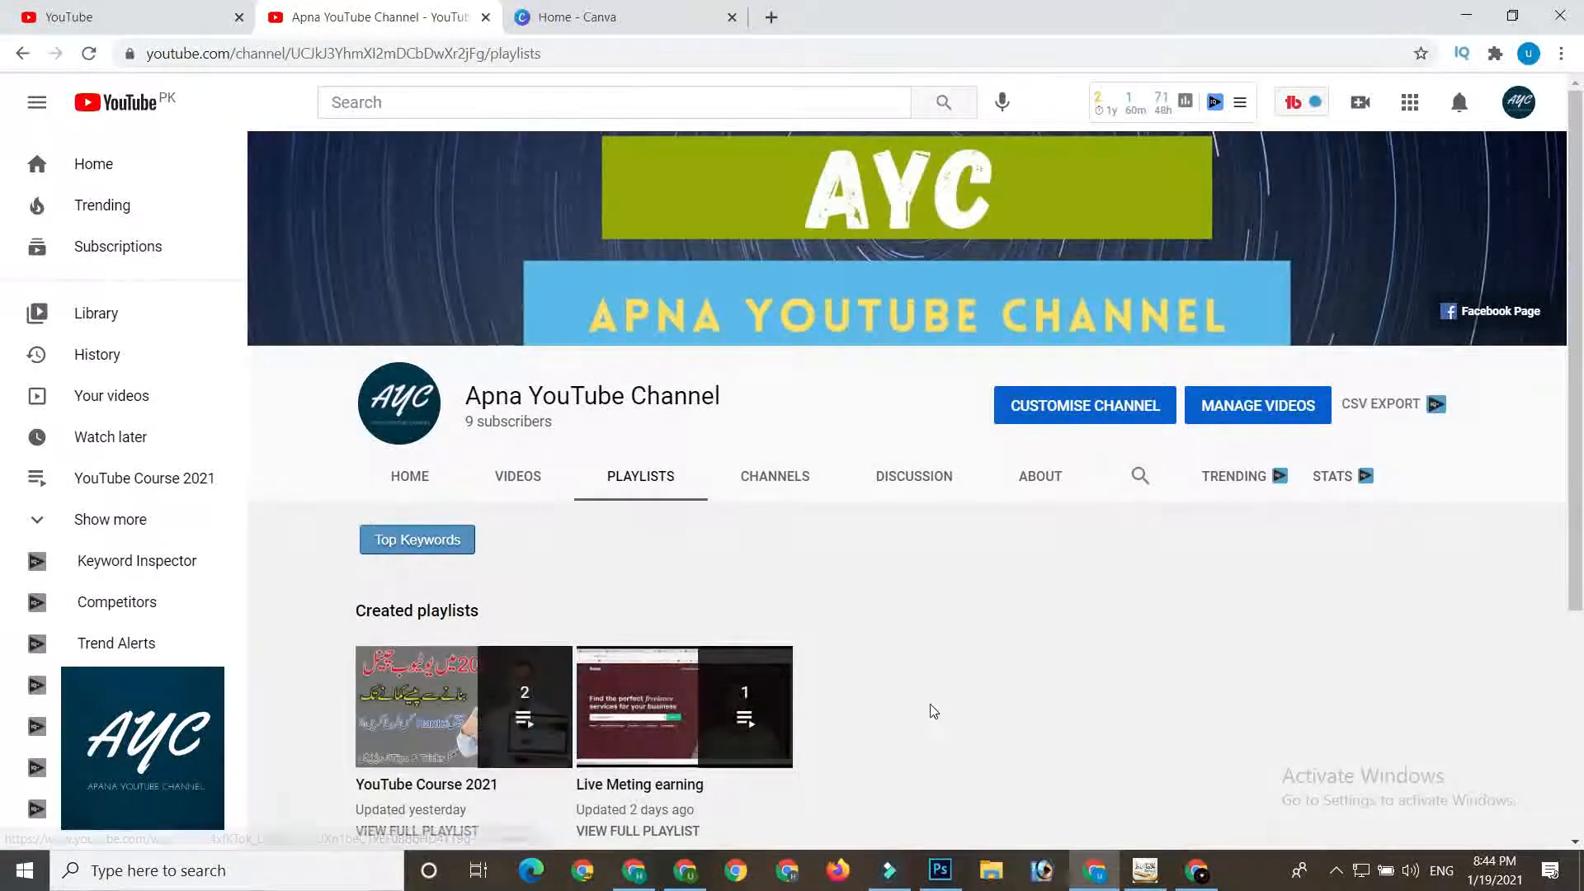
left_click(536, 490)
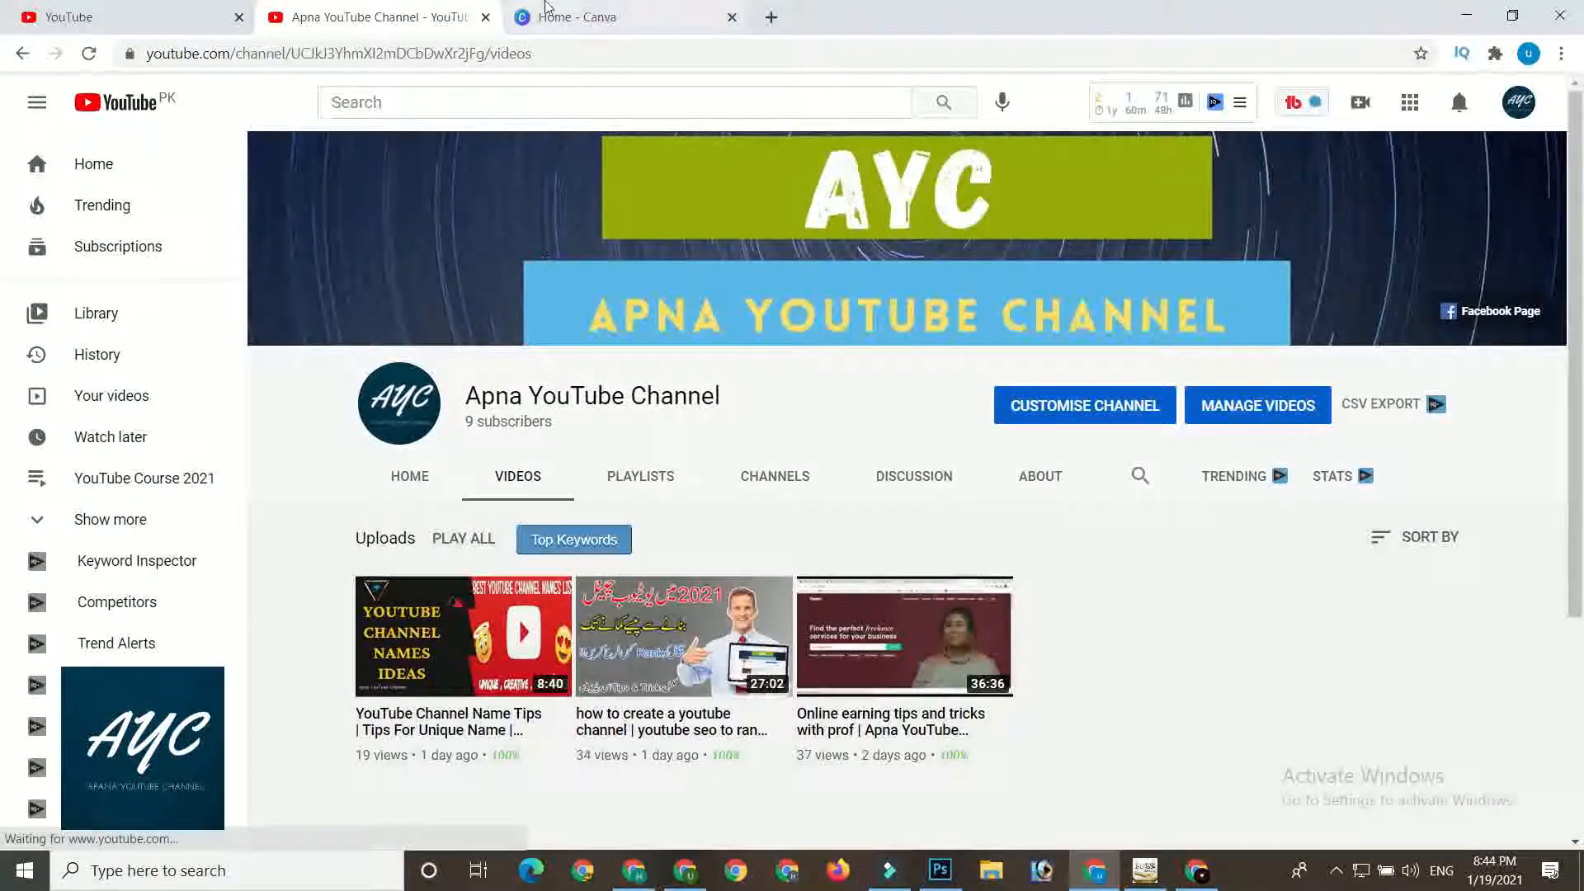
left_click(591, 8)
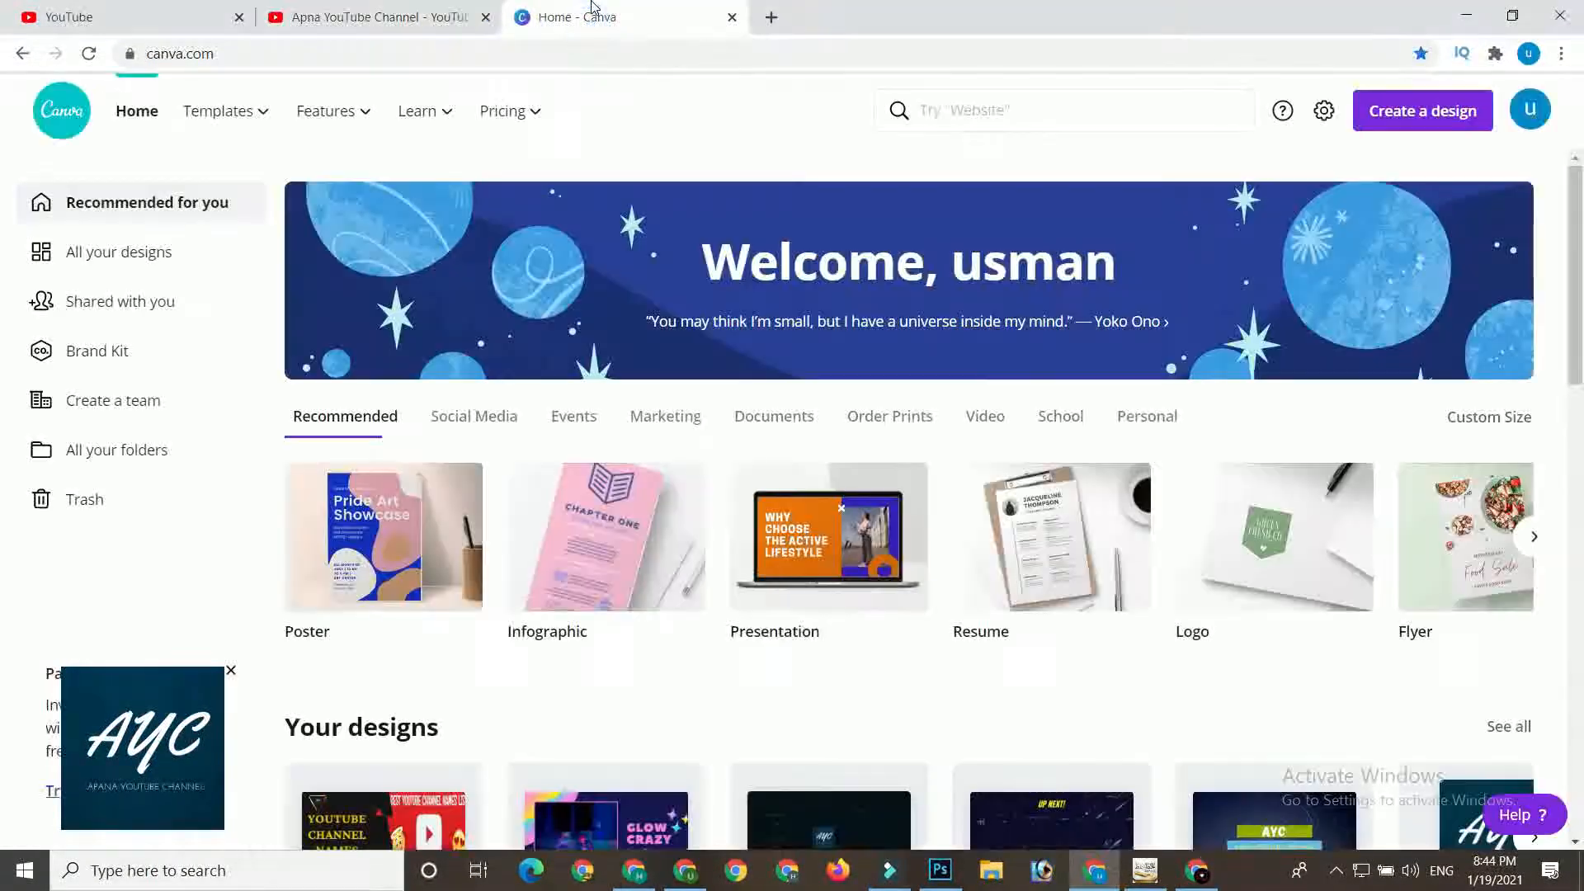
- Search Google for photopea in a new browser tab, open the Photopea site and dismiss its introduction
left_click(772, 17)
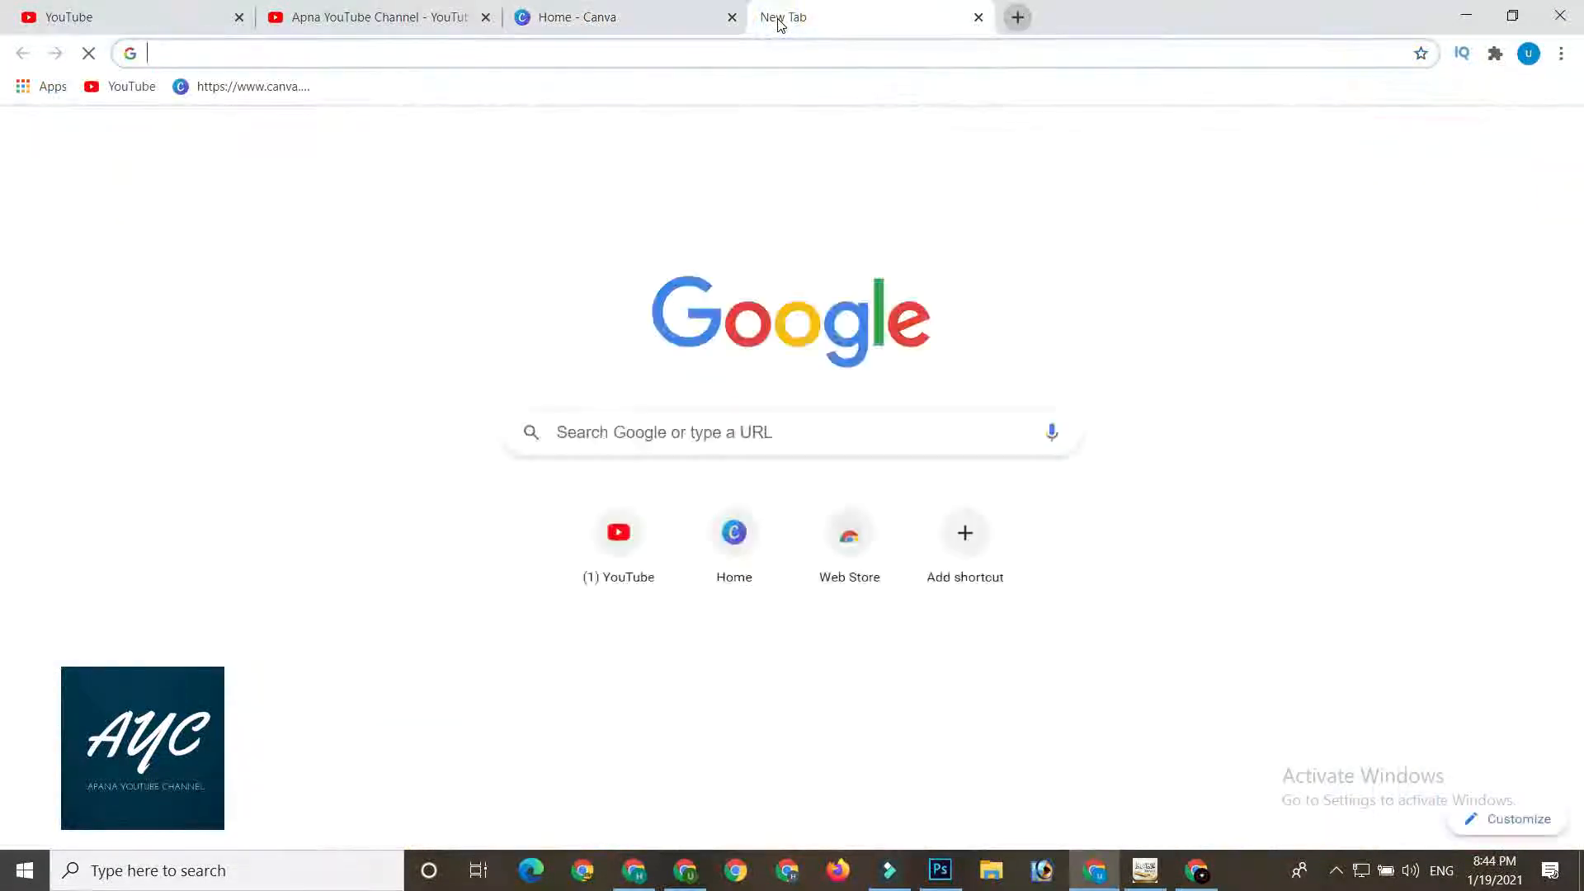
type("phot")
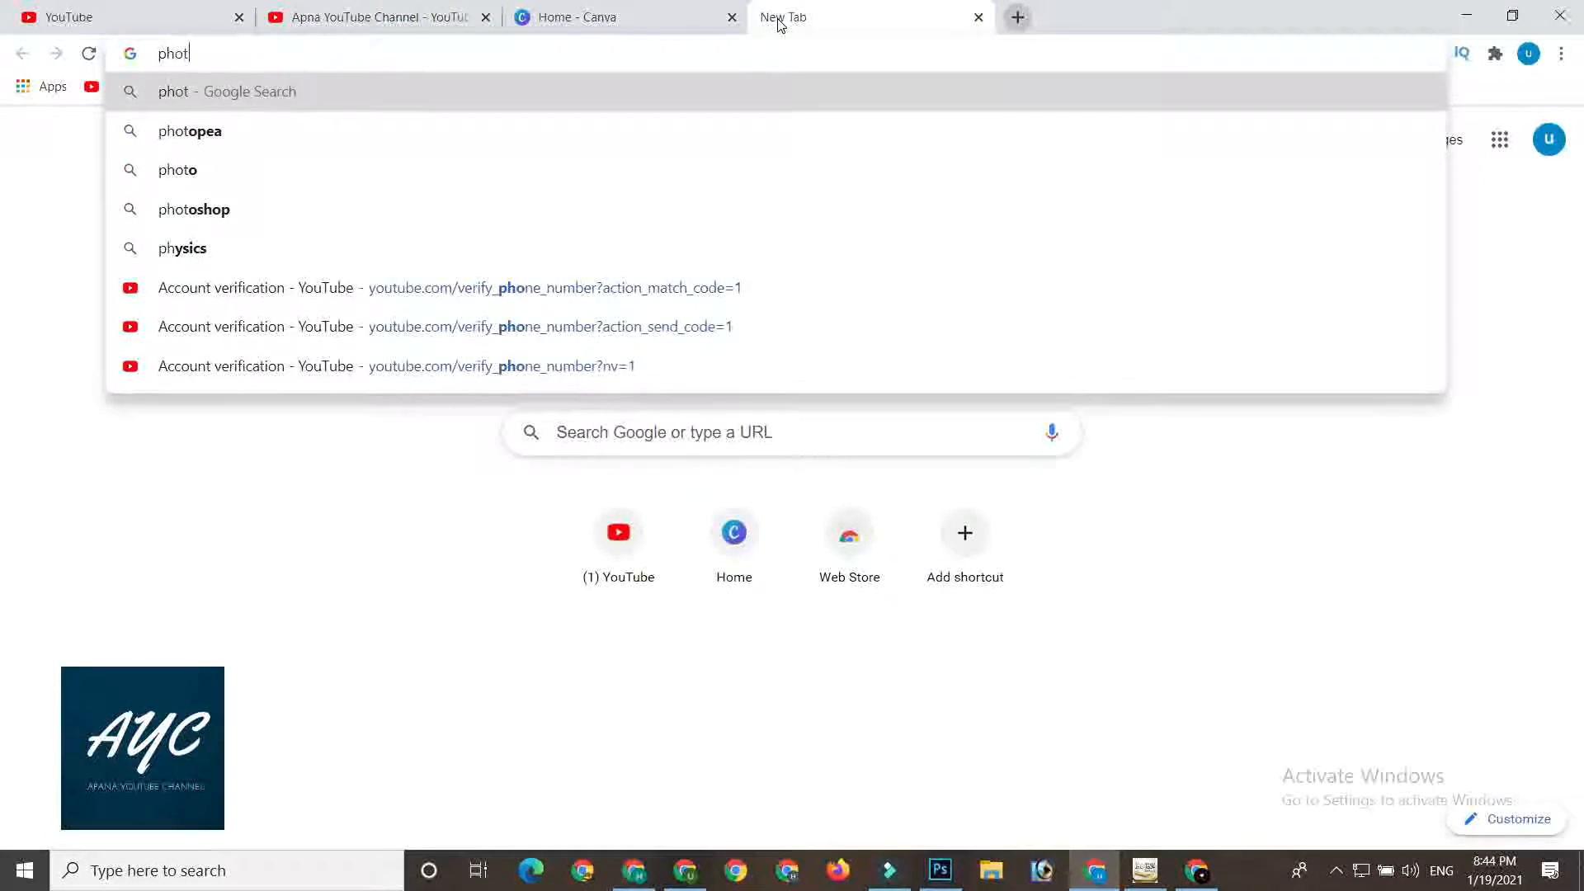
key("Down")
key("Return")
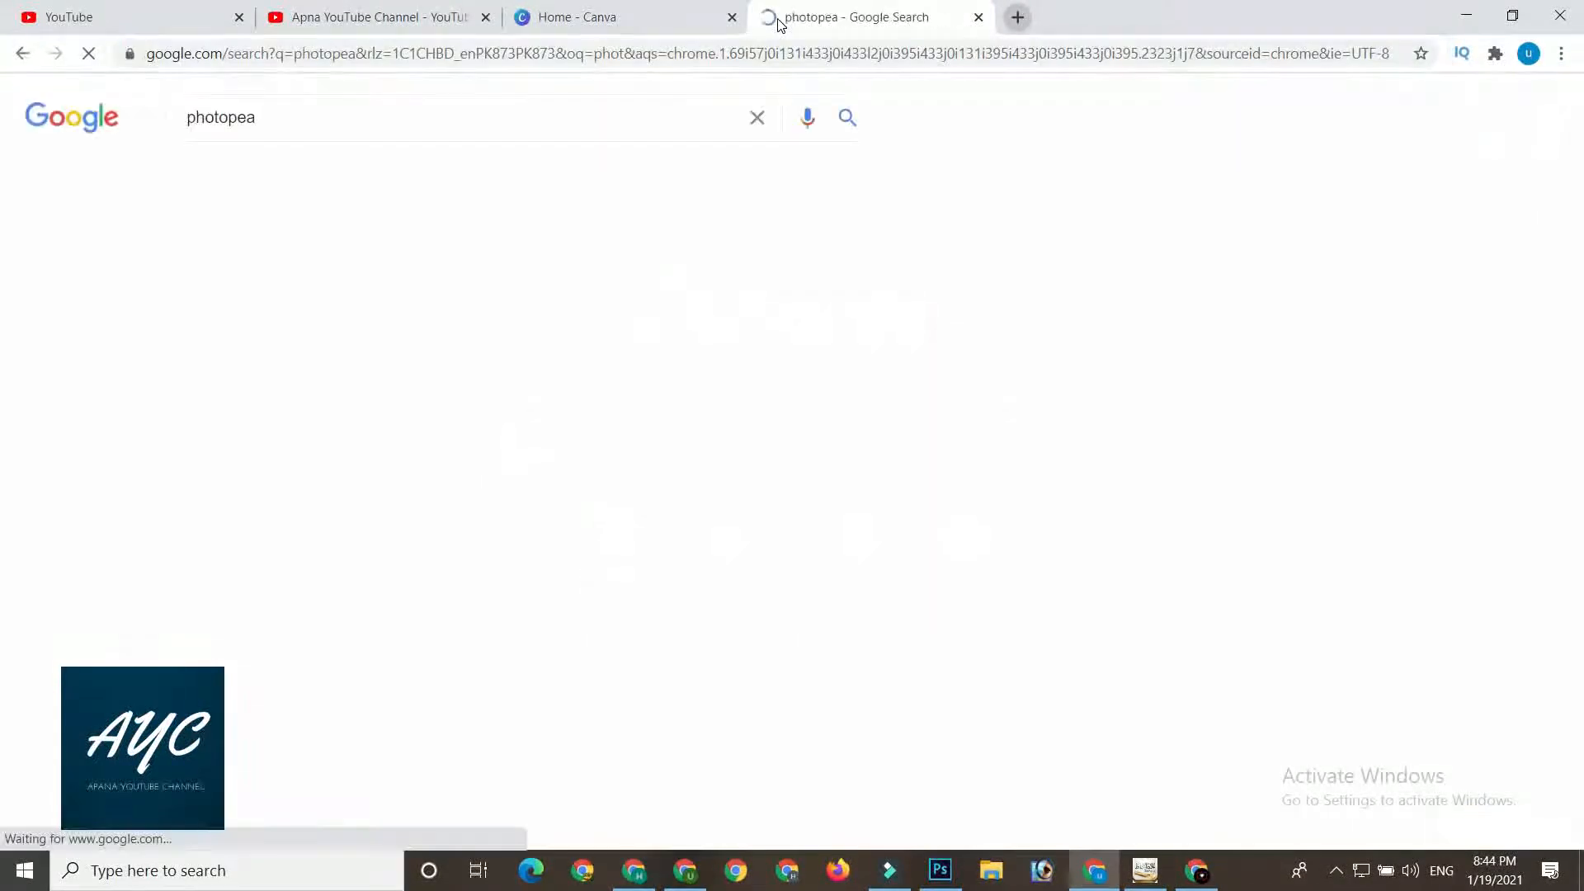
left_click(372, 290)
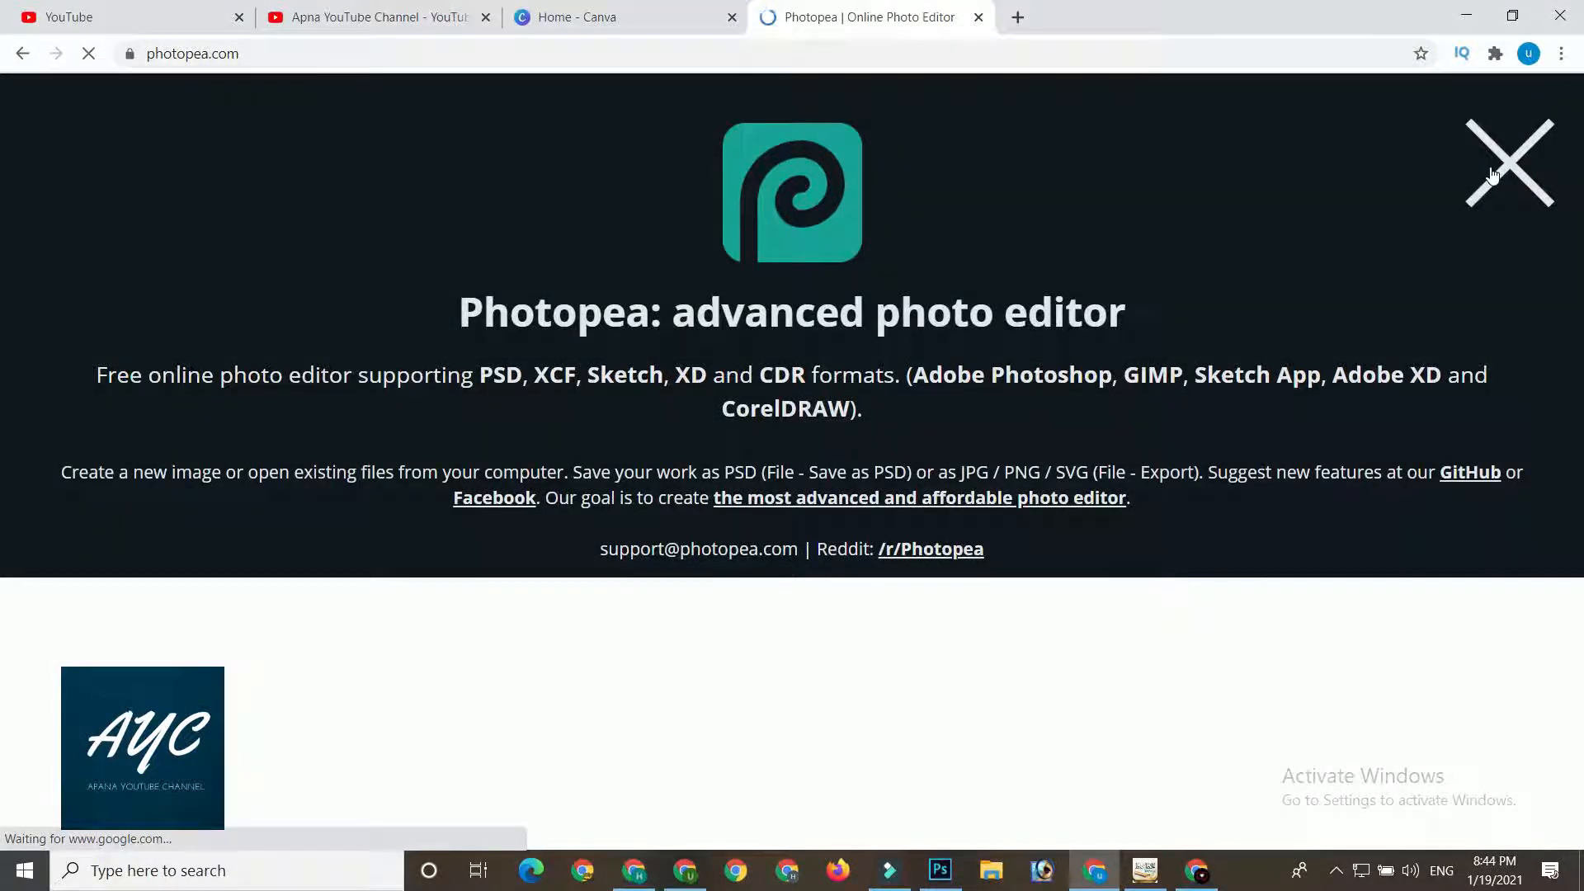
left_click(1494, 174)
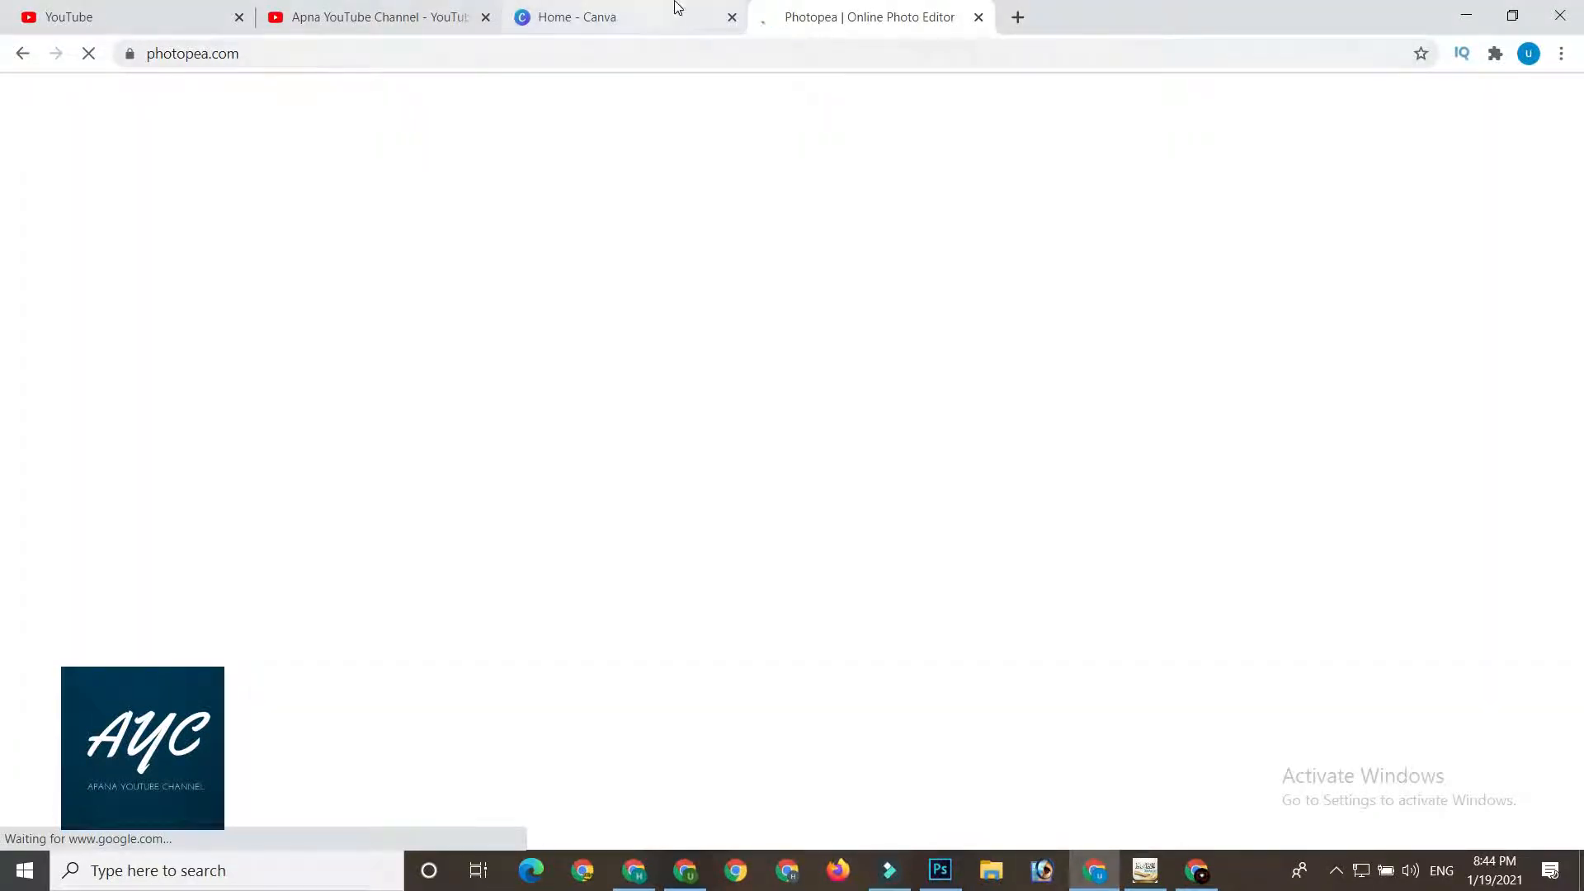
- Check the Canva home page, return to Photopea and reload the editor page
left_click(673, 8)
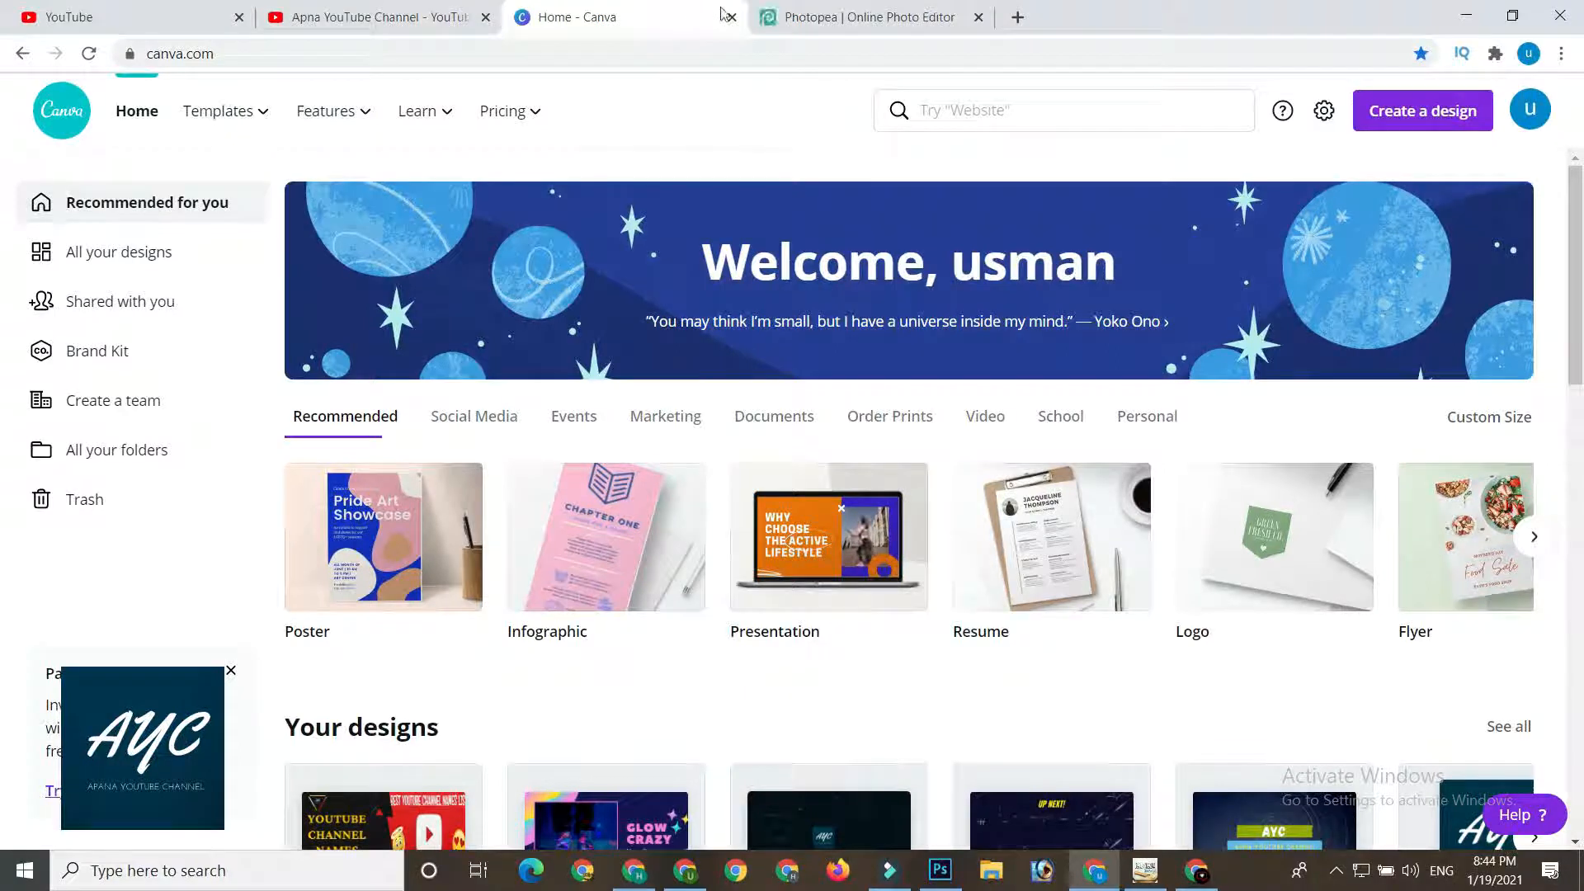
left_click(854, 13)
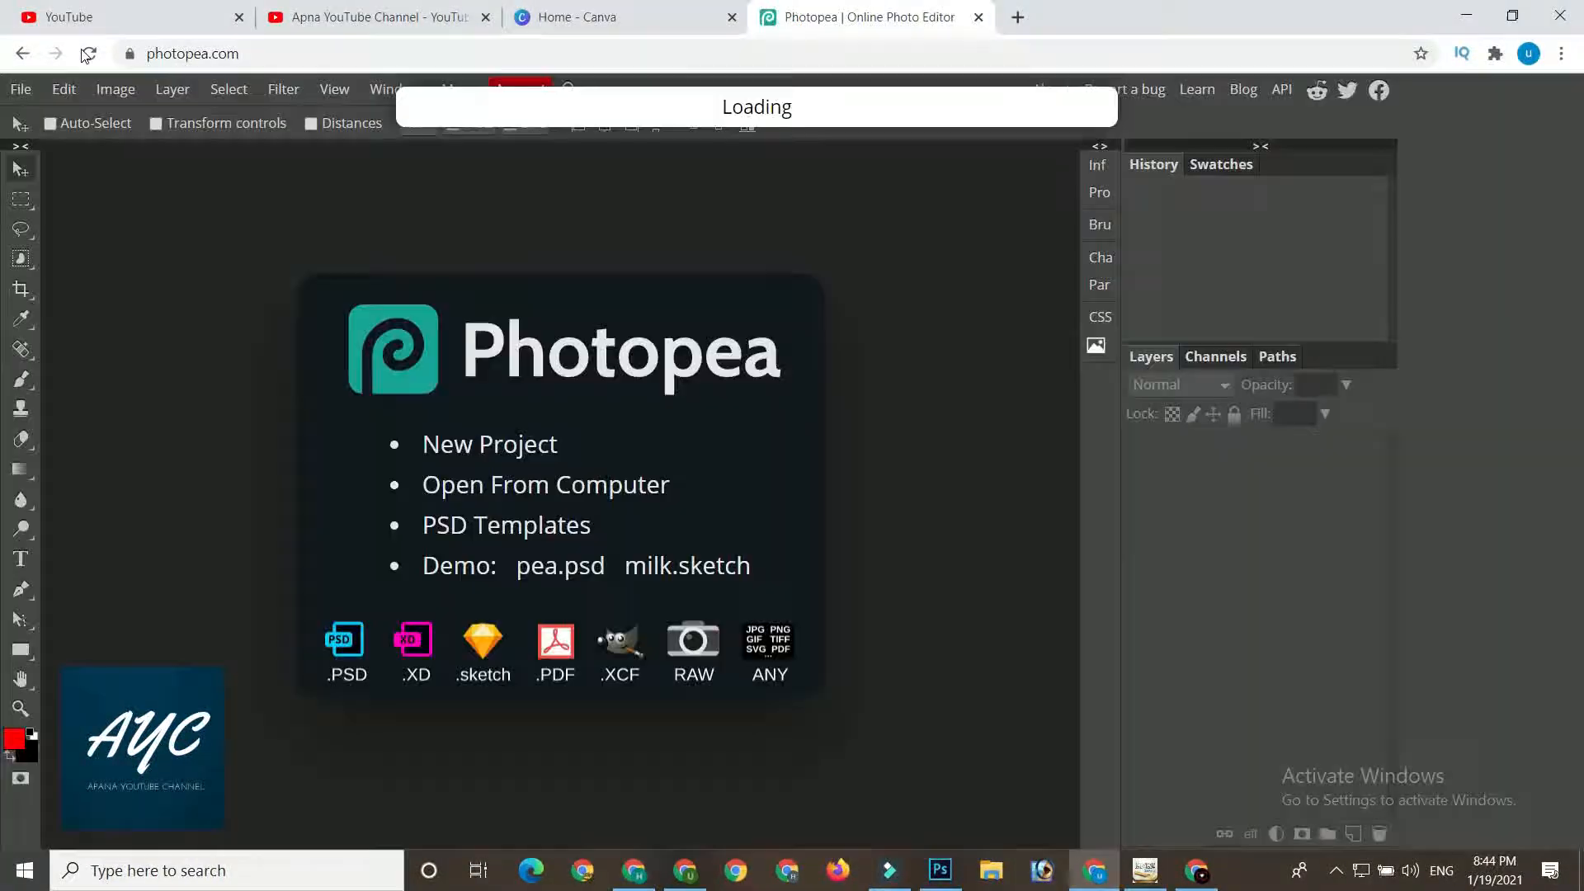
left_click(88, 53)
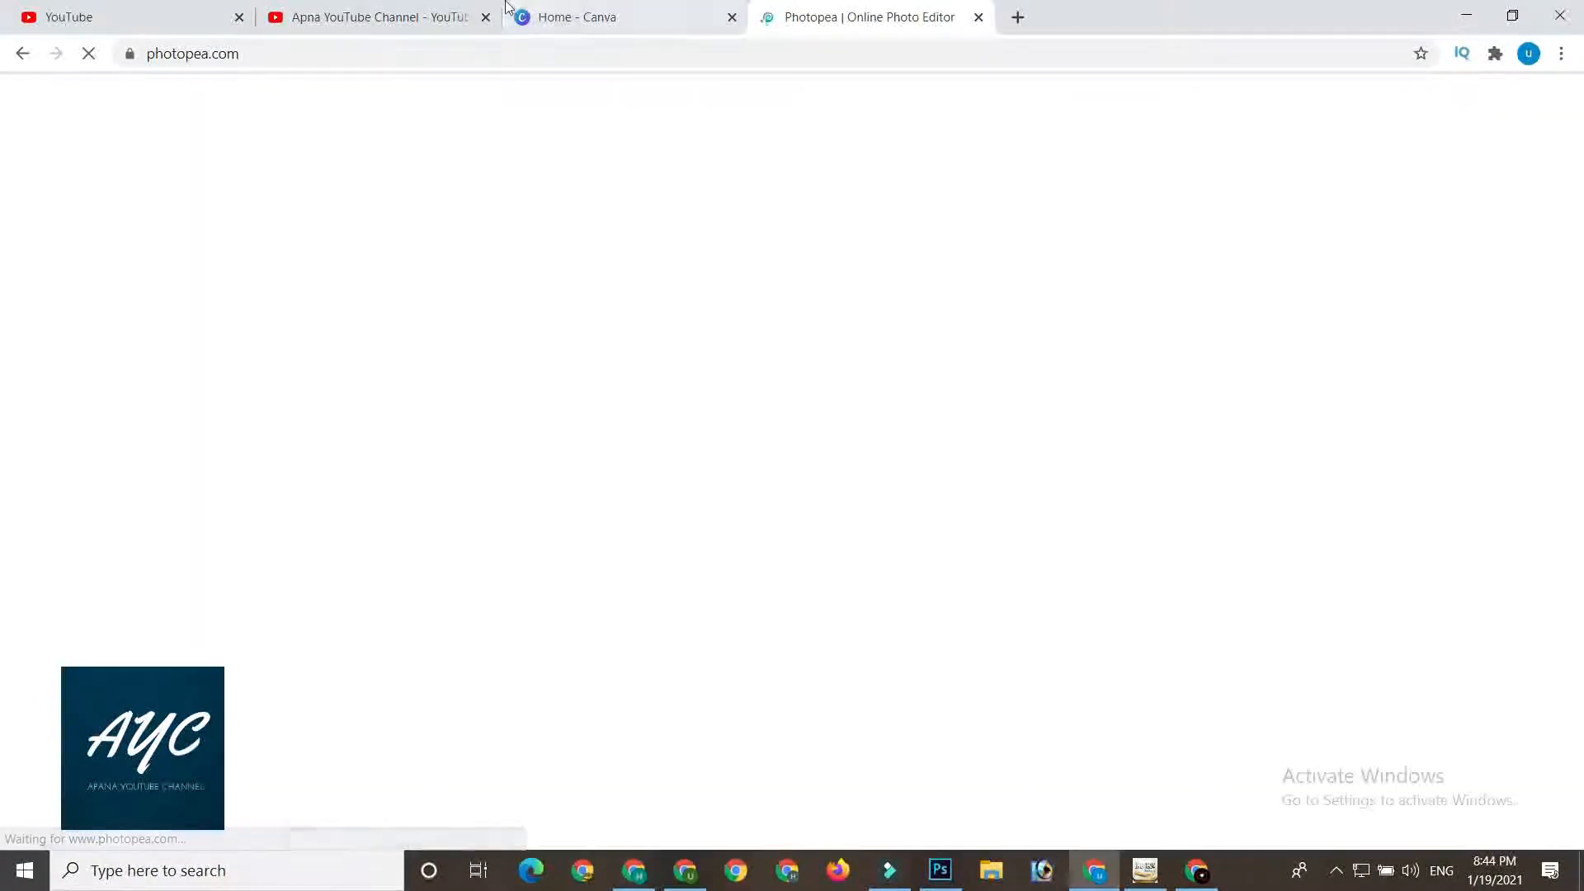
- In Canva, search for YouTube Thumbnail templates and open the blue "How I Prep for the Next Day's Class" template for editing
left_click(615, 10)
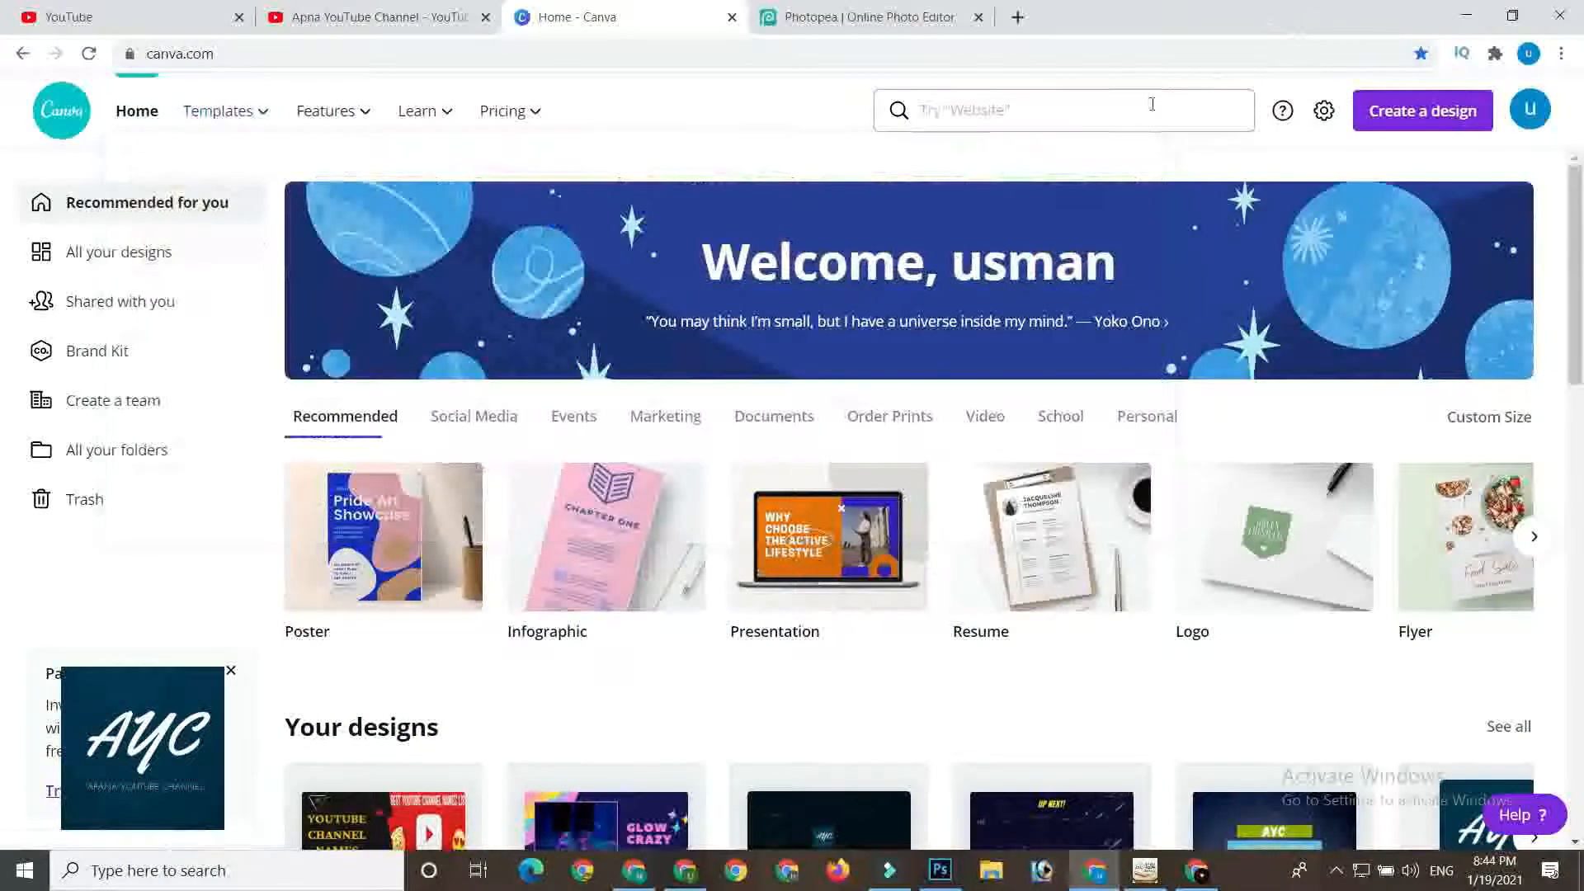
left_click(1141, 110)
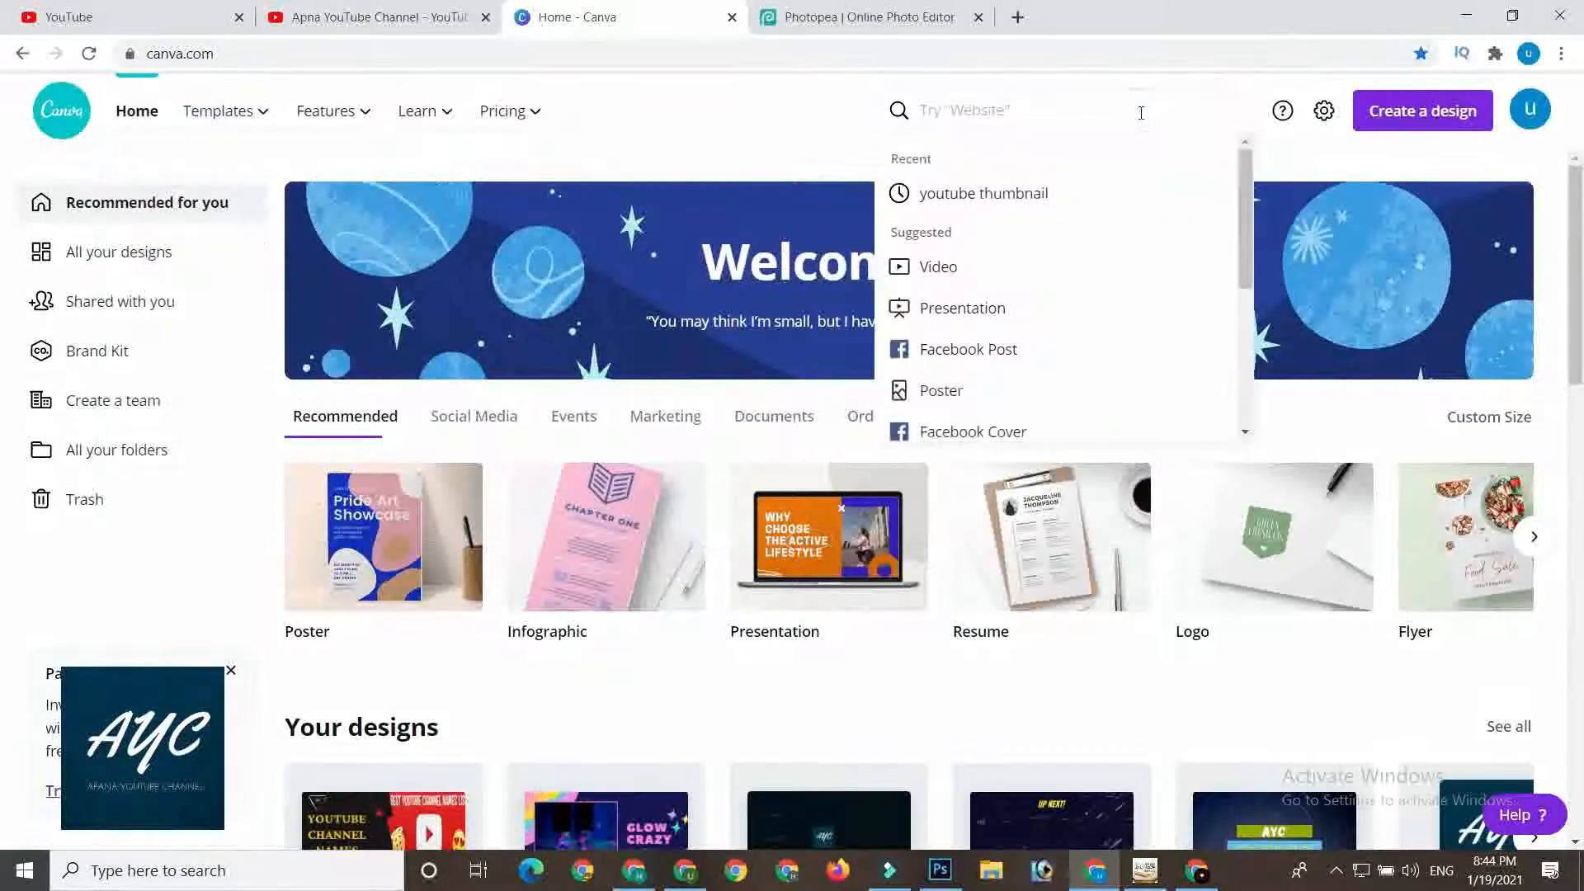
left_click(1059, 213)
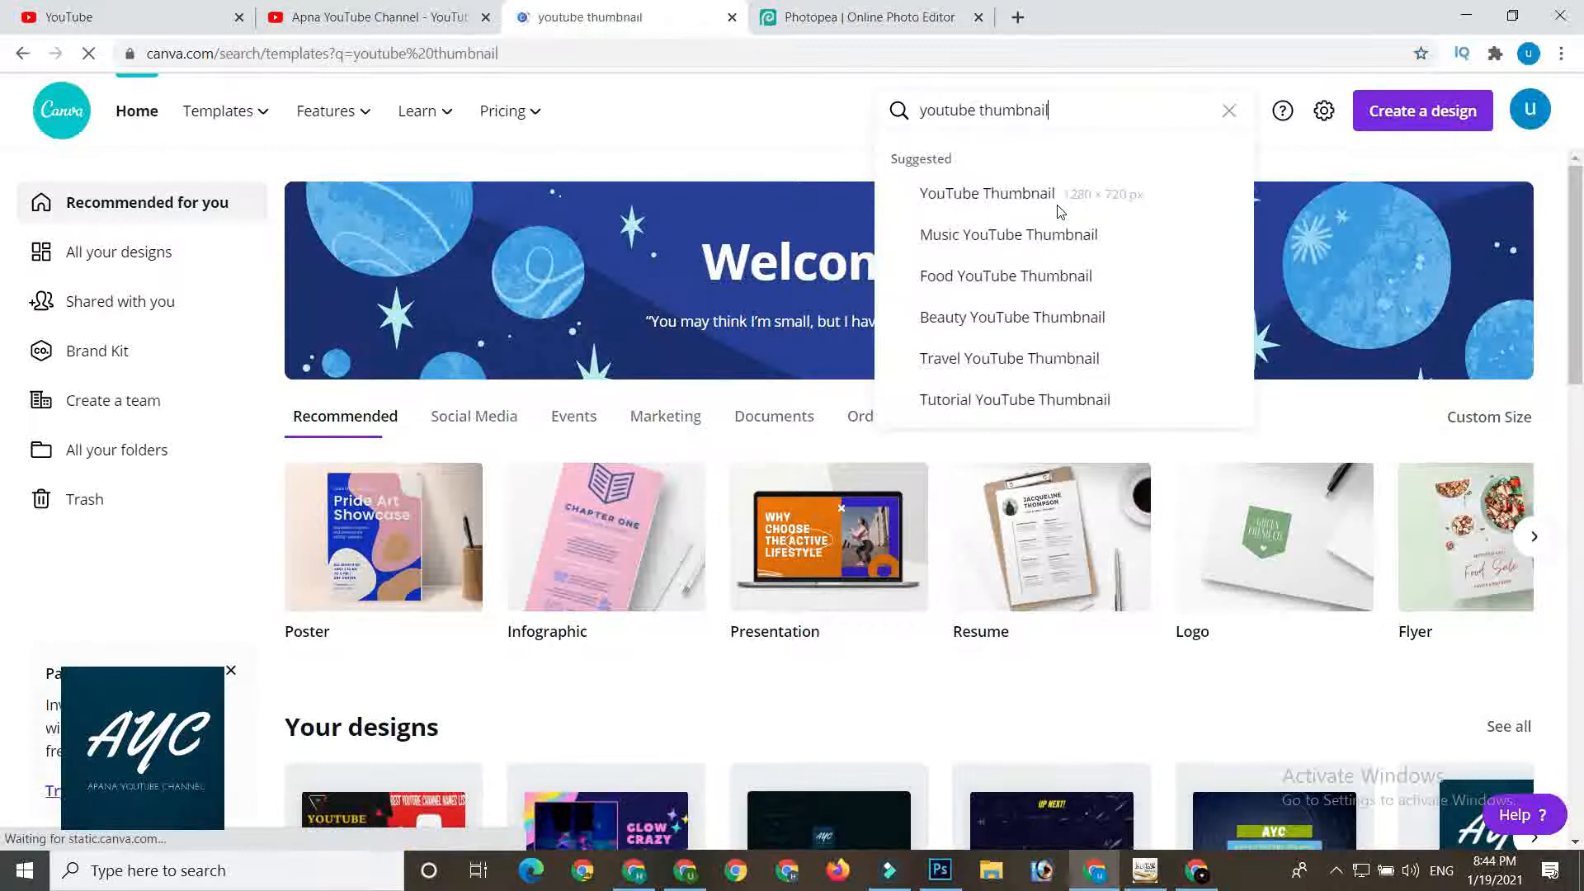
left_click(1037, 193)
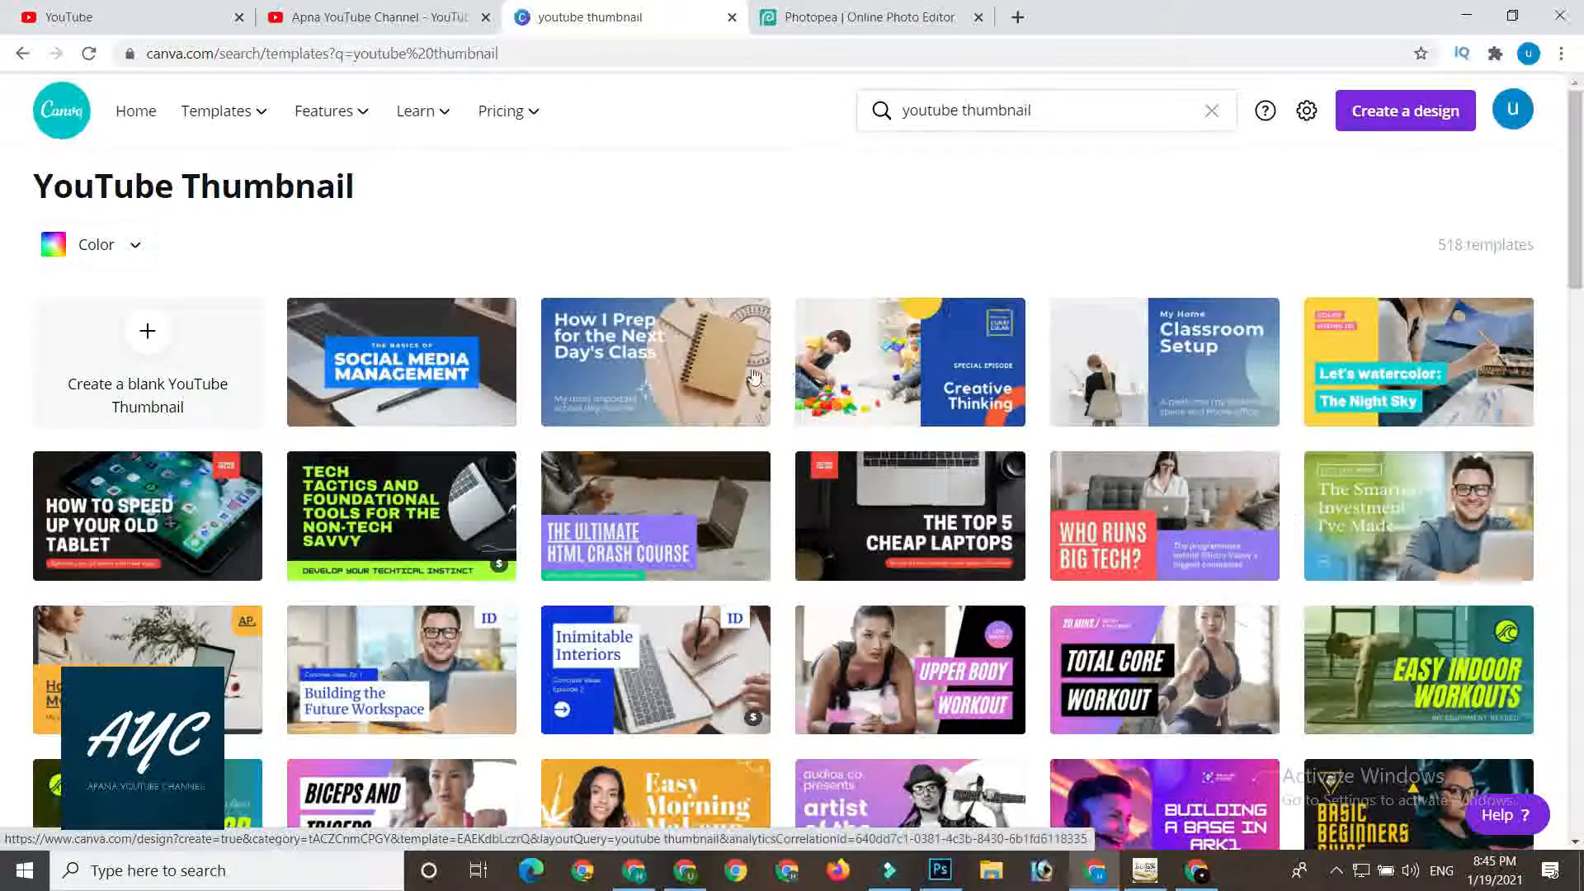
left_click(804, 544)
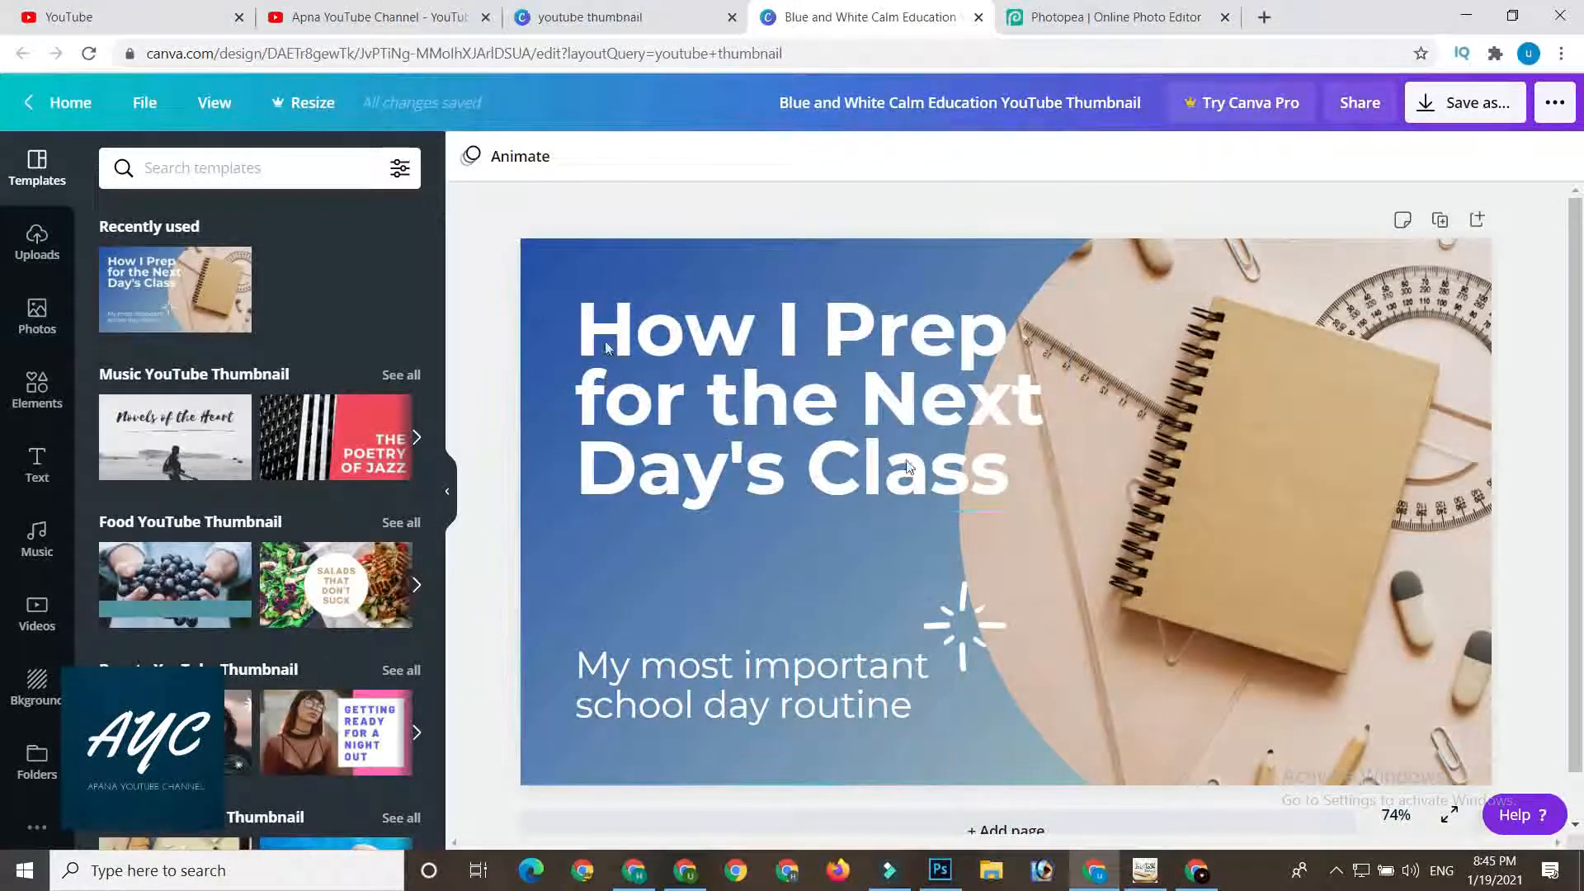
- Replace the template's headline with "Make Thumbnail Design", placing each word on its own line
double_click(833, 371)
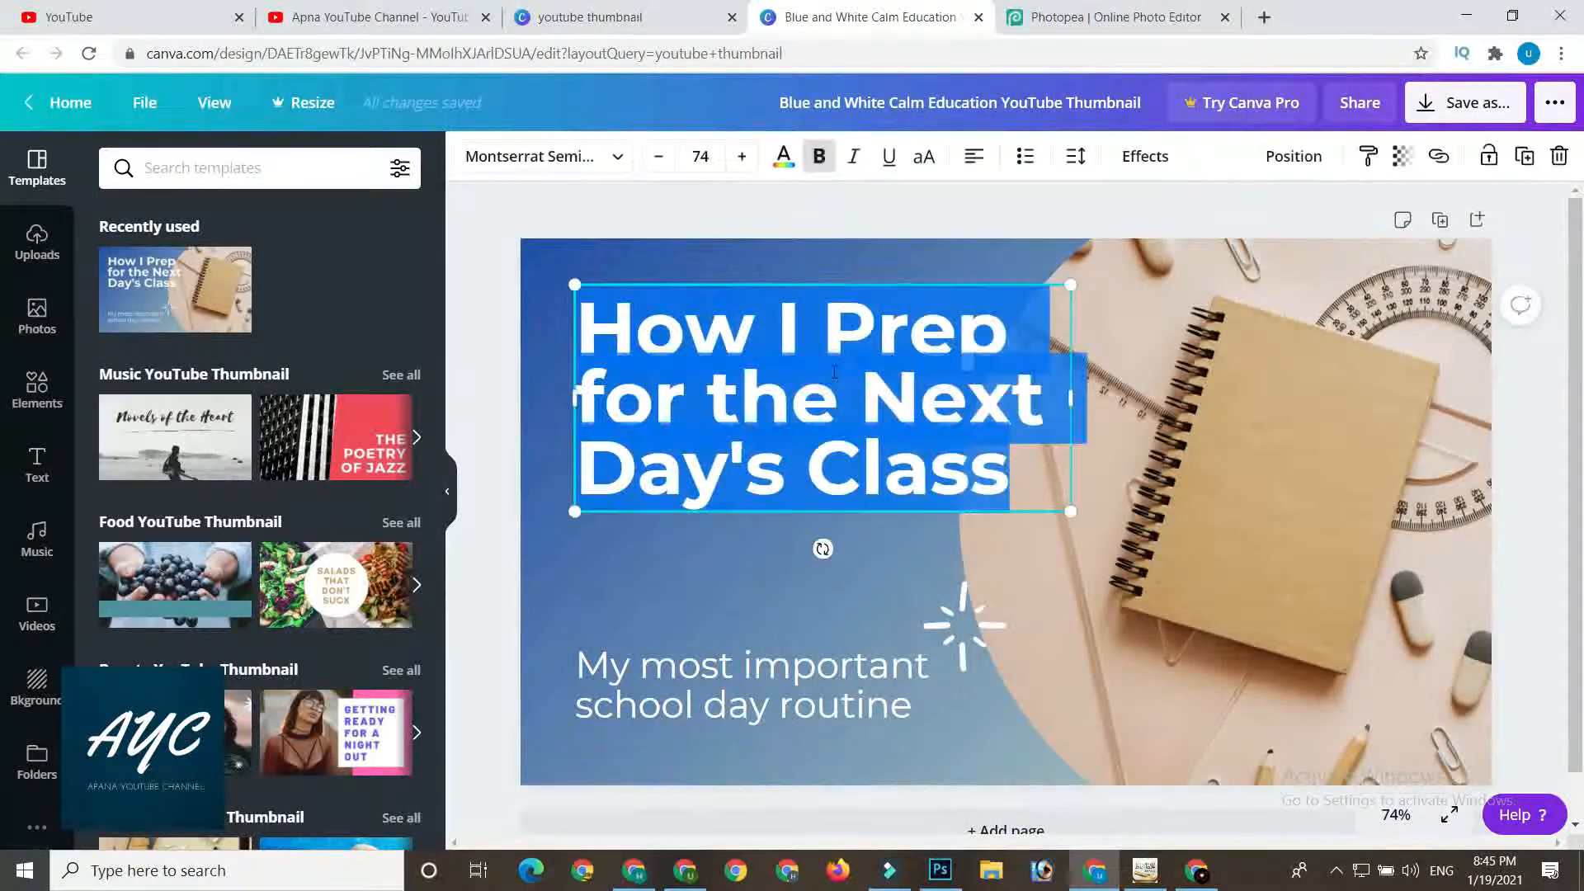
key("BackSpace")
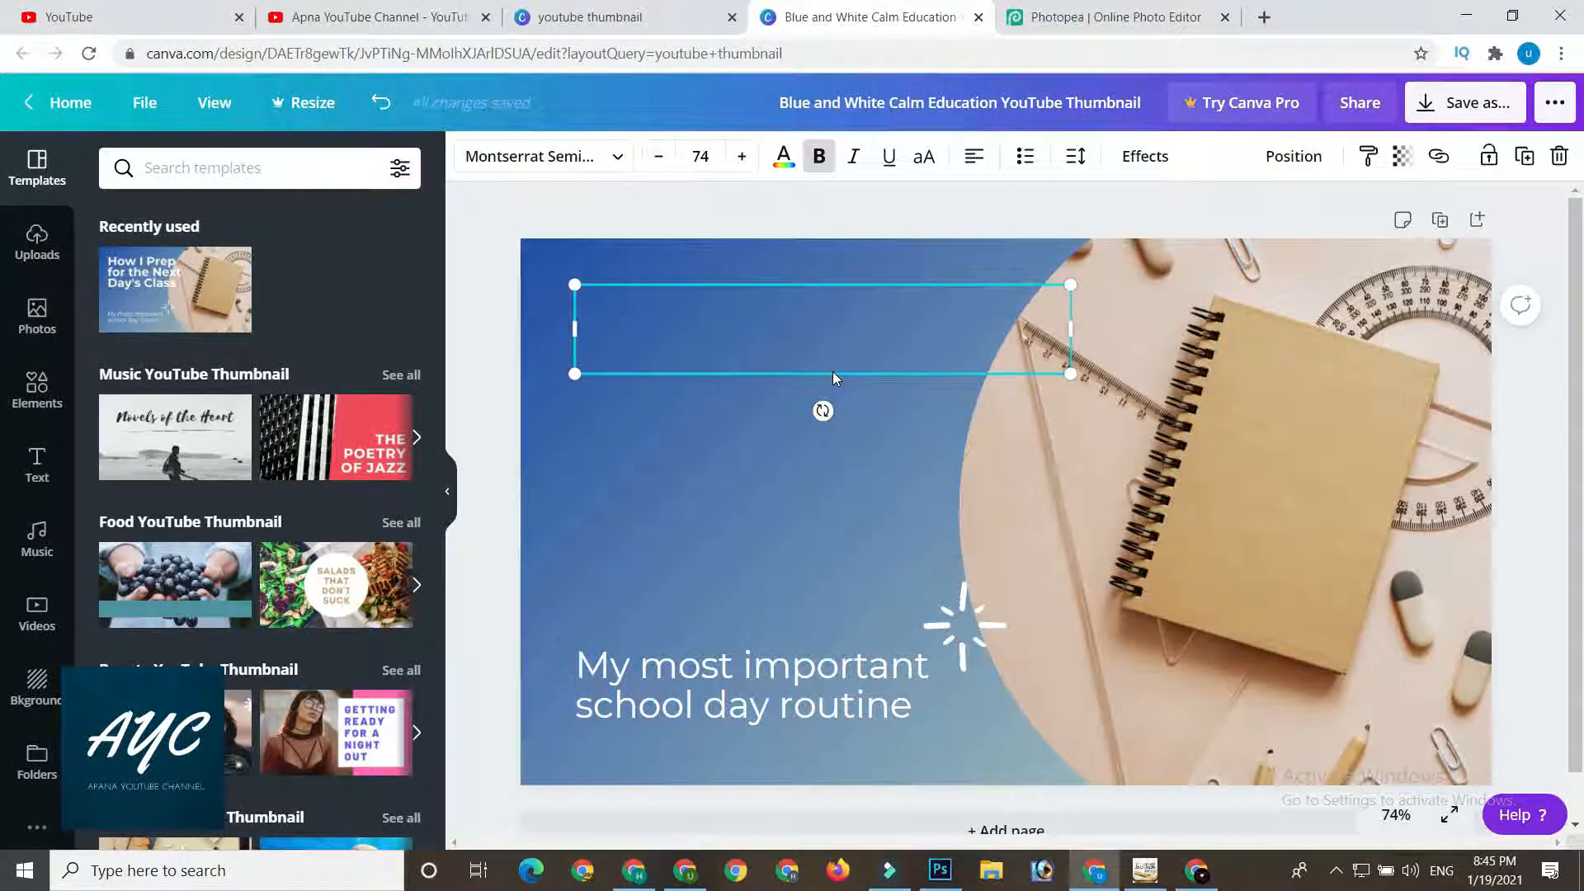
type("Thumbnail")
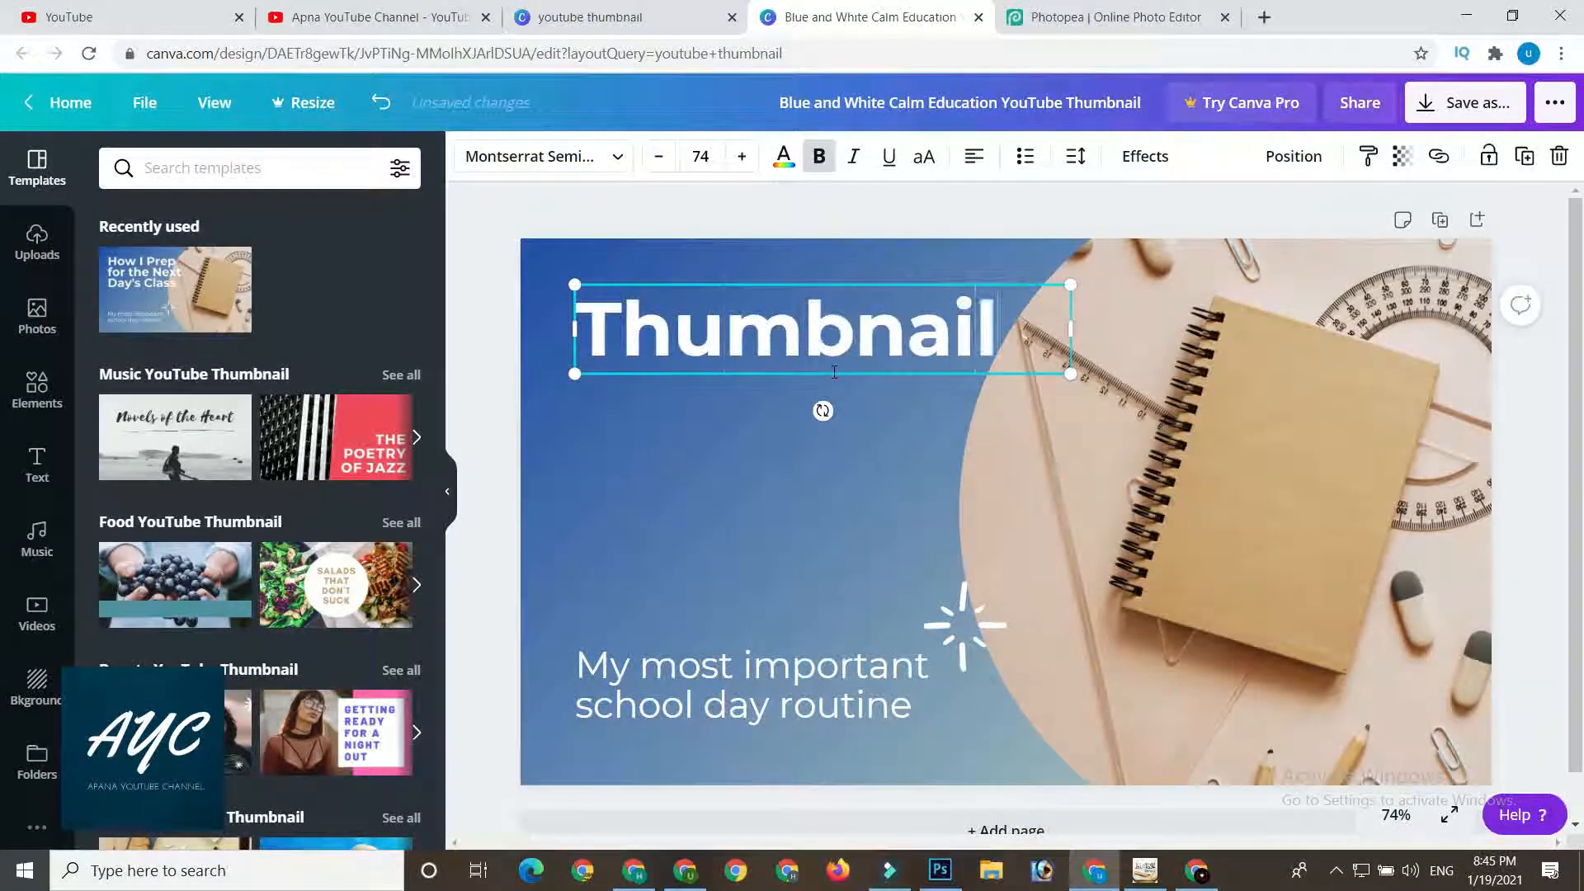
key("Return")
type("Design")
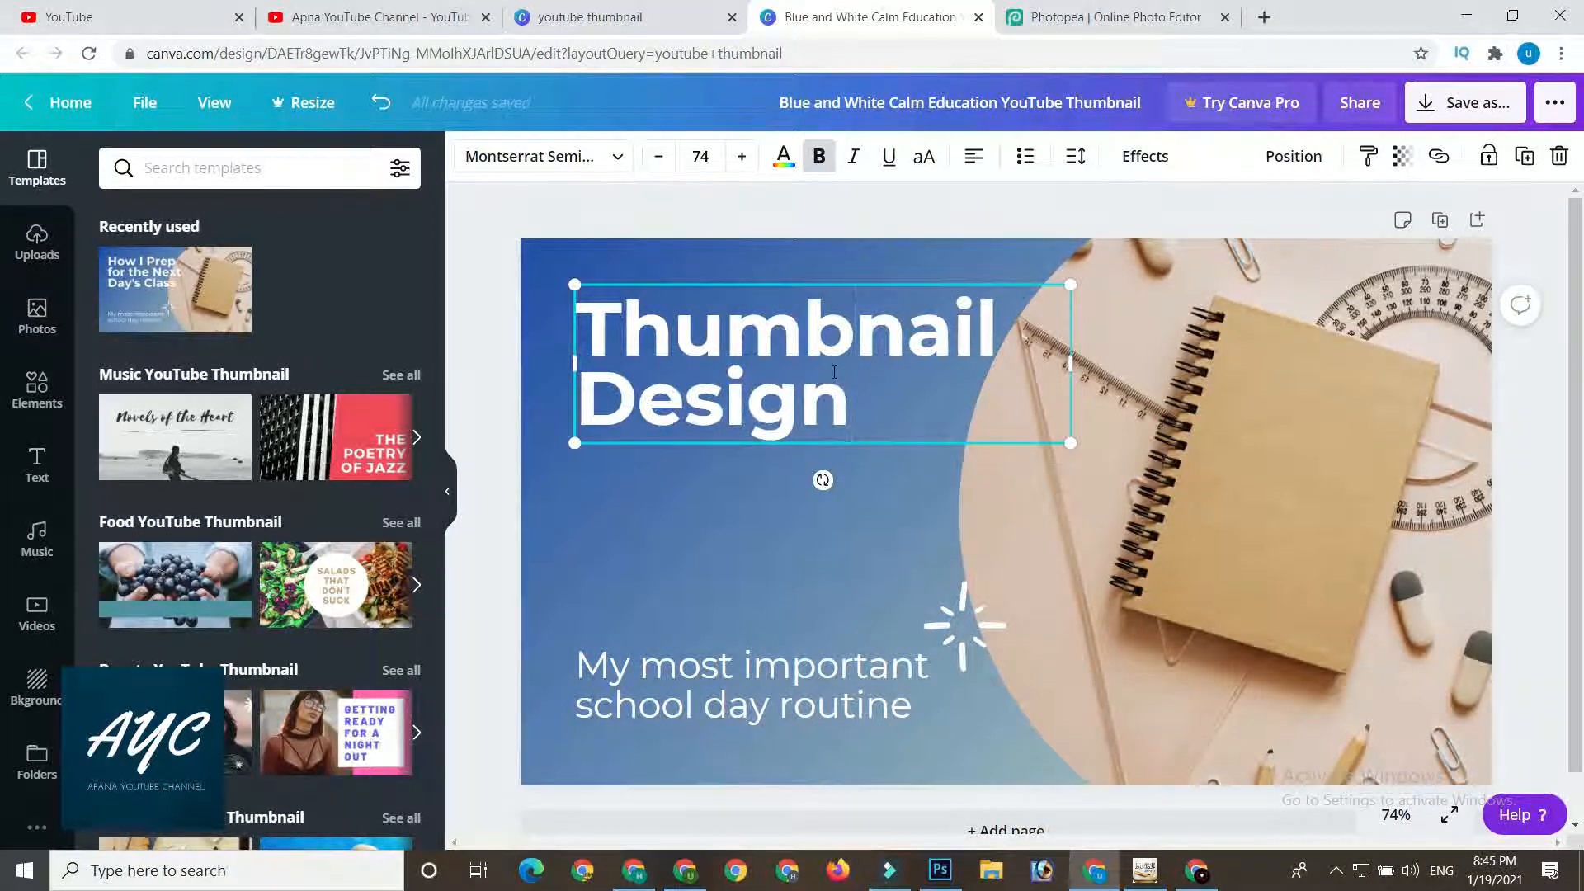
left_click(590, 329)
key("Return")
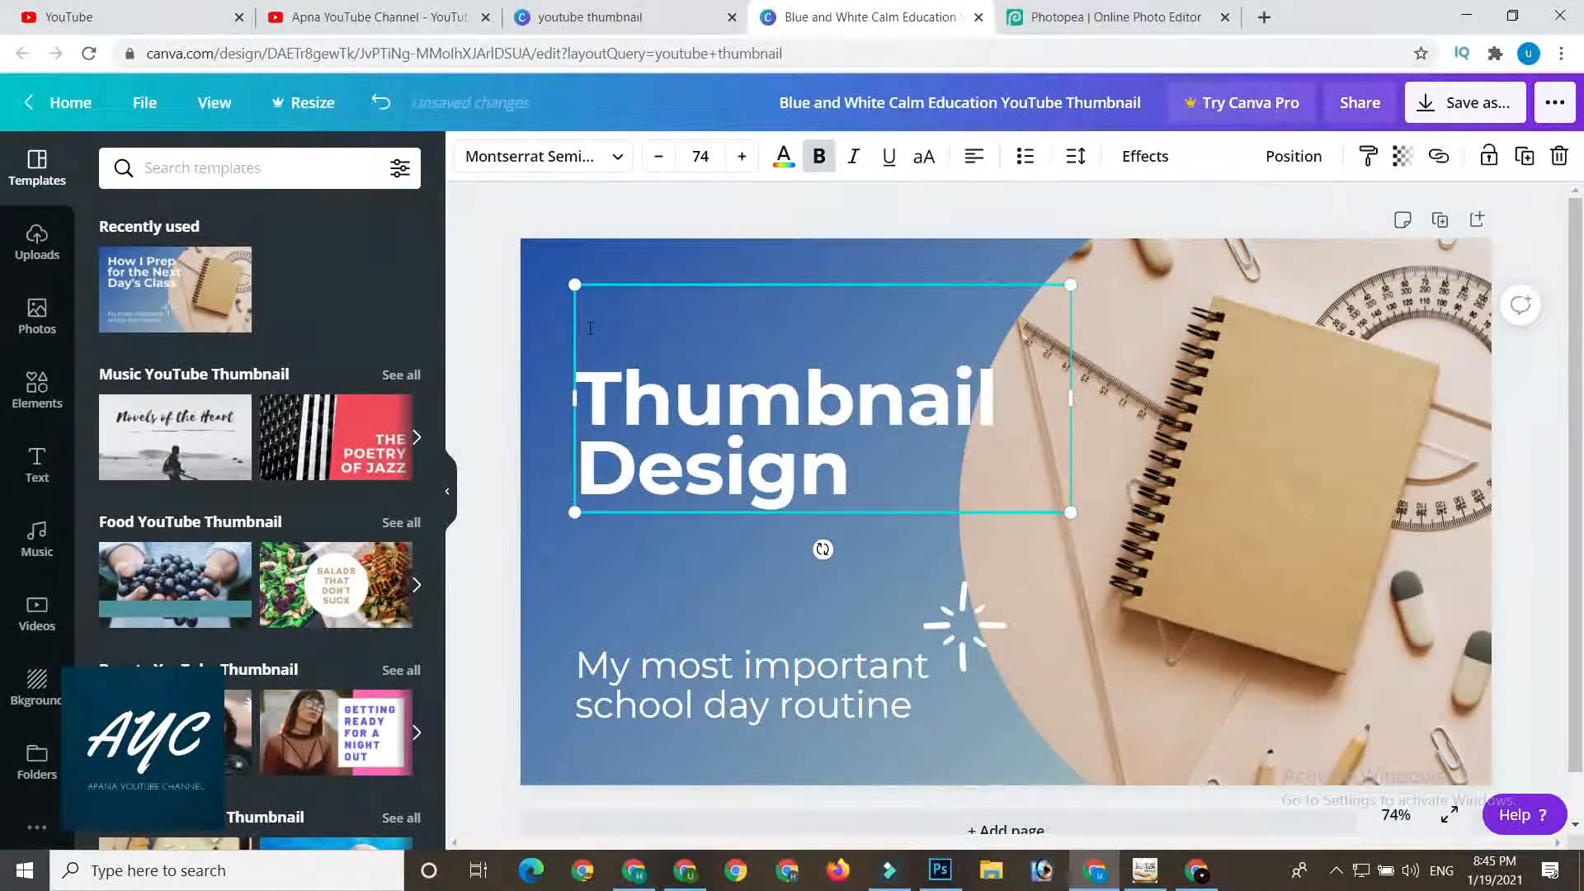
type("Make")
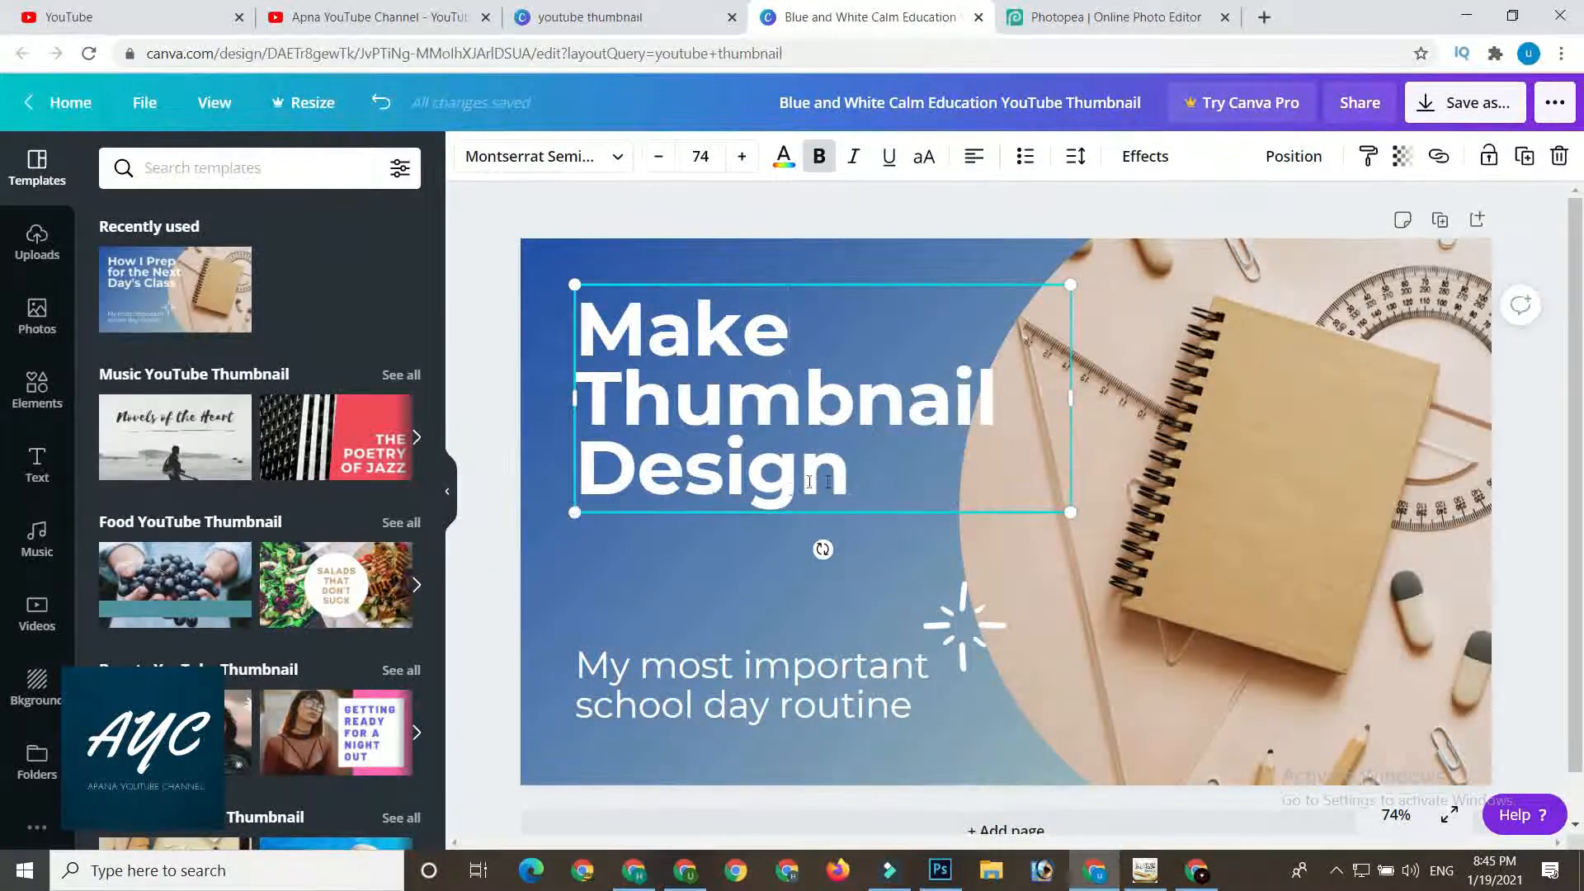
left_click(875, 479)
key("Return")
type("I")
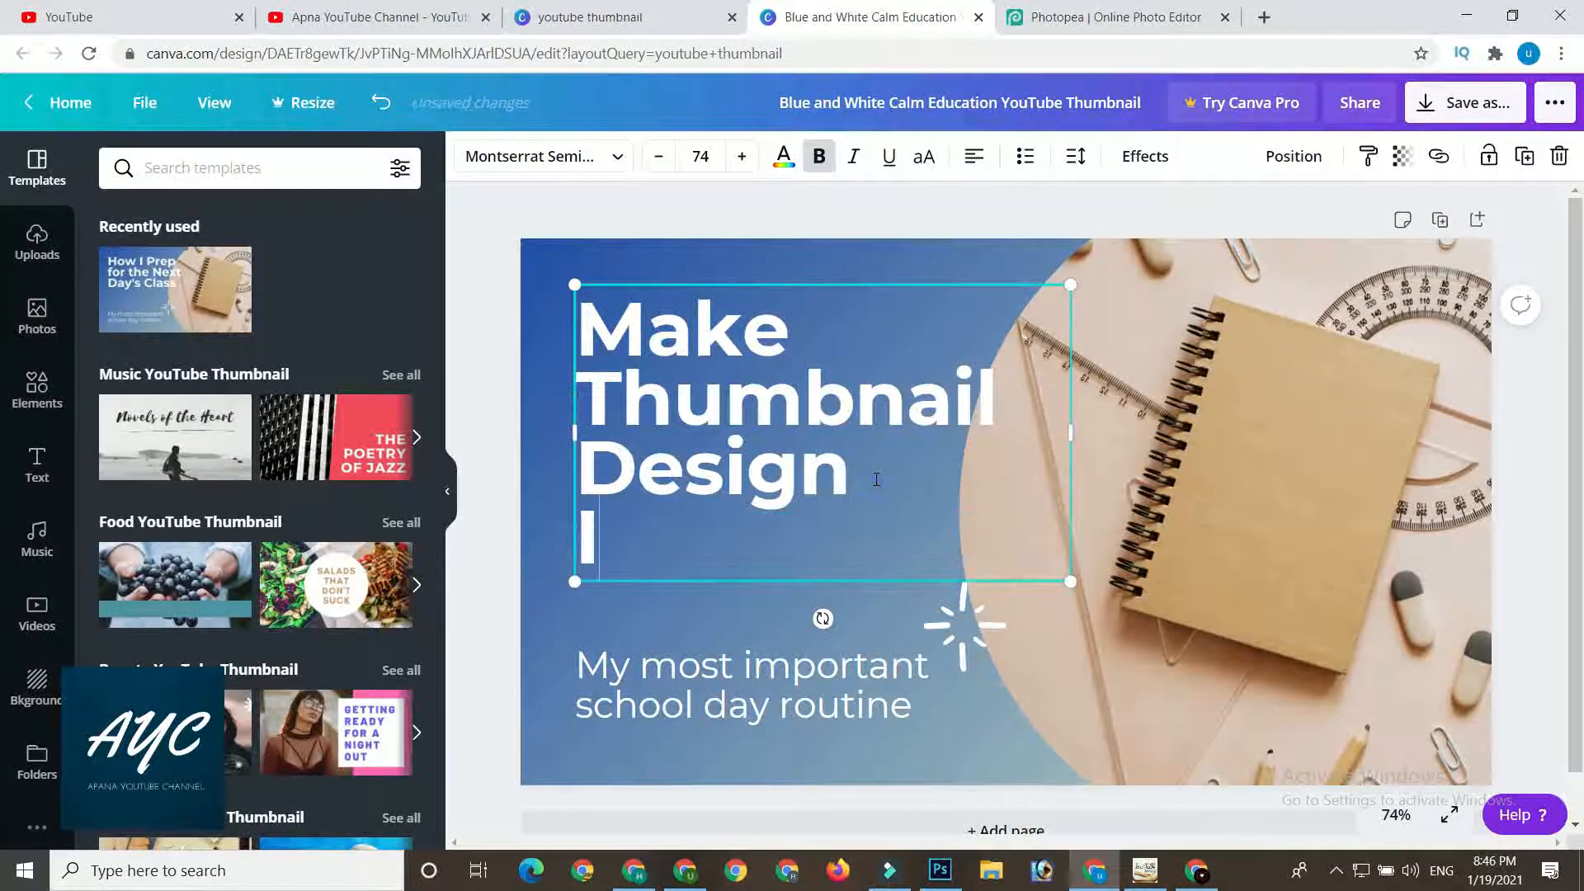
type("n Urdu")
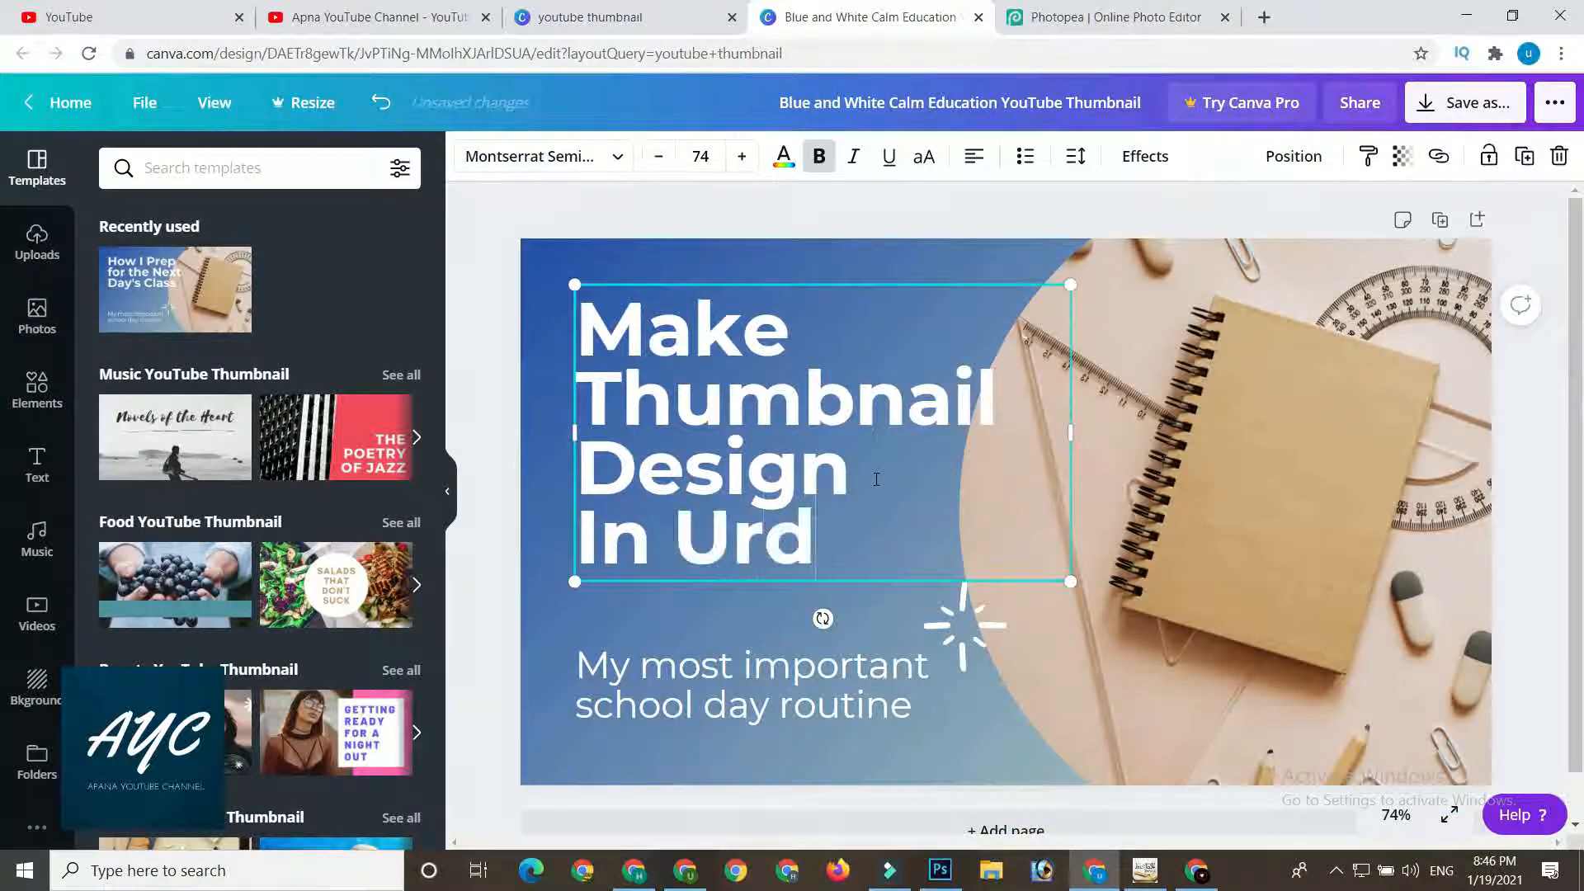
key("BackSpace")
key("BackSpace")
key("BackSpace")
key("BackSpace")
key("BackSpace")
key("BackSpace")
key("BackSpace")
key("BackSpace")
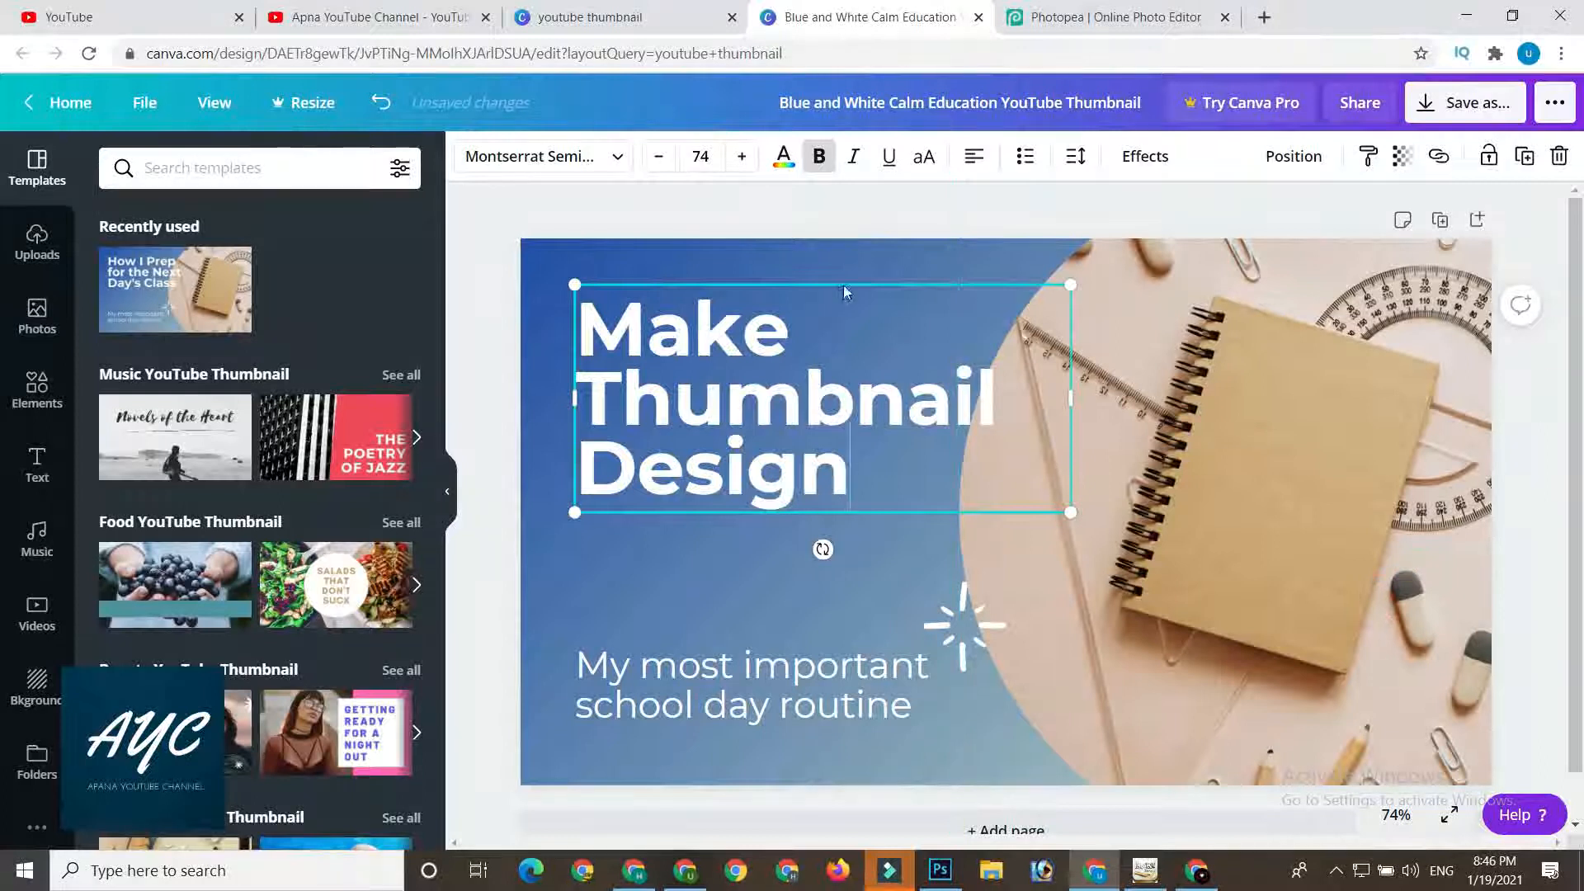
- Move the headline slightly up and left, closer to the design's upper-left corner
left_click_drag(795, 274, 809, 278)
- Replace the subtitle text with "Apna YouTube Channel" and move it down and left so it lines up with the headline's left edge
left_click(709, 669)
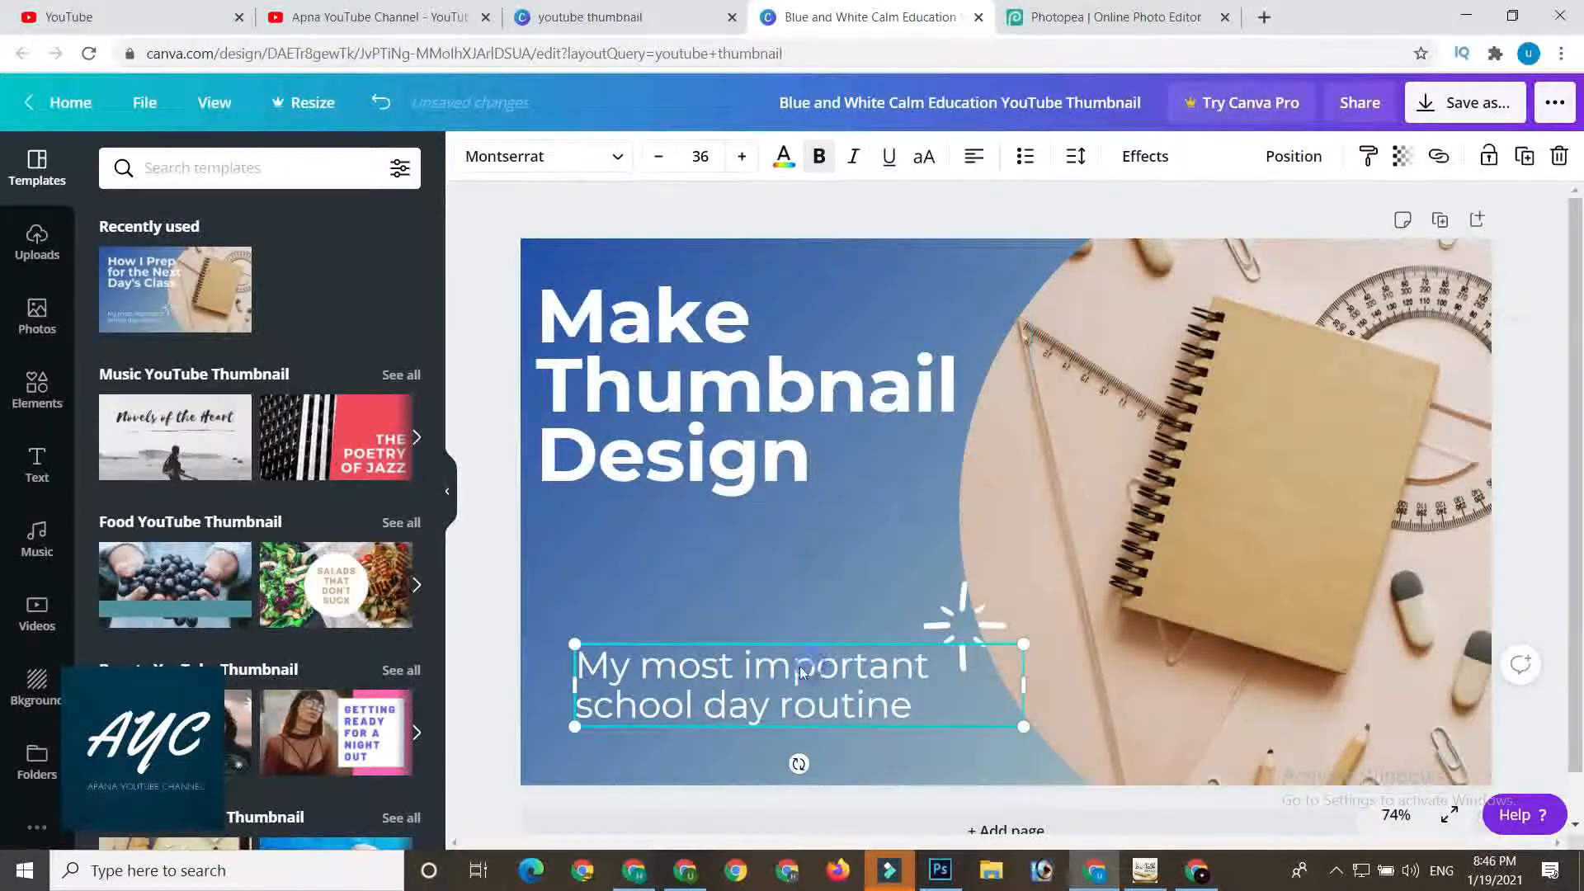
triple_click(711, 671)
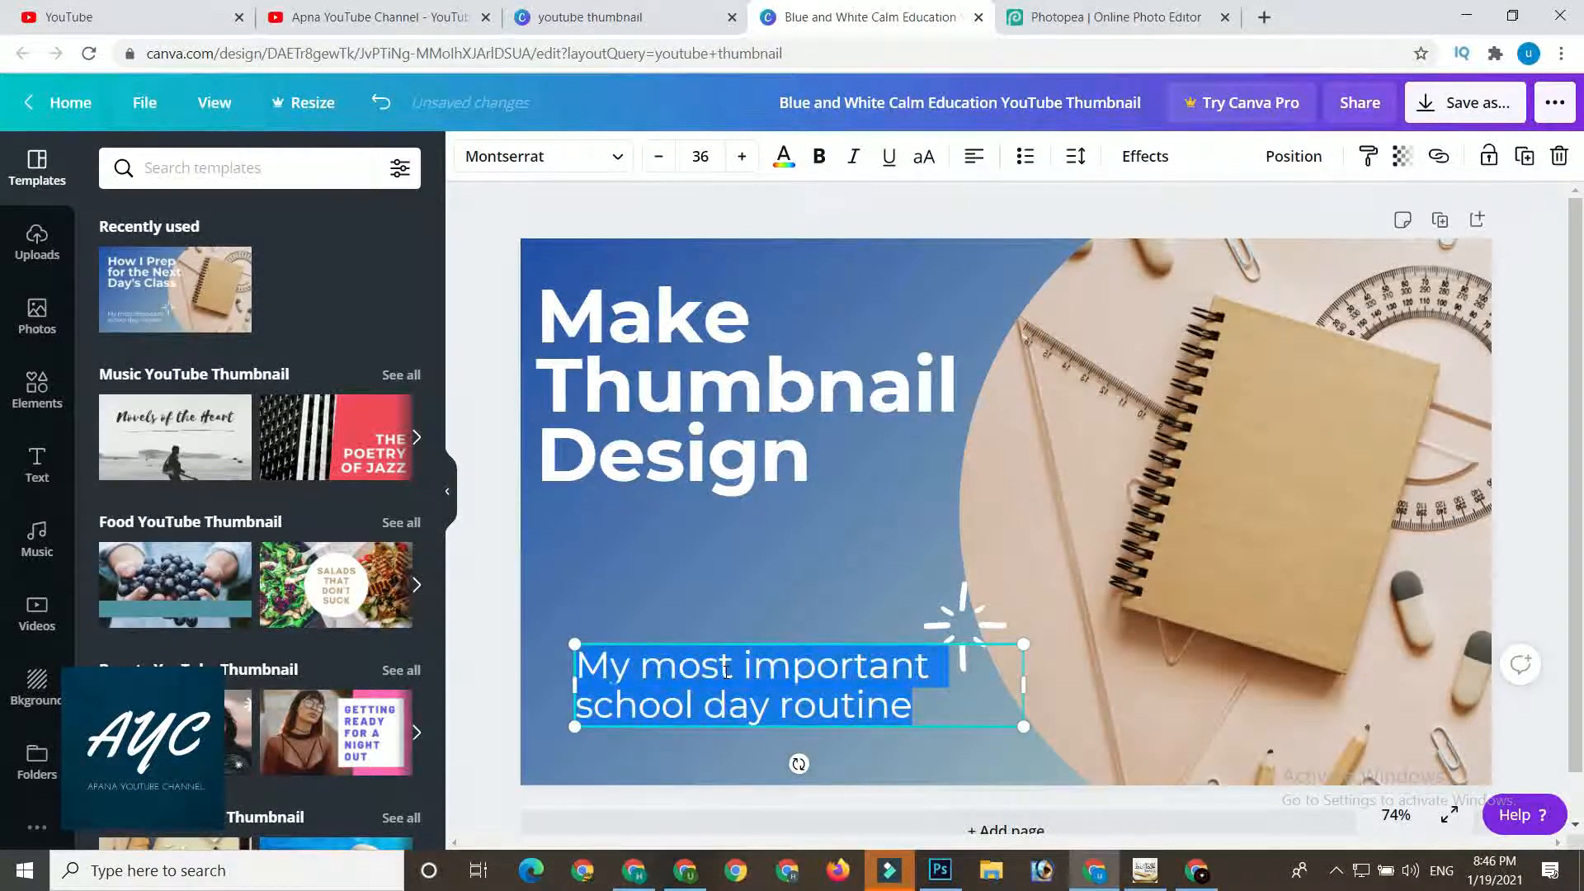
key("BackSpace")
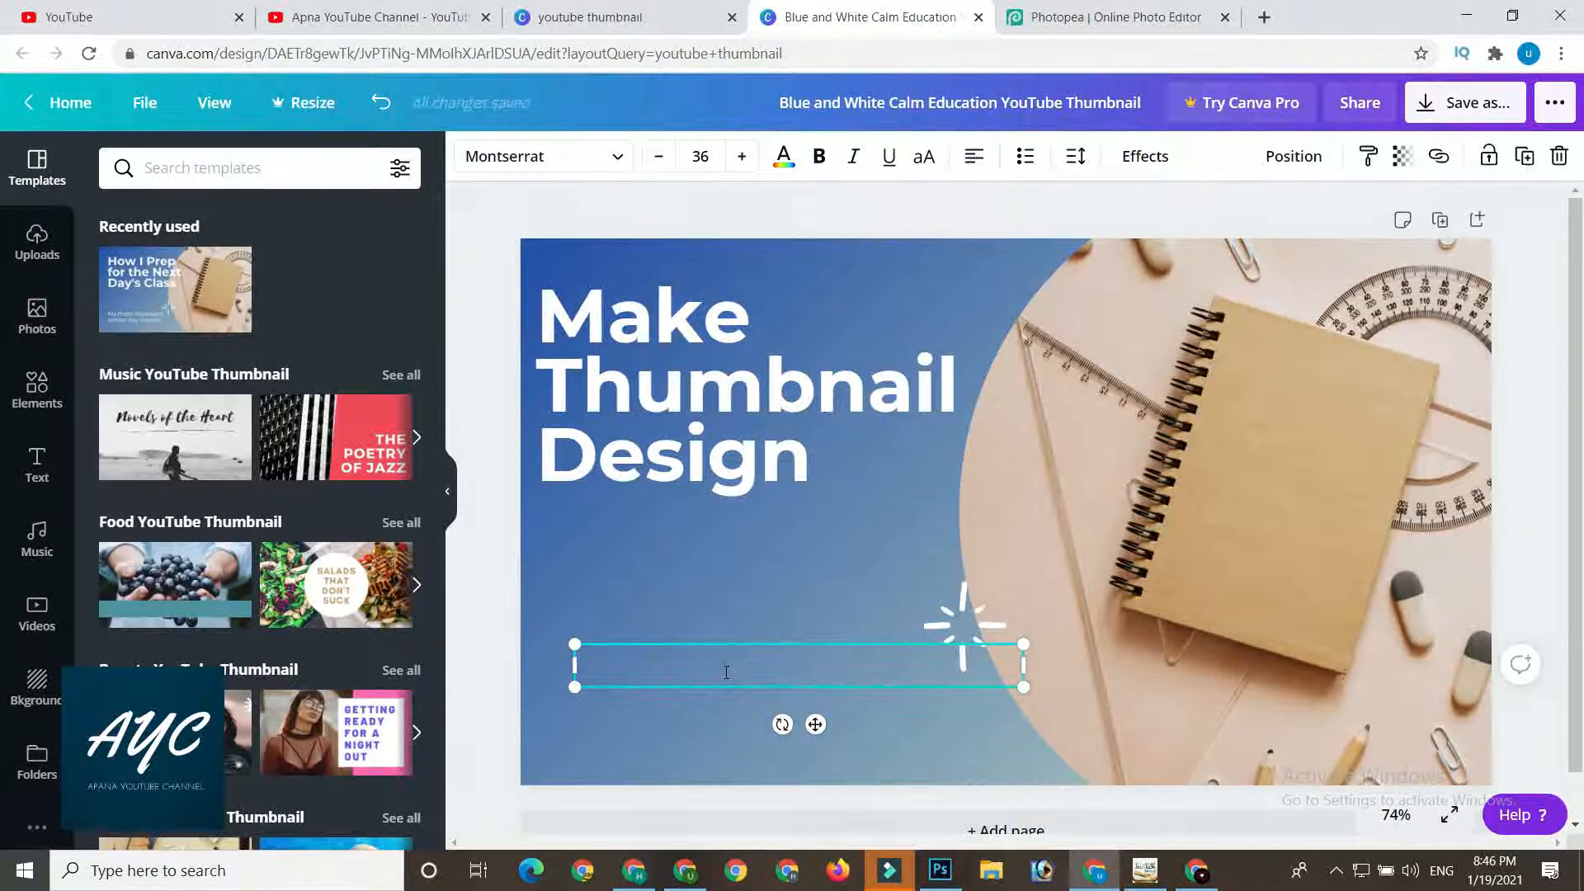
type("Most")
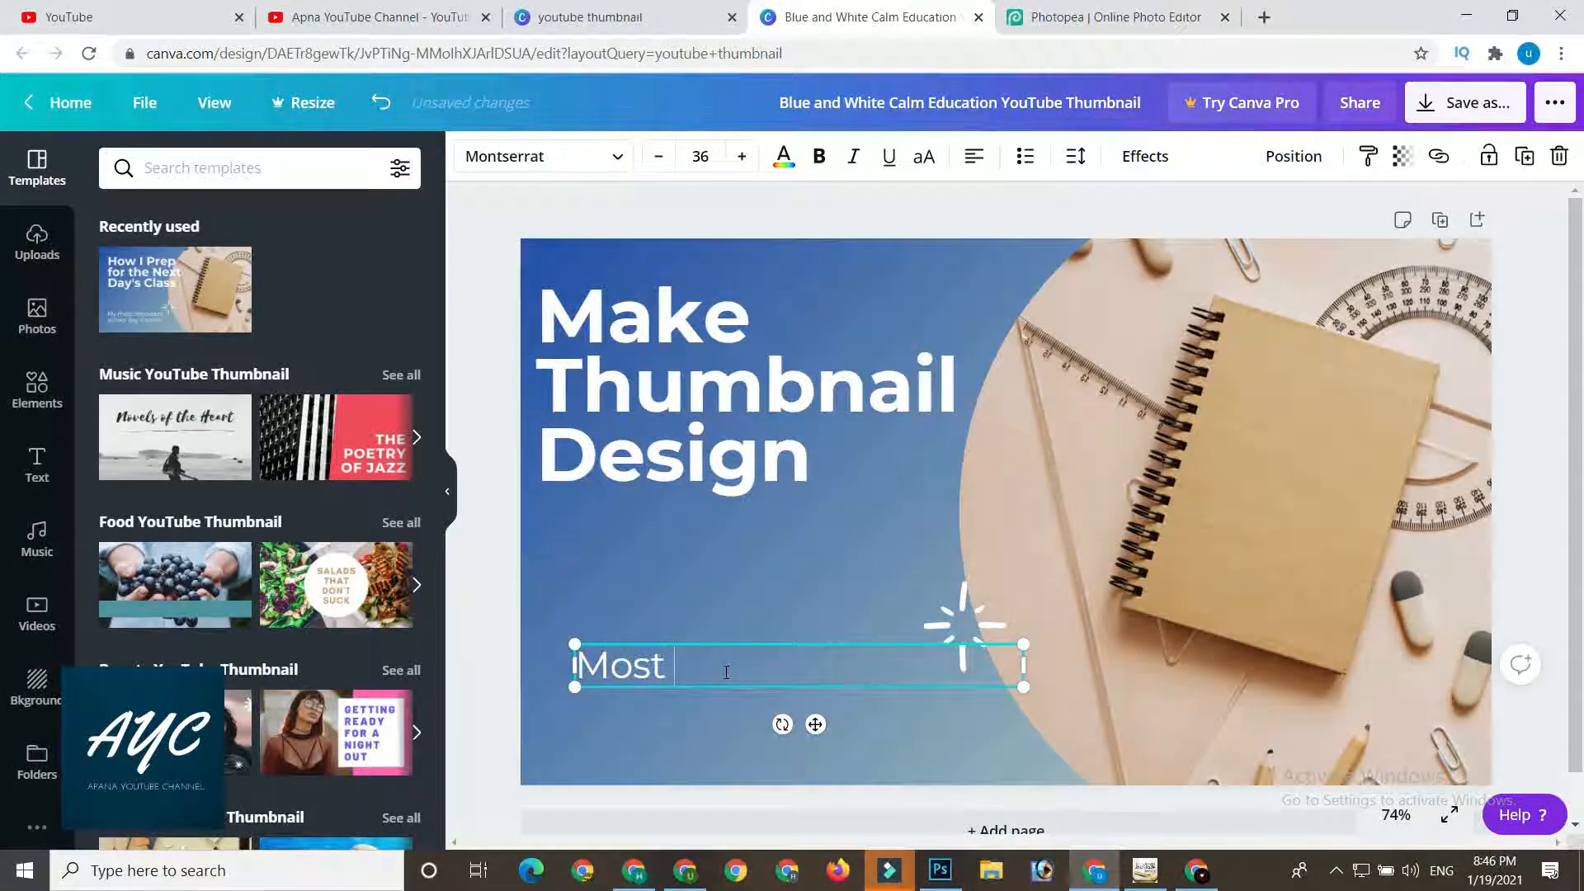
key("BackSpace")
key("BackSpace")
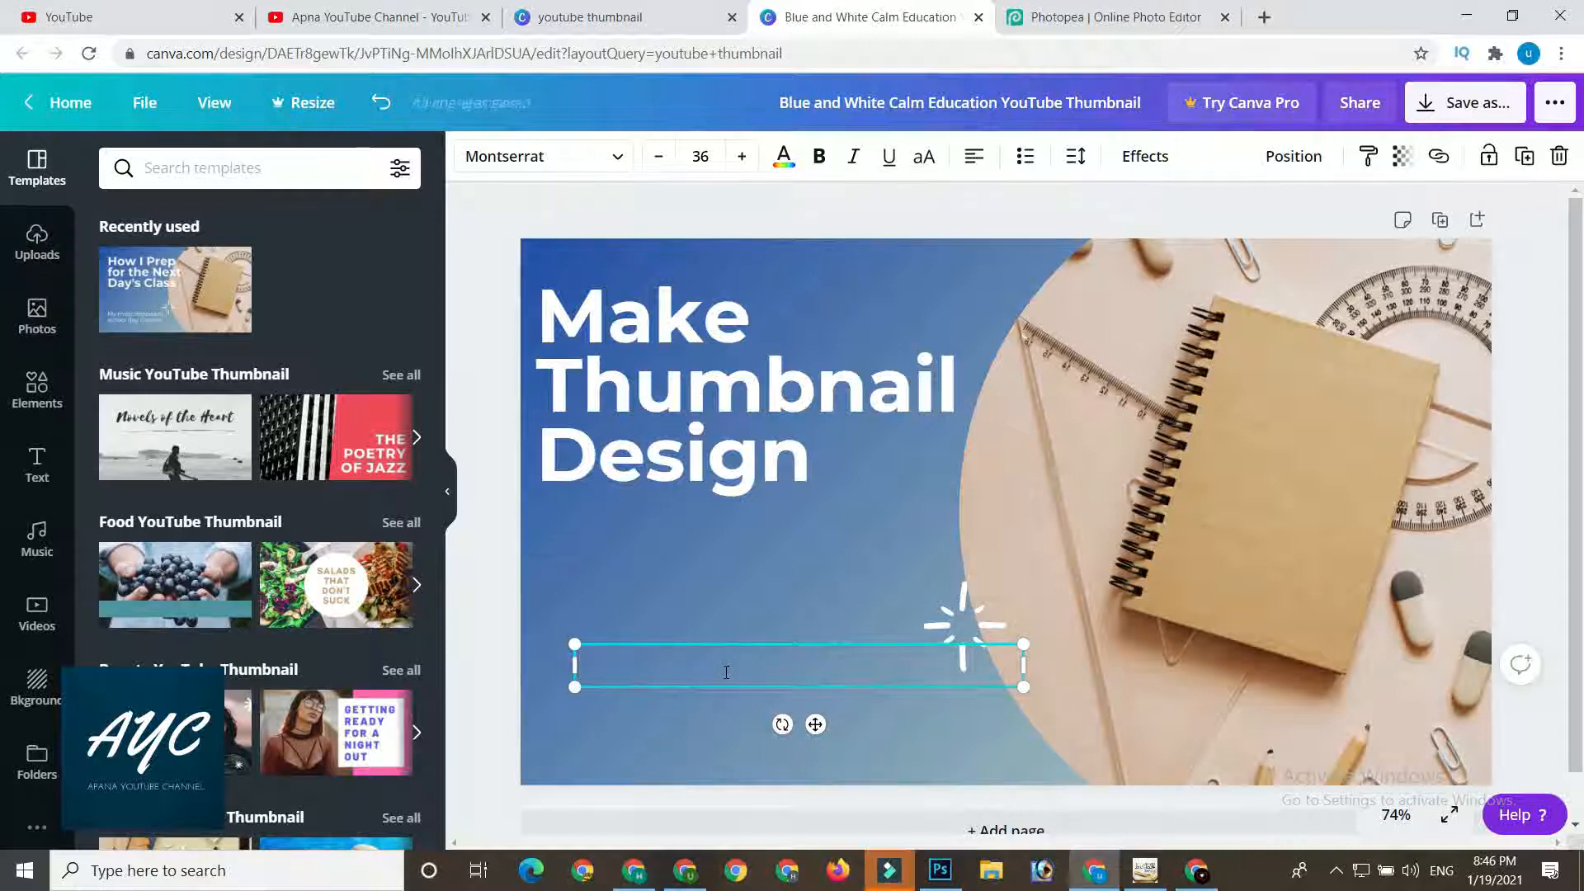
type("Apna")
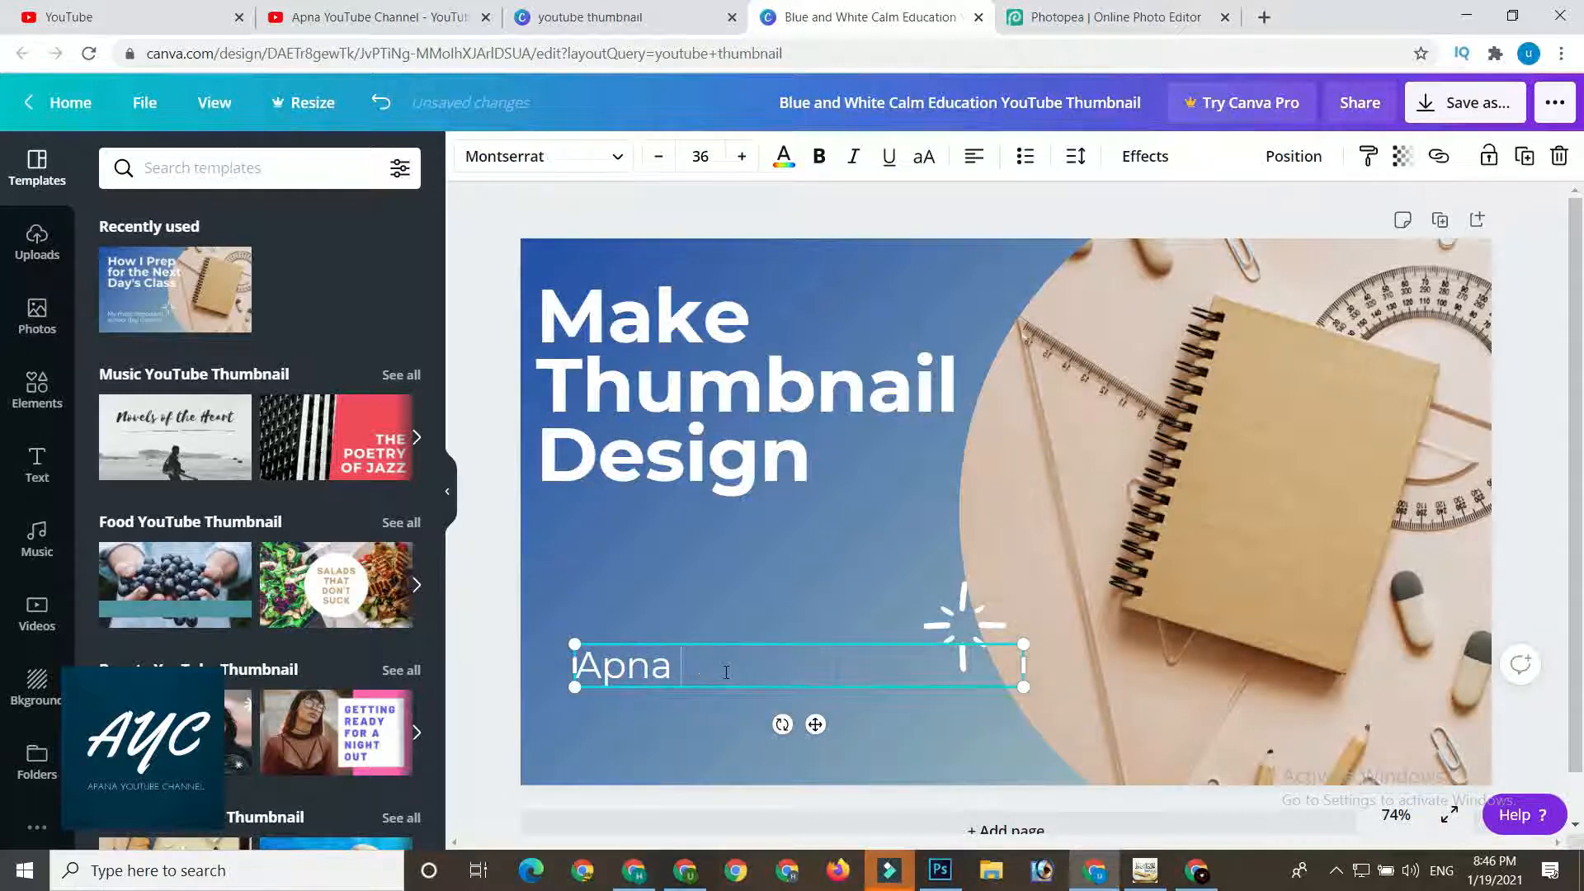
type(" Channelbe Channel")
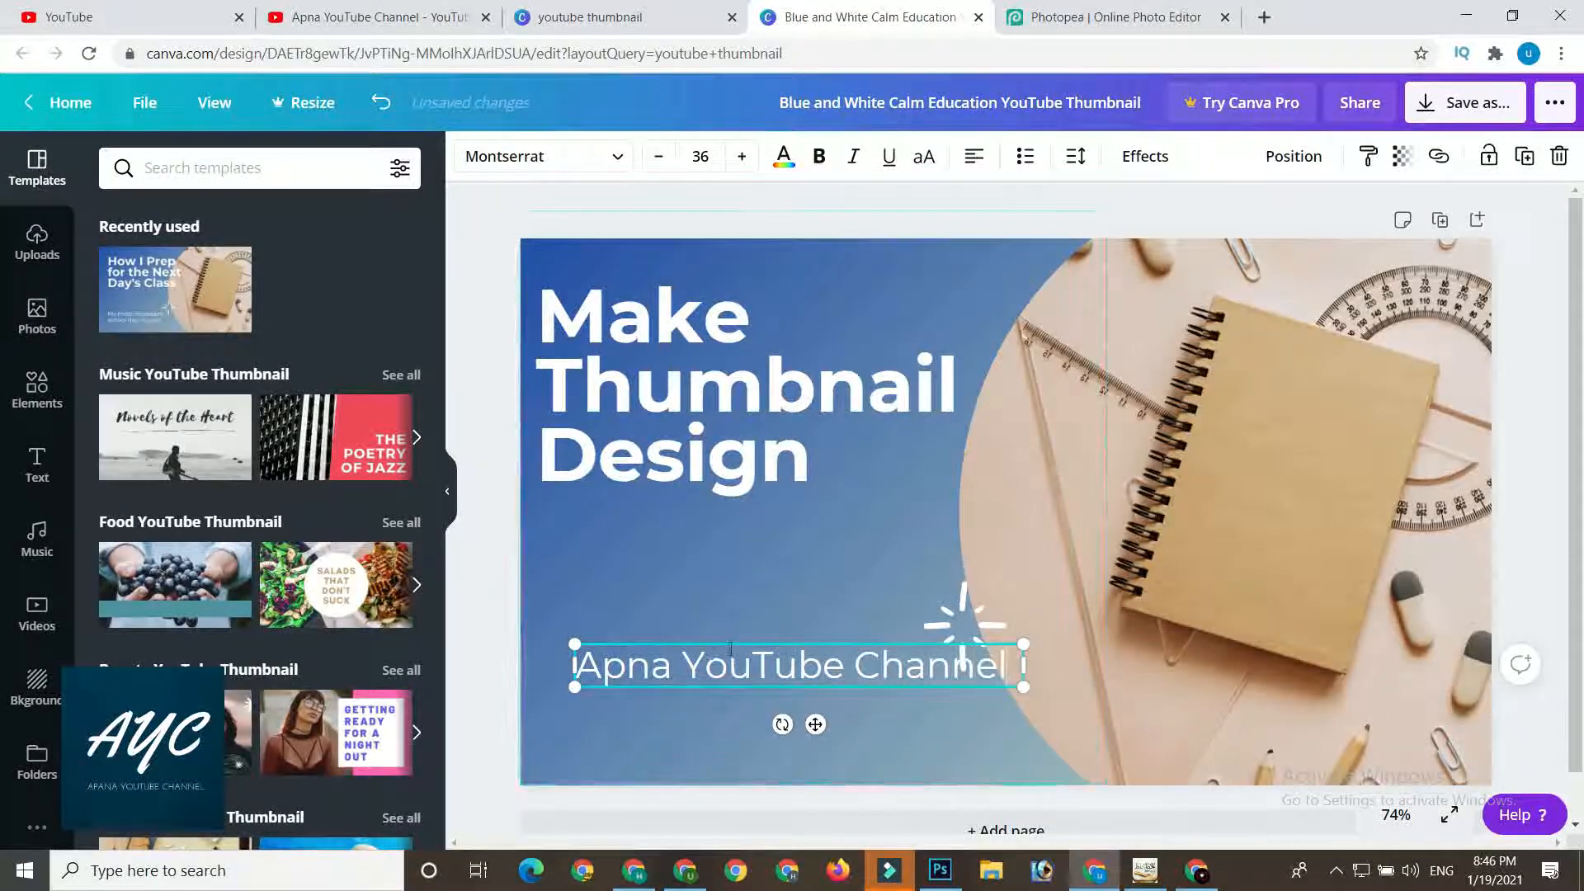
left_click_drag(813, 723, 773, 761)
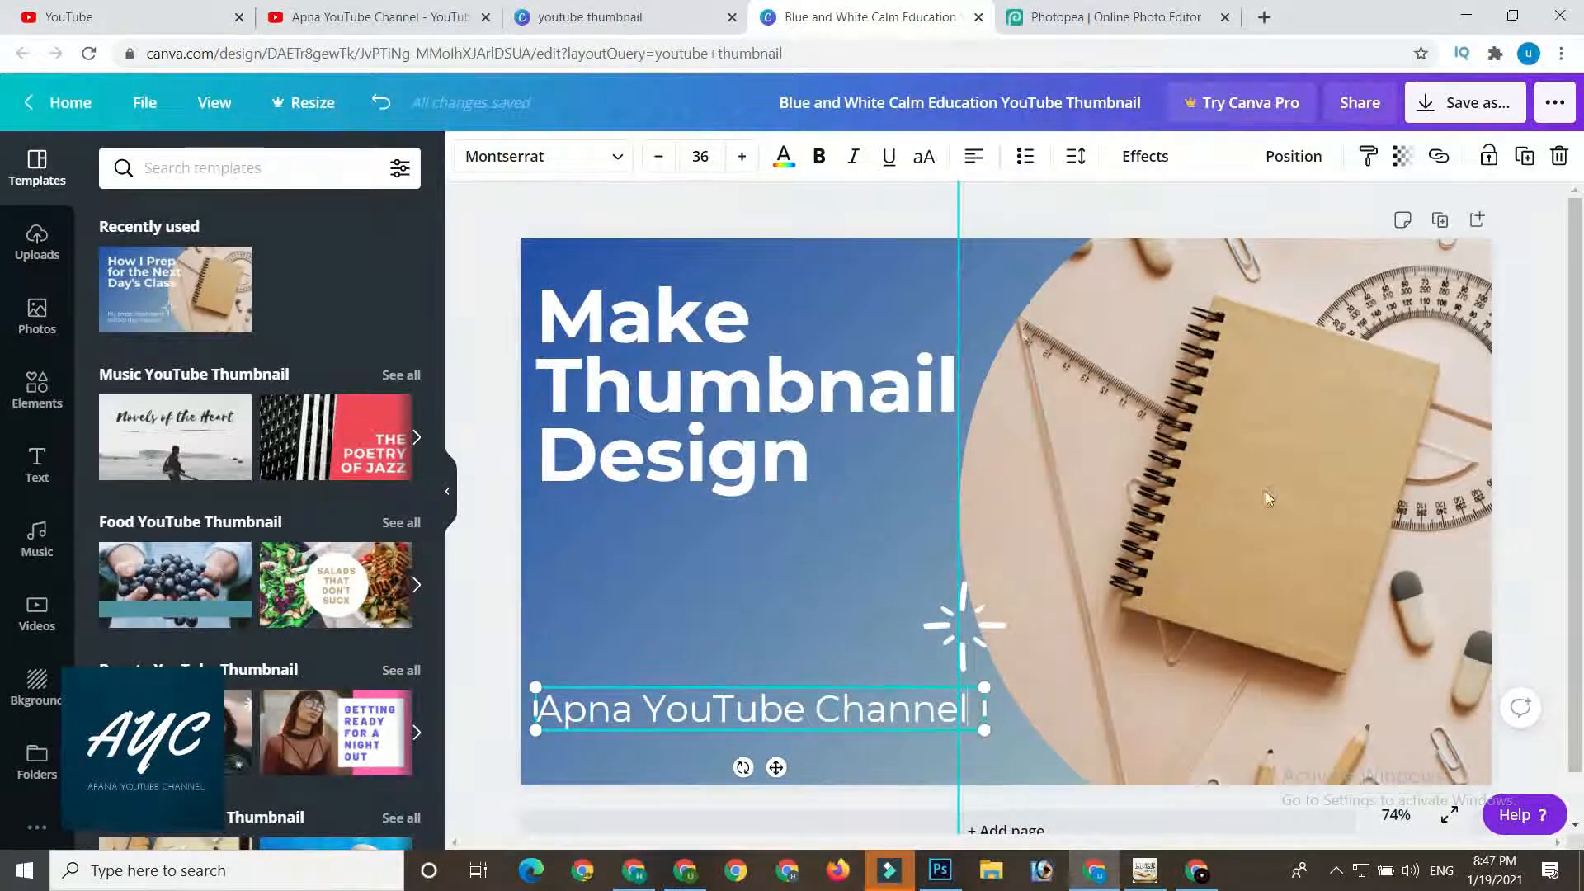
- View the YouTube channel's videos page and switch to the Photopea editor
left_click(351, 17)
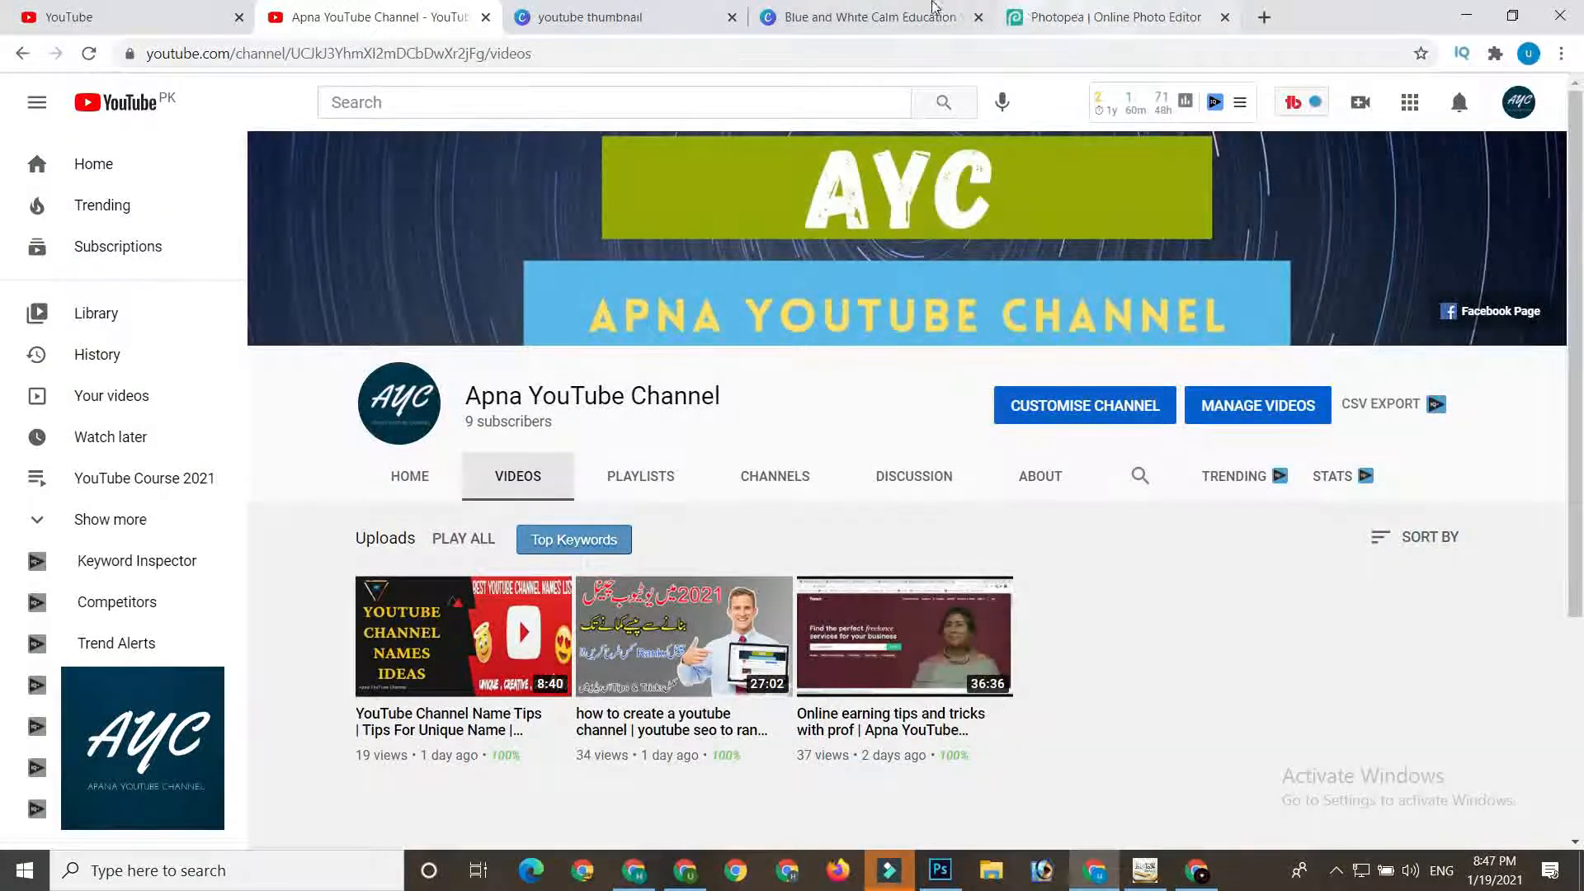
left_click(1013, 15)
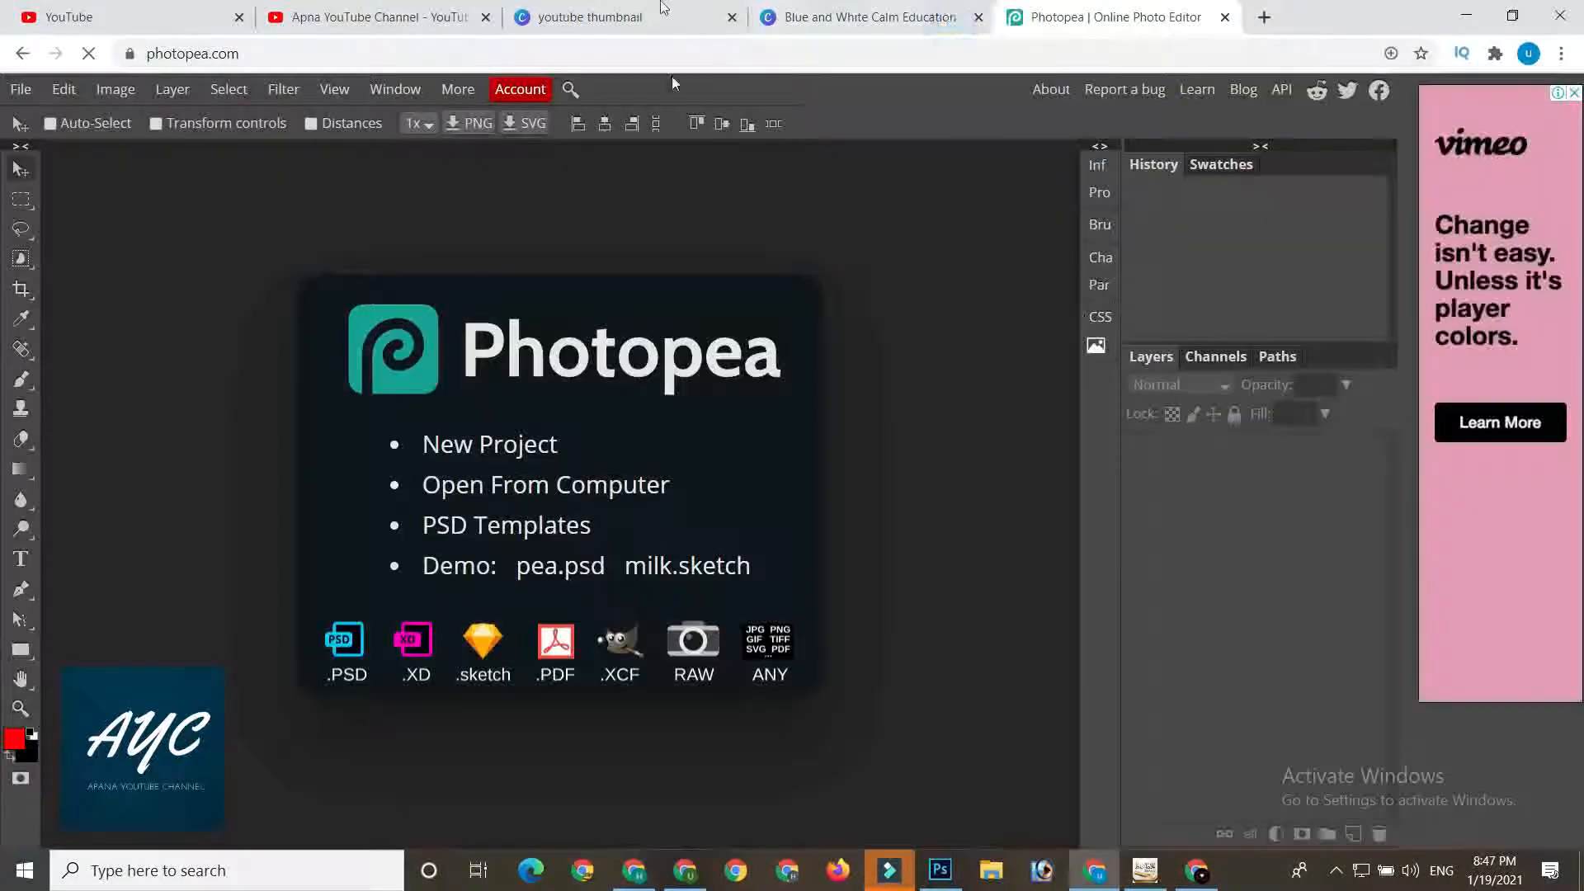
- Switch to the Canva design and clear the notebook photo from the curved frame, leaving the empty placeholder frame in place
left_click(904, 10)
left_click(1318, 498)
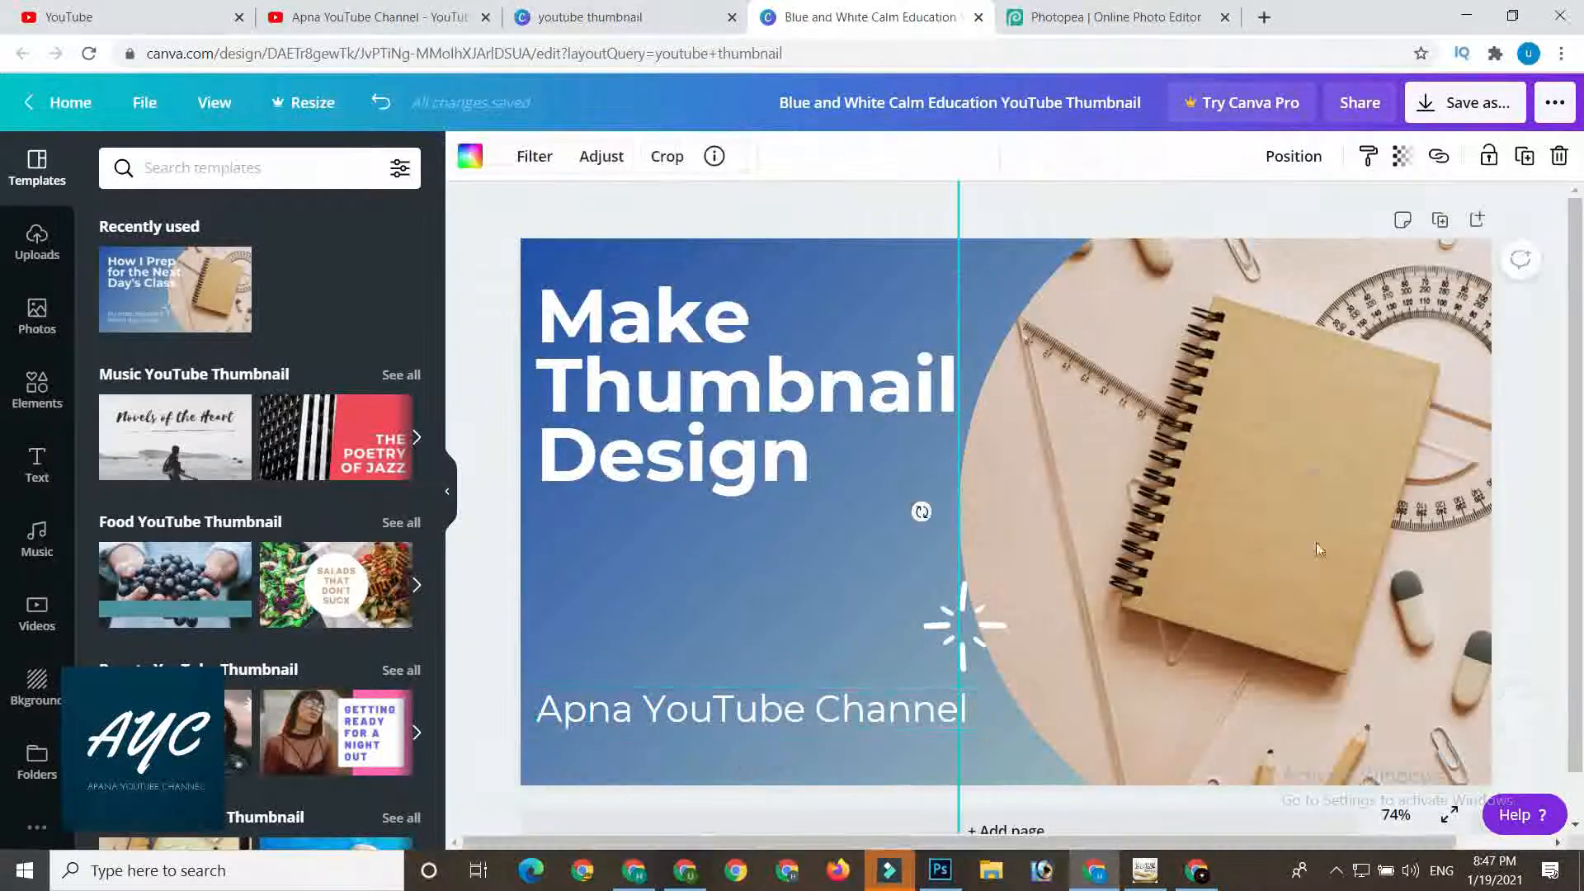
double_click(1290, 477)
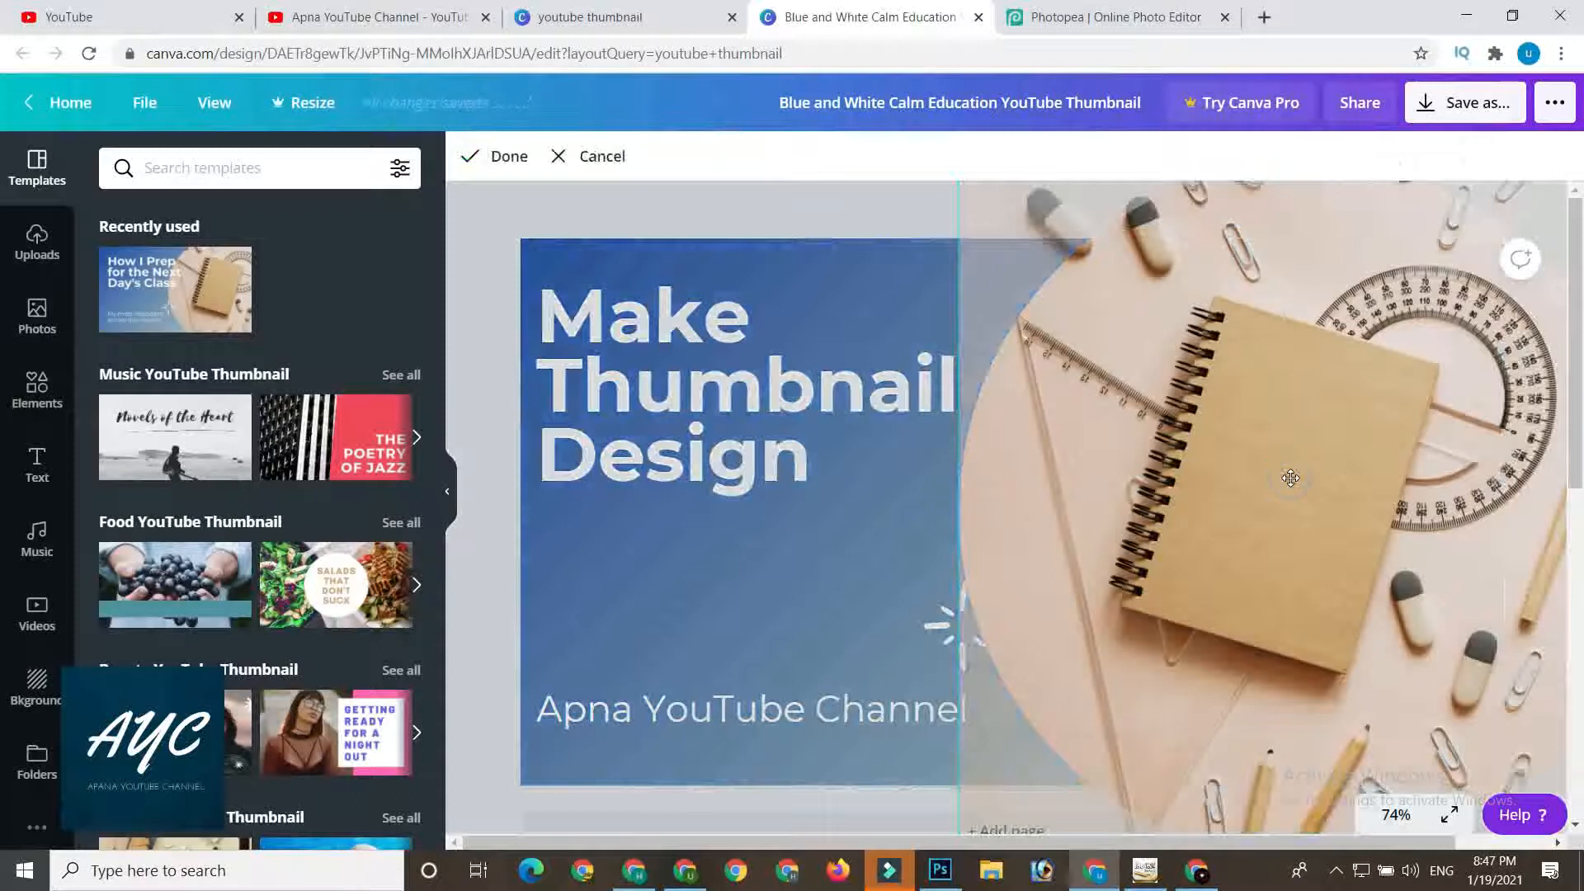
left_click_drag(1184, 485, 741, 546)
key("ctrl+z")
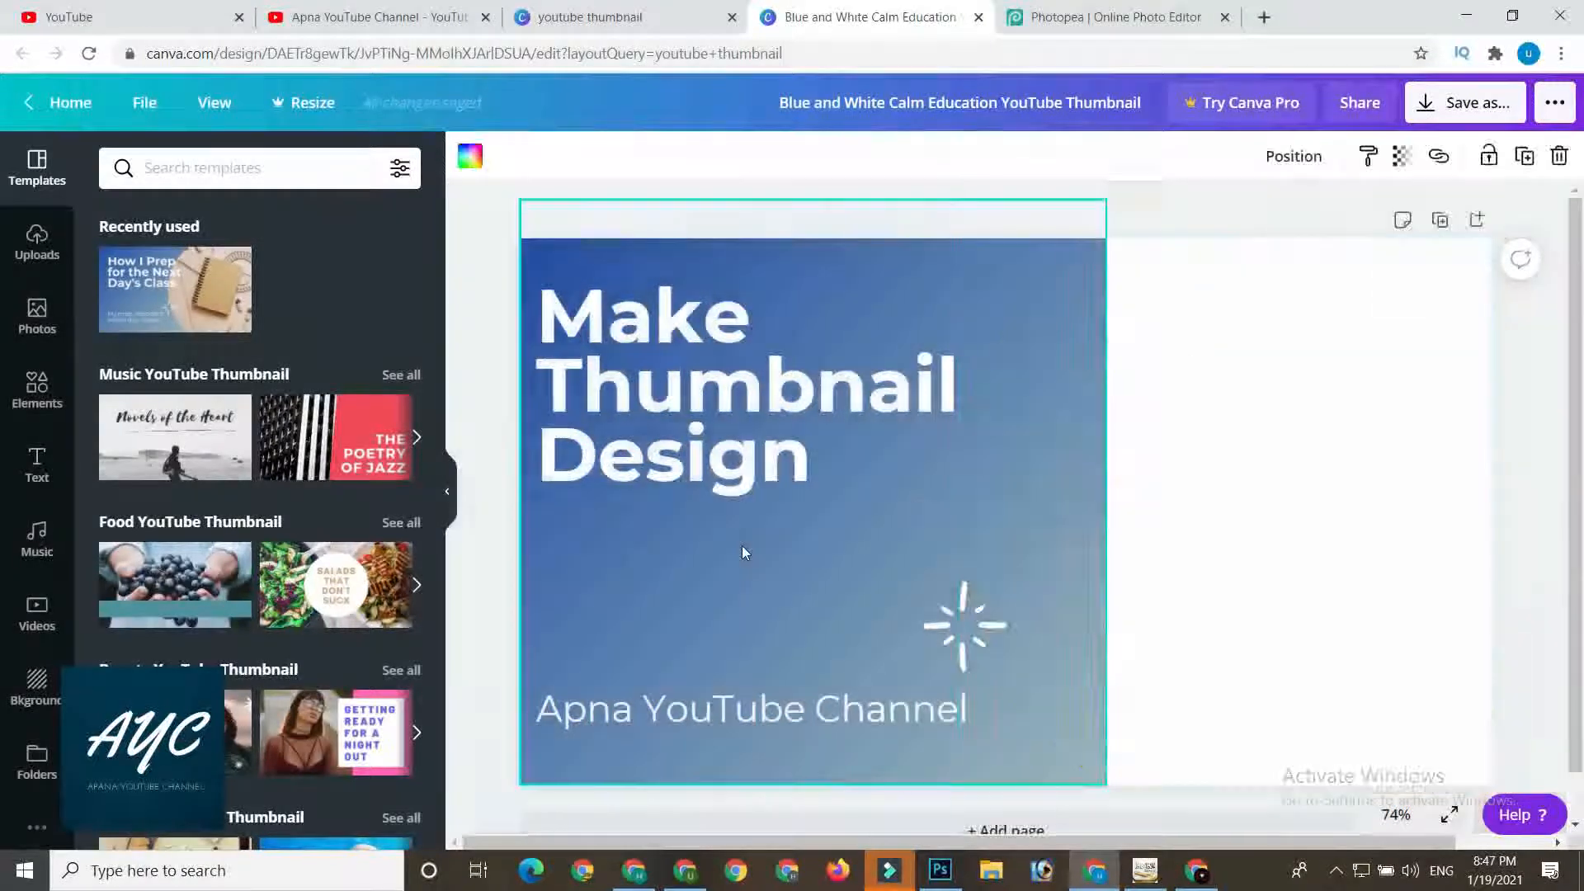
- Upload the portrait photo of the man in a shawl from Local Disk (D:) to the design's uploaded images
left_click(31, 251)
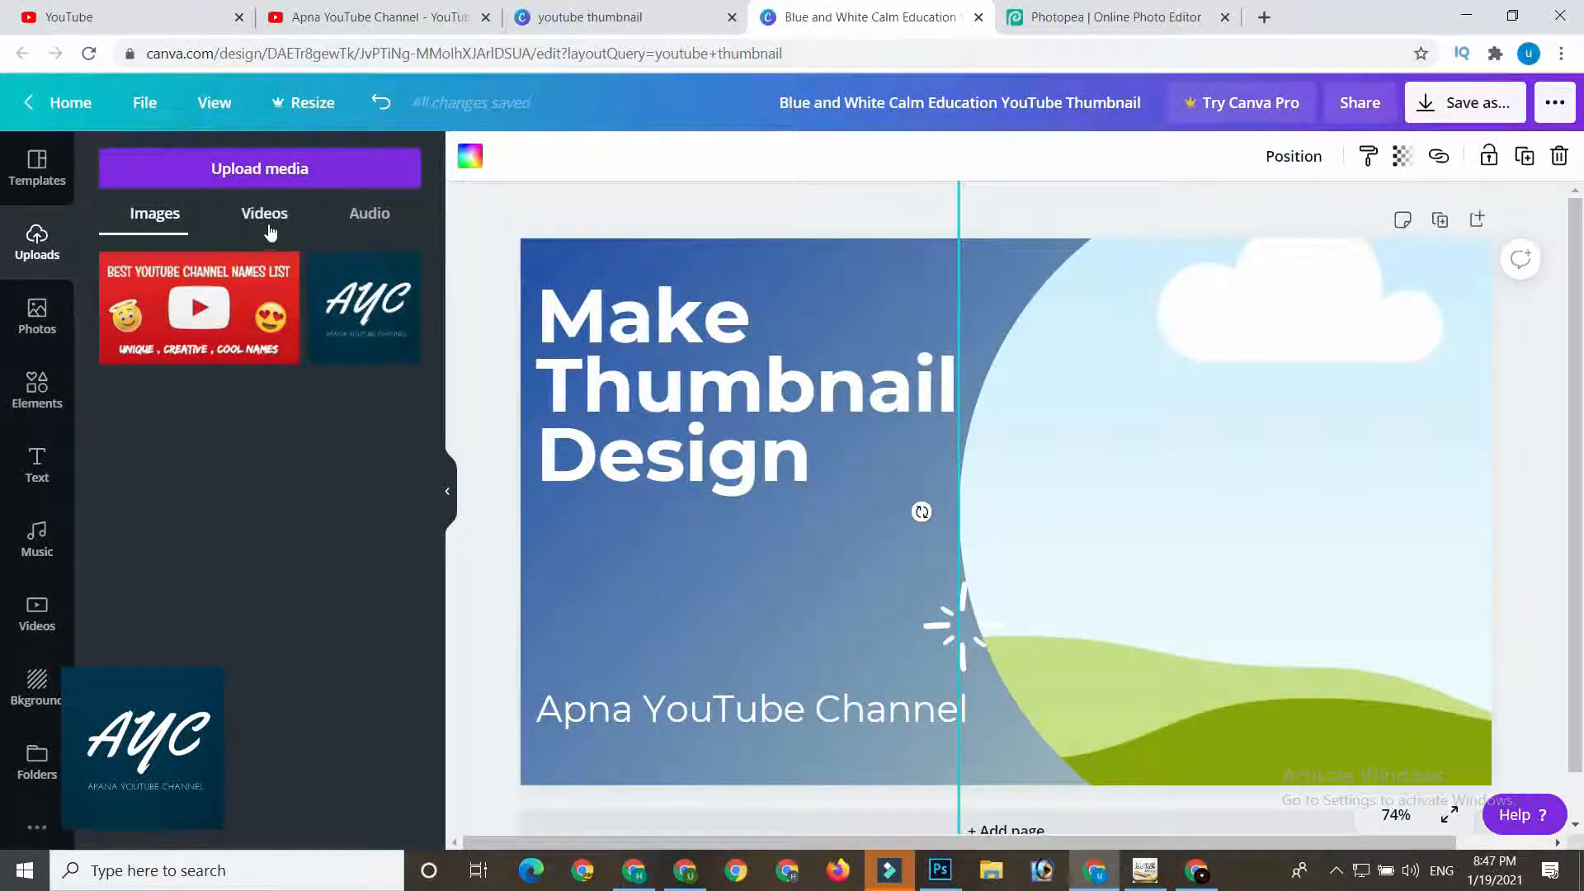
left_click(304, 178)
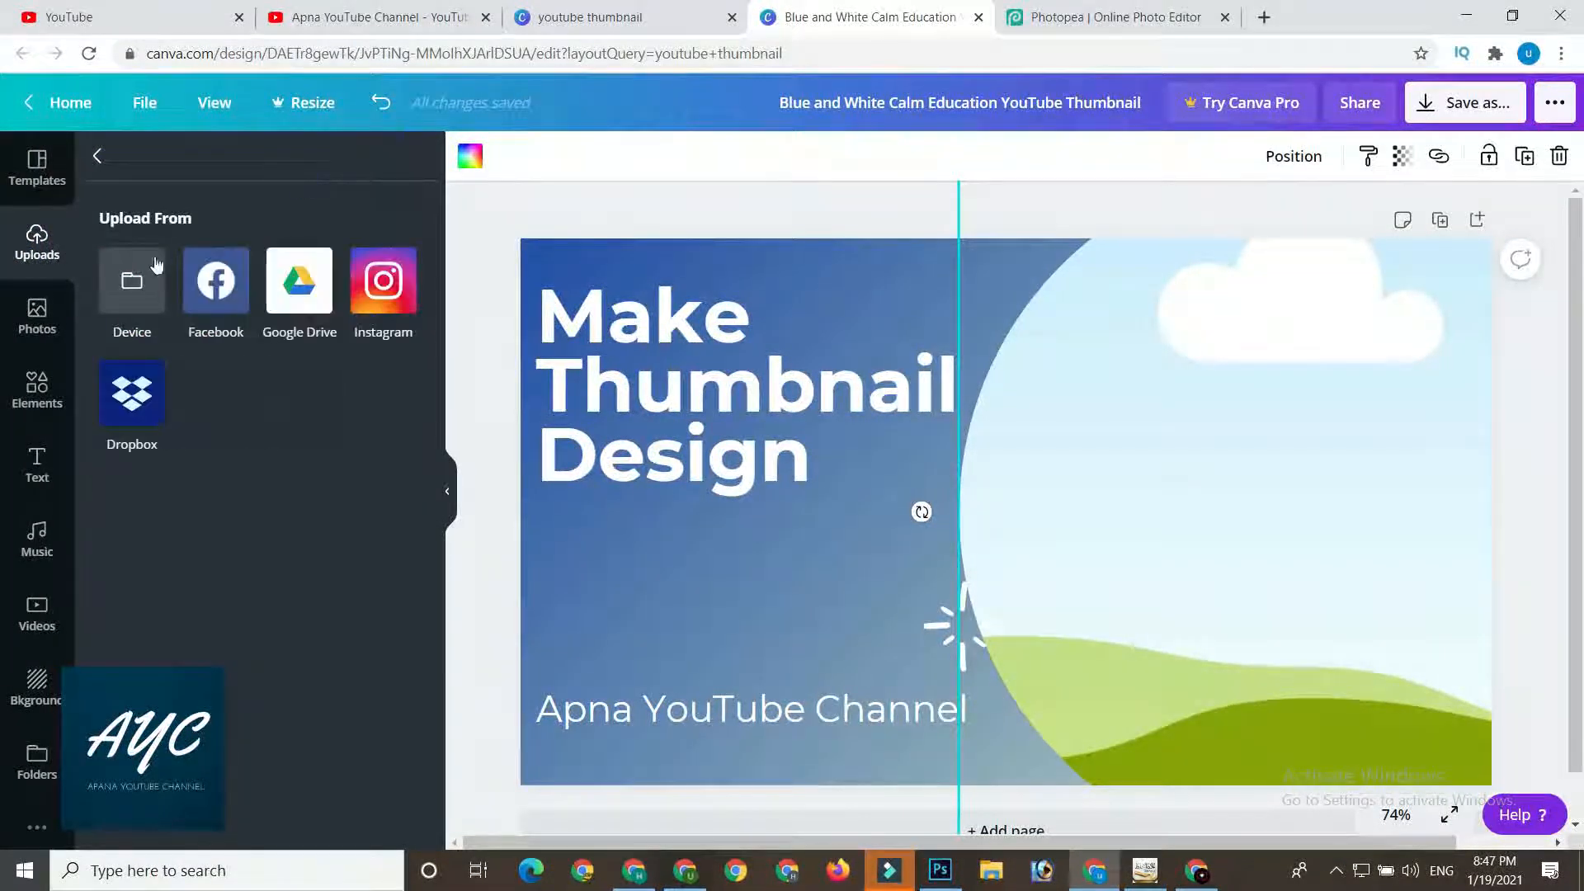
left_click(131, 281)
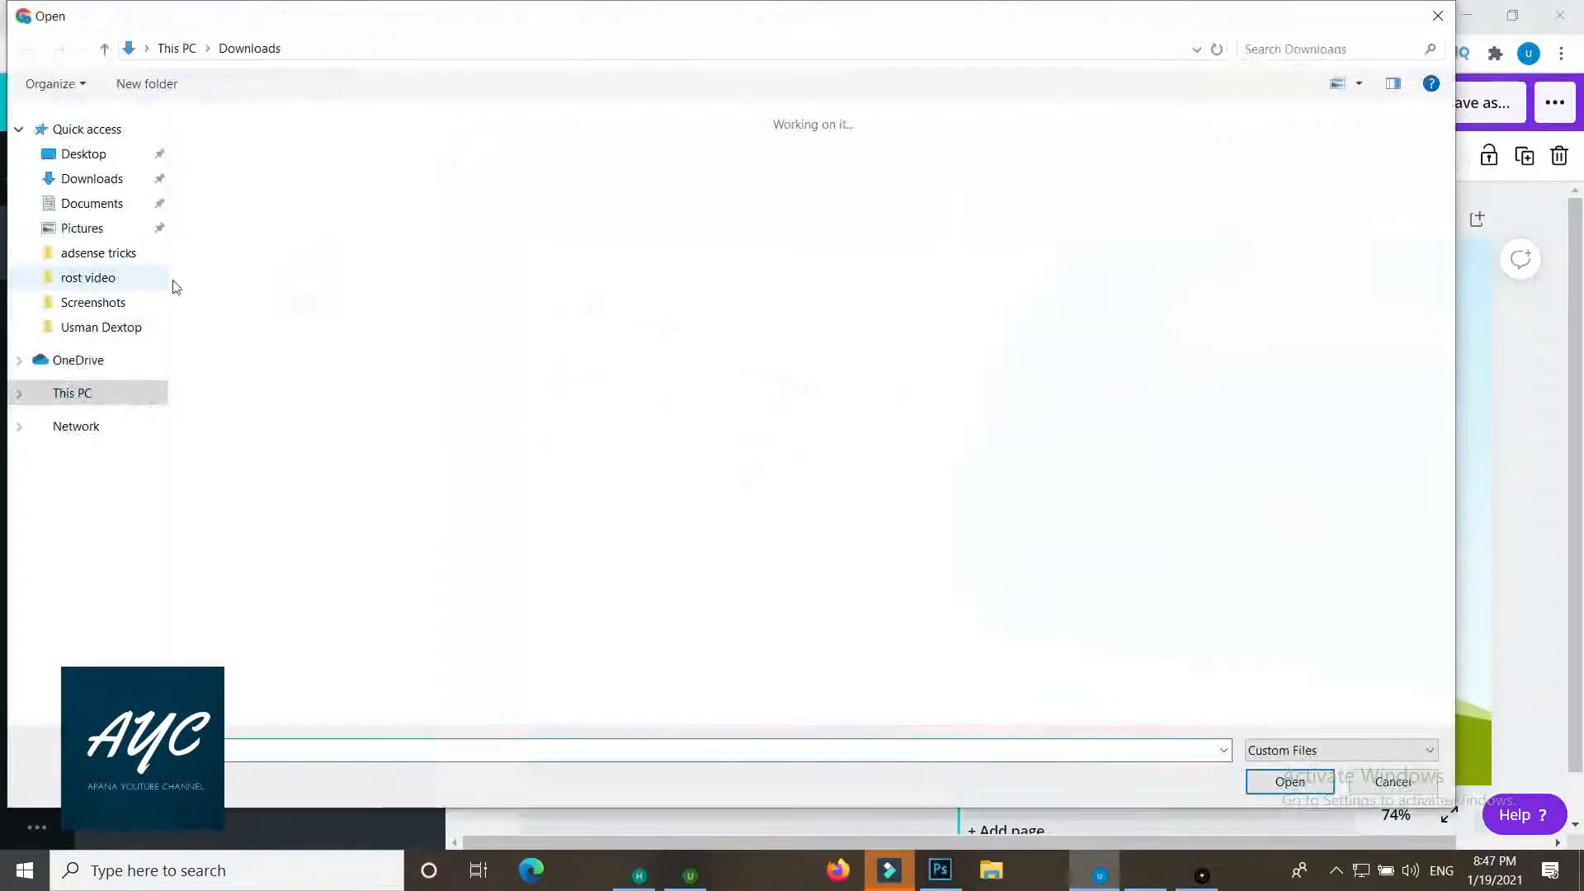
left_click(119, 331)
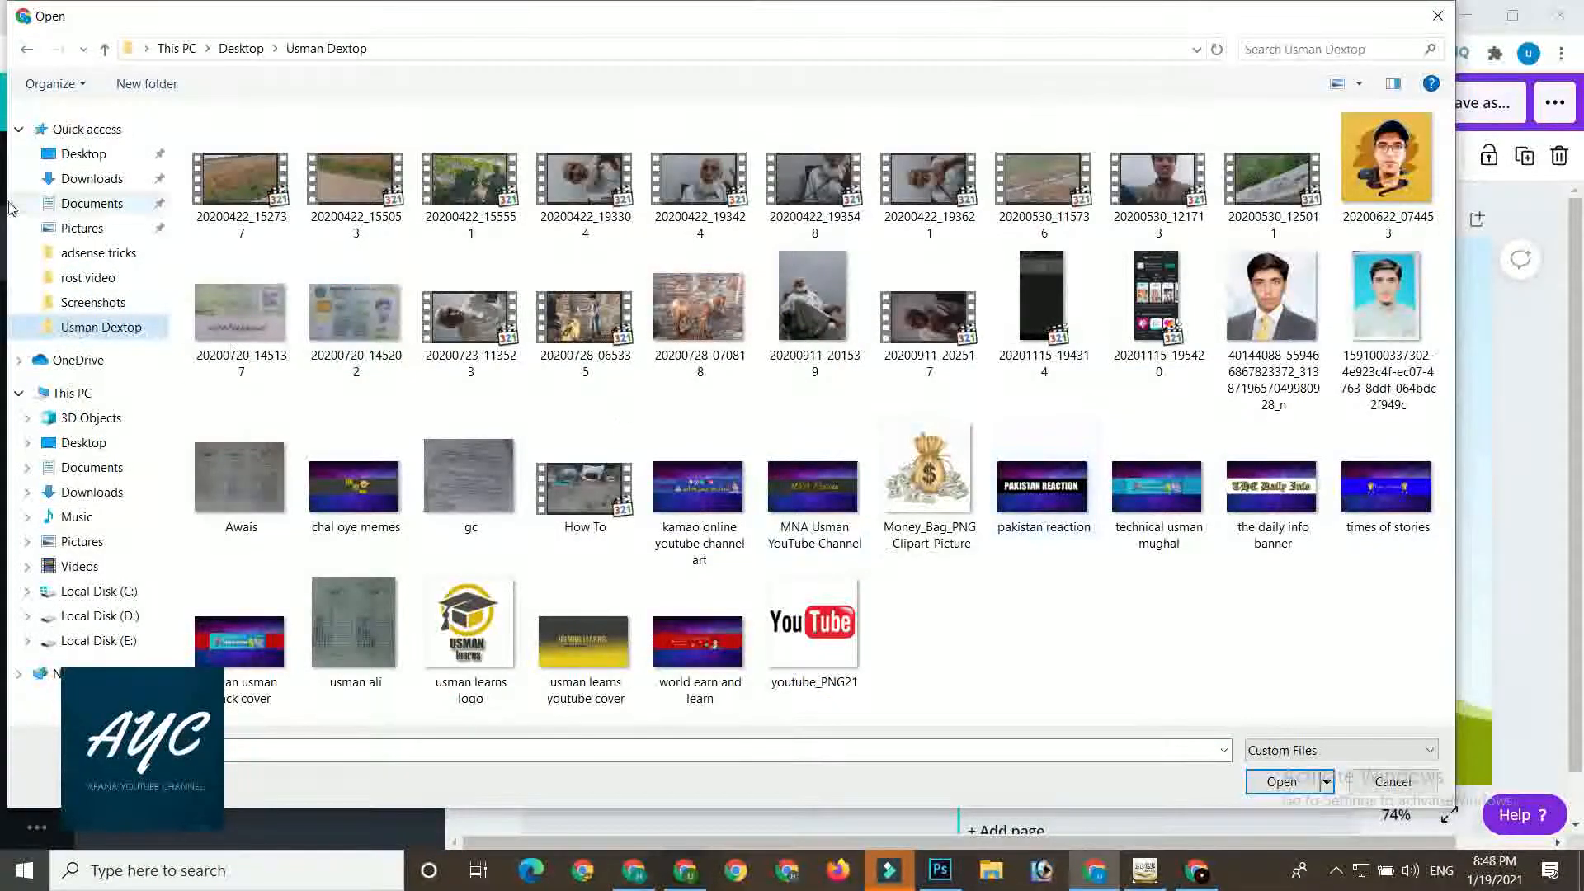
left_click(74, 393)
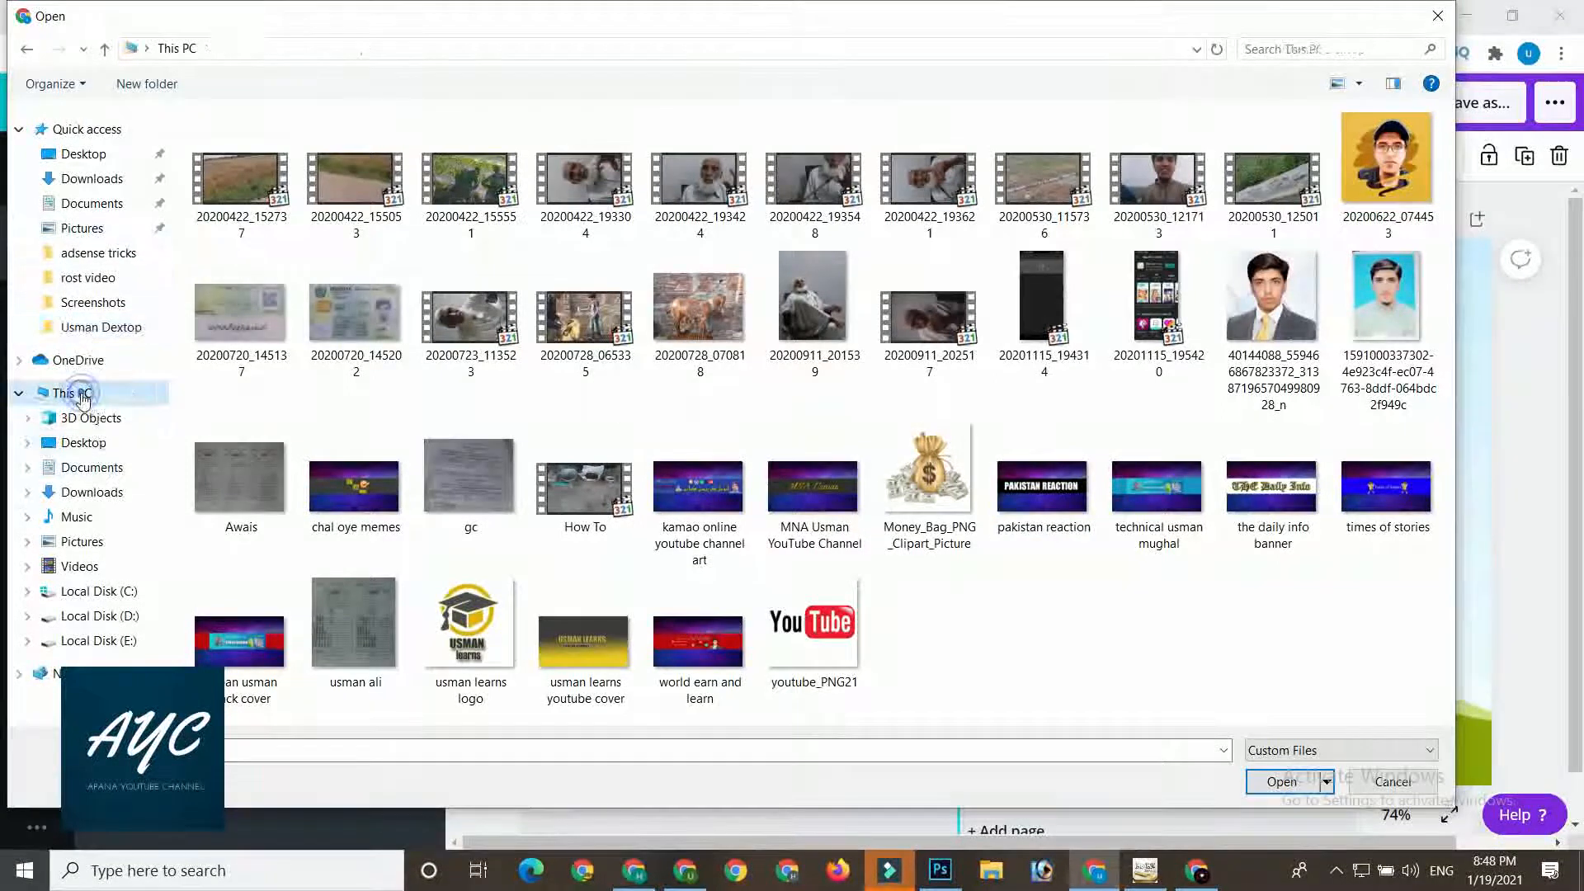
double_click(561, 301)
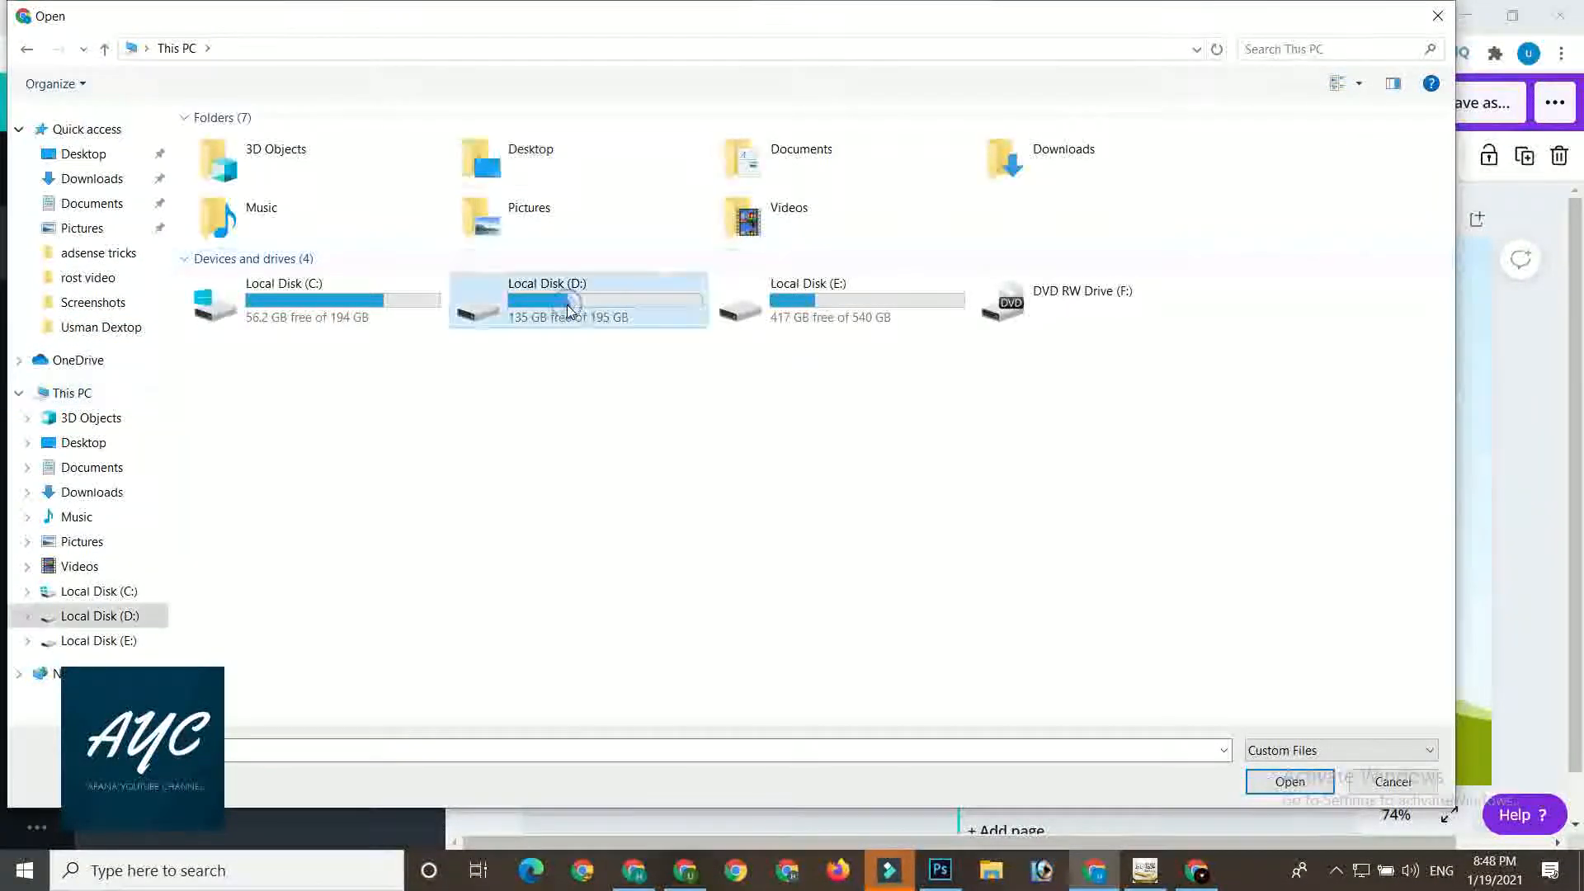
double_click(726, 326)
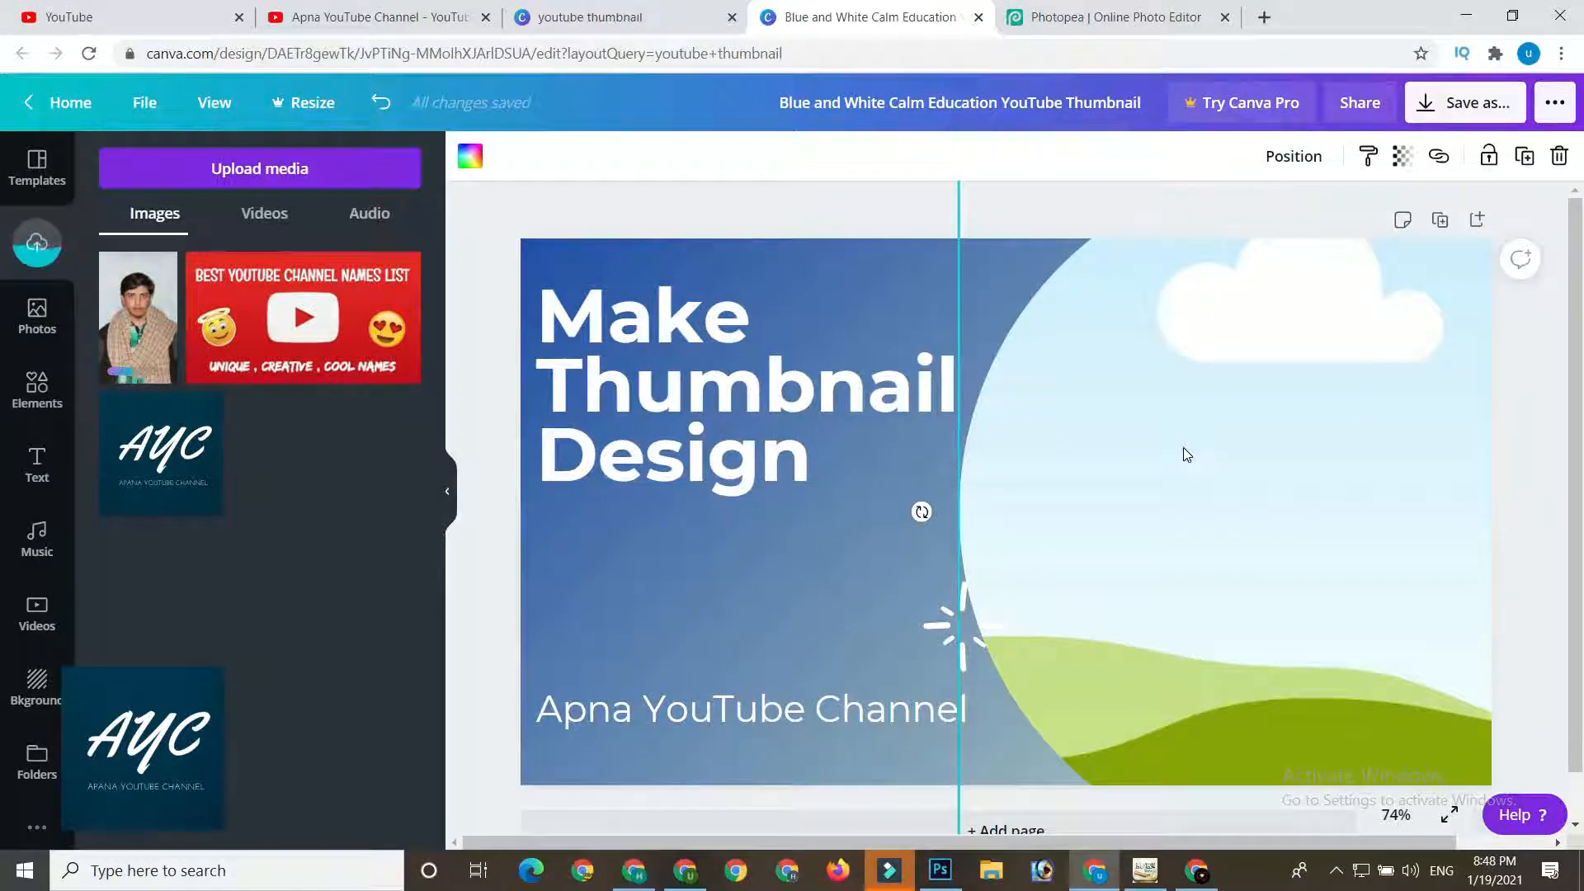
- Switch to Photopea, view the blank document in Photoshop for comparison, and return to Photopea
left_click(1122, 18)
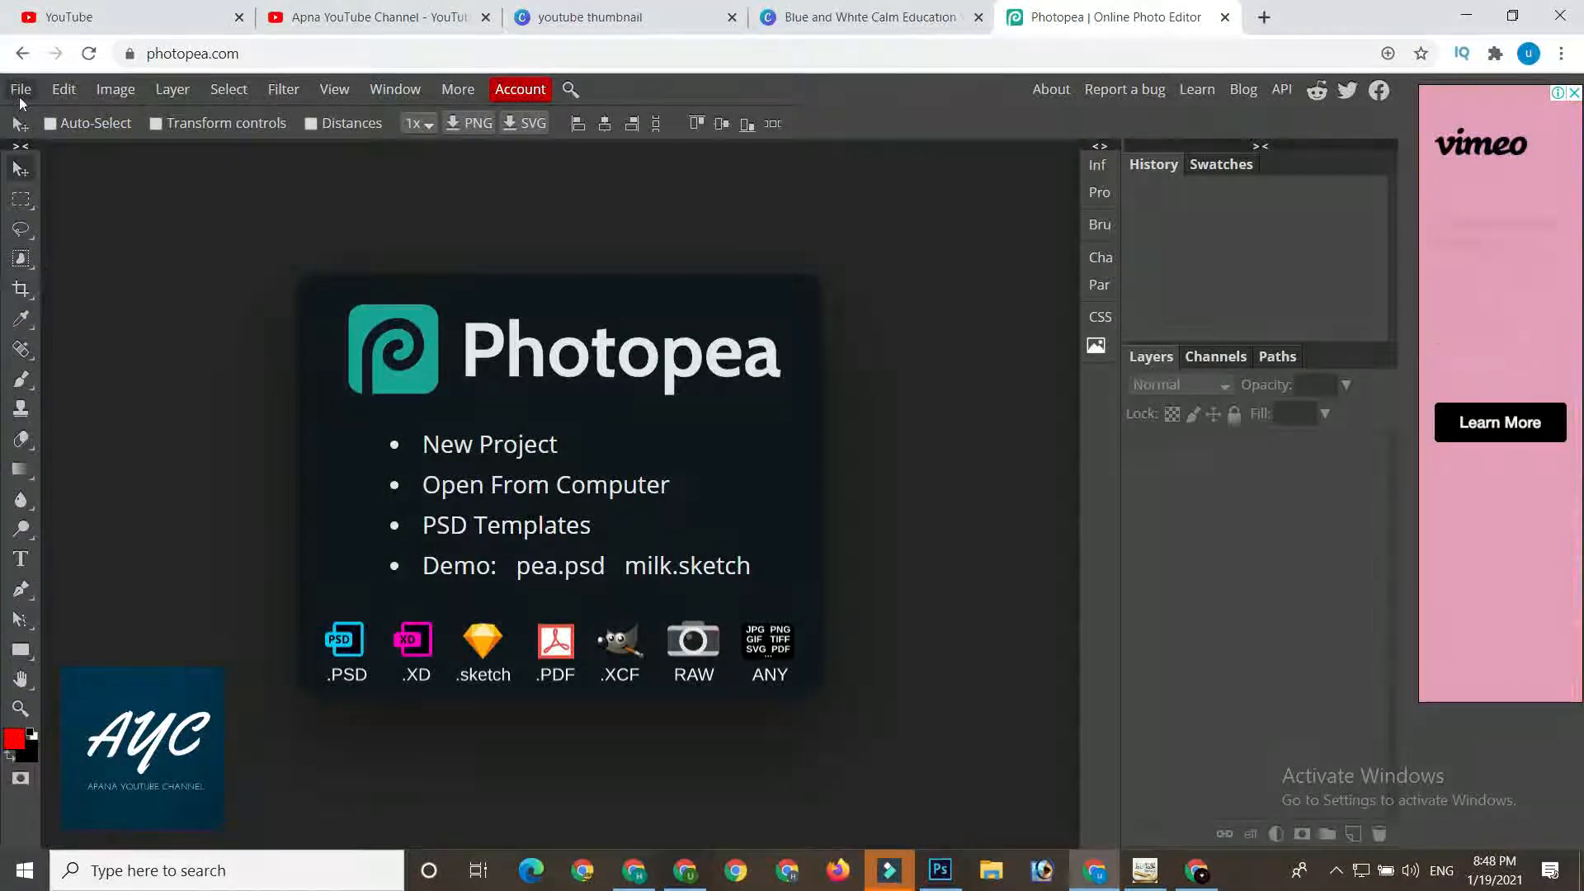
left_click(940, 869)
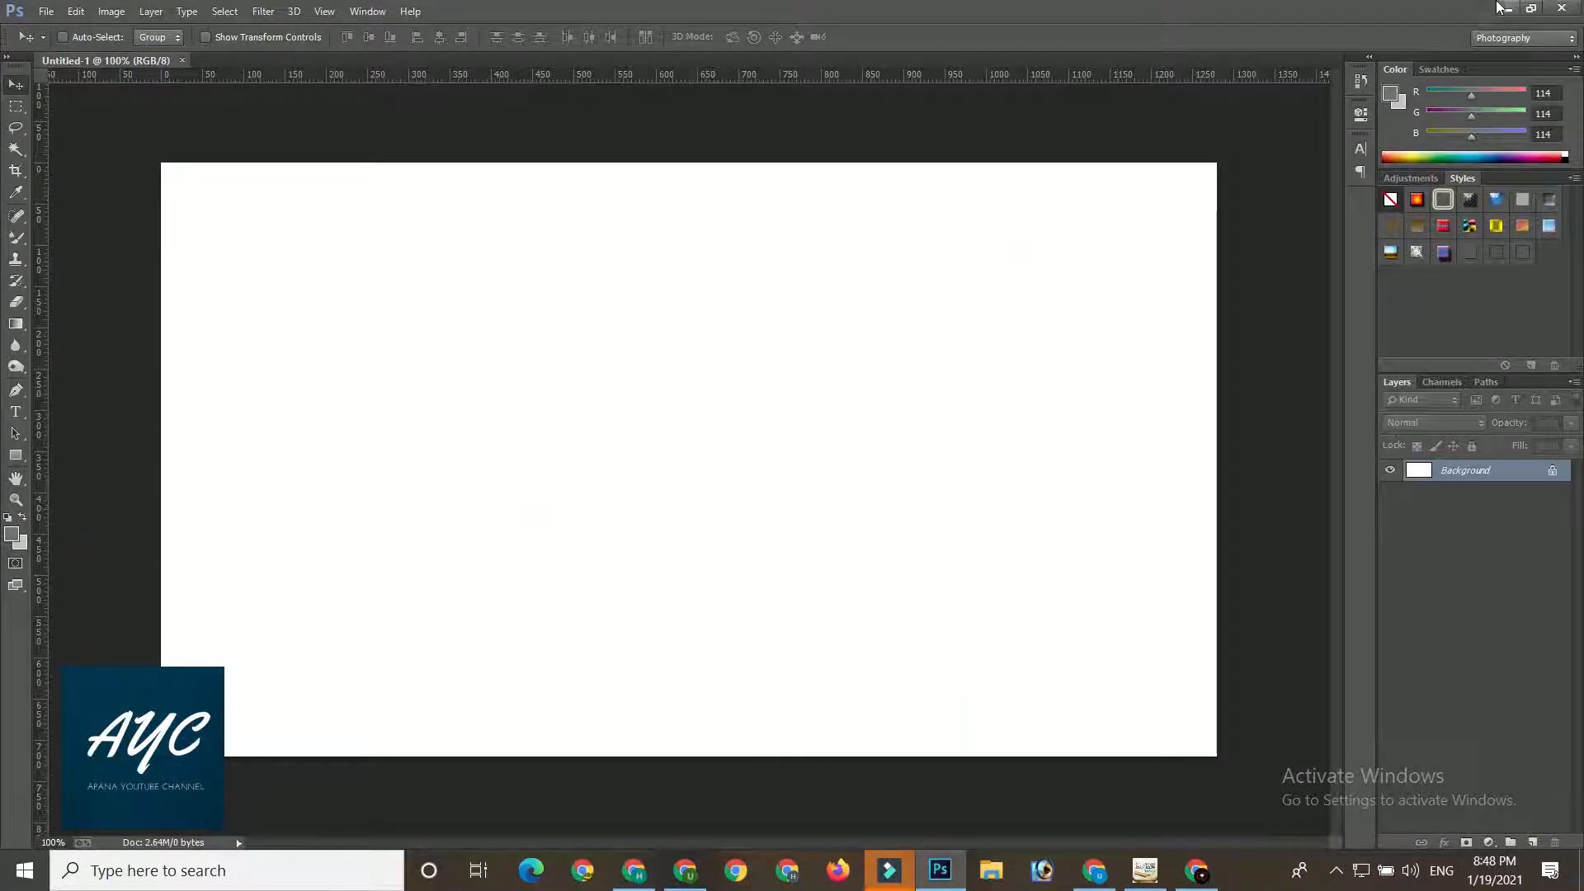
left_click(1509, 8)
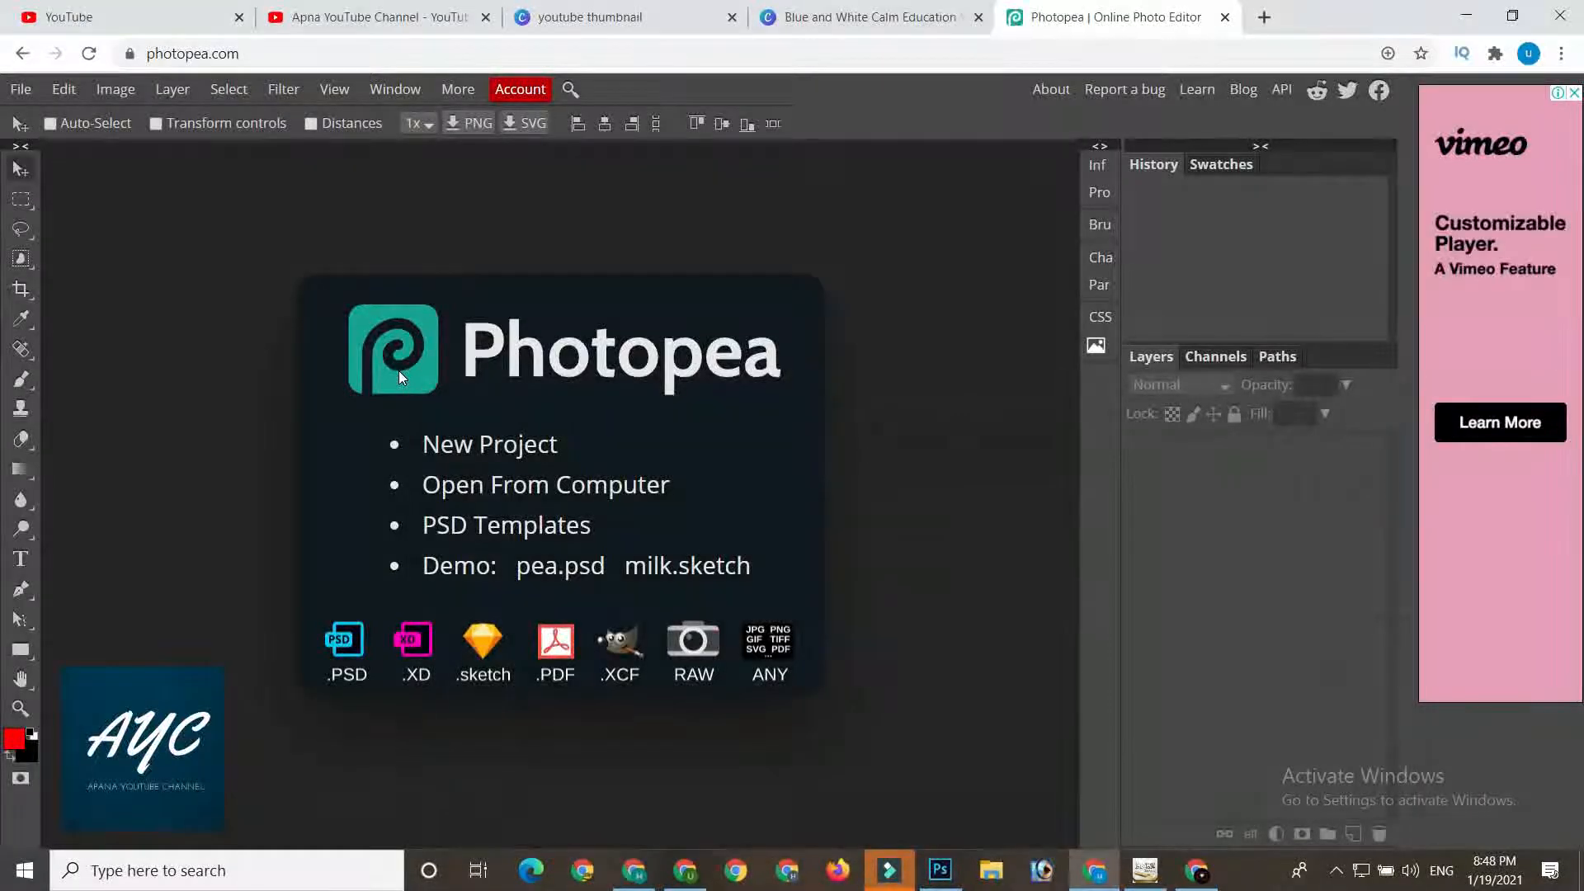
- Browse the new-project templates and create a blank Photopea project of 1280 × 720 px at 72 DPI with a white background
left_click(21, 91)
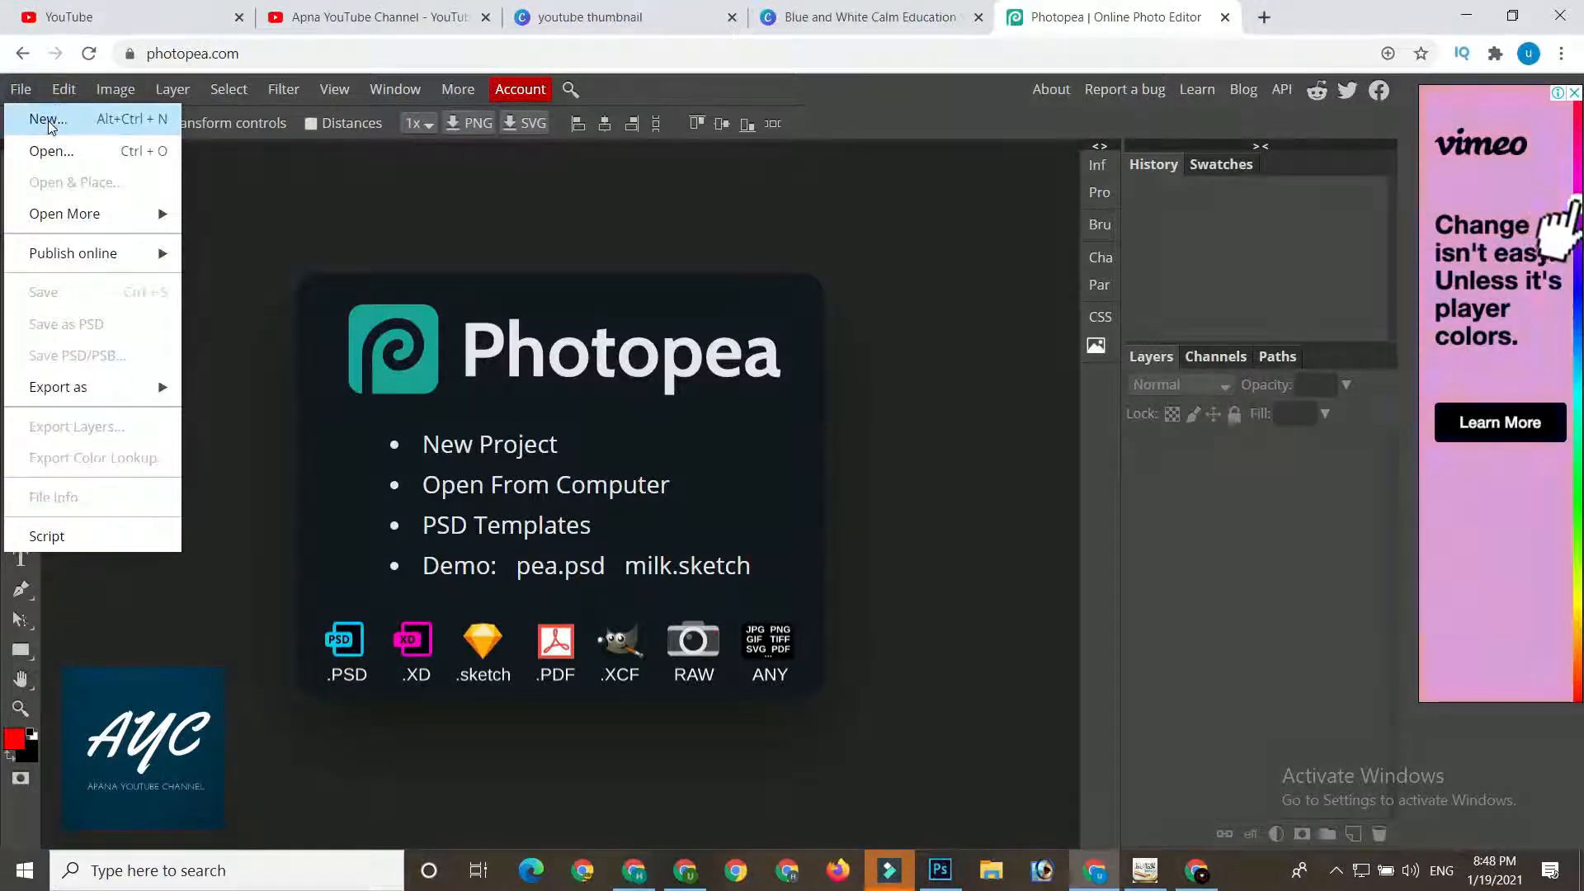
left_click(48, 122)
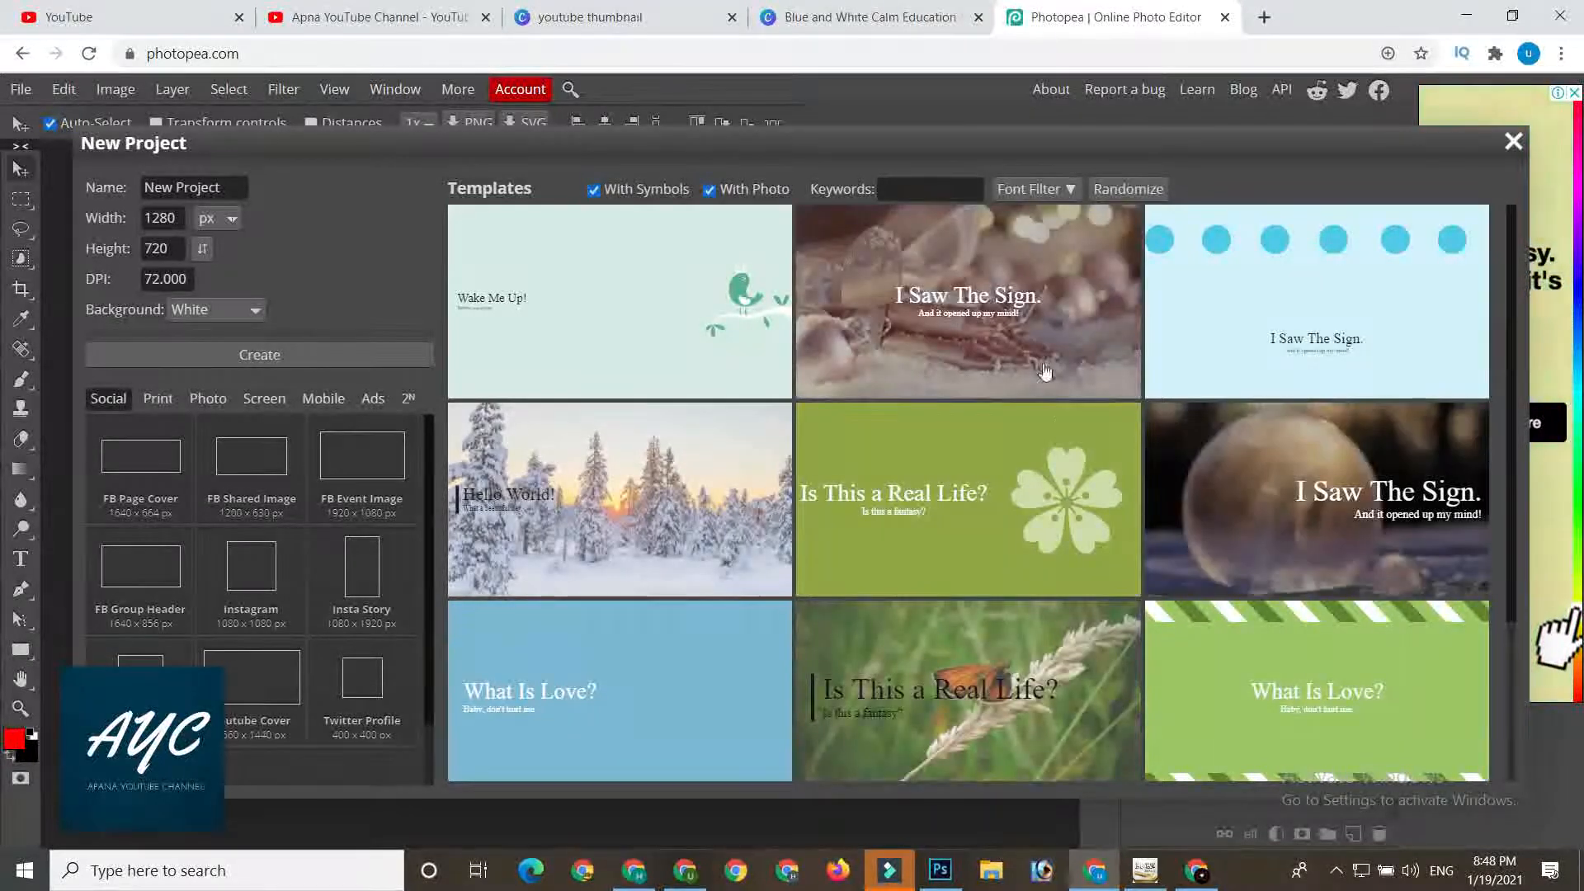
scroll(1056, 396, "down", 12)
scroll(1058, 418, "down", 2)
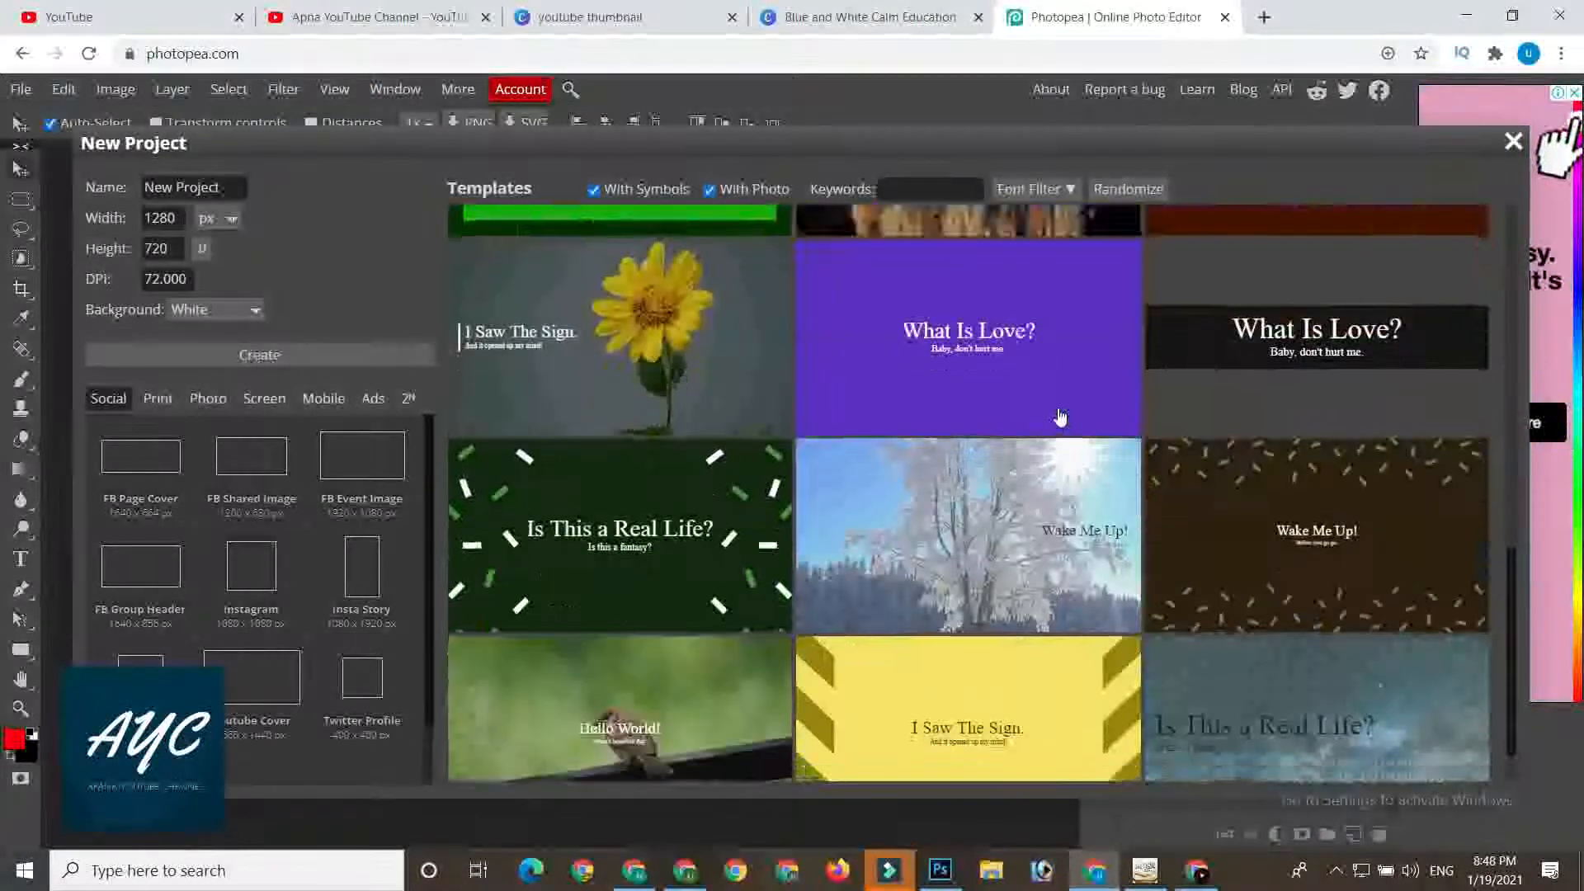
scroll(967, 510, "down", 5)
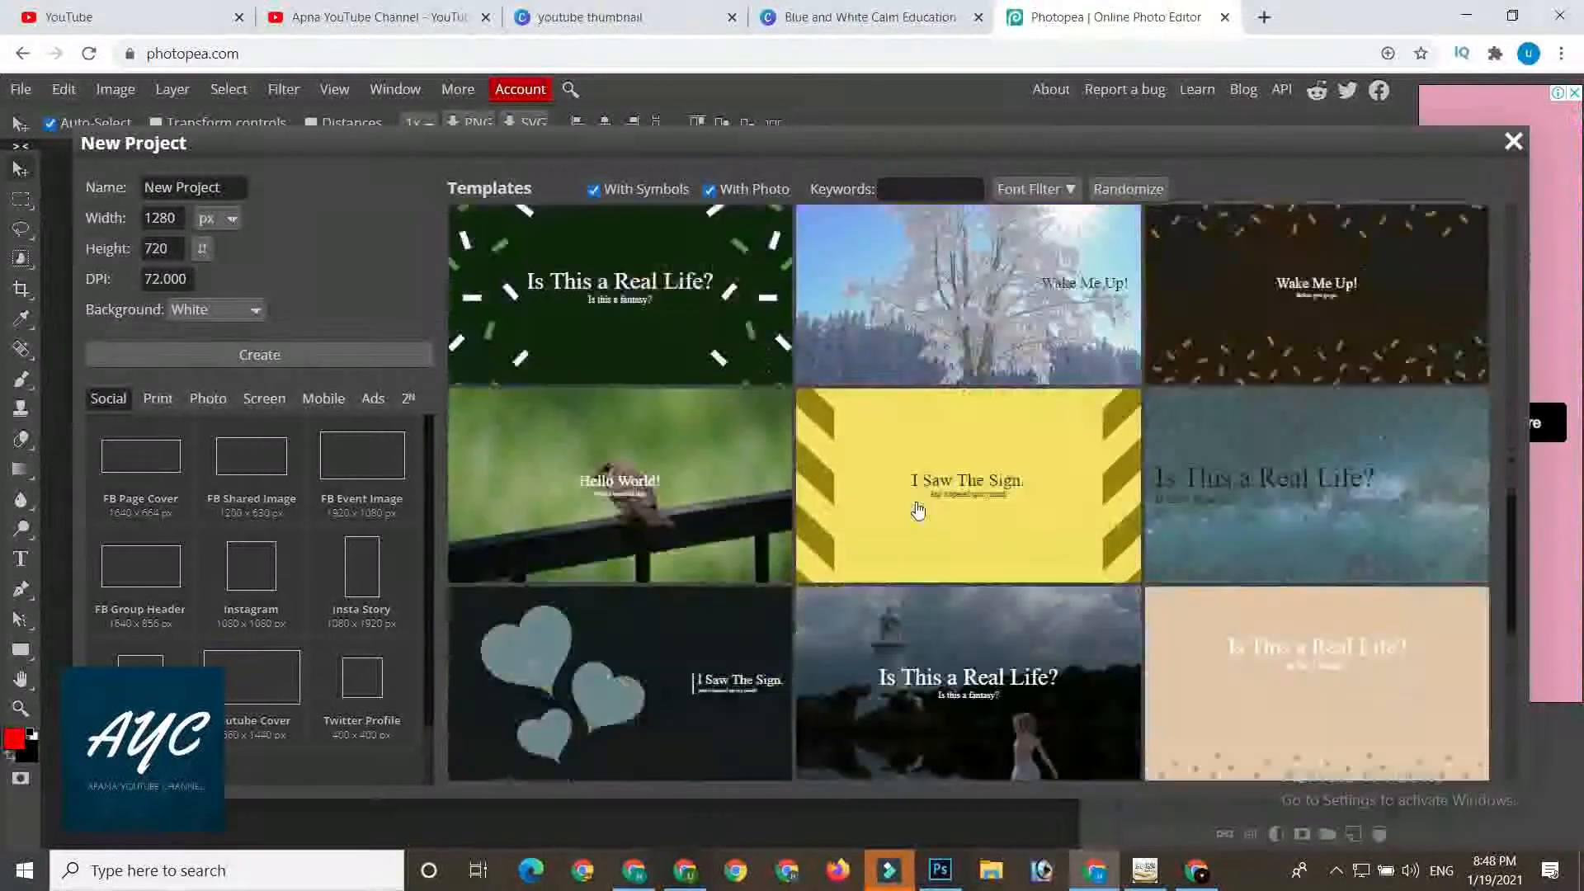
scroll(705, 557, "down", 5)
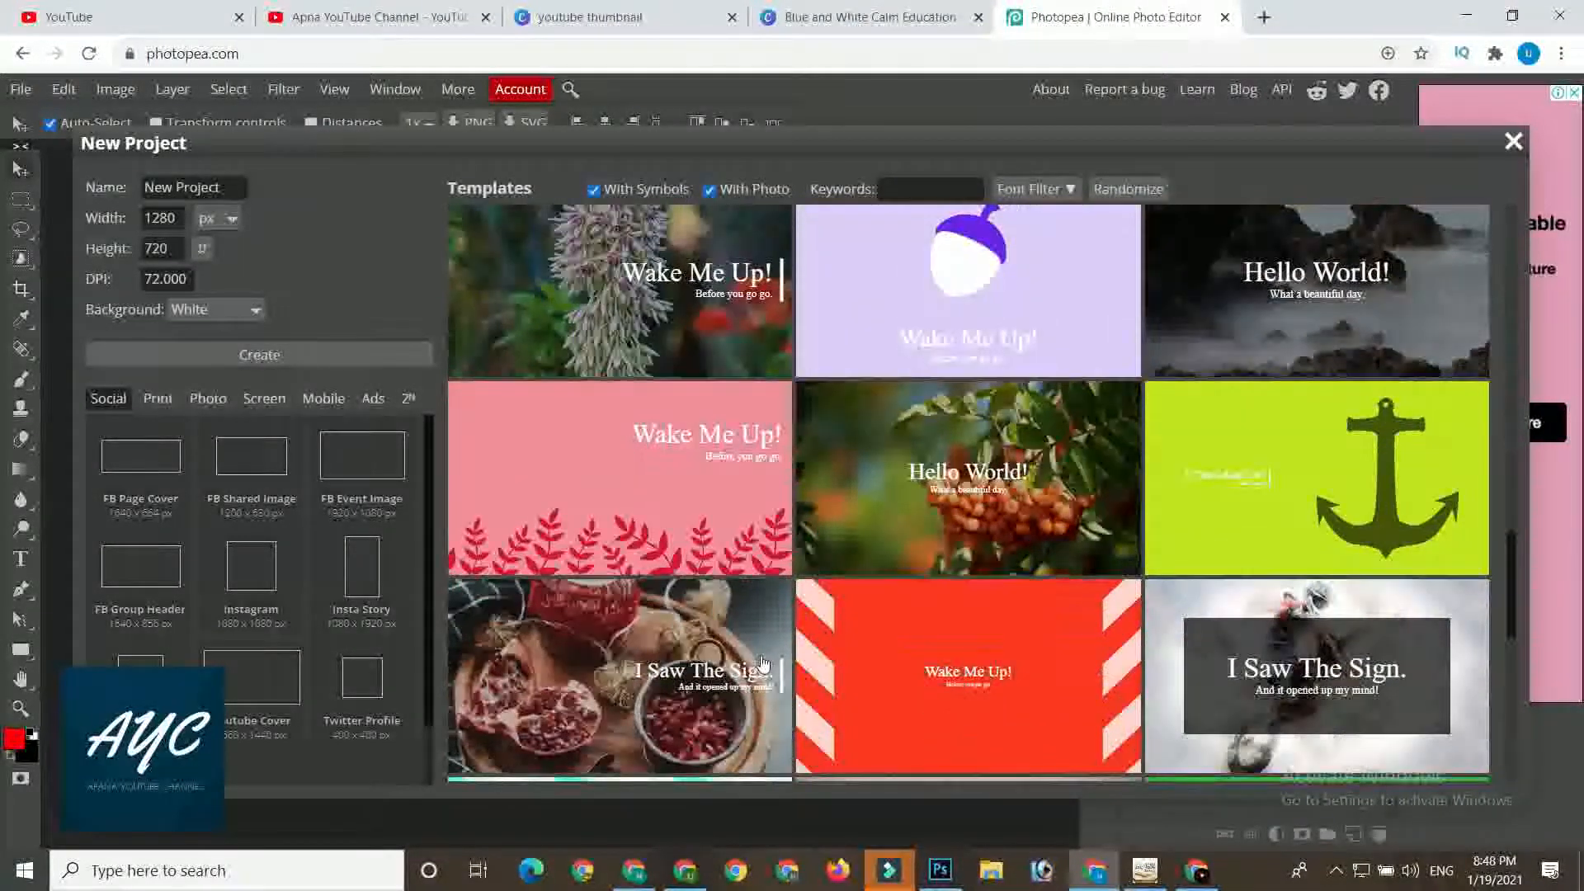
scroll(860, 644, "down", 5)
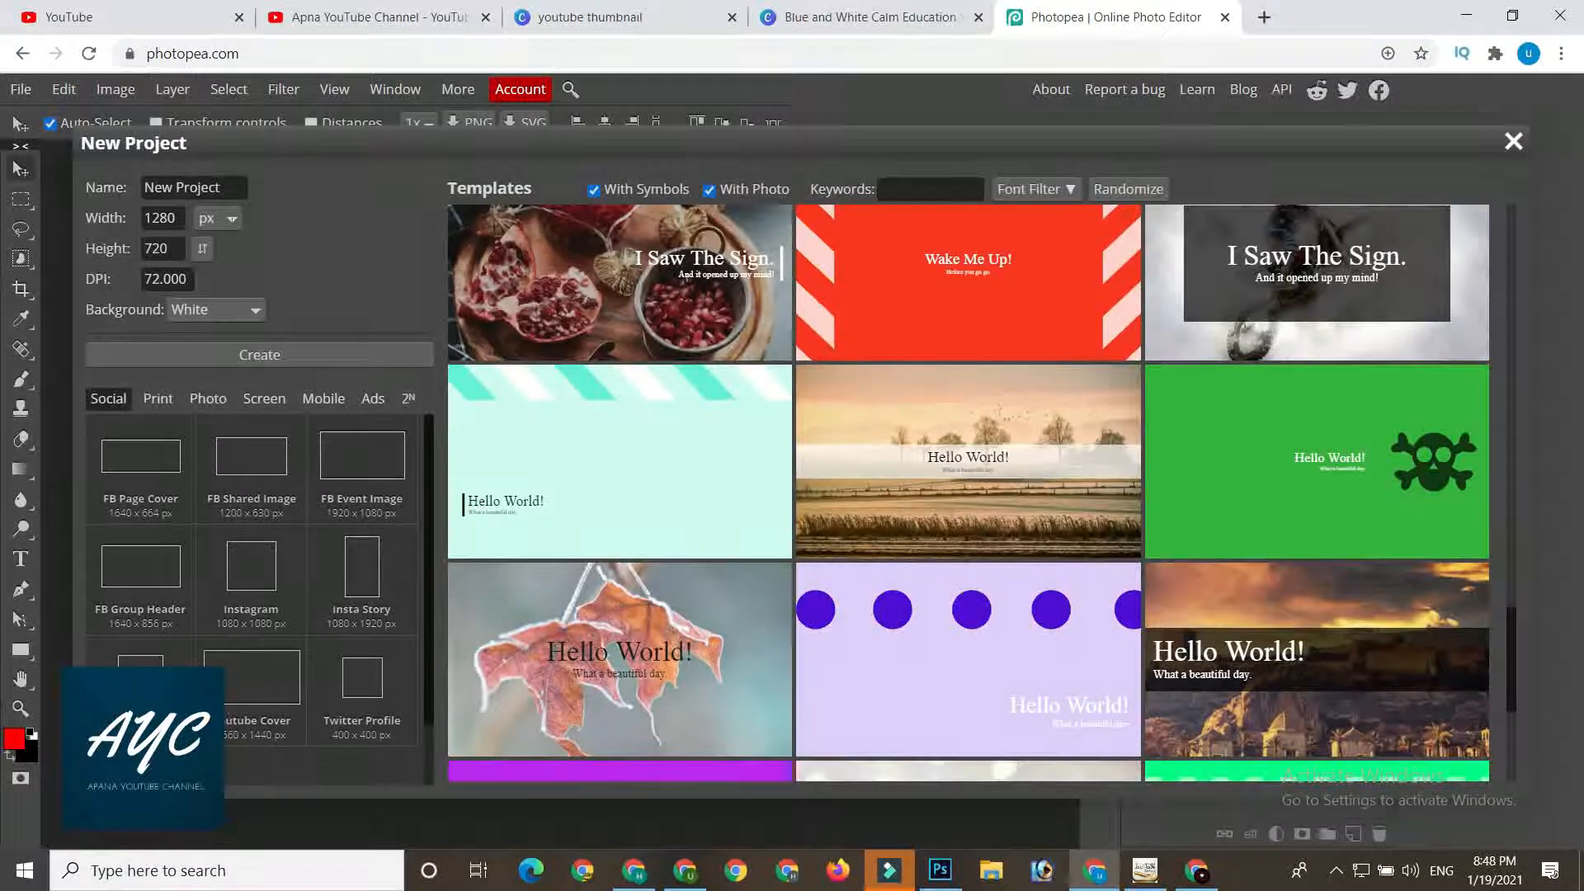
scroll(330, 700, "down", 1)
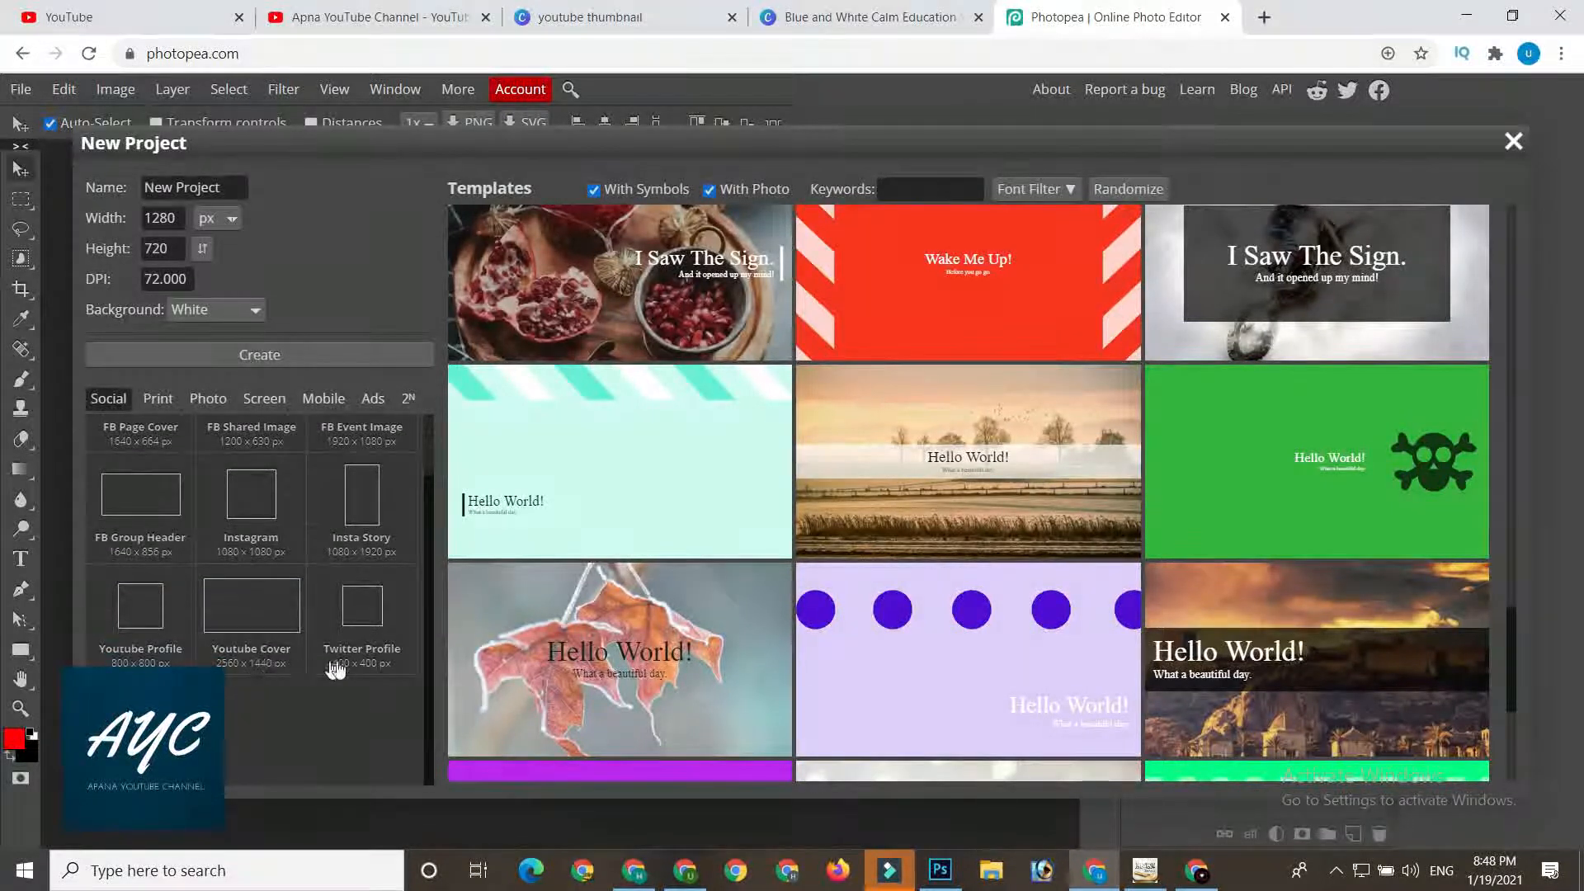
scroll(307, 678, "up", 1)
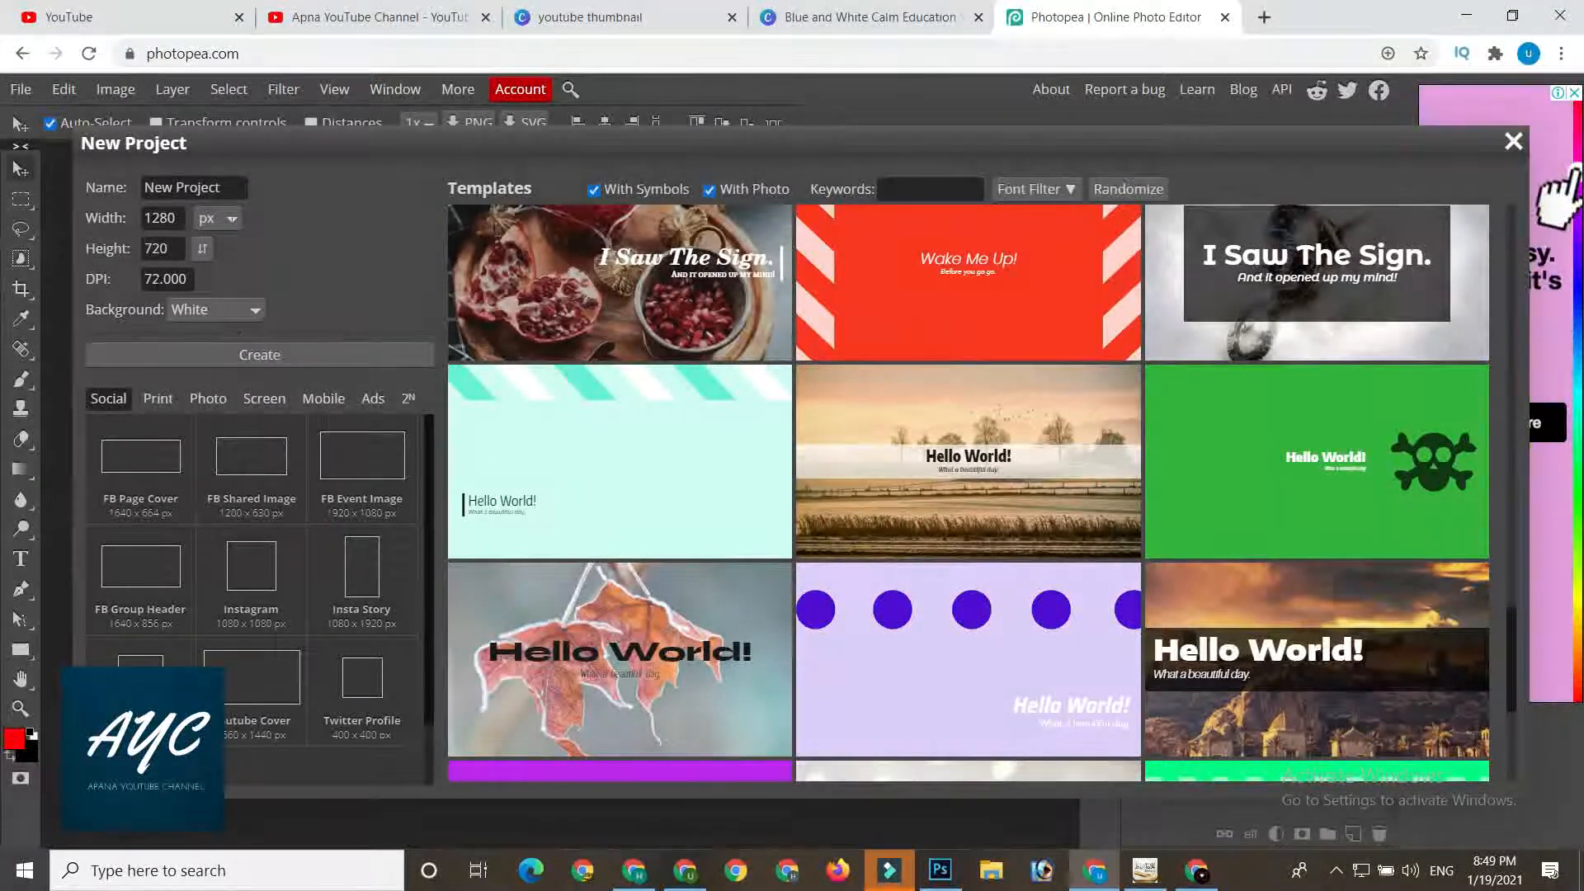
left_click(315, 354)
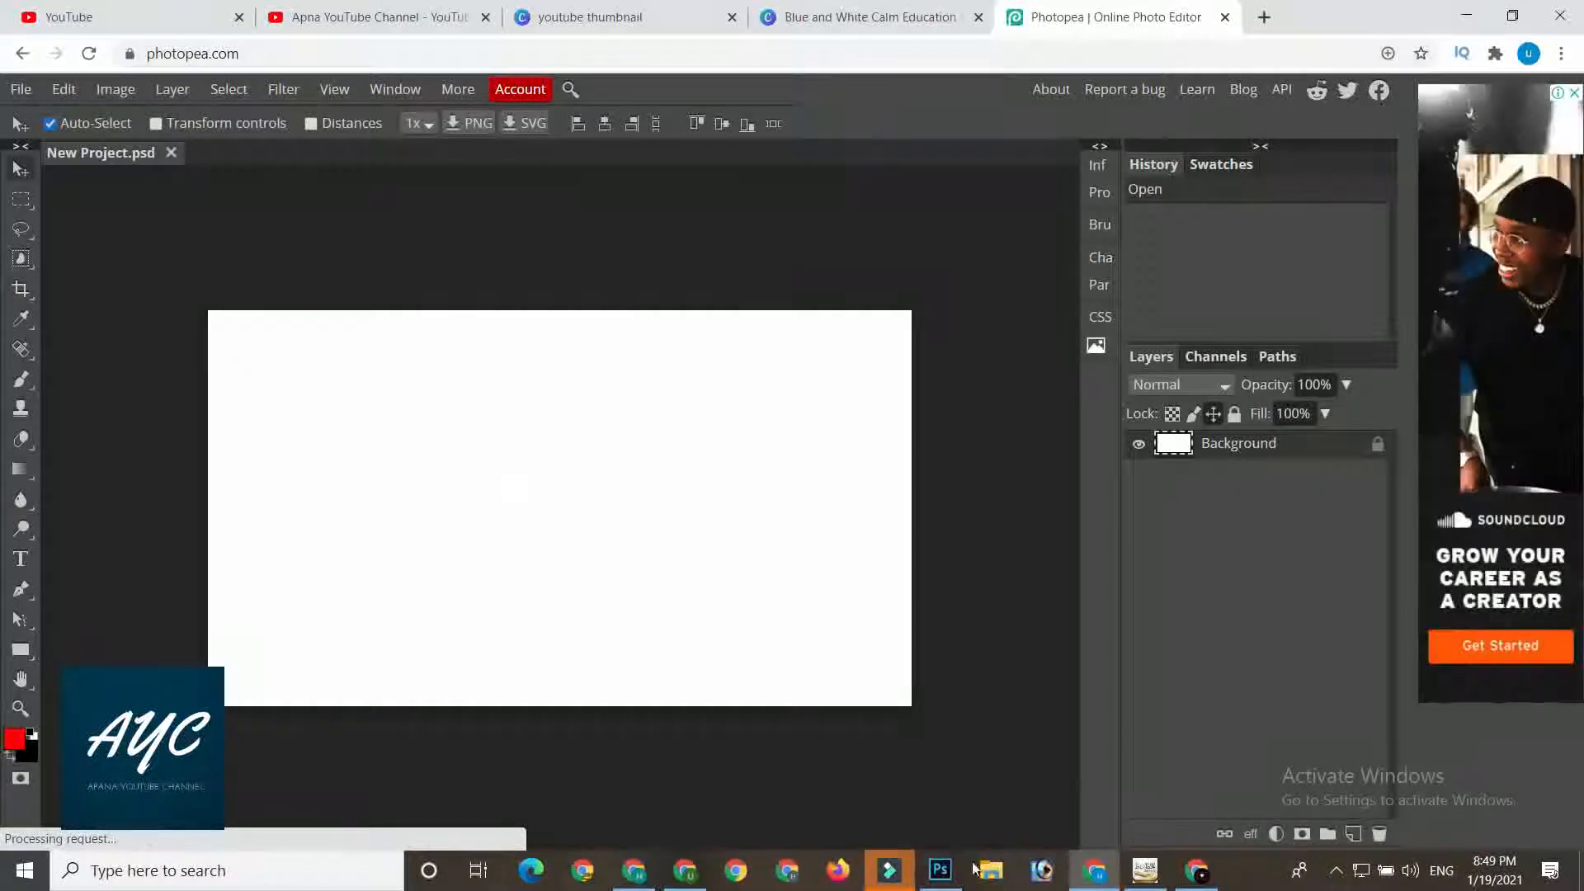
- Switch to Photoshop and replace the open blank document with a new 1280 × 720 pixel white one at 72 pixels/inch
left_click(940, 869)
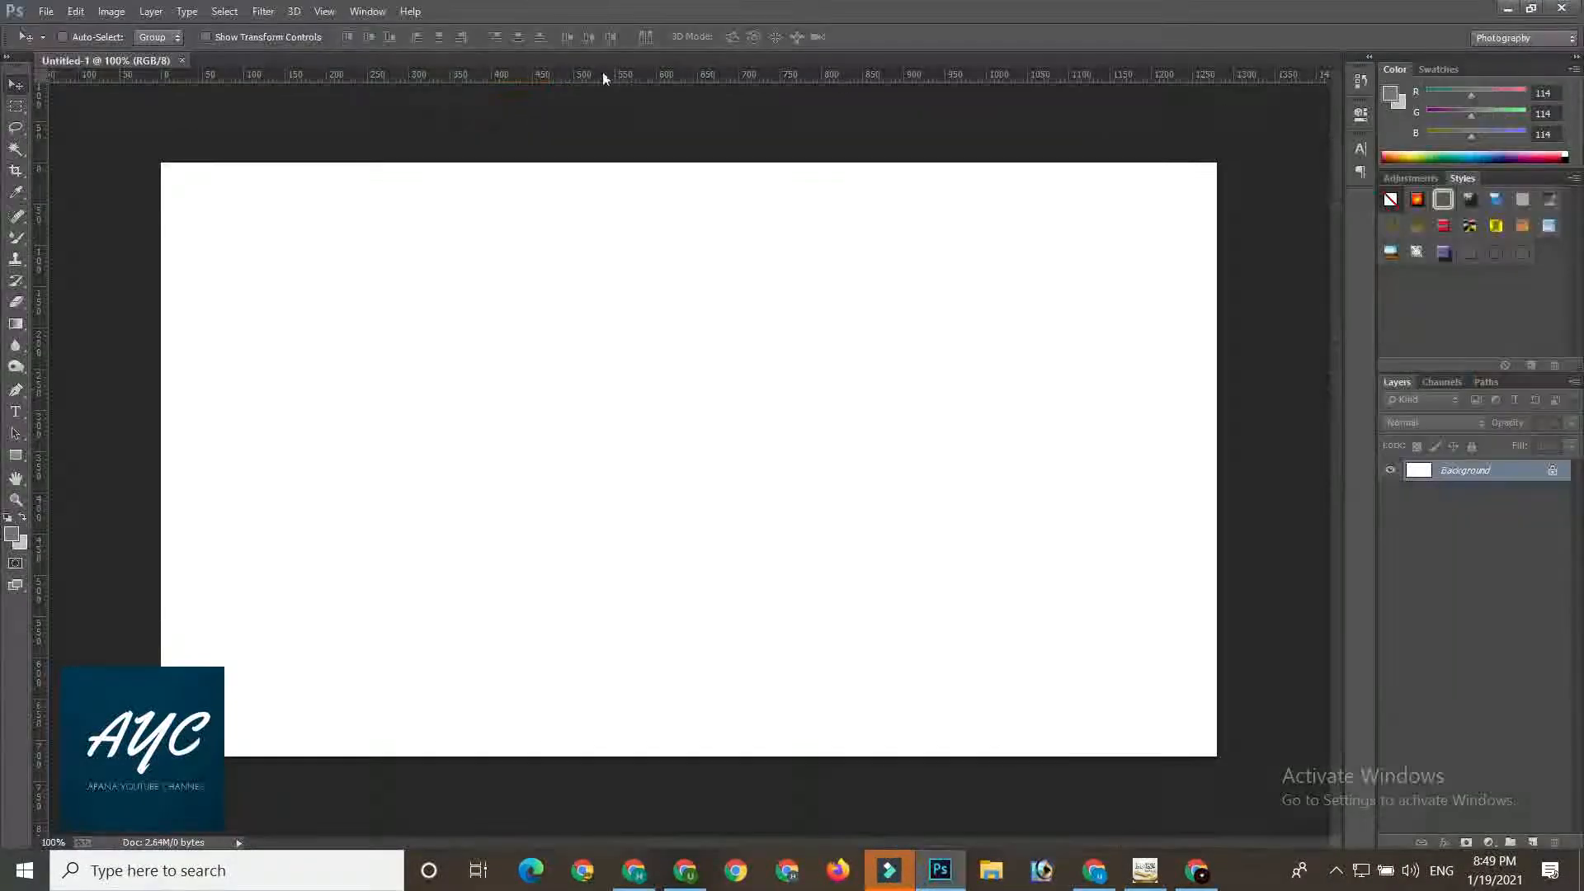
left_click(183, 63)
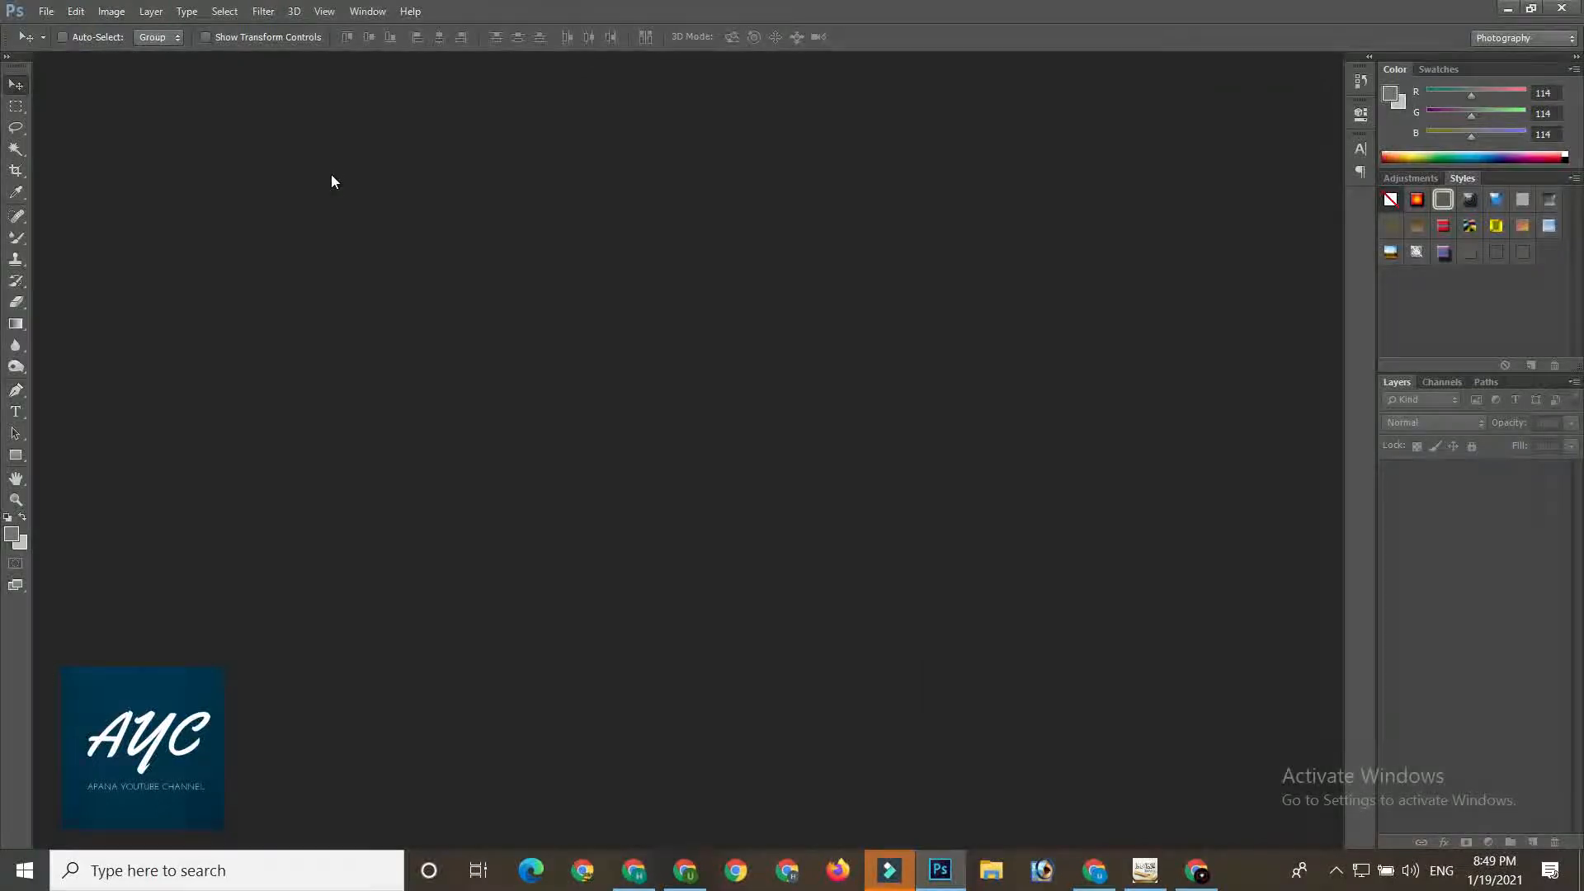
key("ctrl+n")
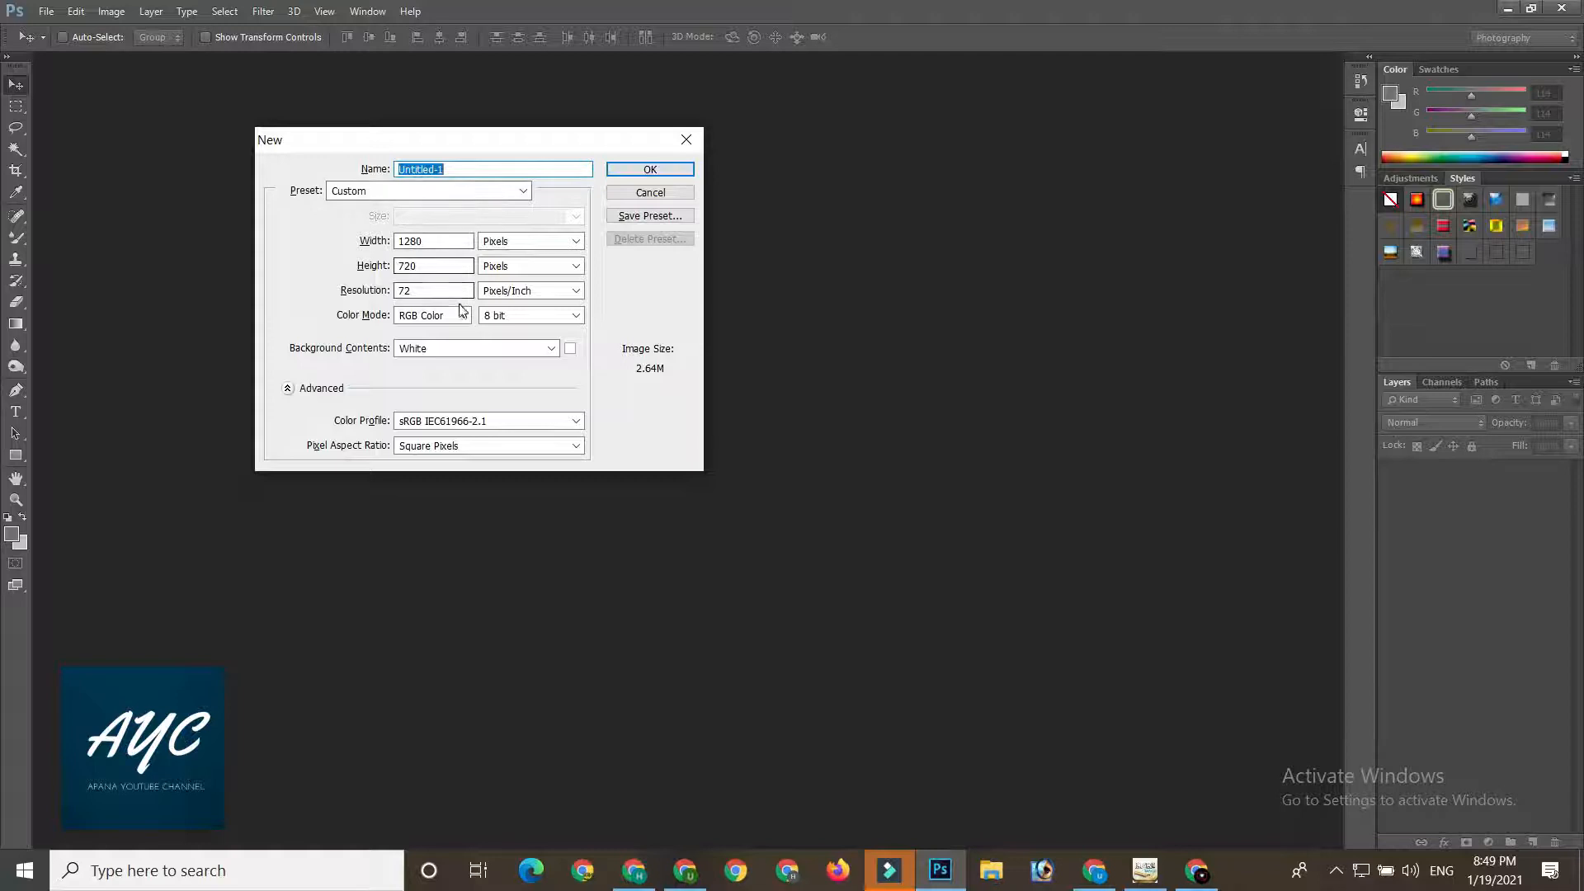
left_click(665, 178)
left_click_drag(635, 60, 785, 67)
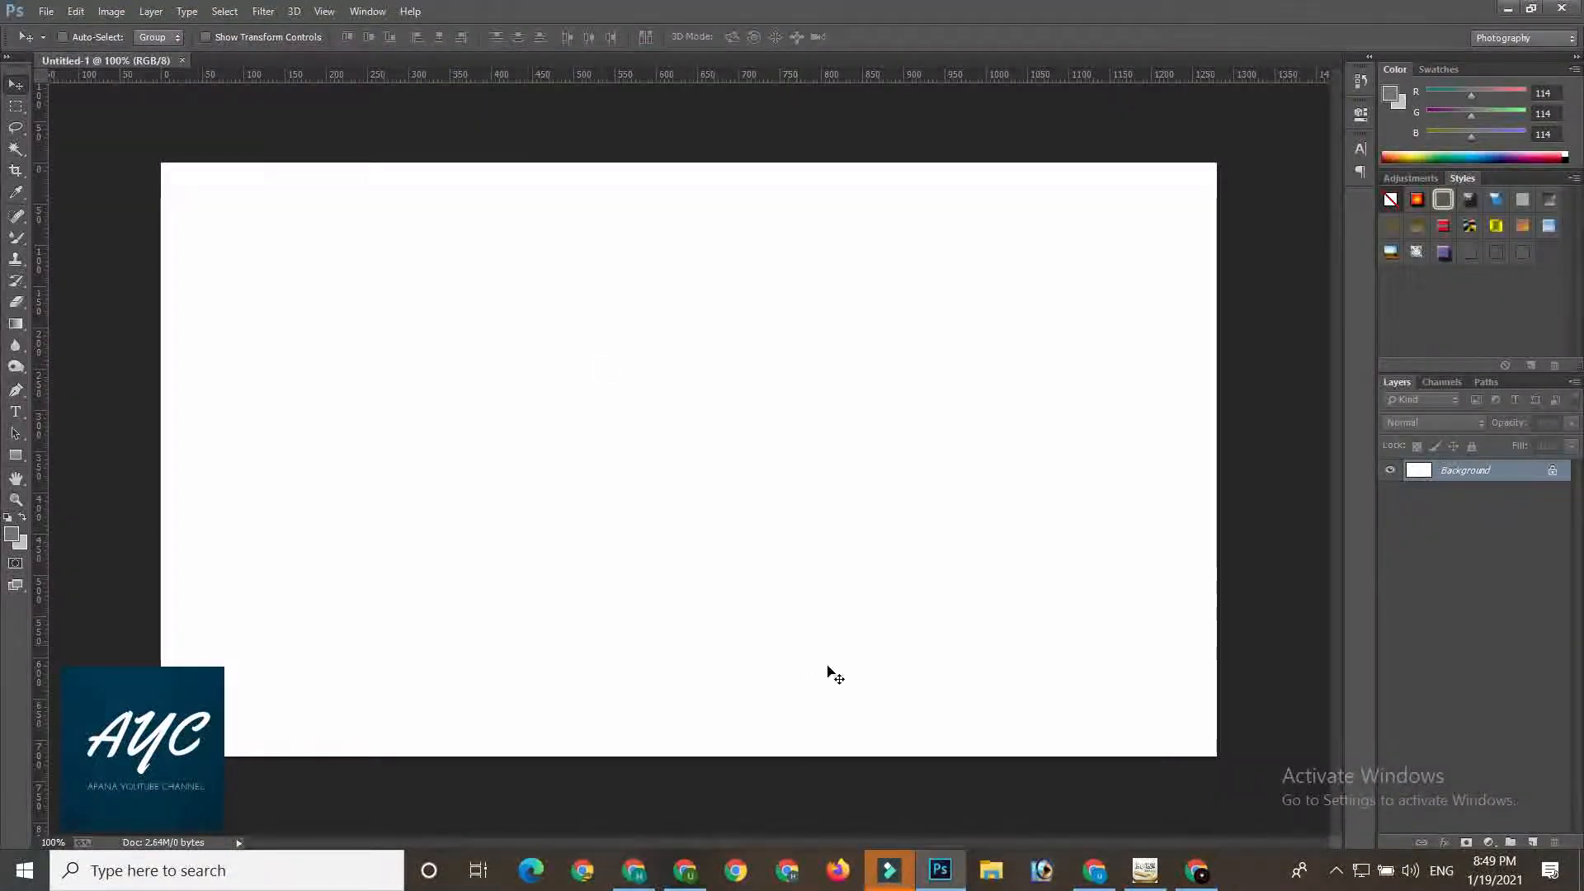
- View the InPage window, return to Photopea, and check the keyboard languages available in Windows
left_click(1152, 876)
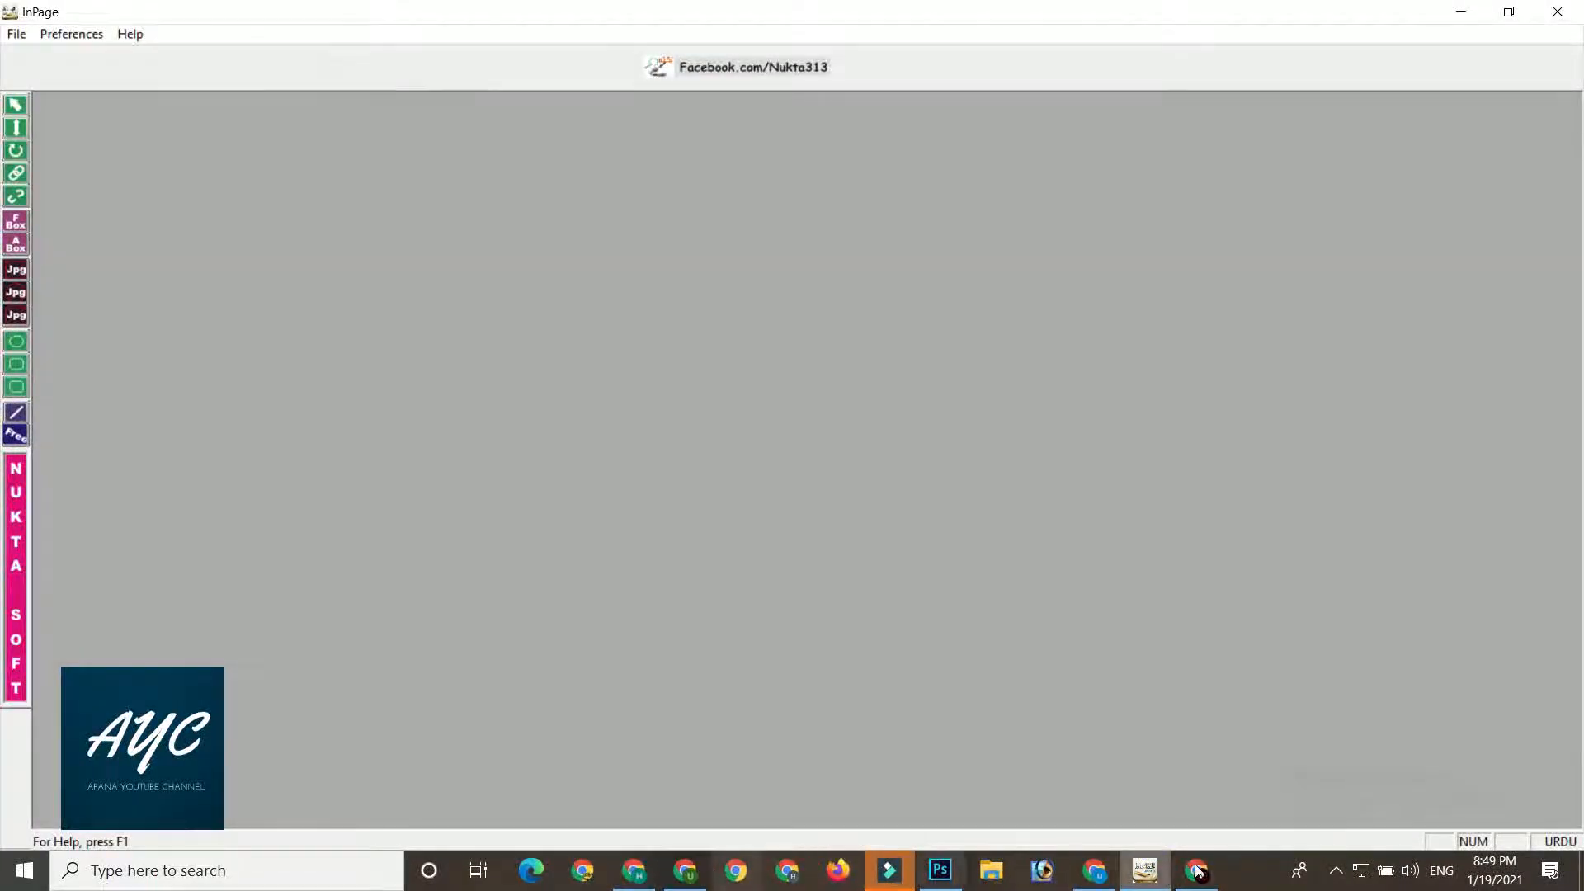
left_click(1095, 871)
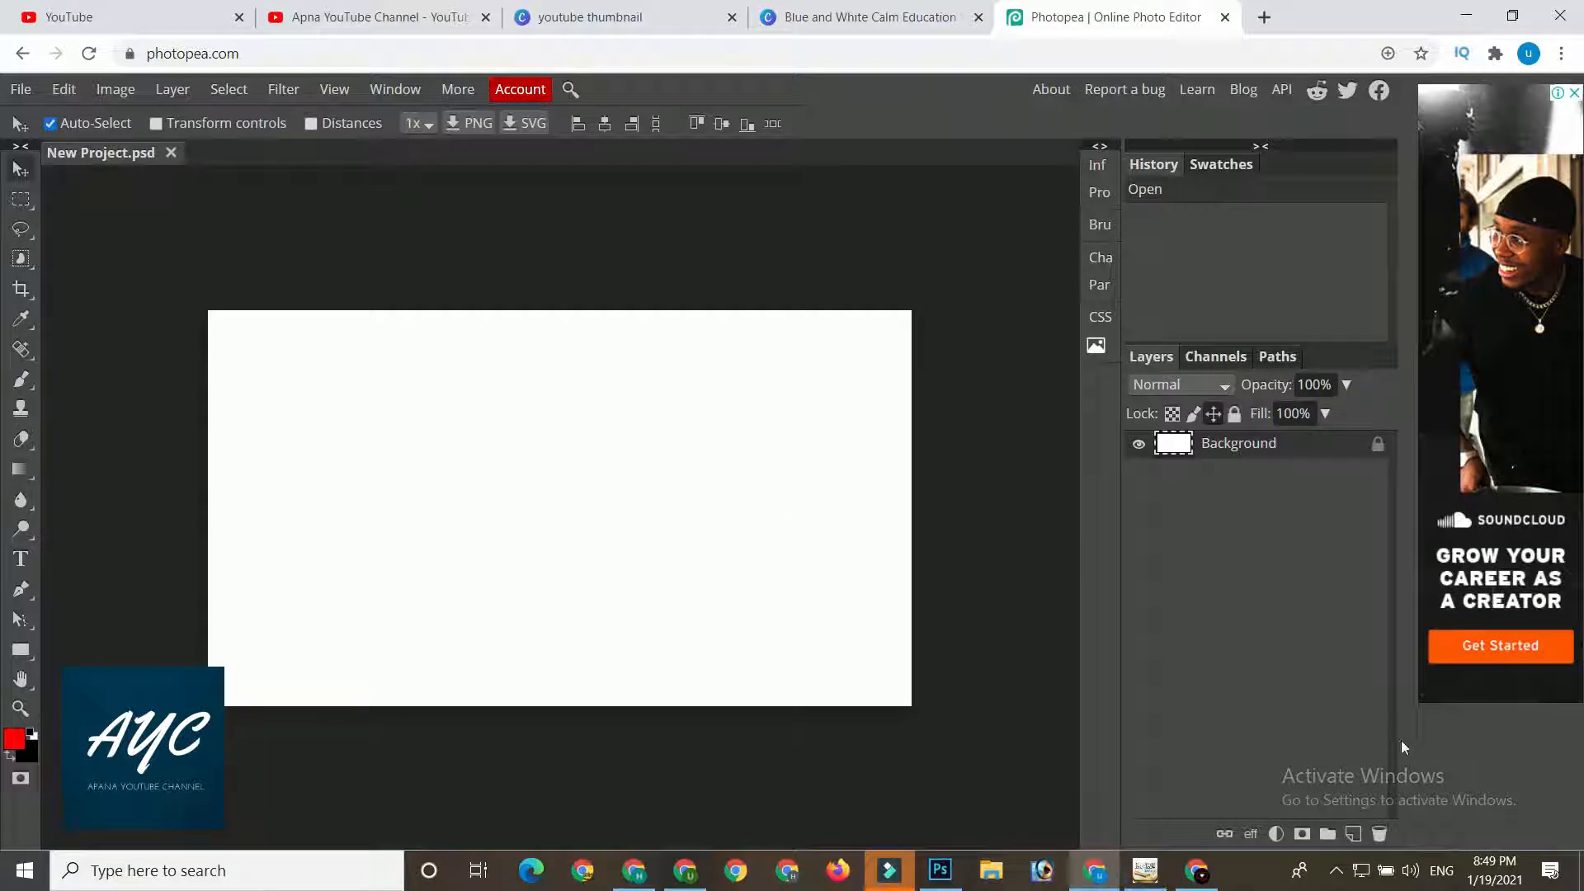
left_click(1442, 872)
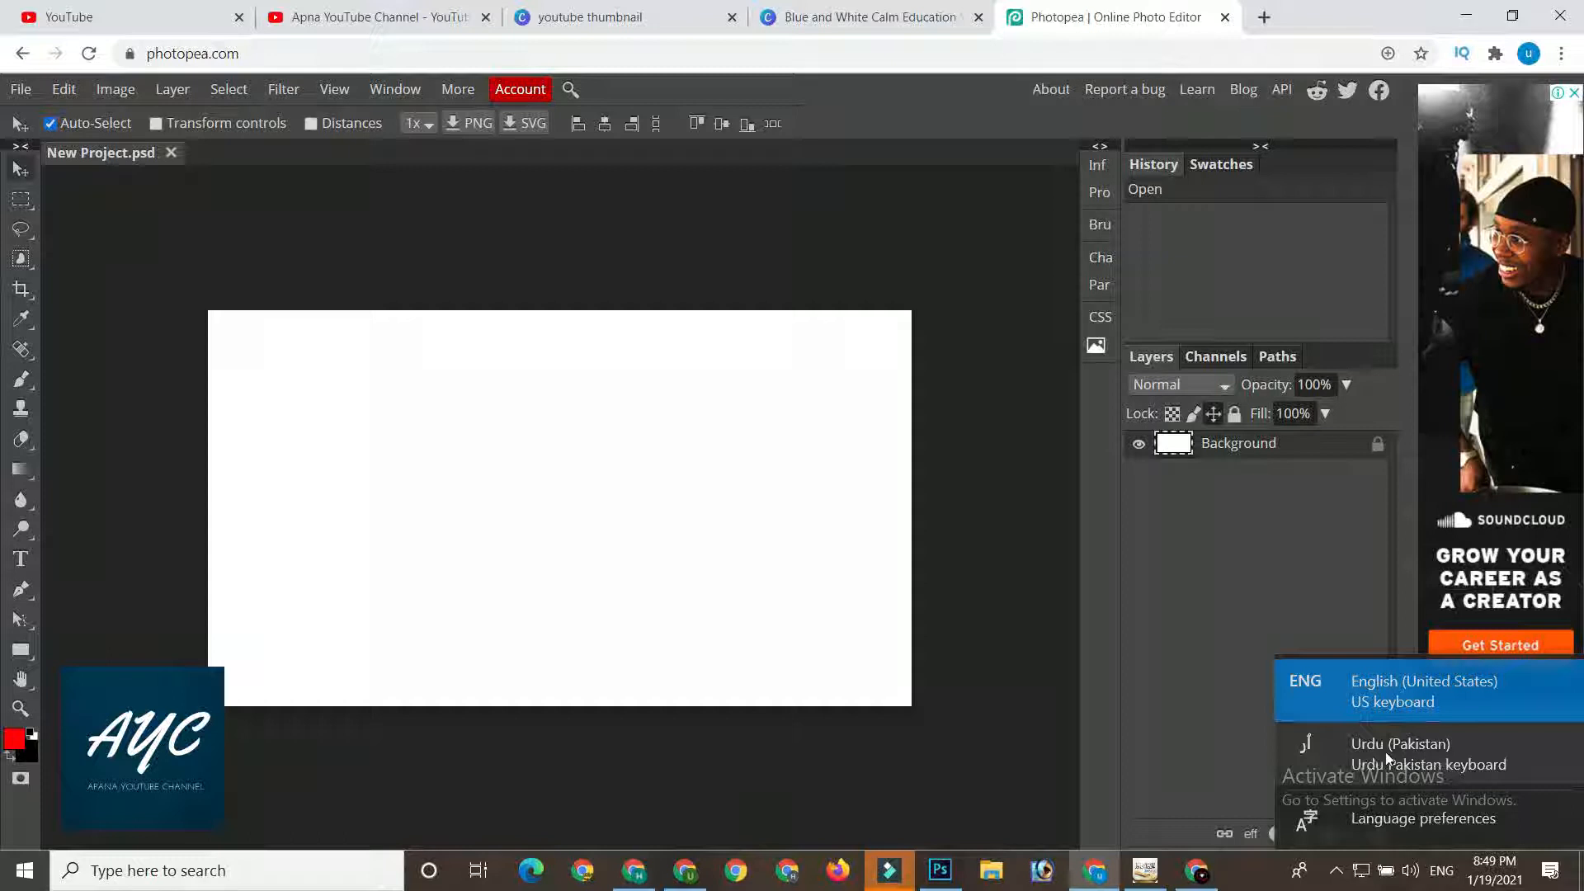
left_click(922, 683)
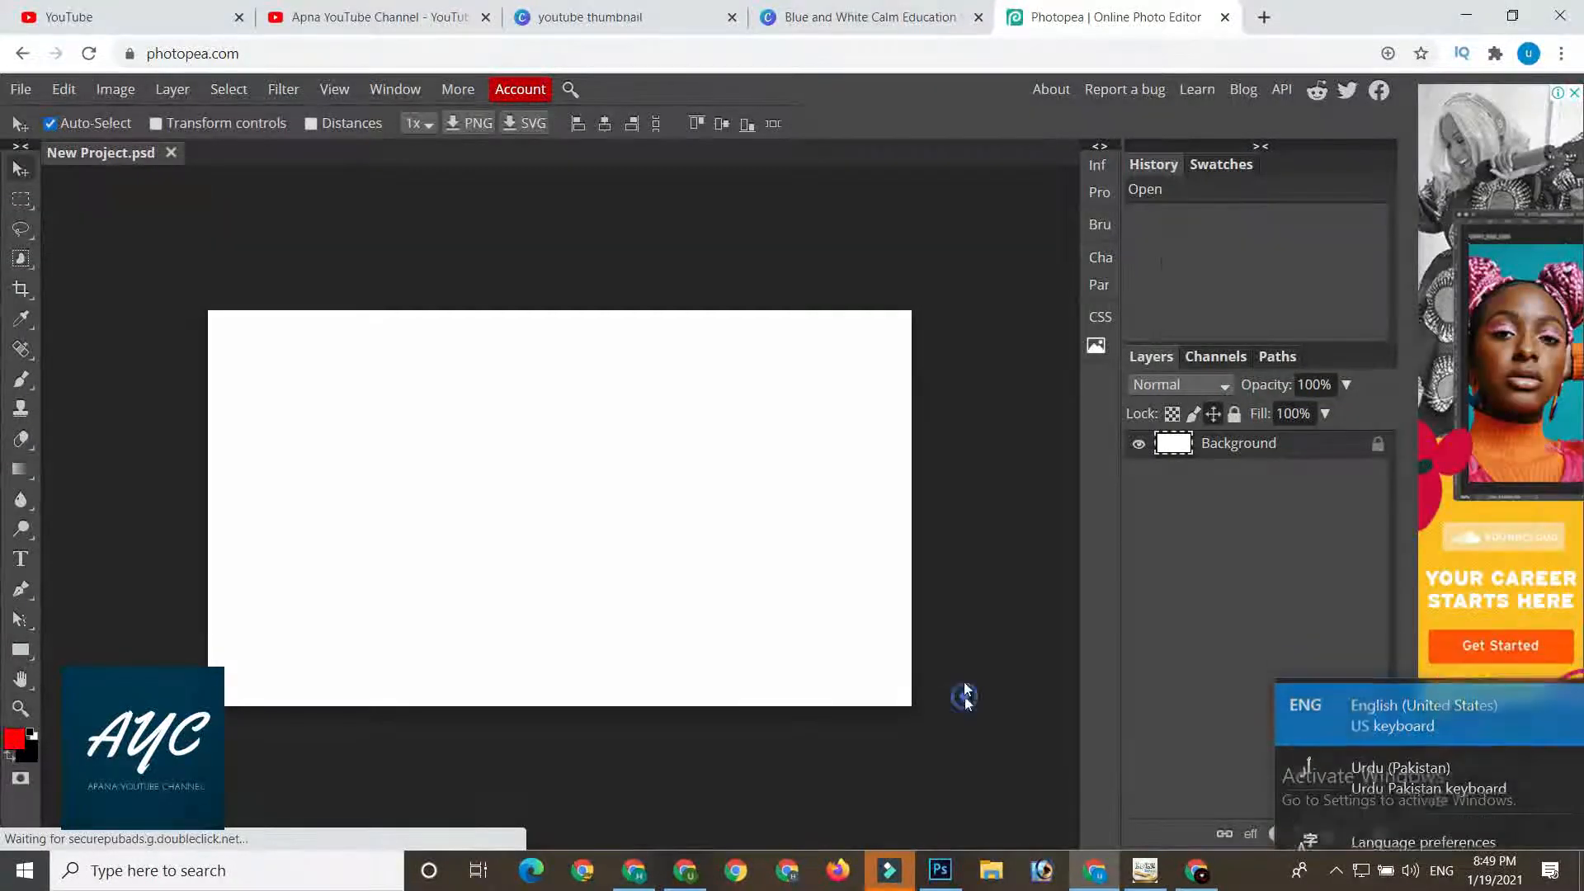
- Search Google for "pak urdu installer" in a new tab, open the mbilalm.com download page, and show the Windows keyboard languages
left_click(1262, 18)
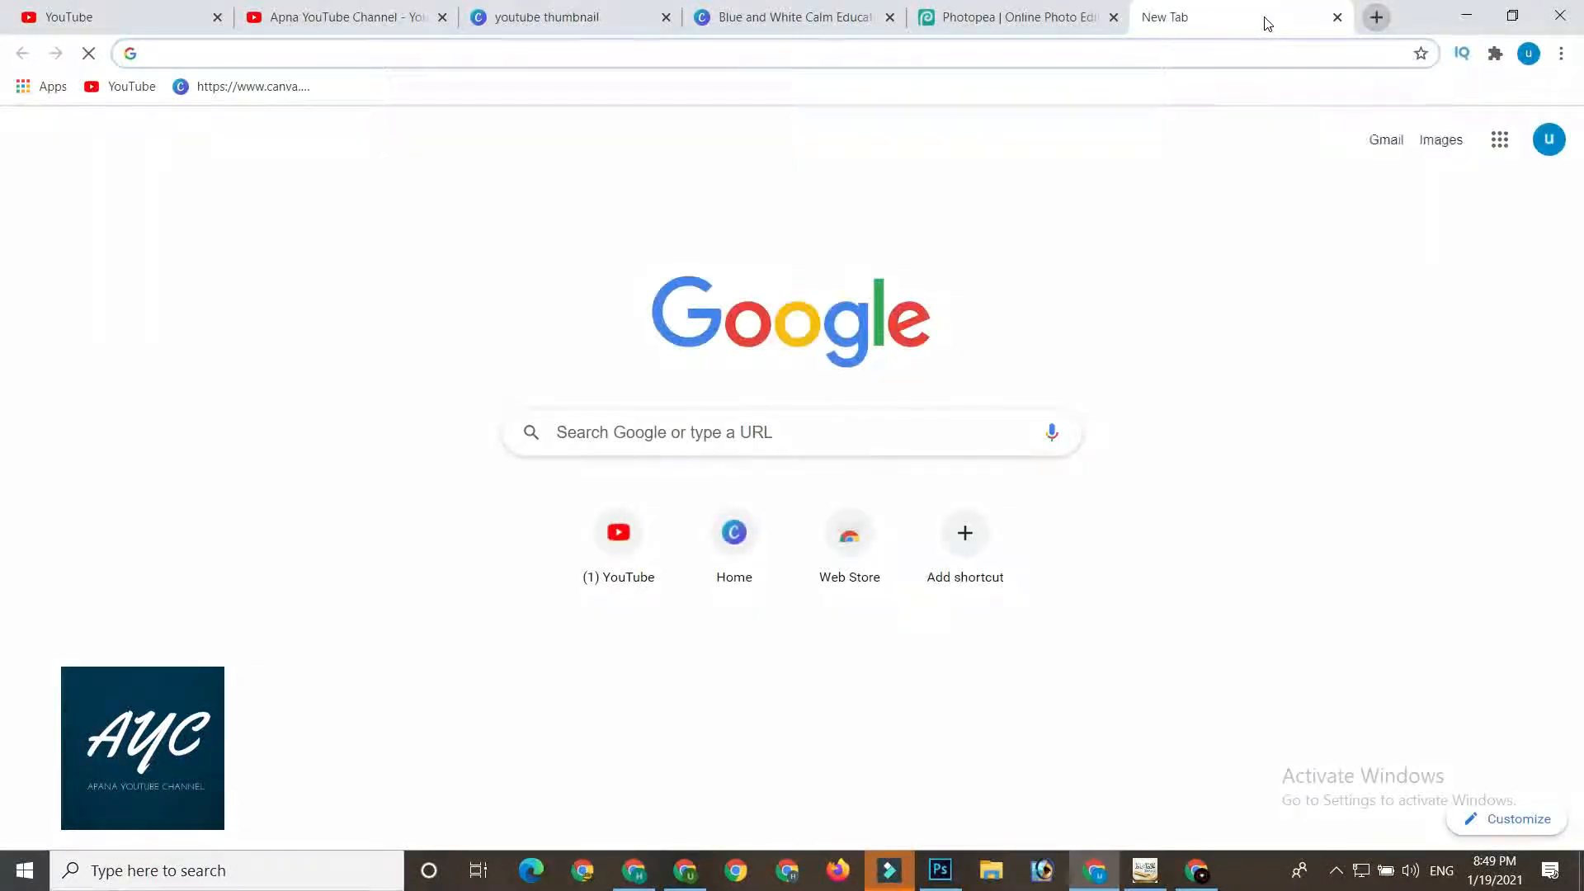
type("pak urdu")
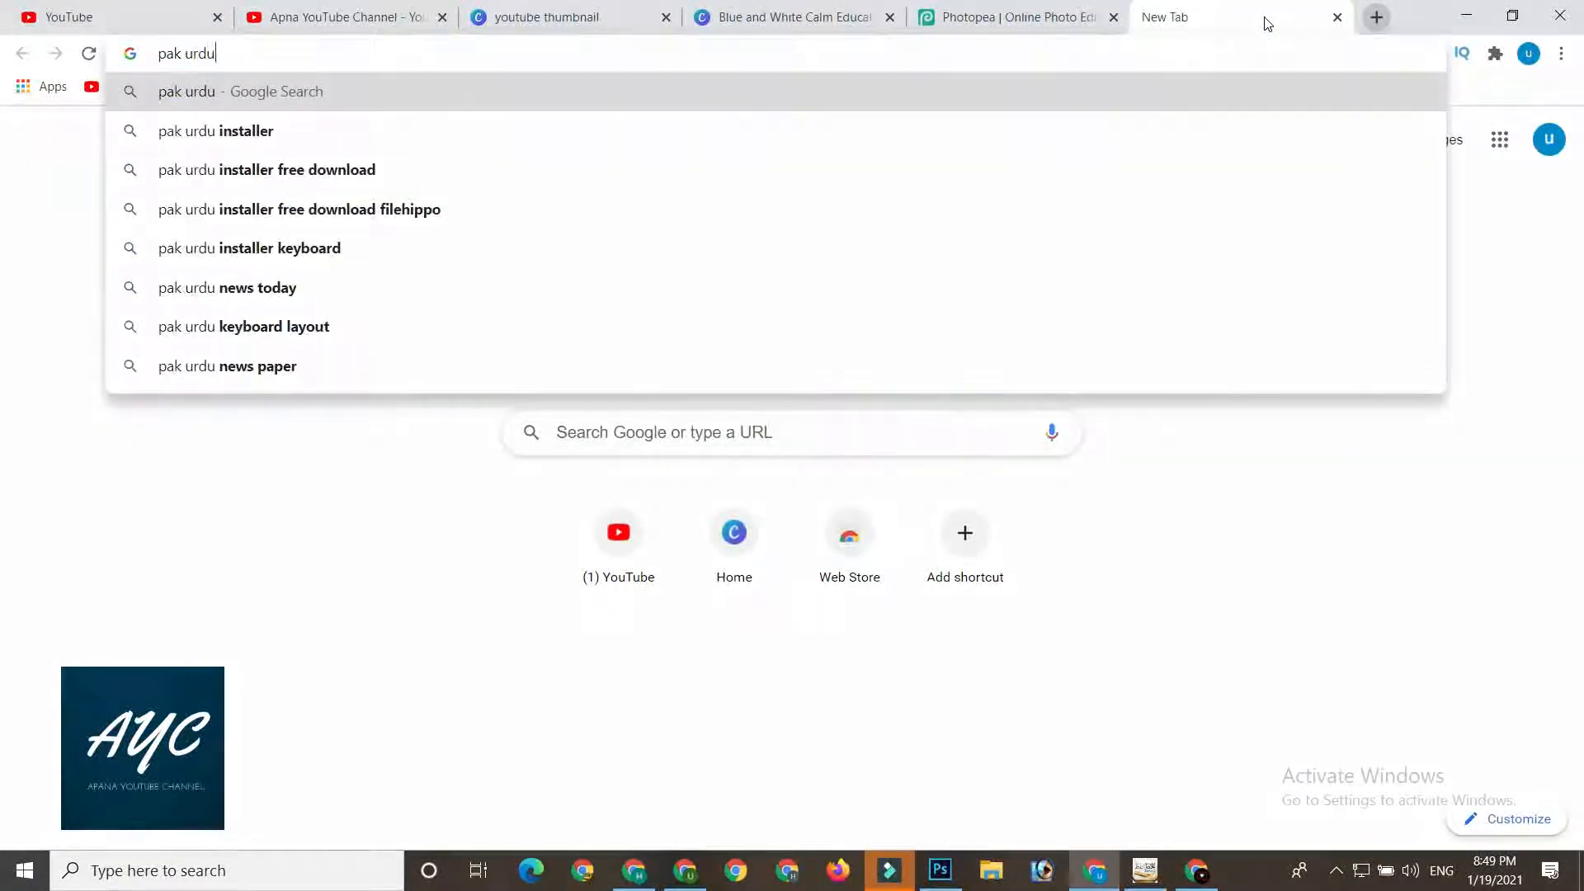
key("Down")
key("Return")
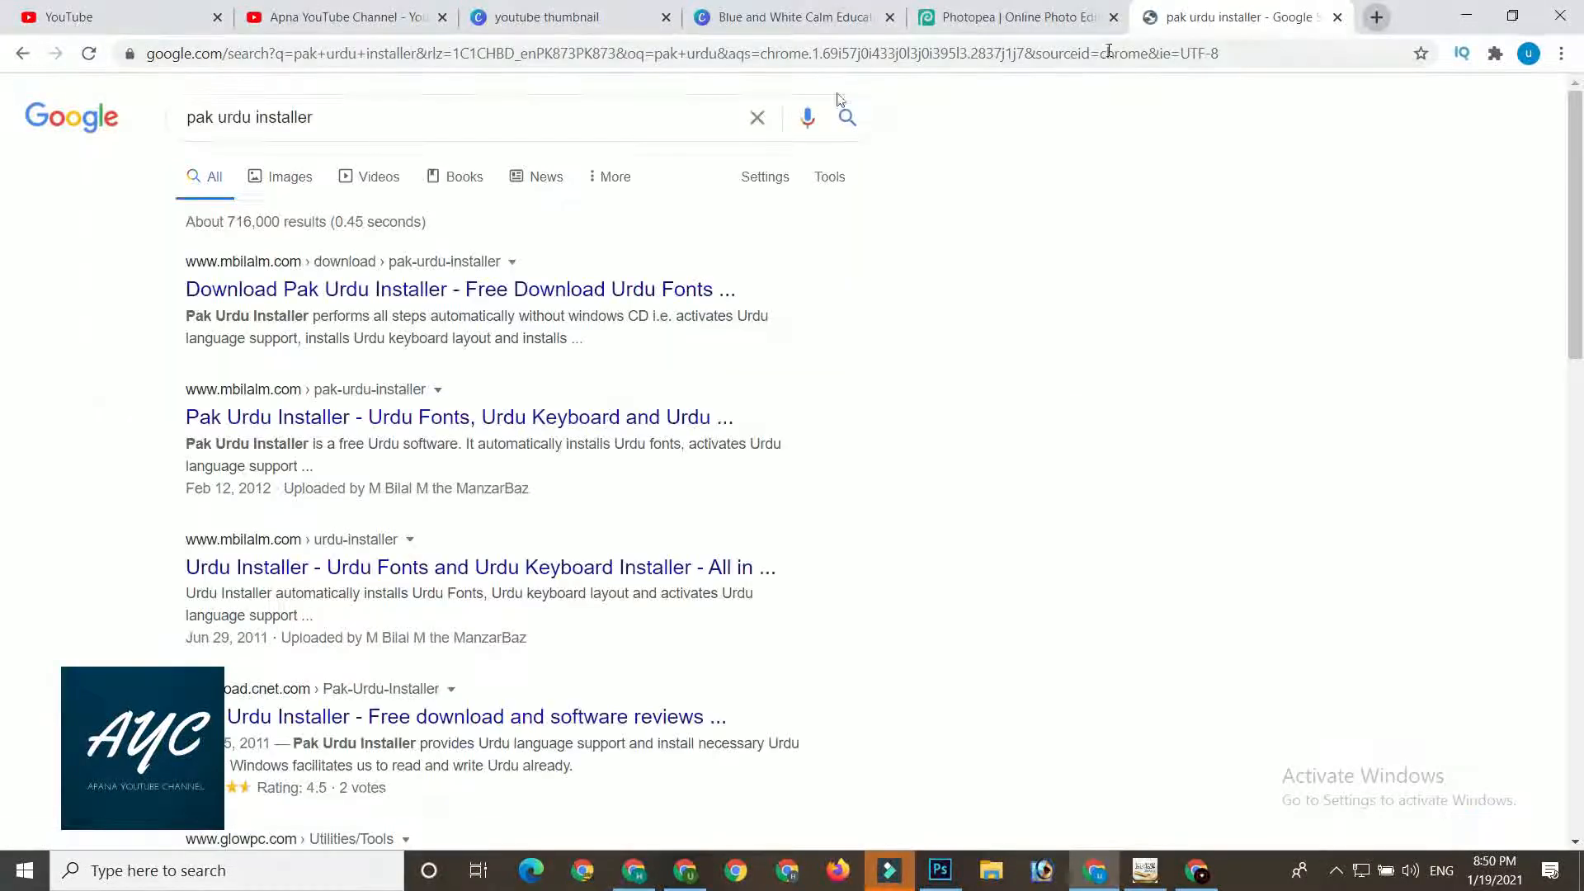
left_click(429, 287)
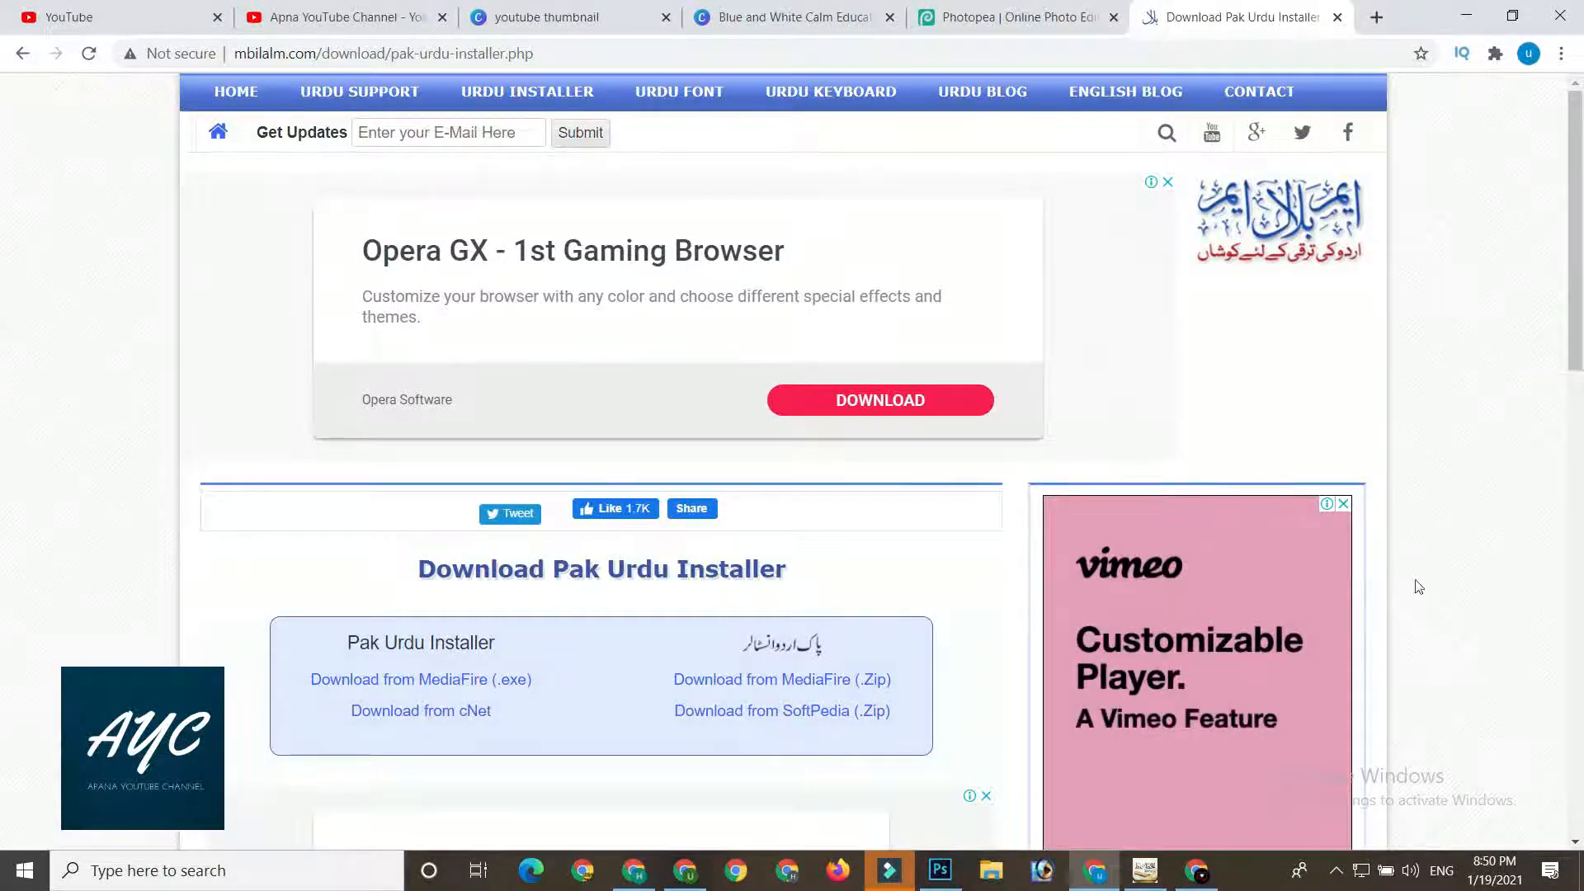
left_click(1439, 874)
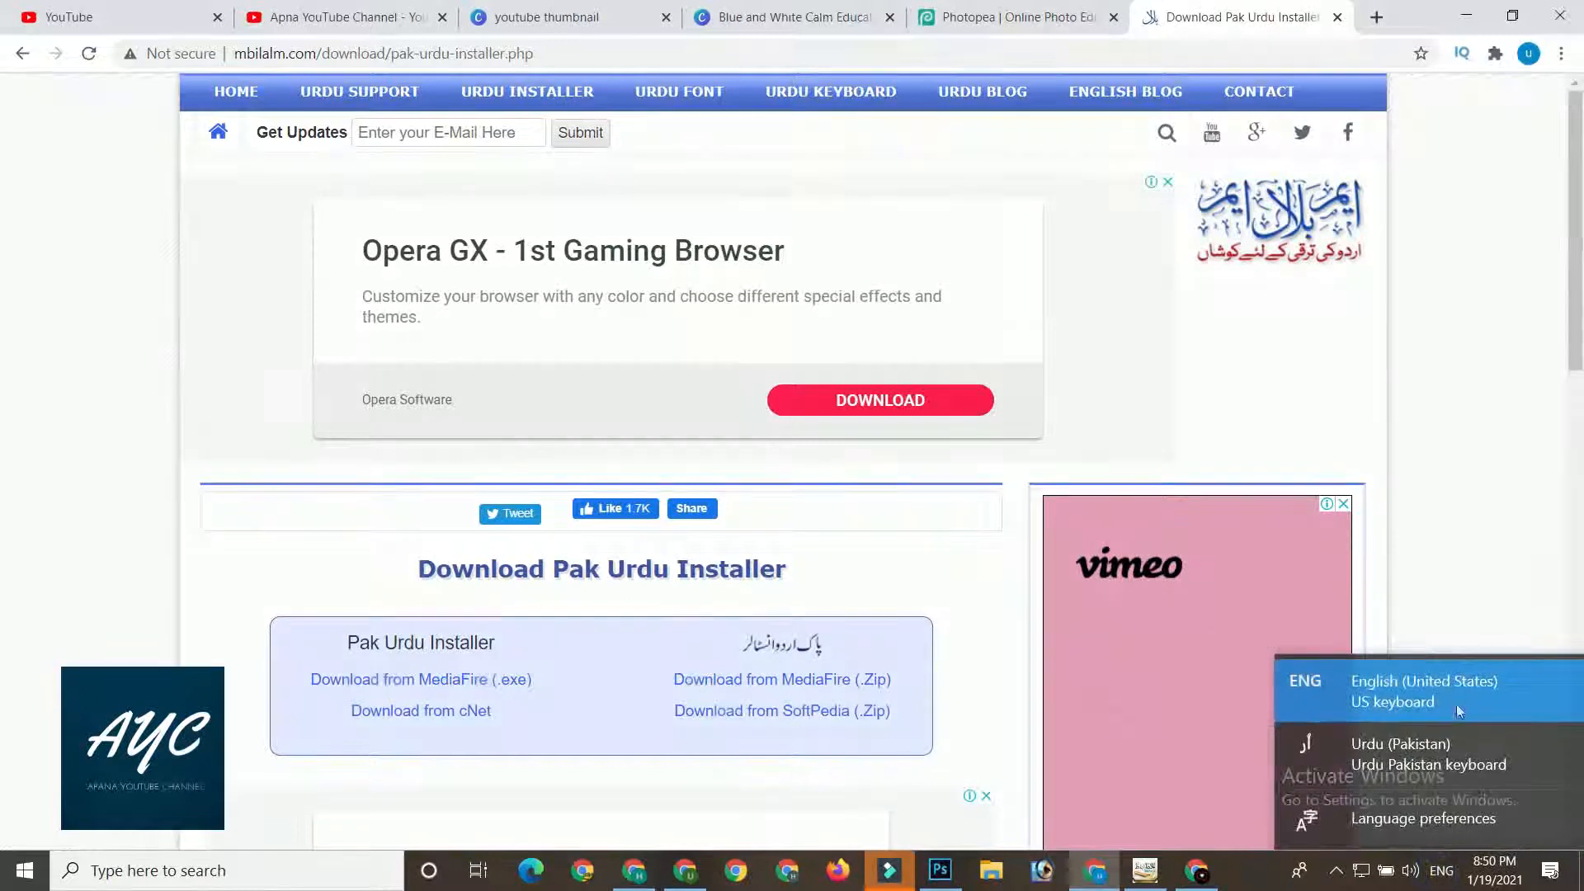
- Switch the Windows keyboard to Urdu (Pakistan), return to Photopea, and add the text "اس ویڈیو" in the canvas's upper right area
left_click(1314, 751)
left_click(1034, 5)
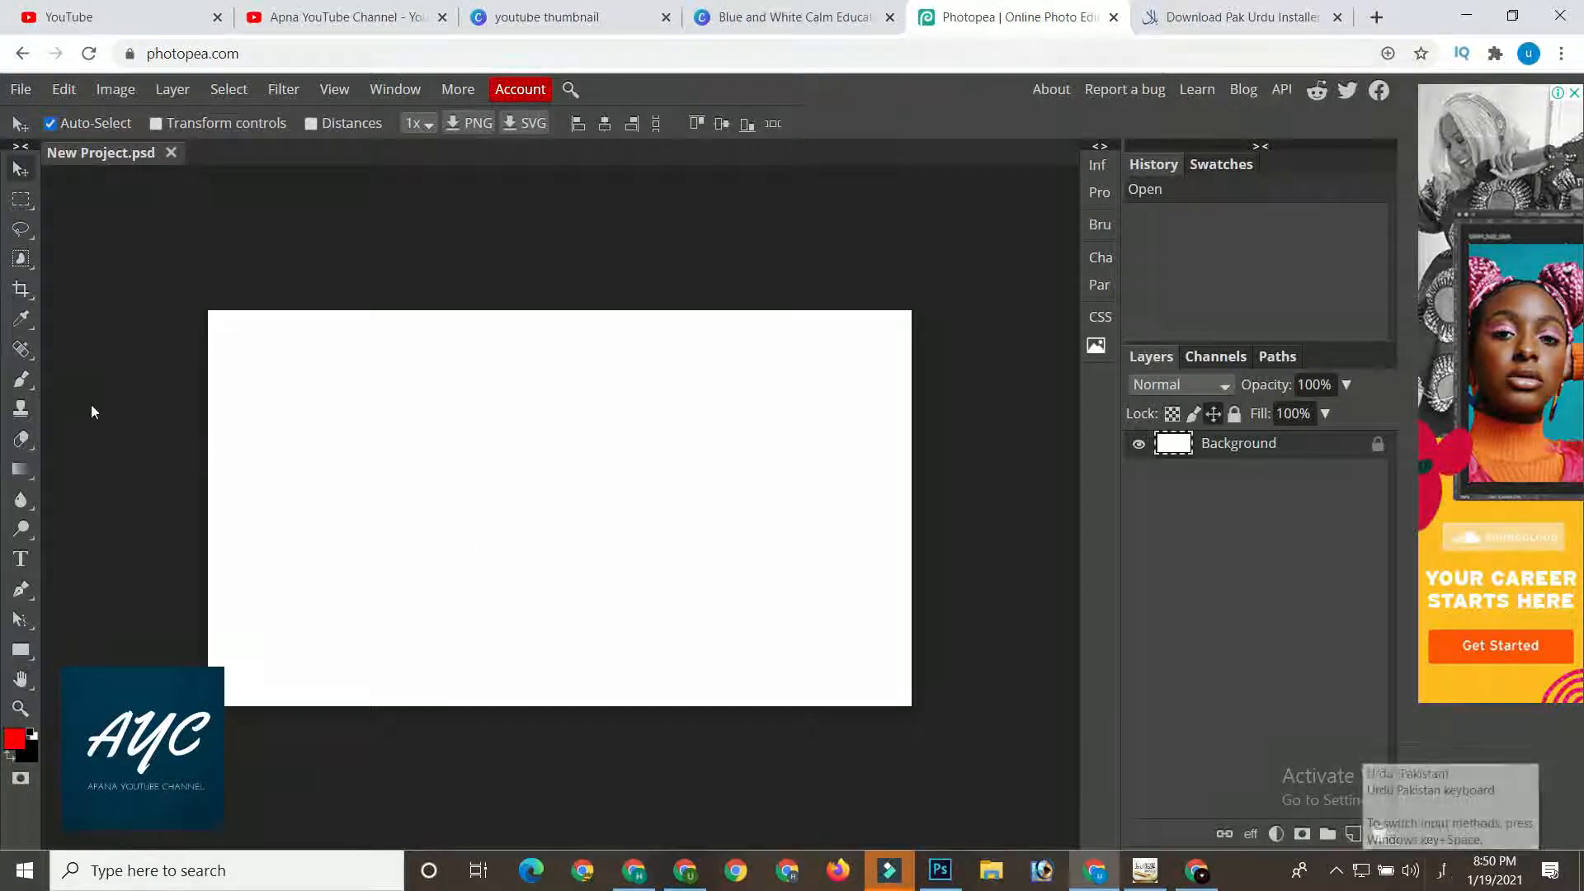
left_click(21, 559)
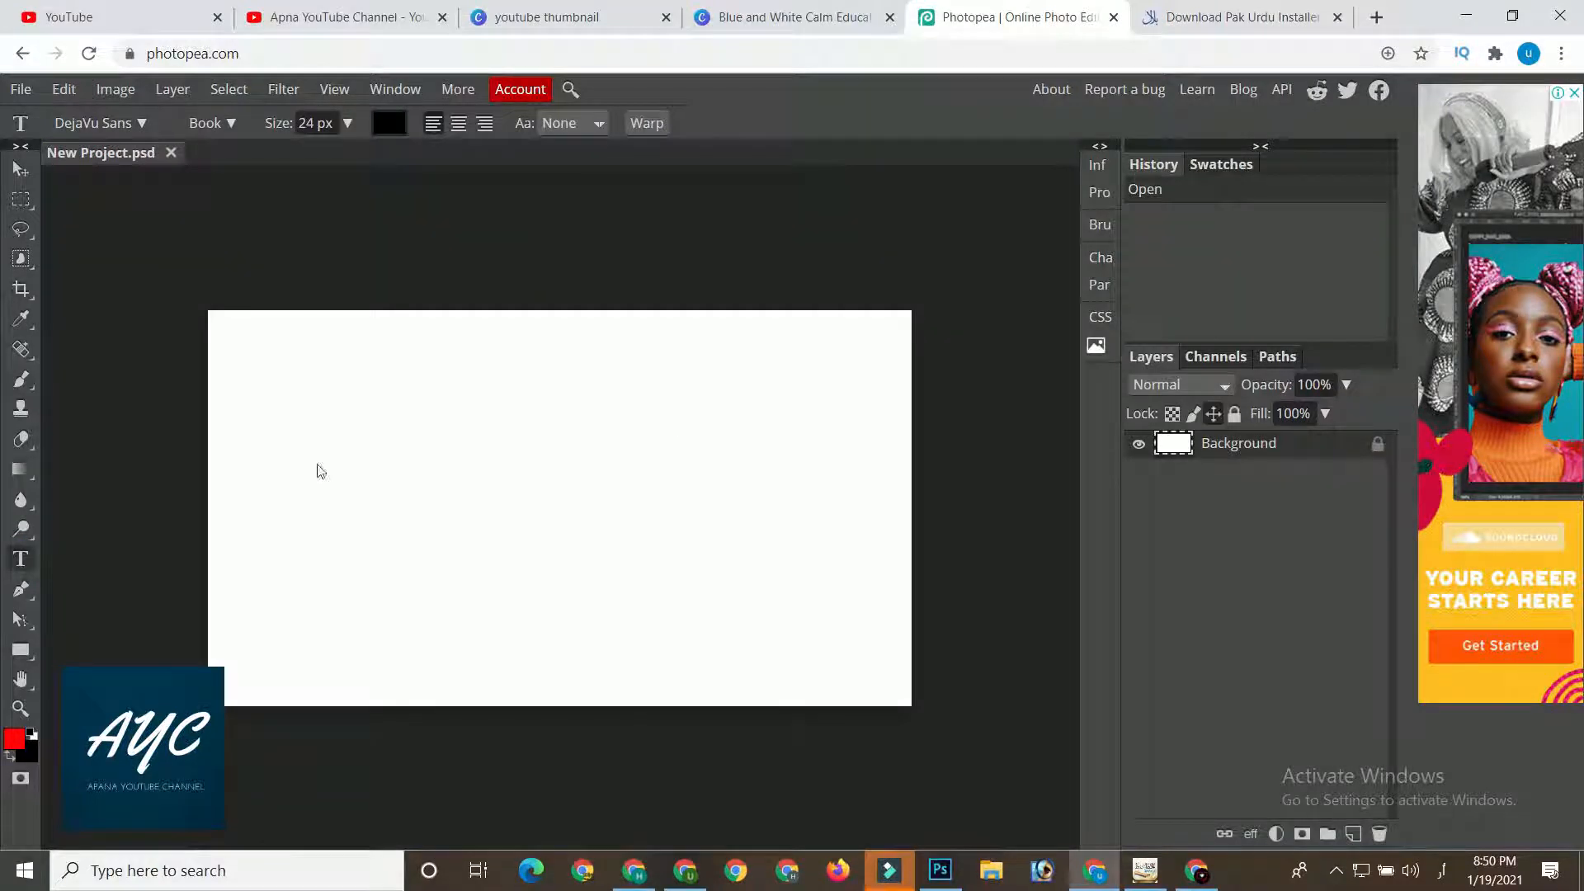
left_click(745, 436)
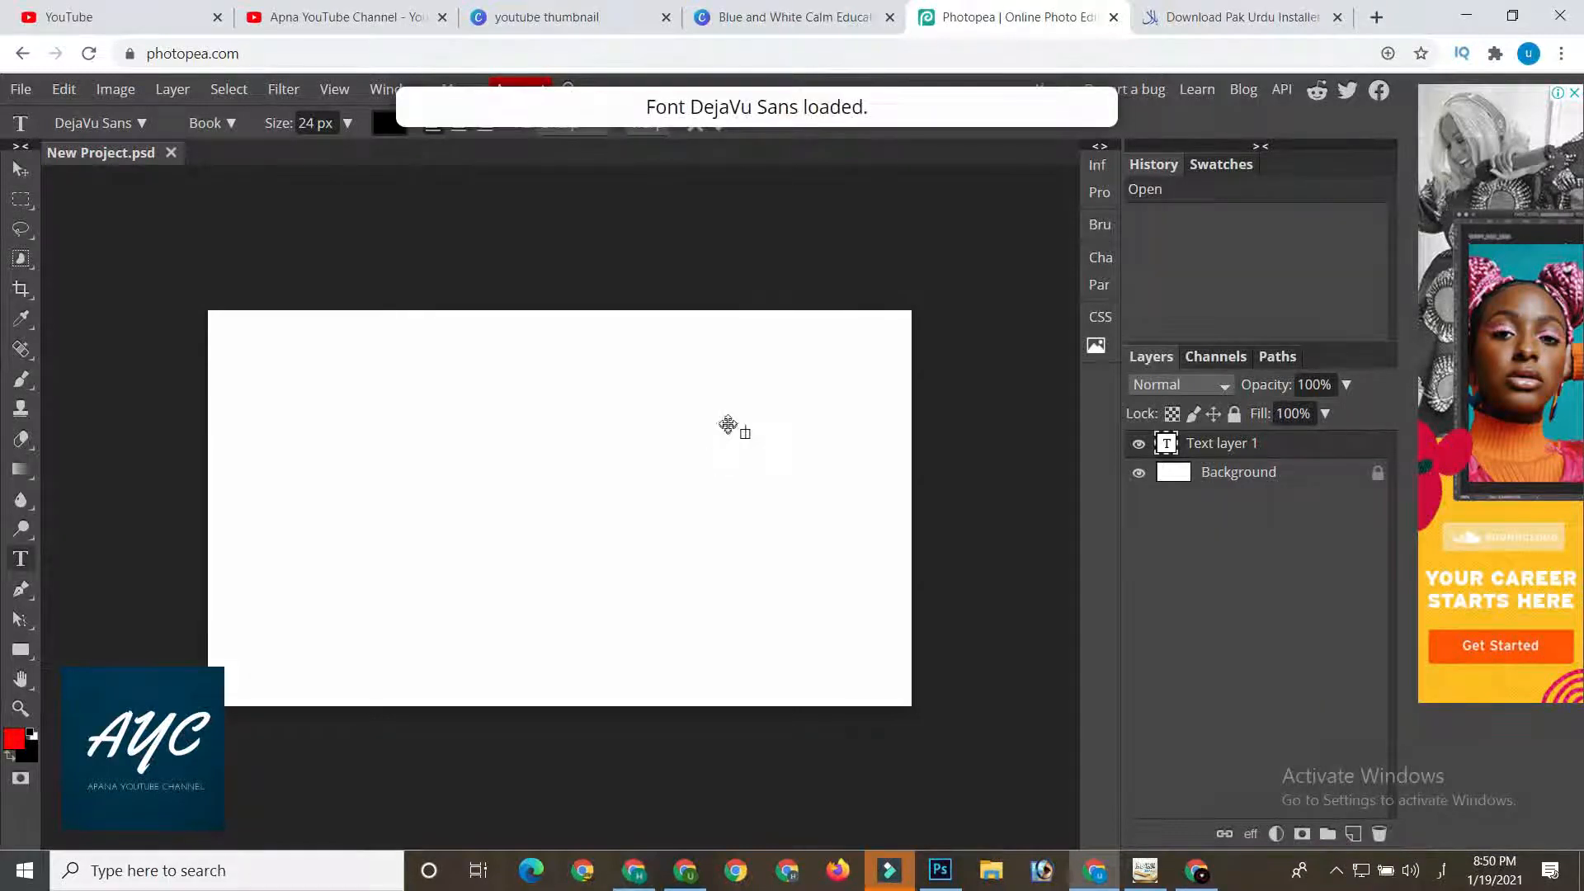
type("جاسوسداس")
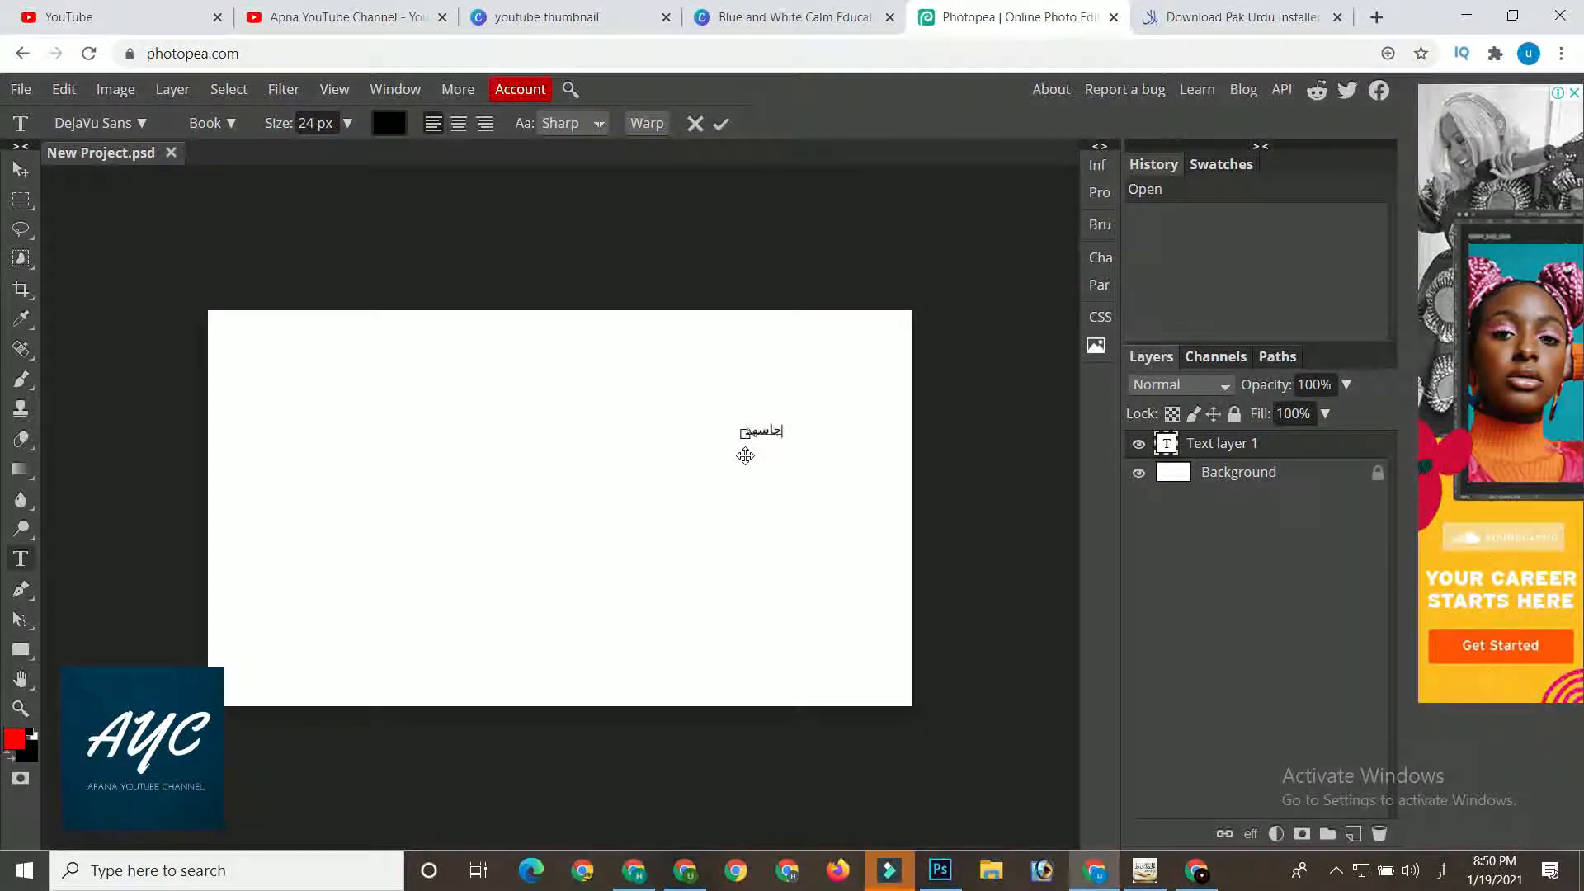
key("BackSpace")
key("BackSpace")
key("BackSpace")
key("BackSpace")
- Set the size of the whole Urdu text to 94 px and move it left to fit on the canvas
key("ctrl+a")
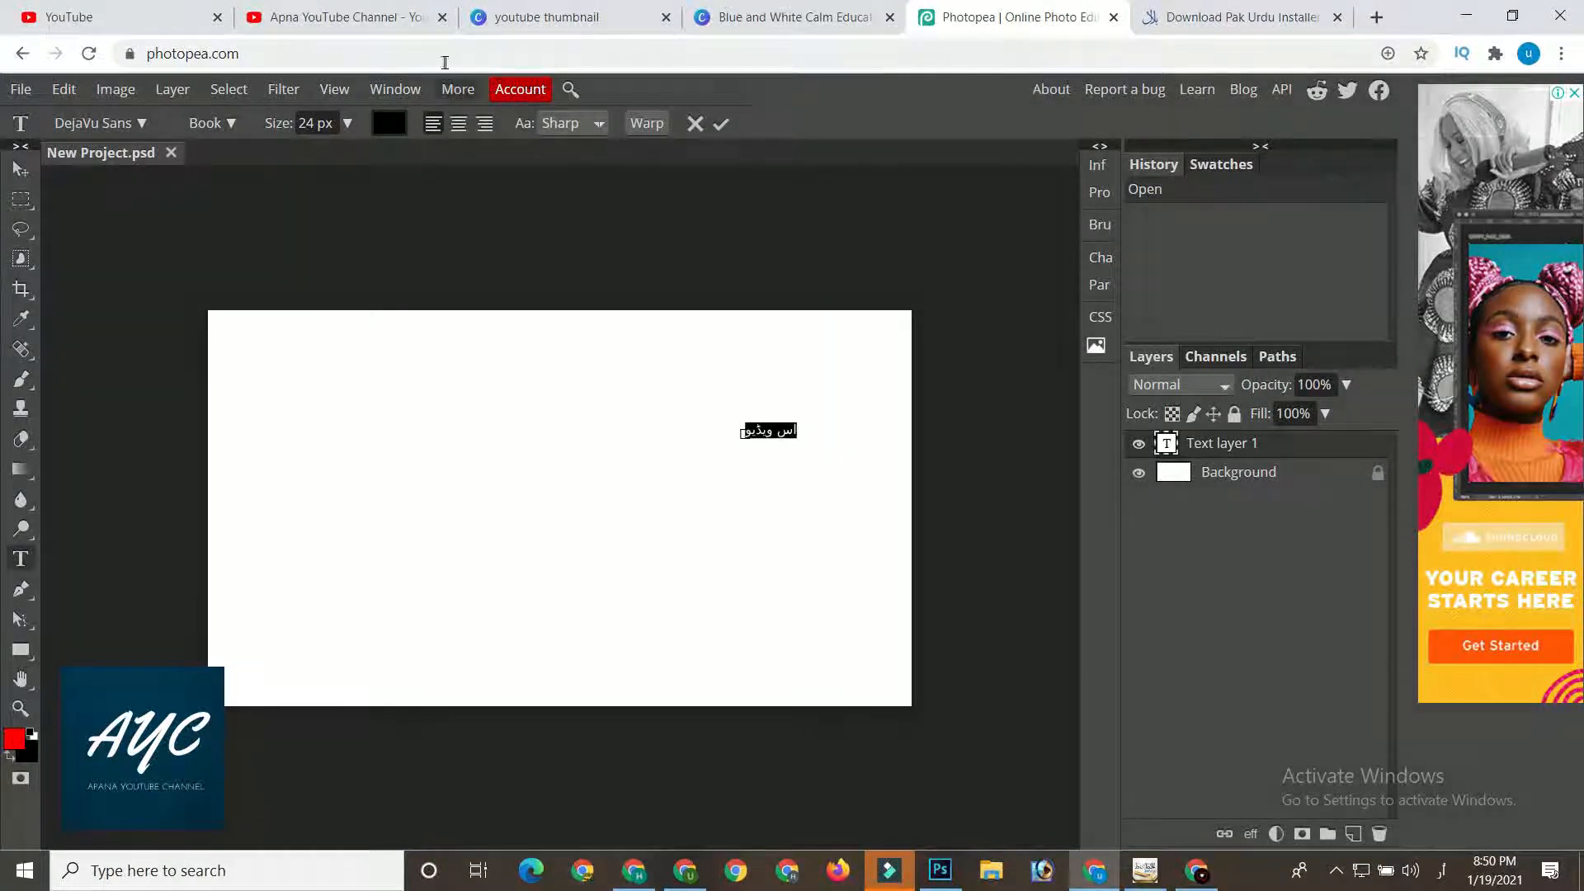
left_click(347, 123)
left_click_drag(326, 155, 338, 159)
left_click_drag(710, 573, 519, 563)
- Try the Della Respira and Destroy fonts on the Urdu text, and shift the text slightly to the left
left_click(145, 126)
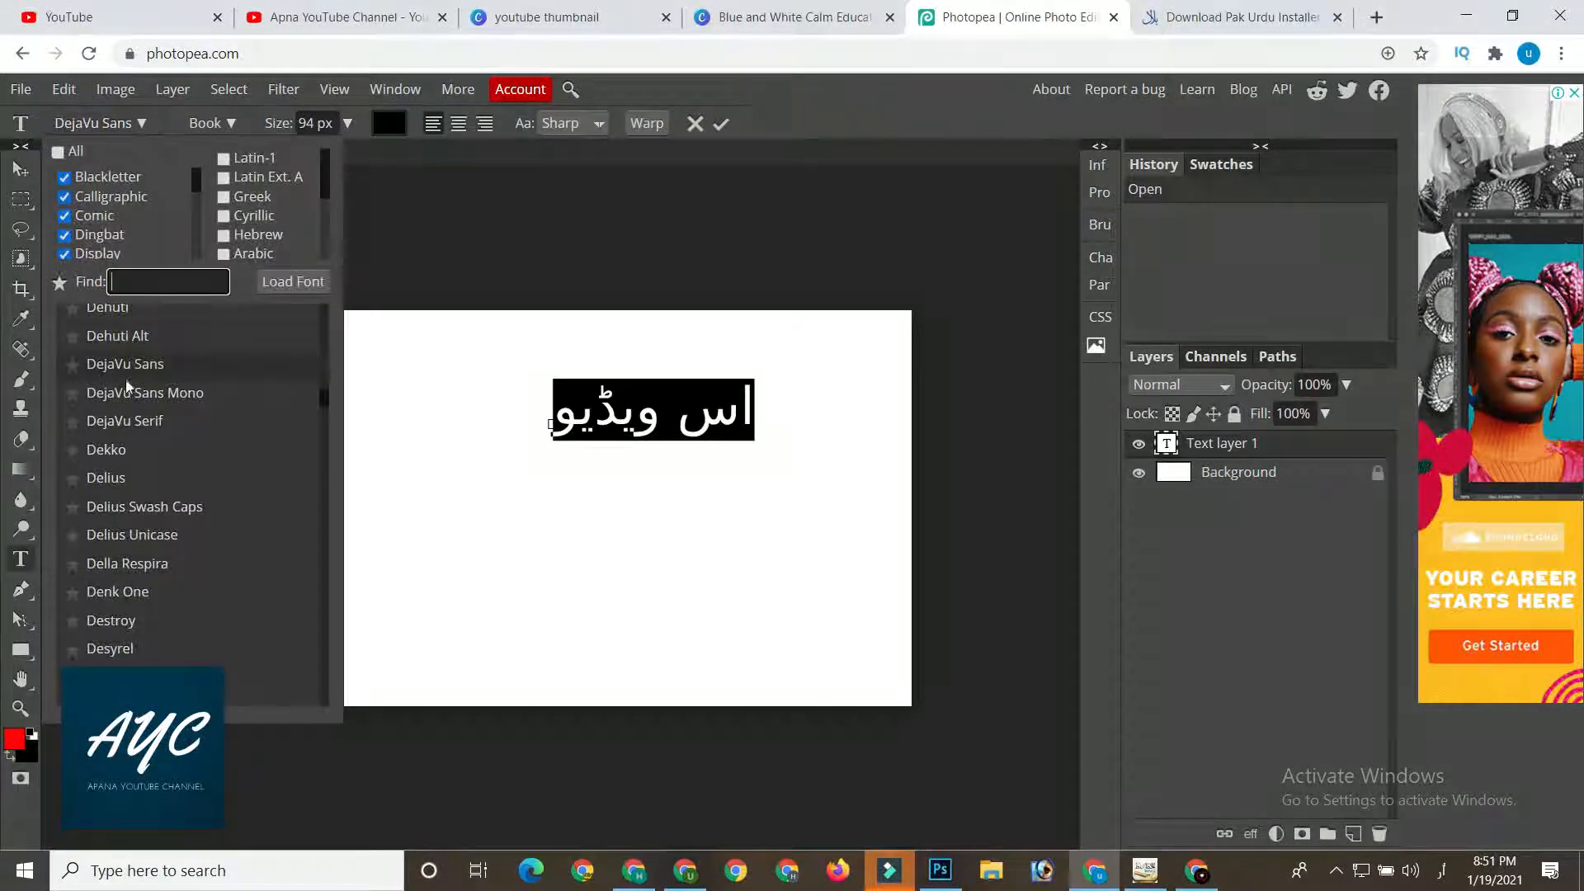
left_click(125, 564)
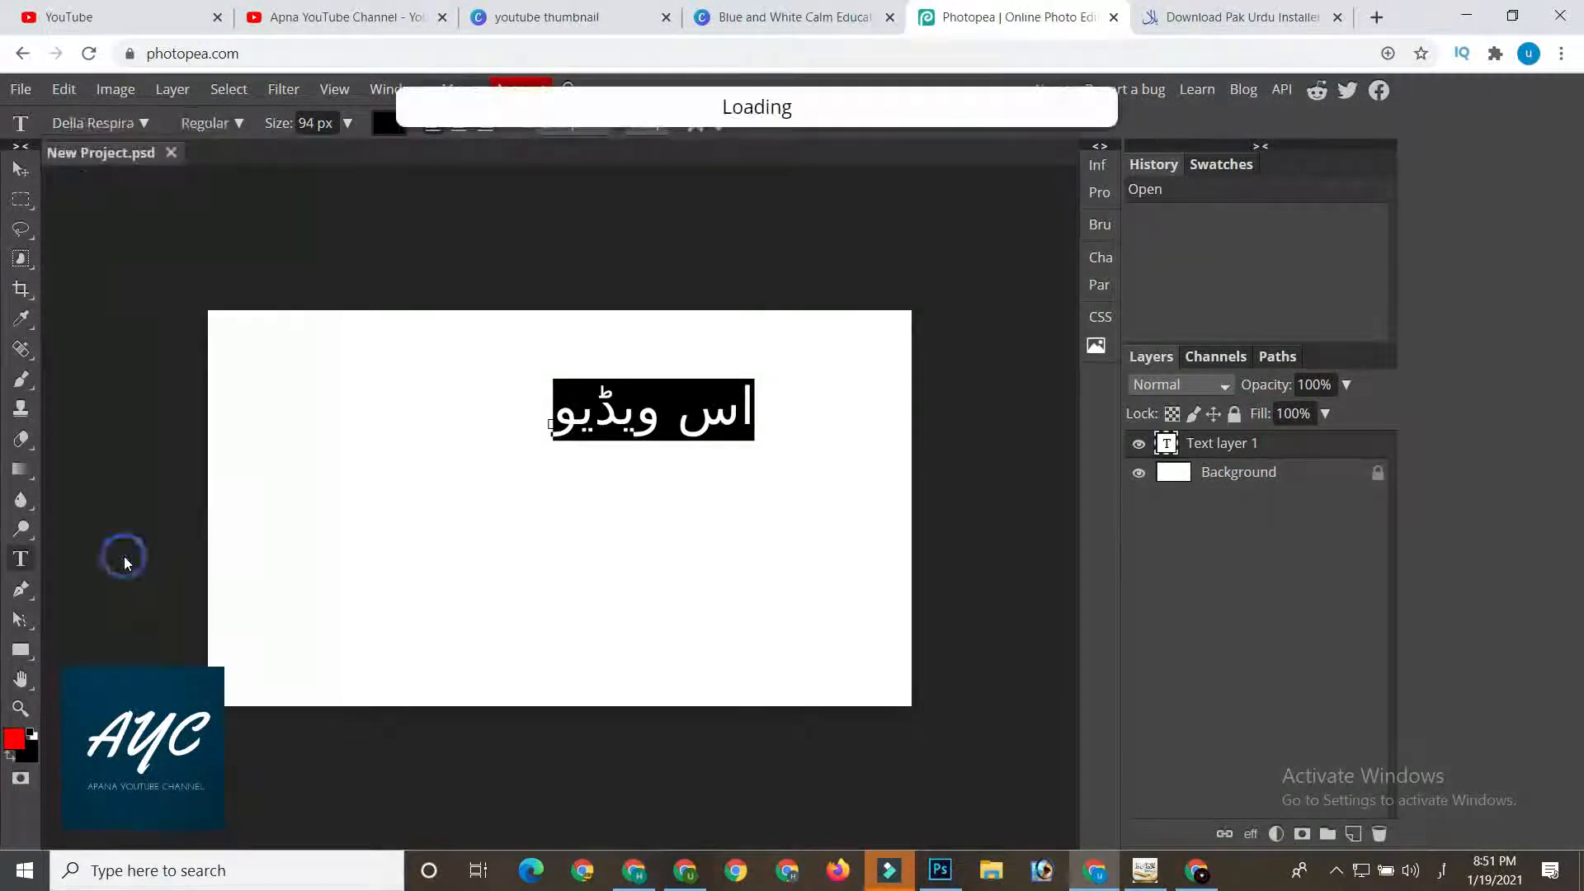
left_click(111, 126)
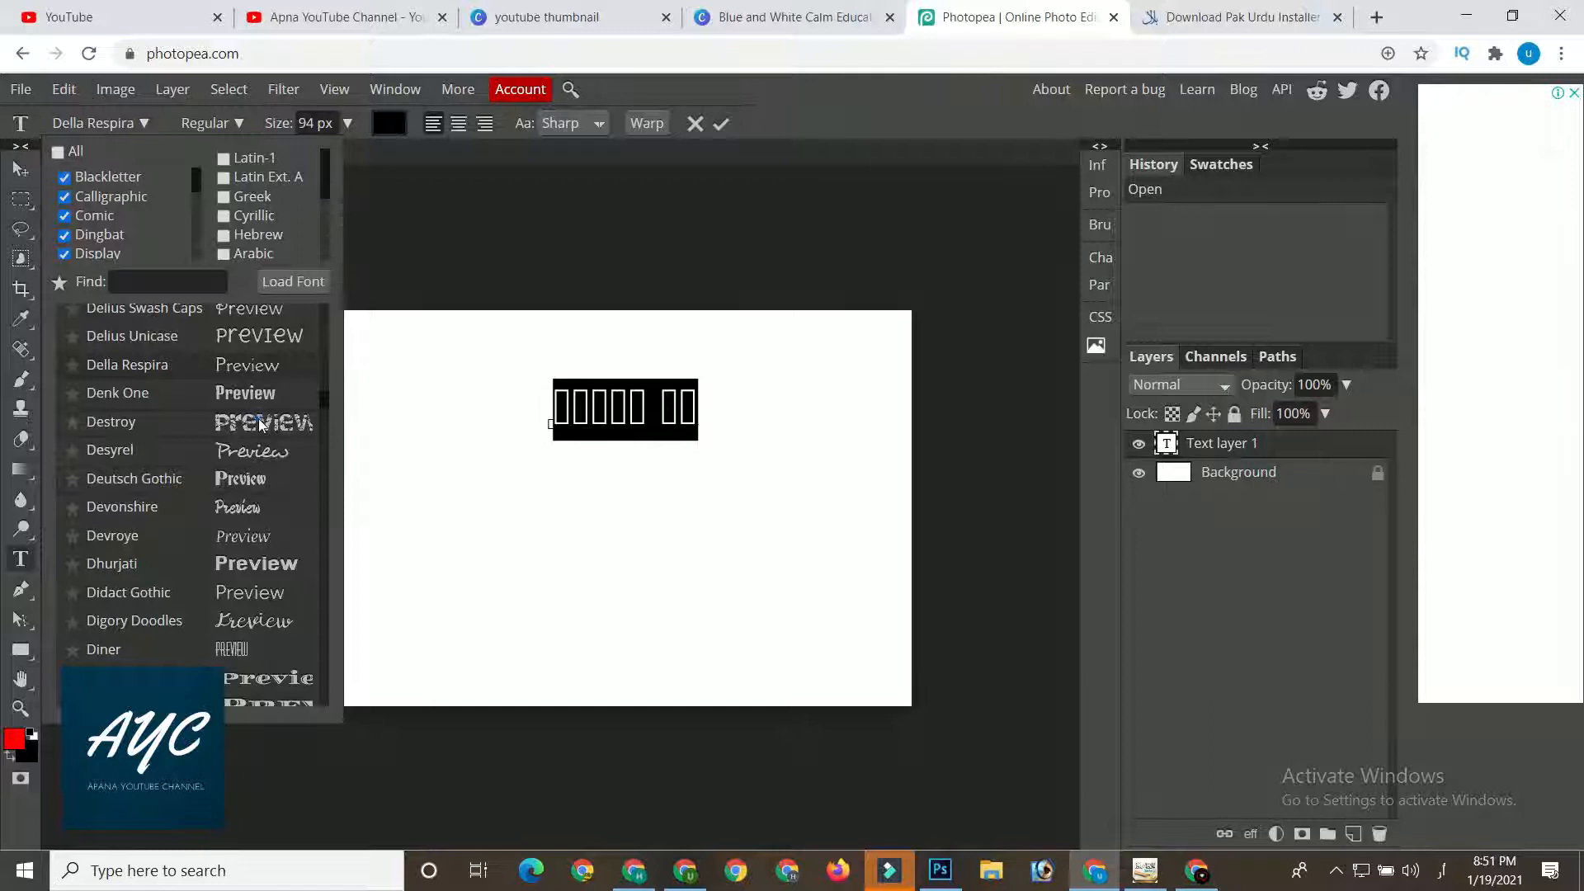
left_click(264, 422)
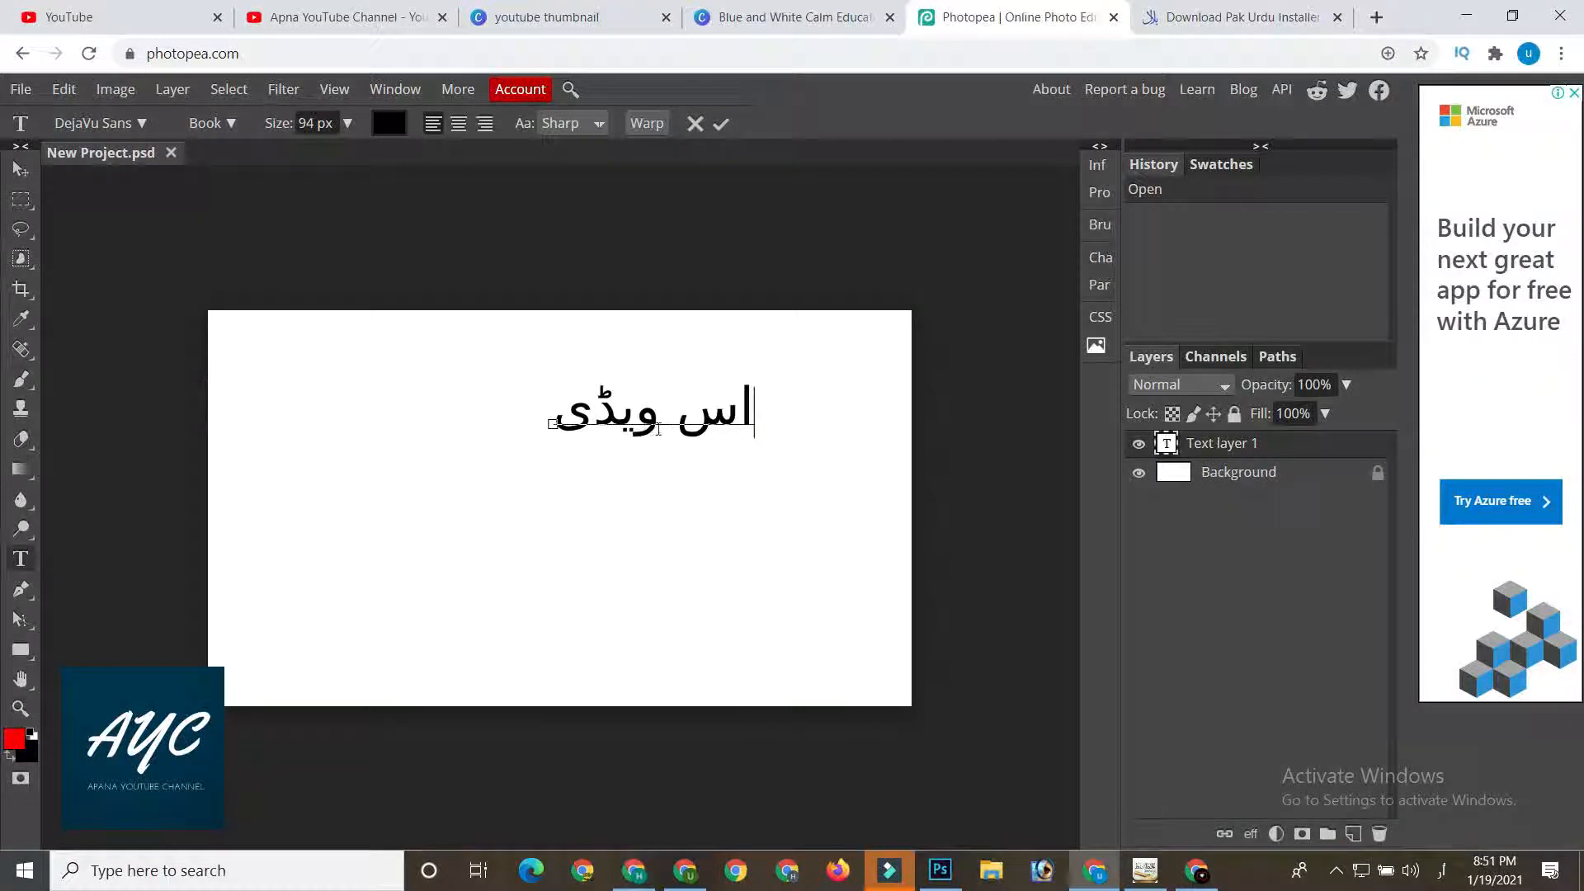
left_click_drag(558, 424, 781, 420)
left_click(782, 421)
left_click_drag(512, 414, 472, 421)
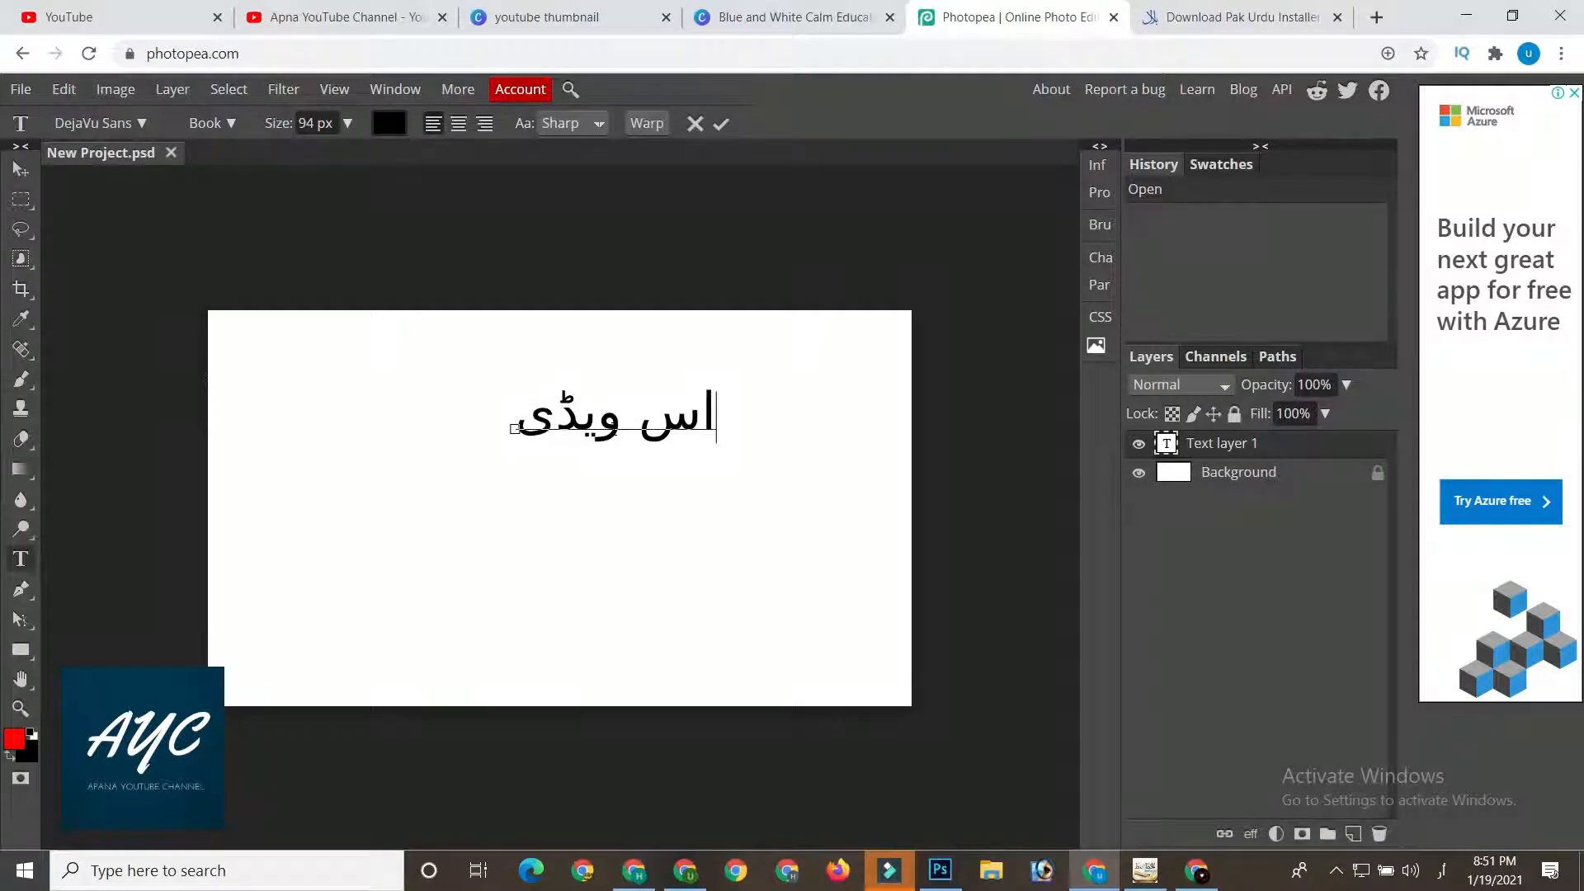
- View the Photoshop window, return to Photopea, and erase all the Urdu text from the text layer
left_click(940, 866)
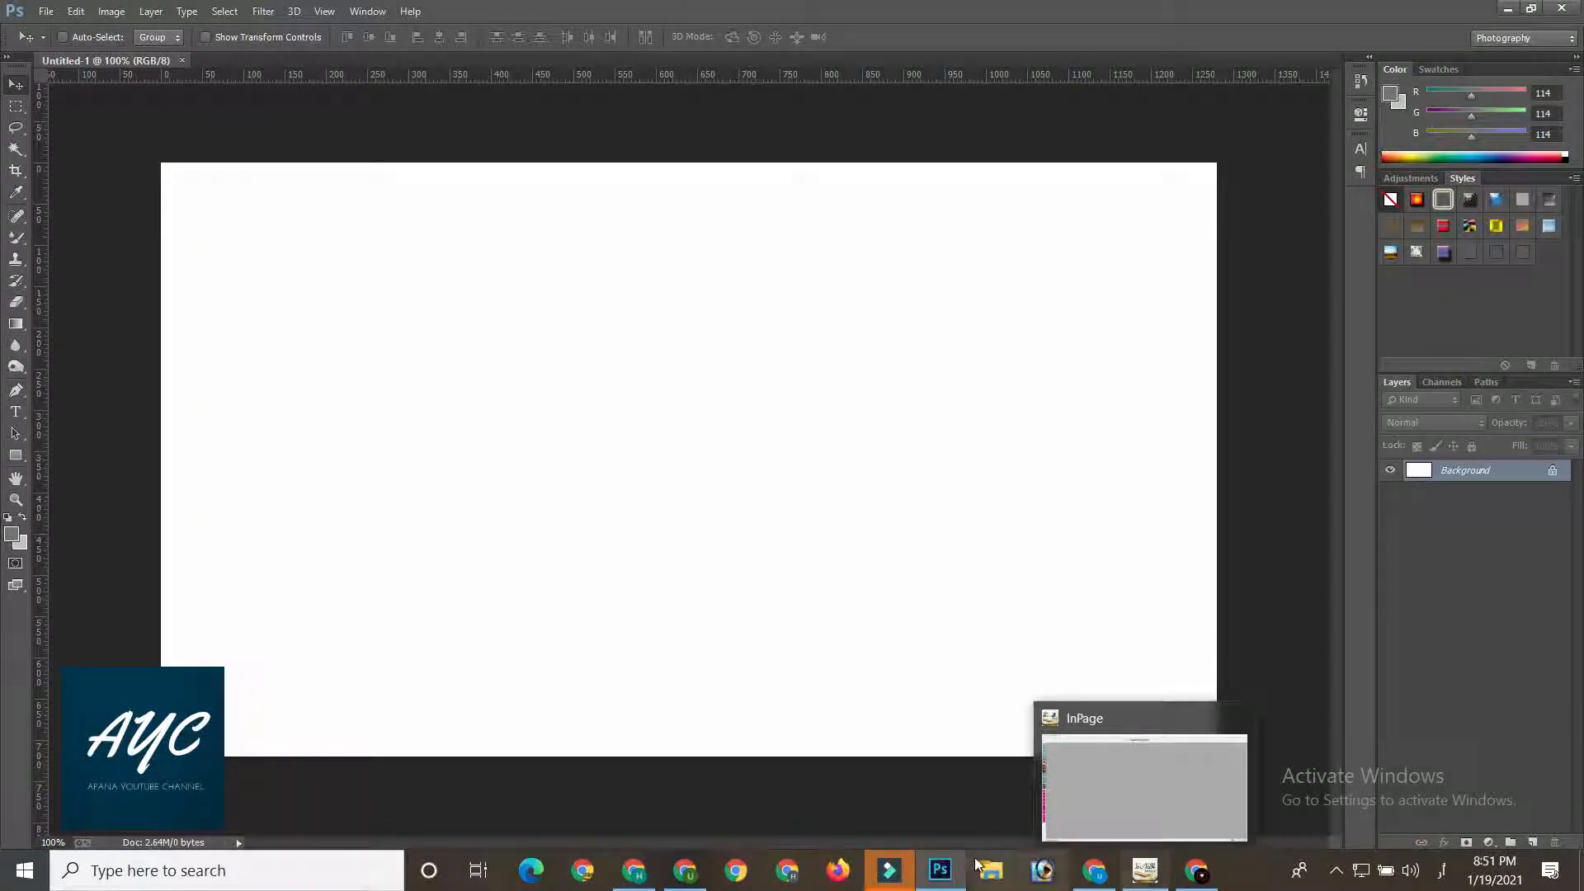
left_click(1094, 871)
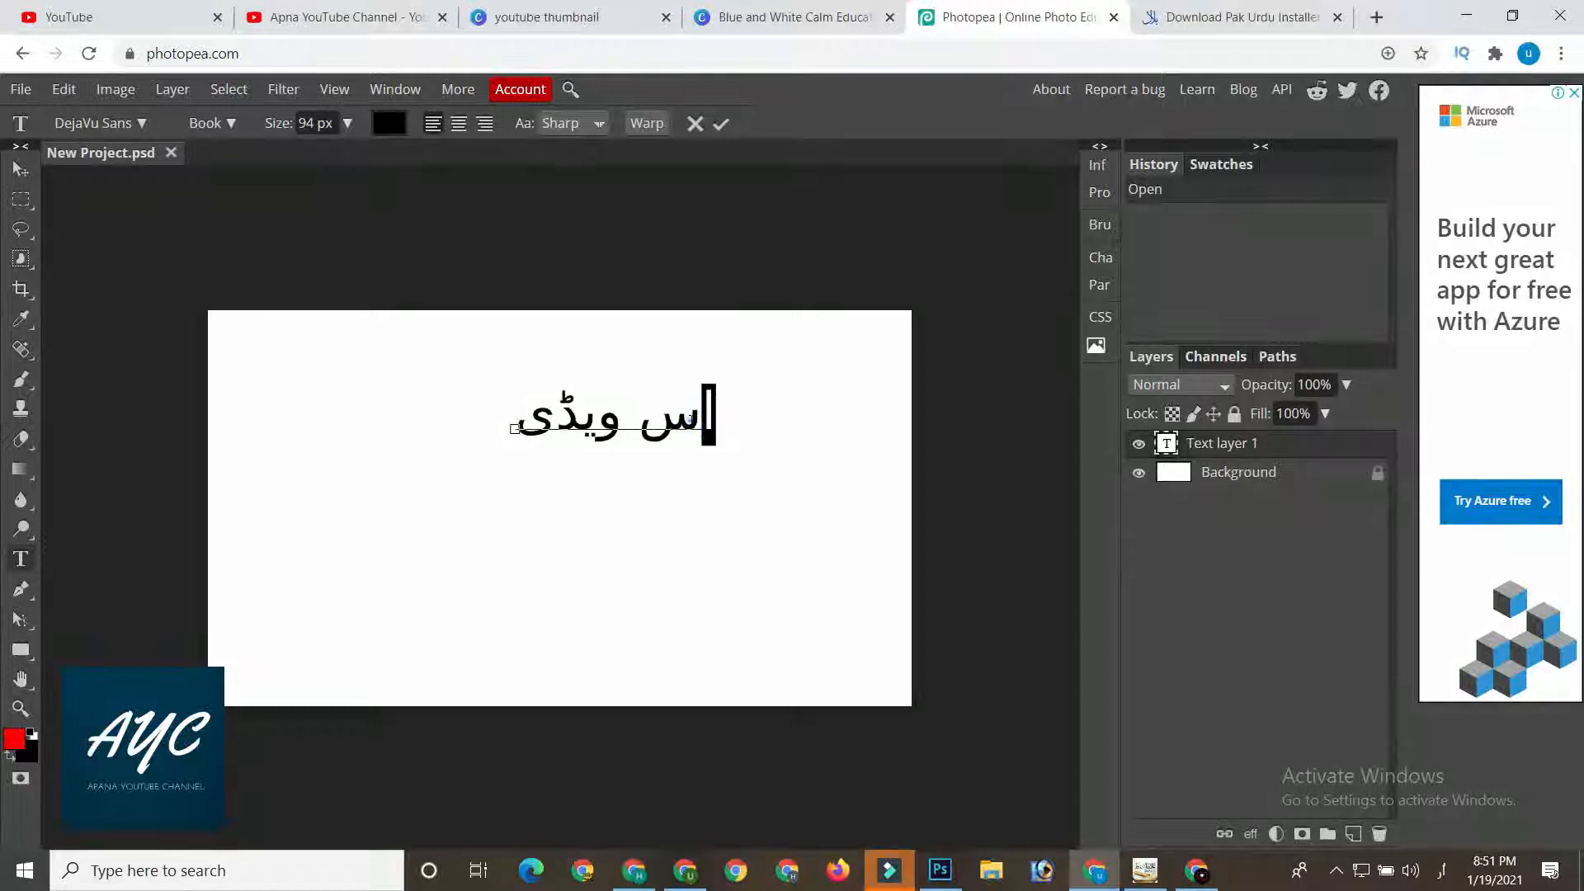
key("ctrl+a")
key("BackSpace")
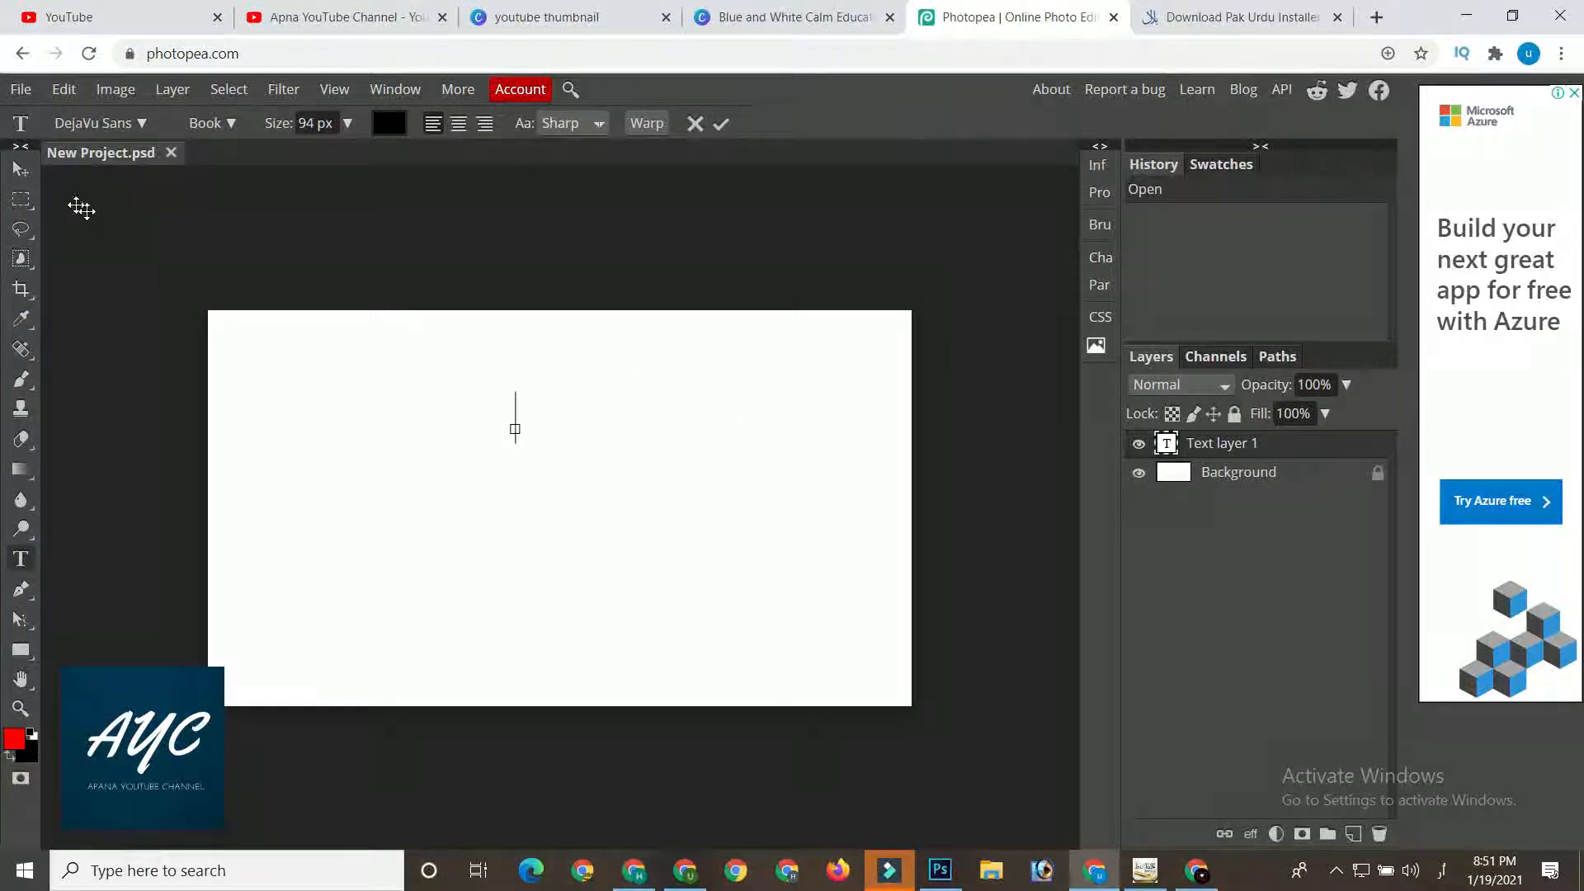
left_click(20, 168)
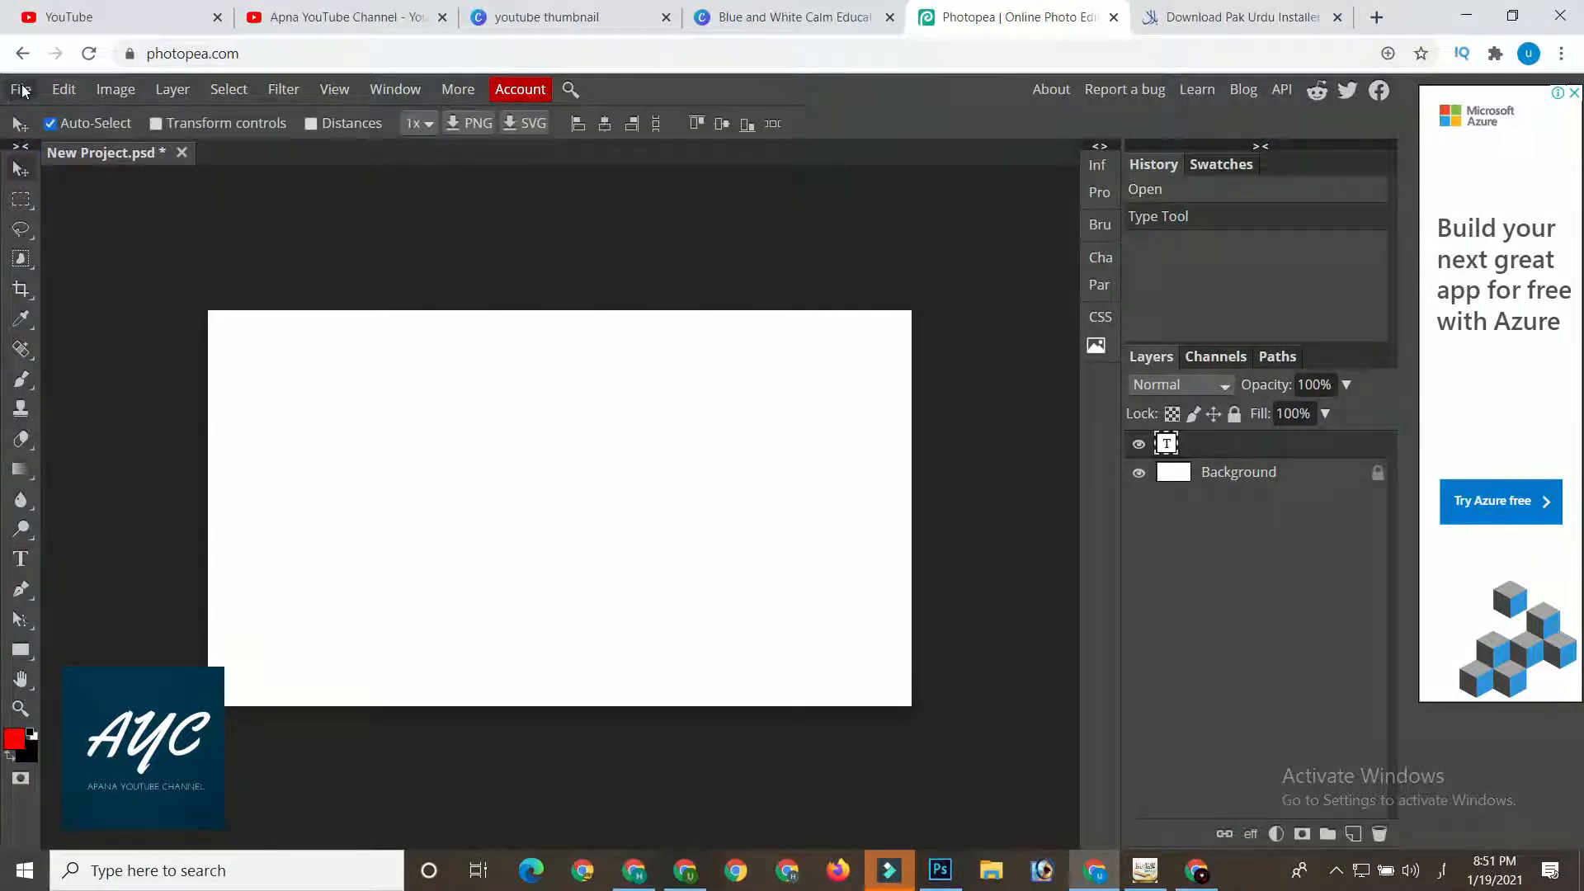
- Open the gradient_1 image from the Downloads folder in Photopea
left_click(22, 90)
left_click(55, 146)
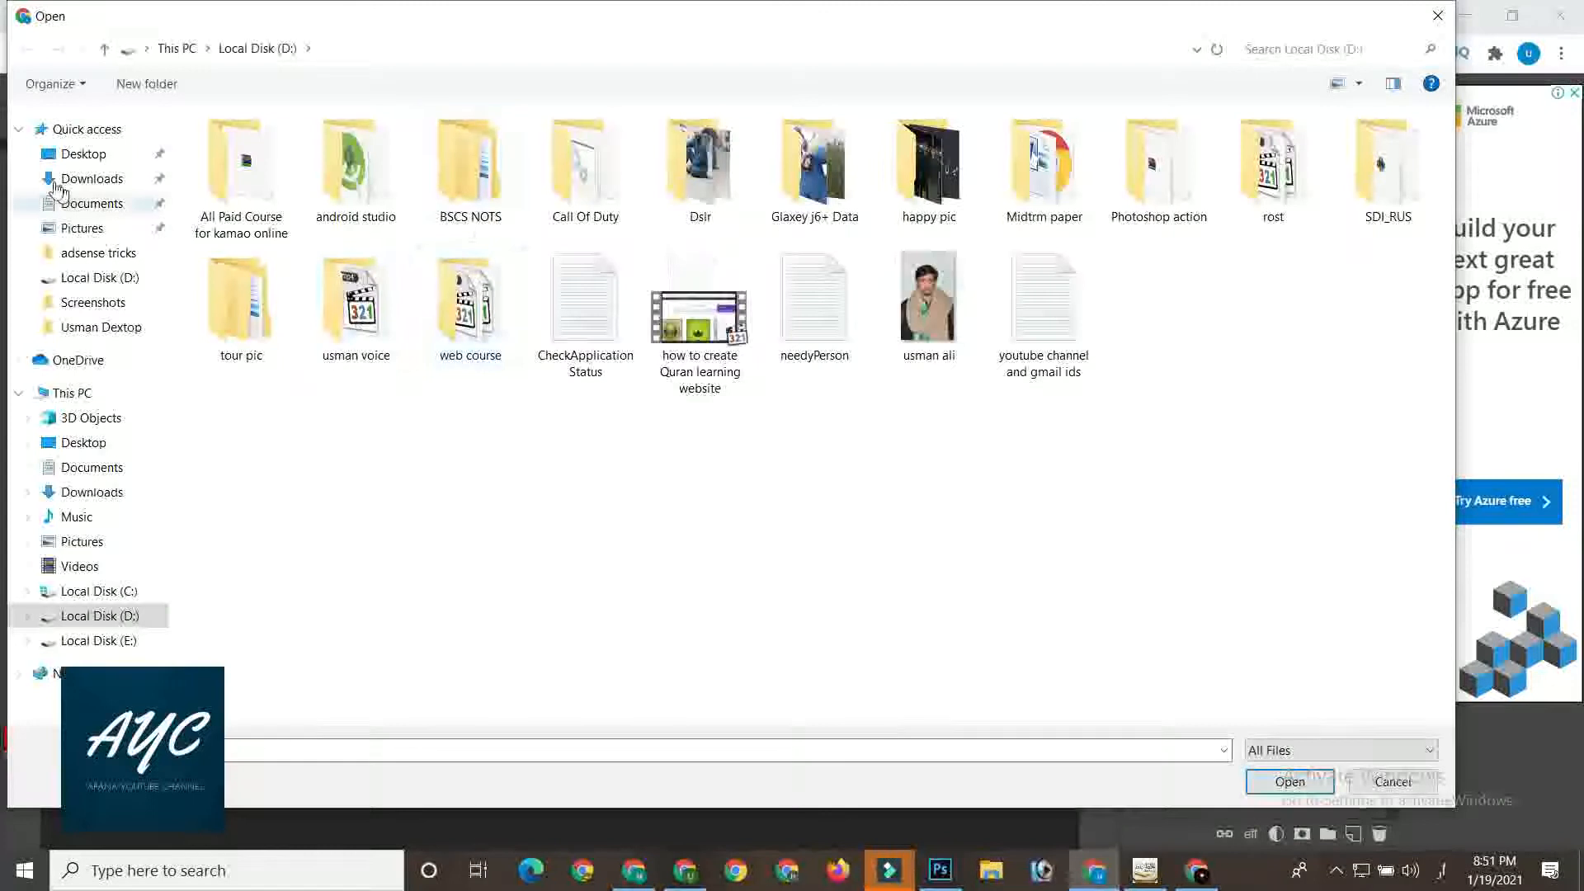
left_click(82, 179)
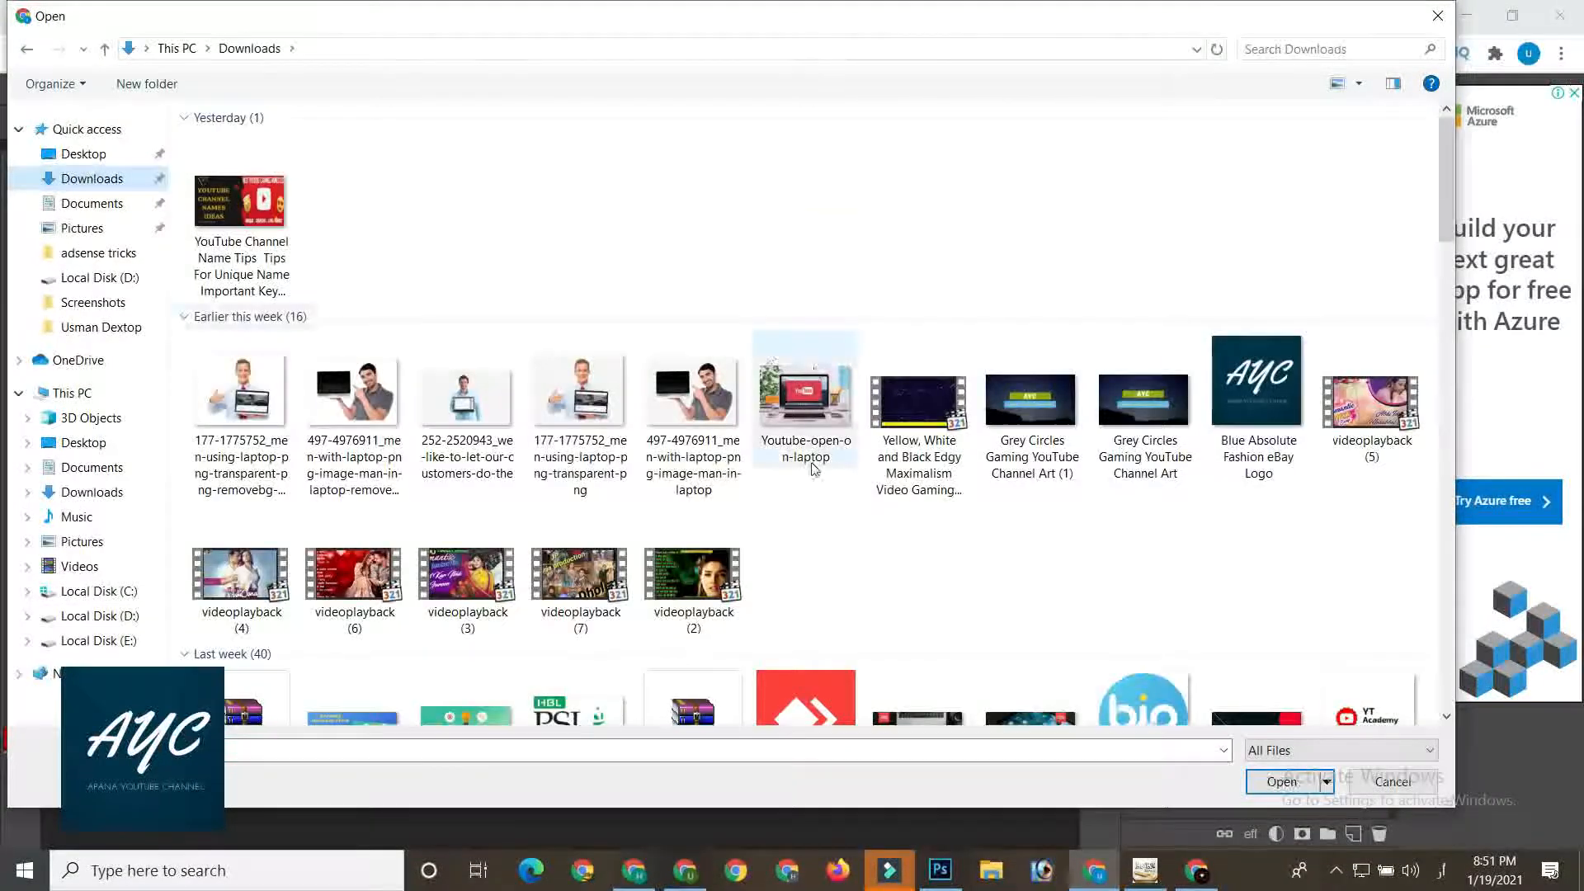
scroll(813, 468, "down", 5)
scroll(845, 424, "down", 4)
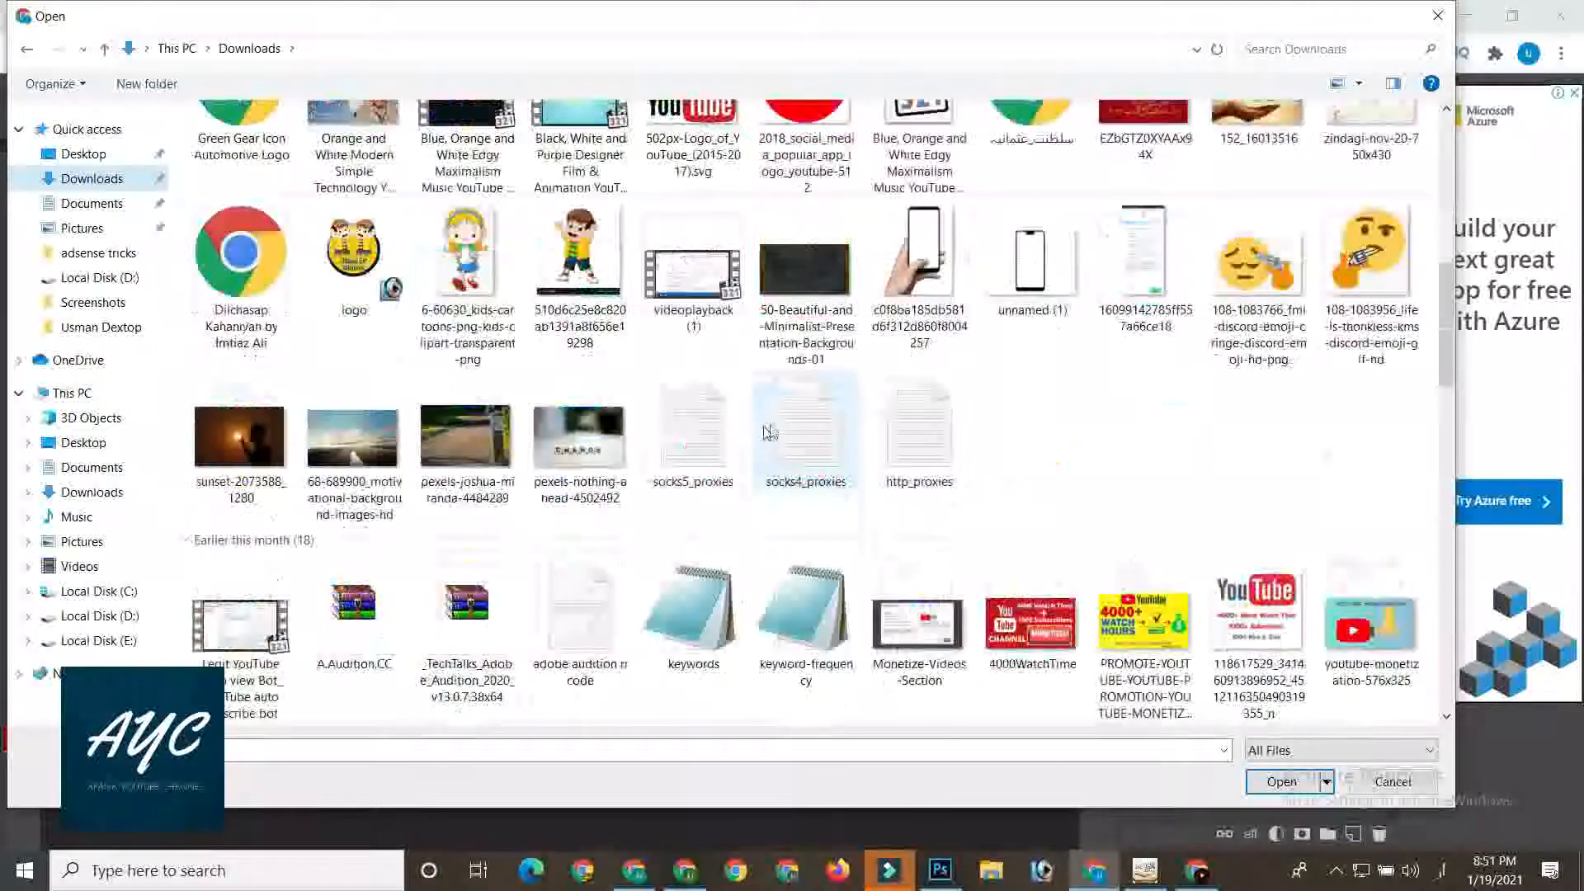
scroll(591, 446, "down", 3)
scroll(591, 447, "up", 6)
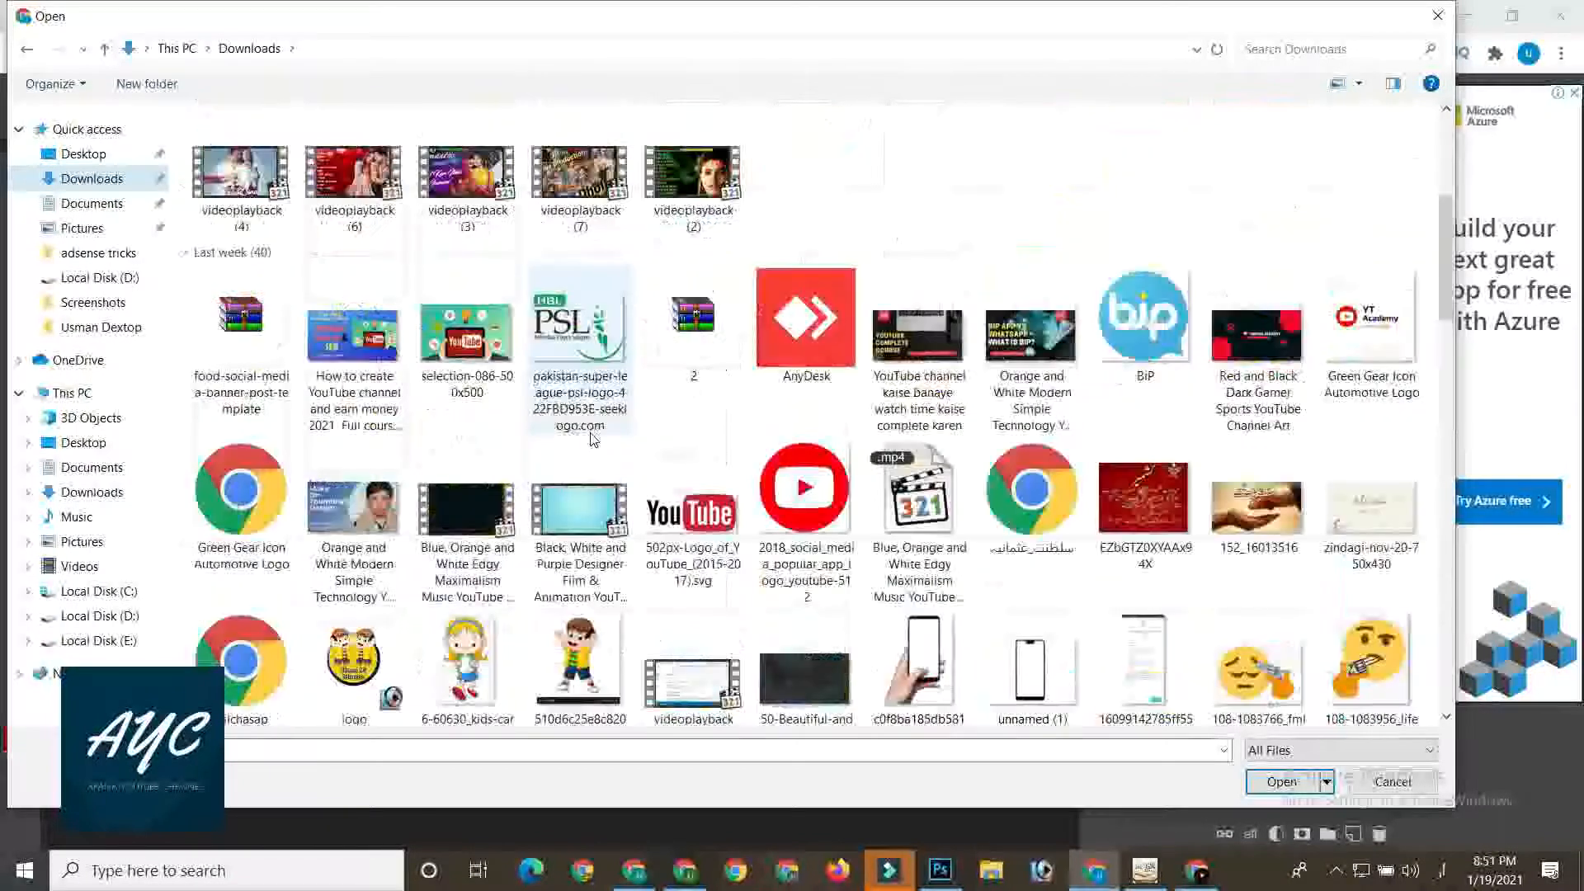
scroll(792, 474, "down", 4)
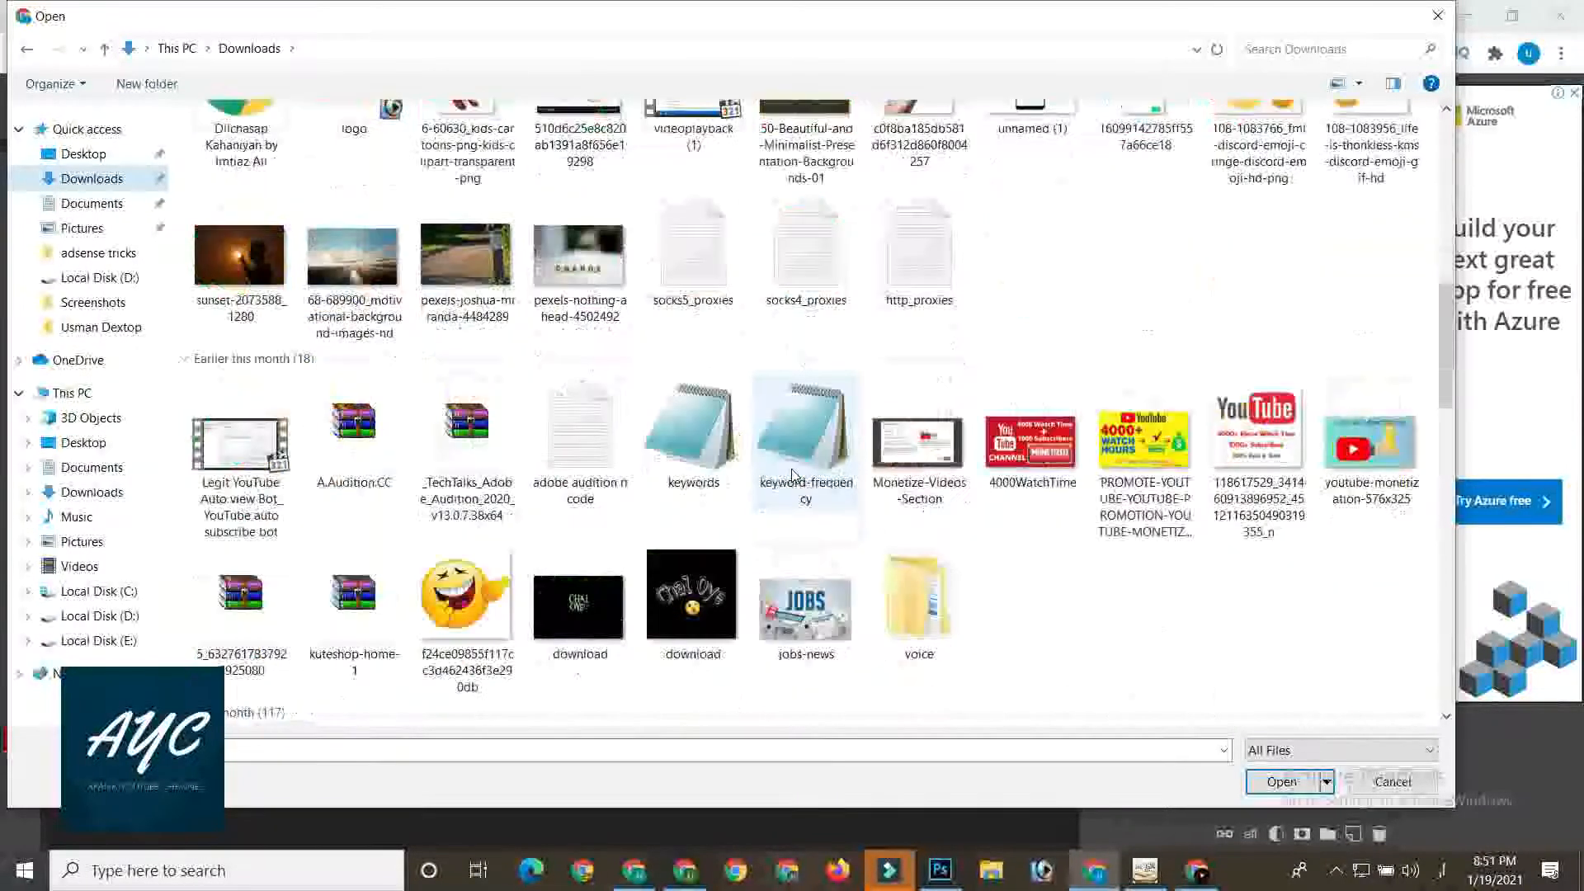
scroll(1205, 569, "down", 6)
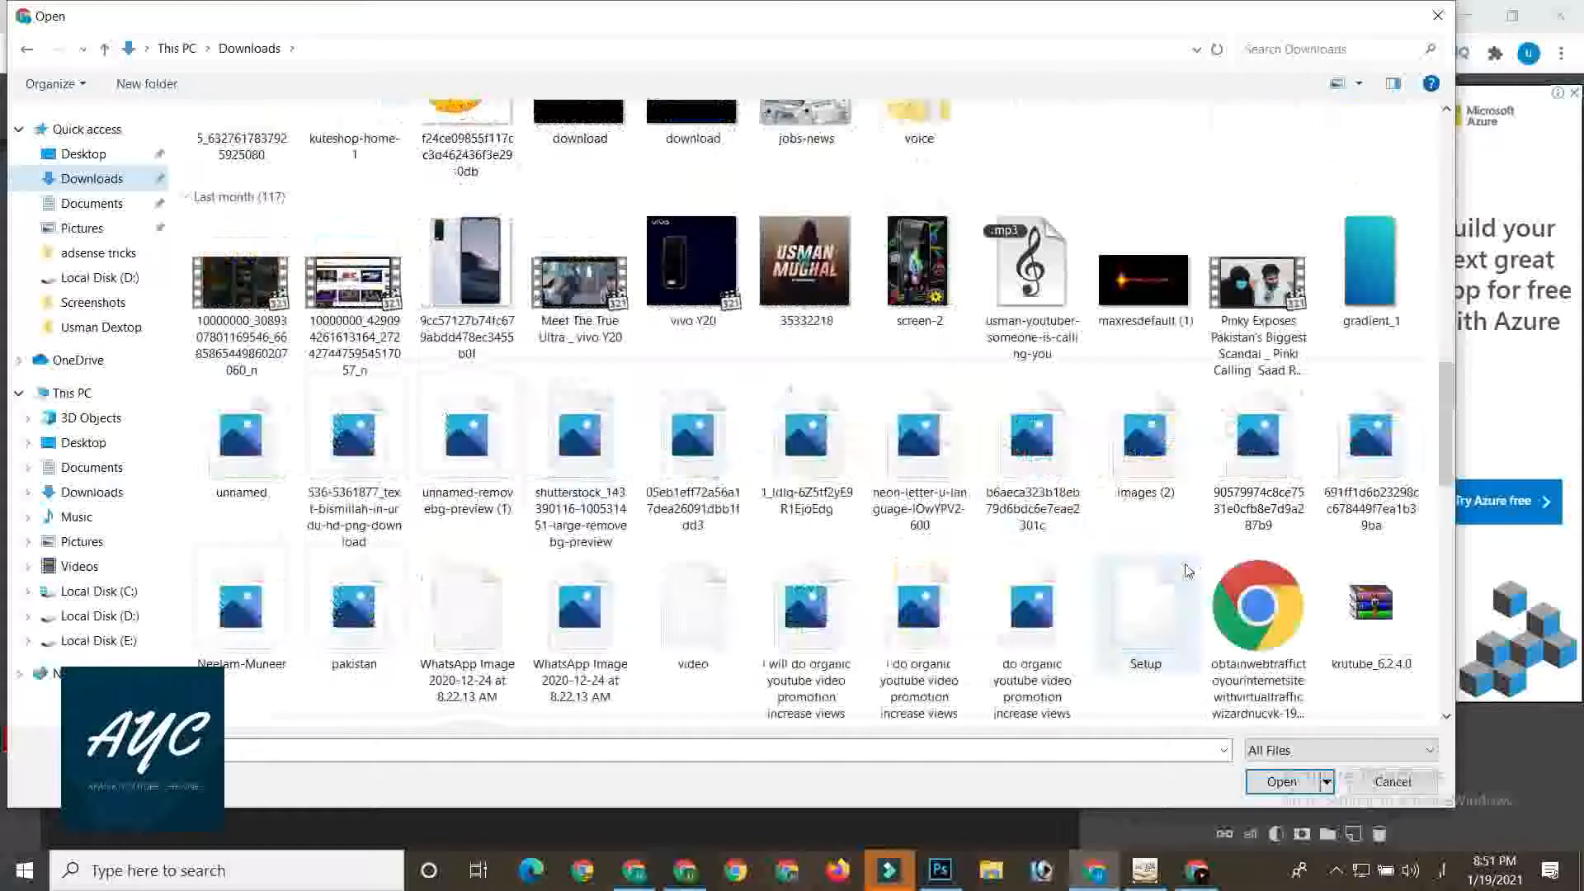
left_click(1369, 269)
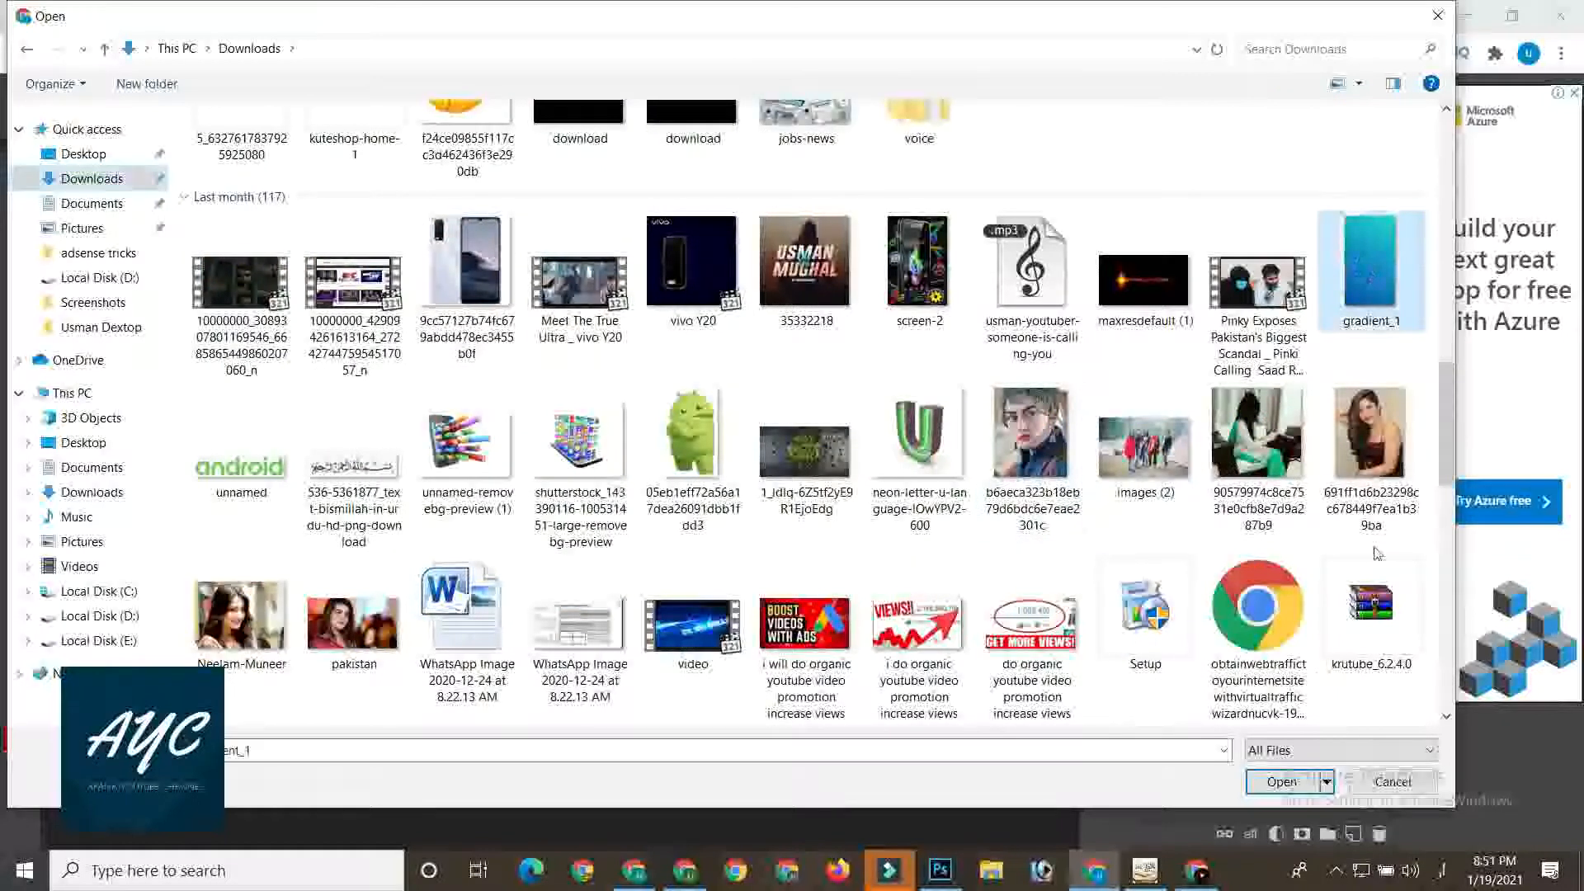
left_click(1281, 782)
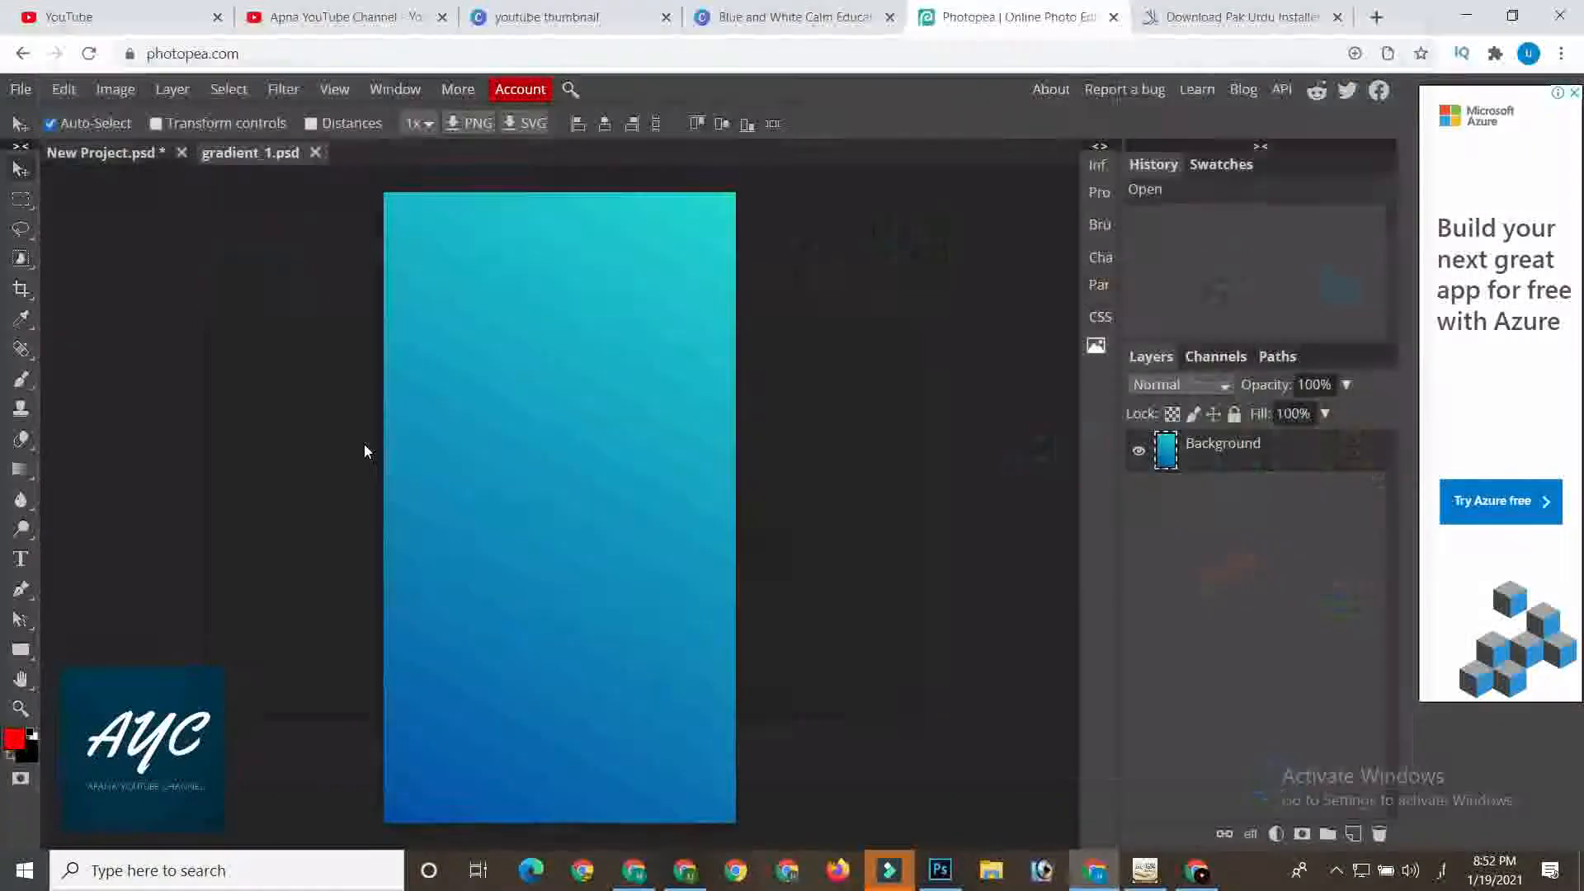
- Return to New Project.psd and set the foreground color to #565656 and the background color to #b4b4b4
left_click(150, 154)
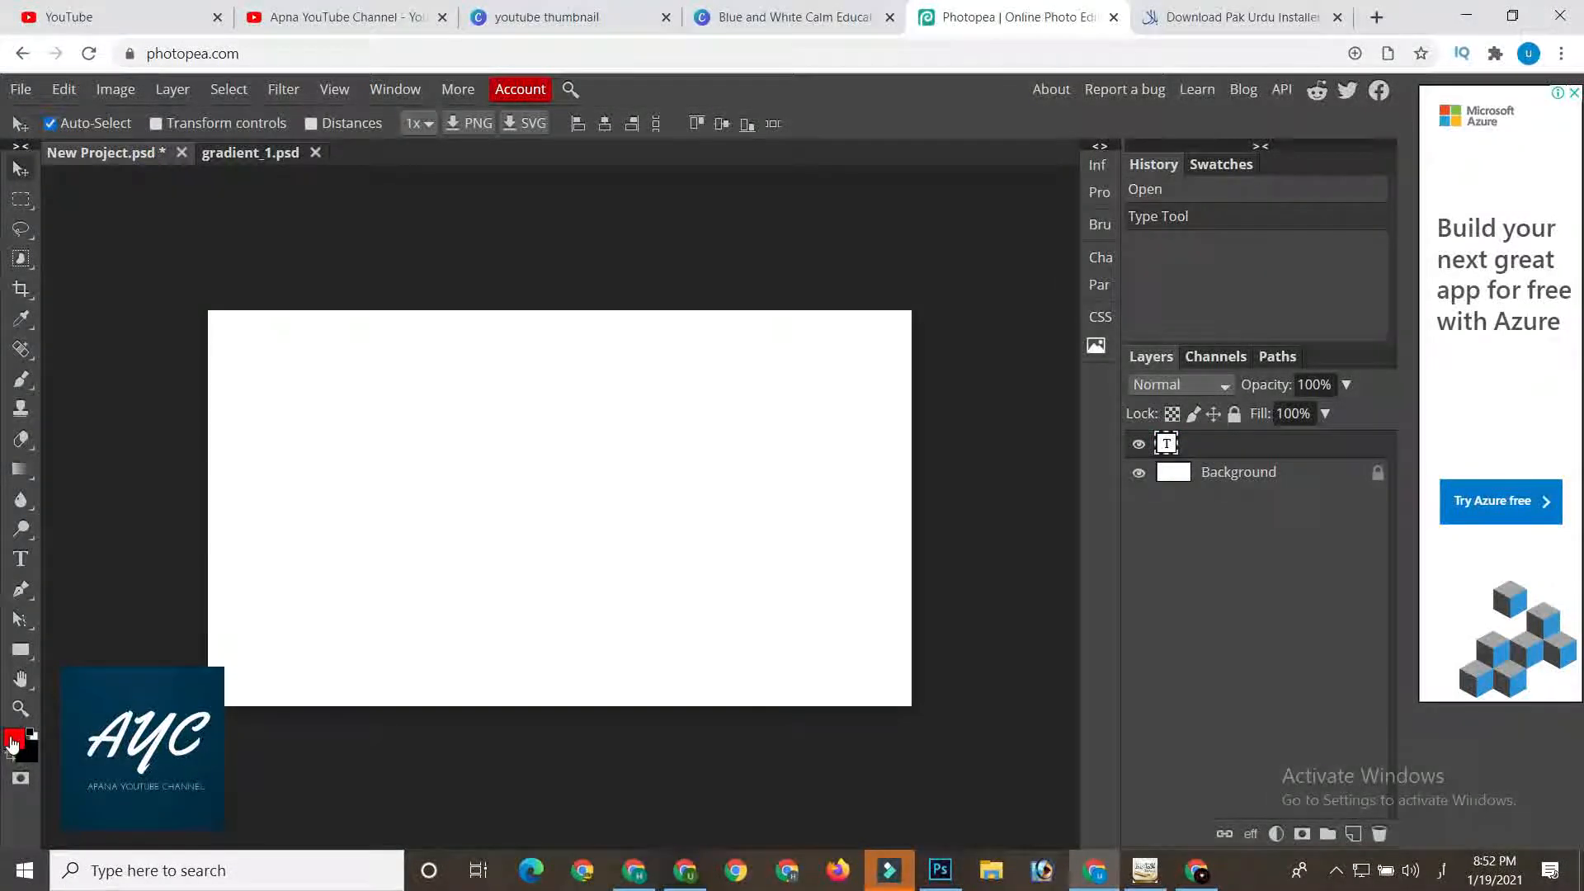
left_click(14, 739)
left_click(182, 444)
left_click_drag(154, 454, 134, 449)
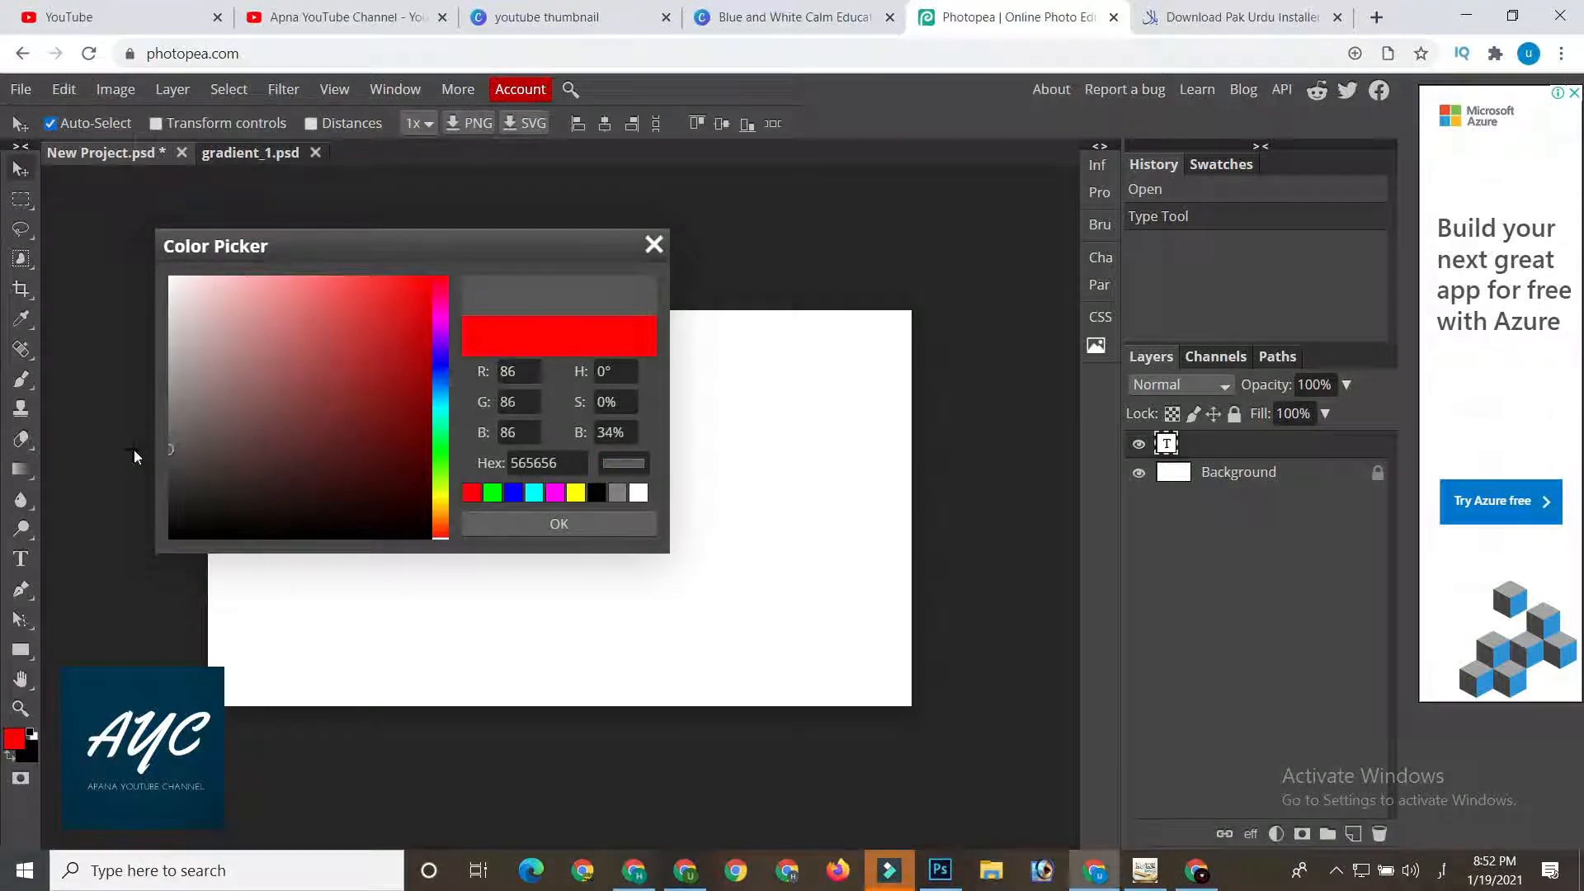
left_click(610, 523)
left_click(28, 754)
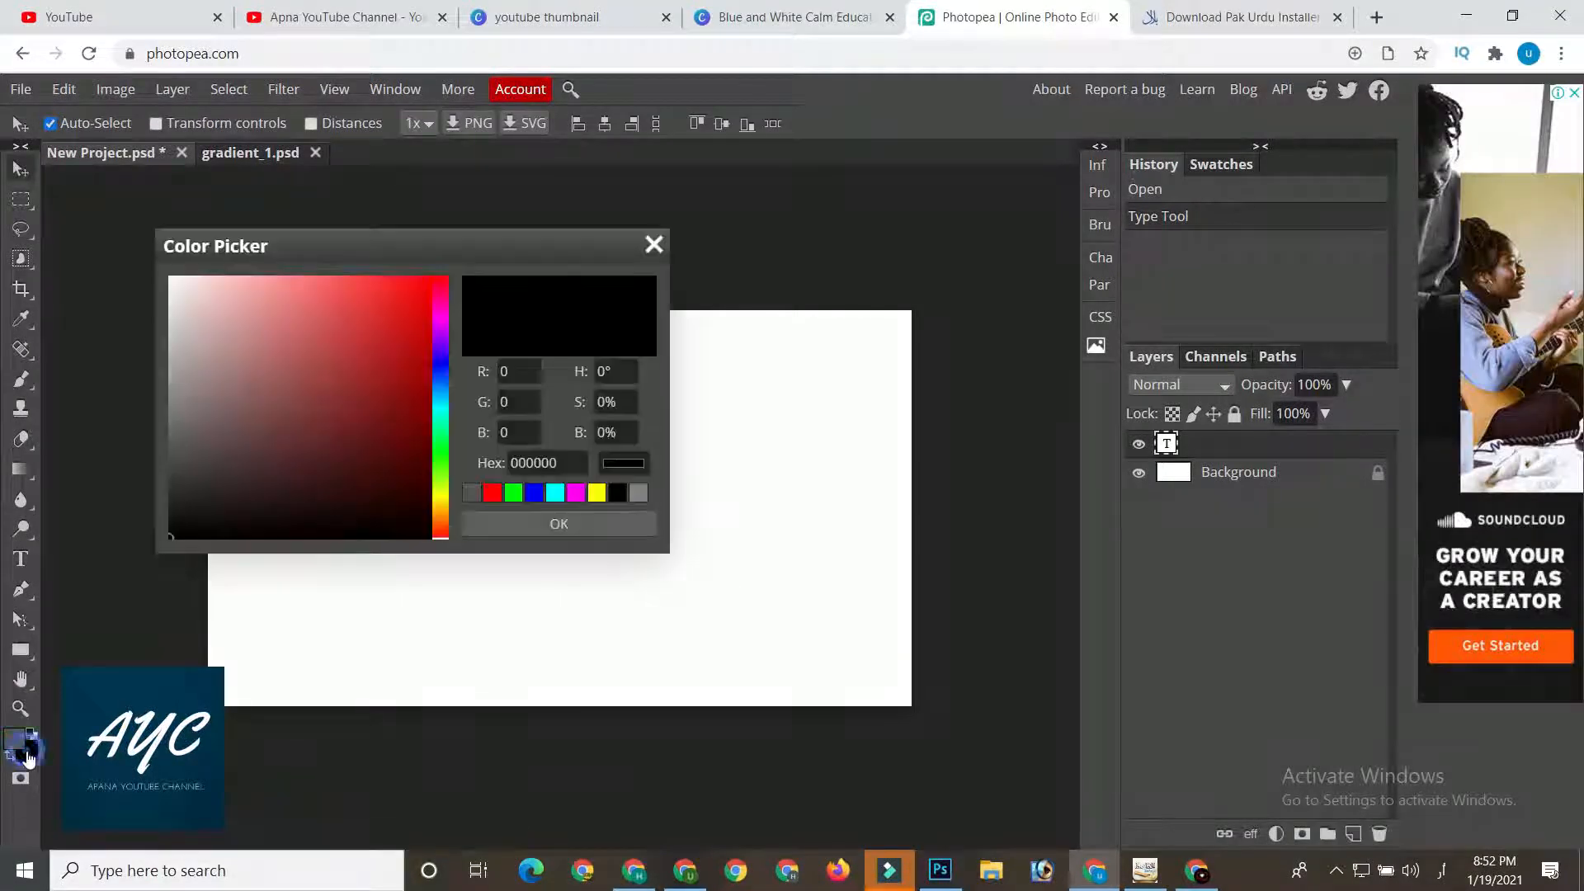
left_click_drag(169, 357, 159, 356)
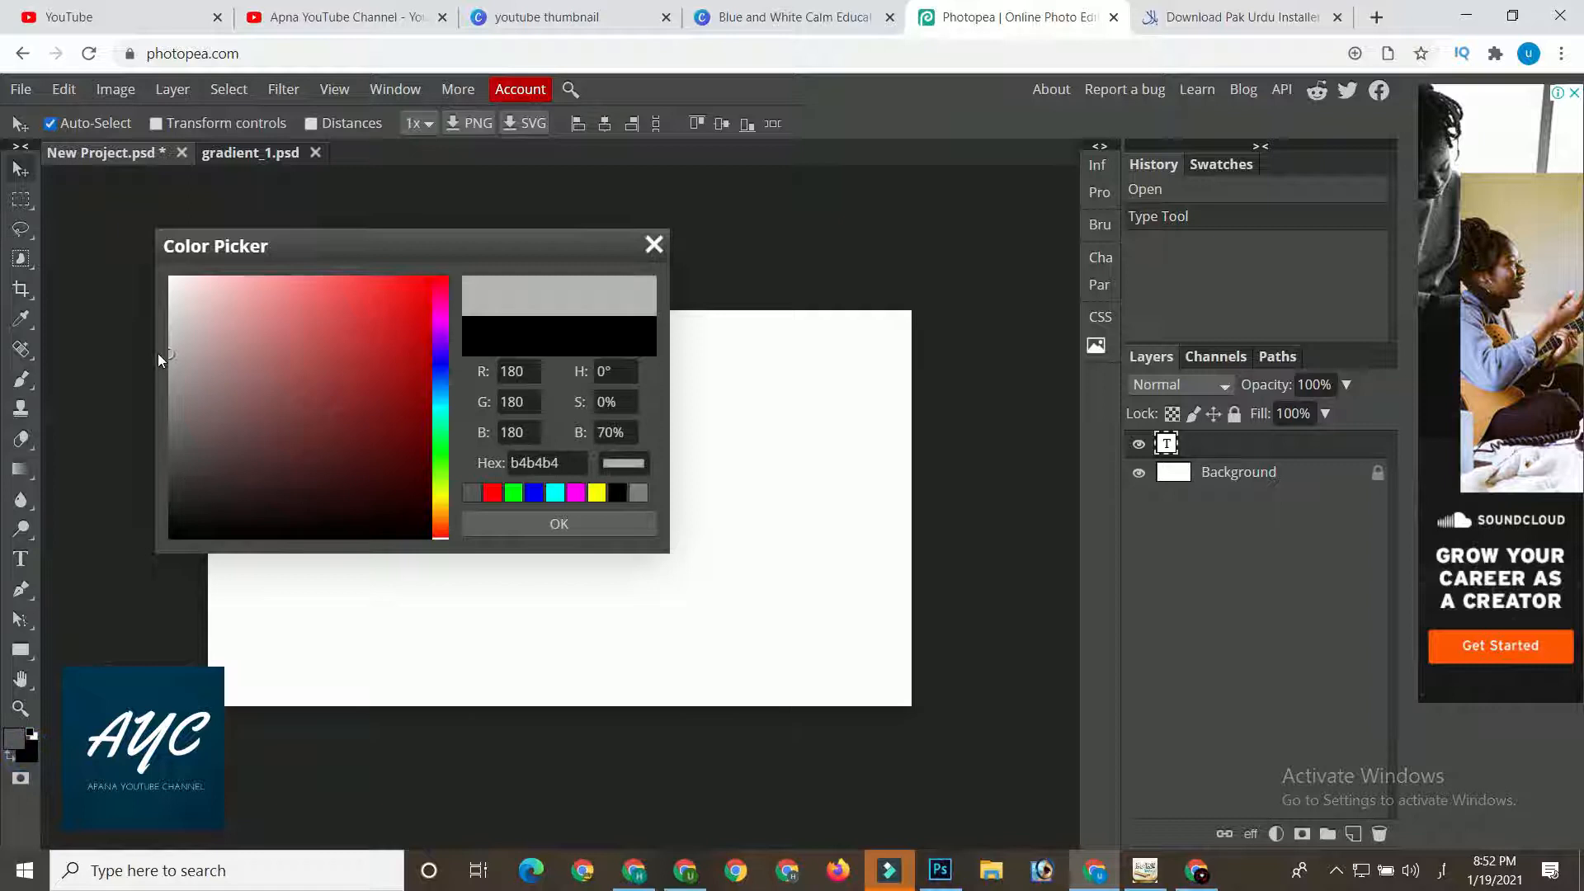
left_click(587, 530)
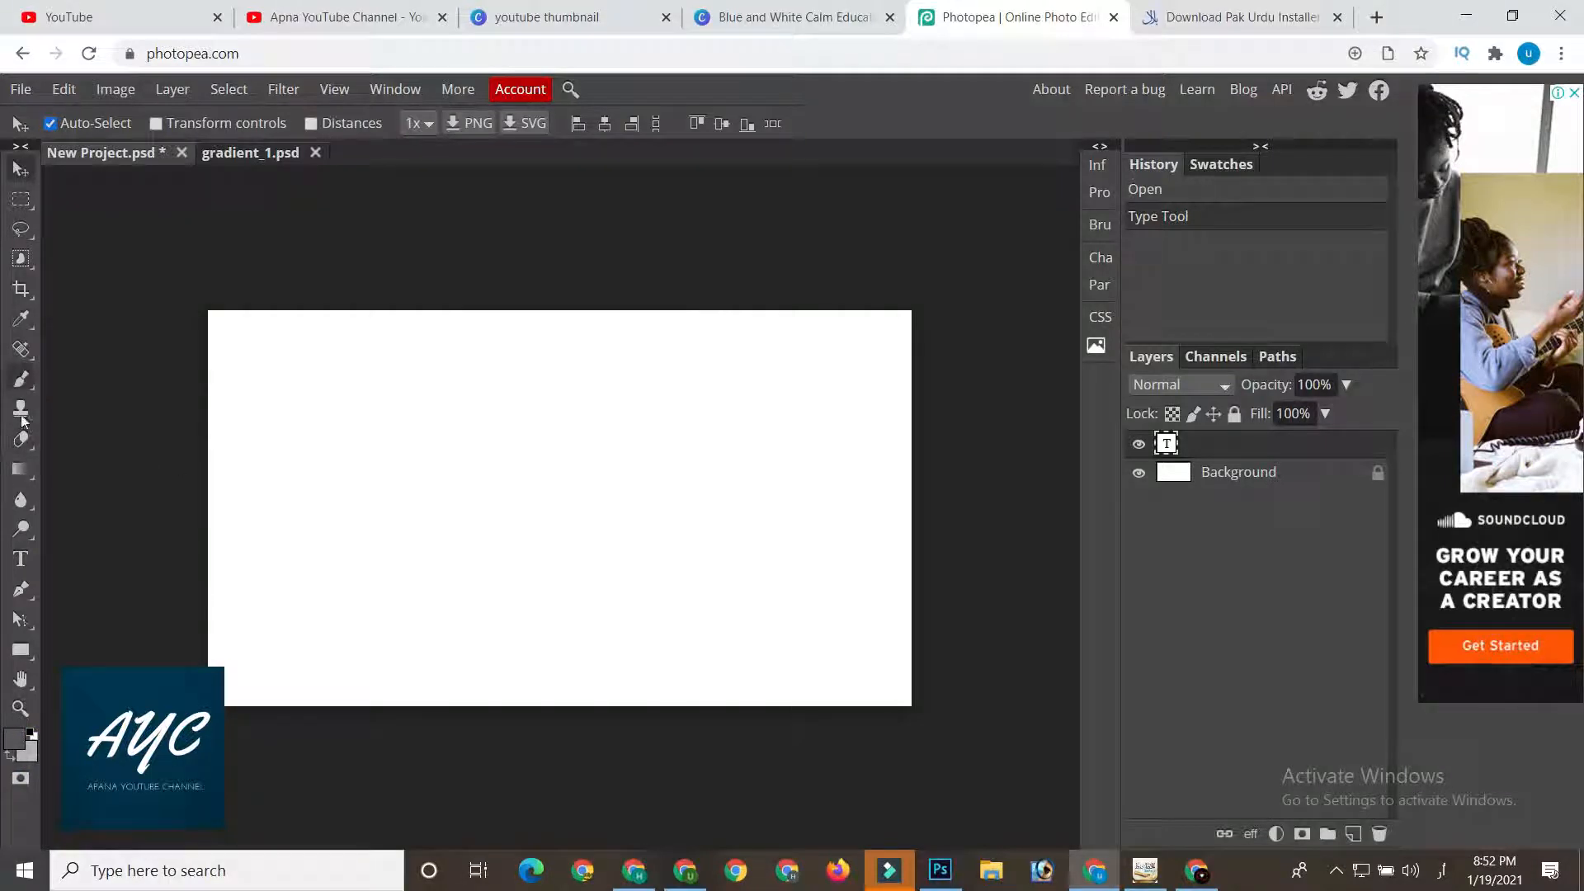
- Try to apply an Angle gradient from the foreground to the background color diagonally across the canvas
left_click(19, 470)
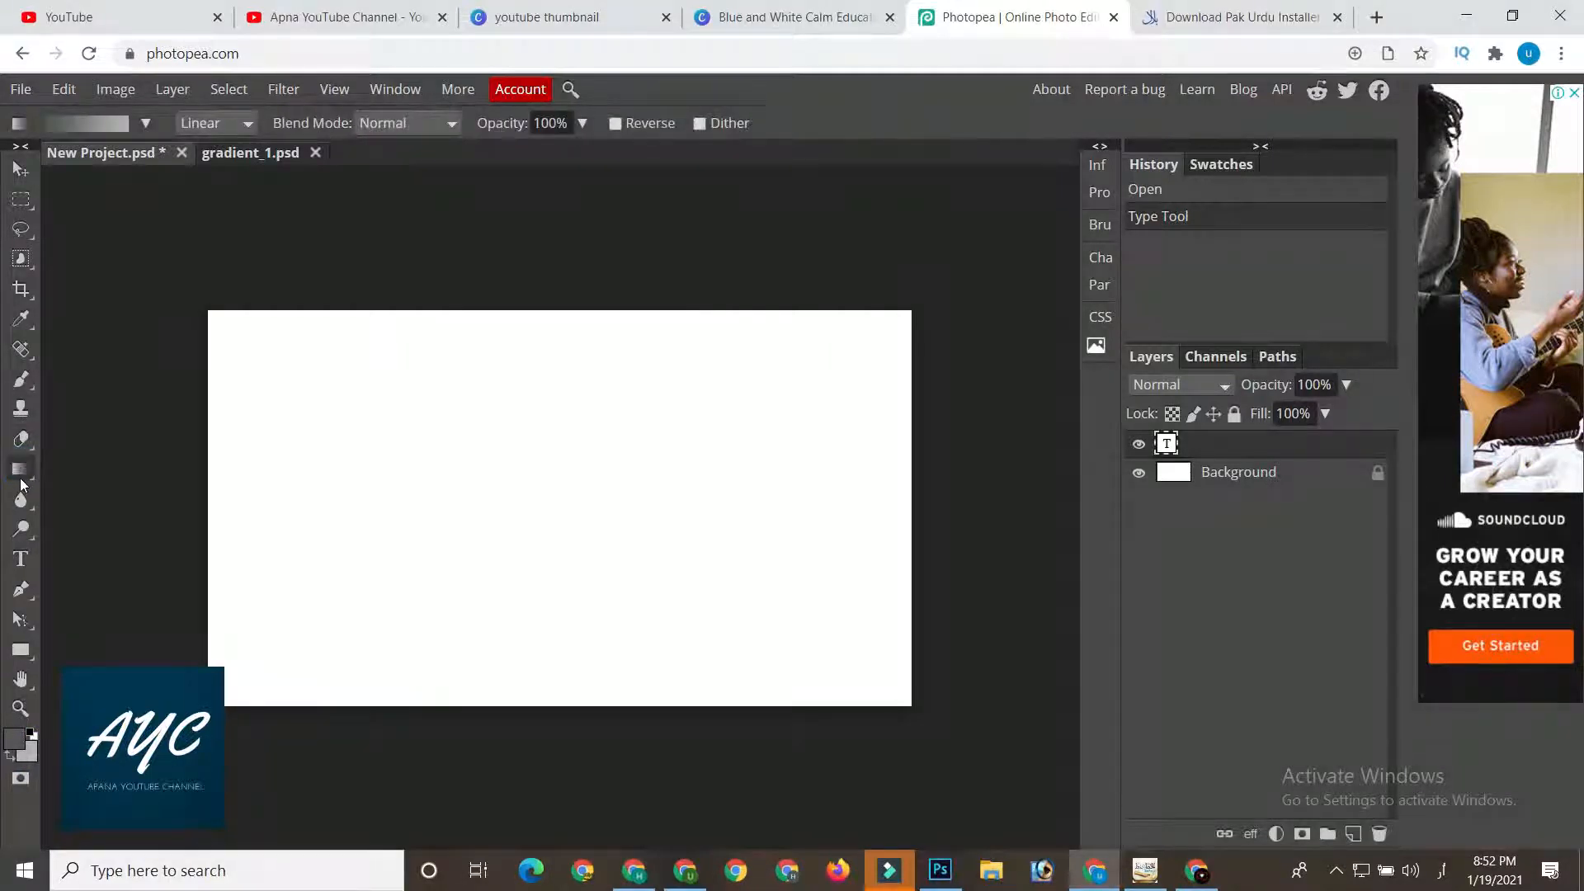
left_click(101, 125)
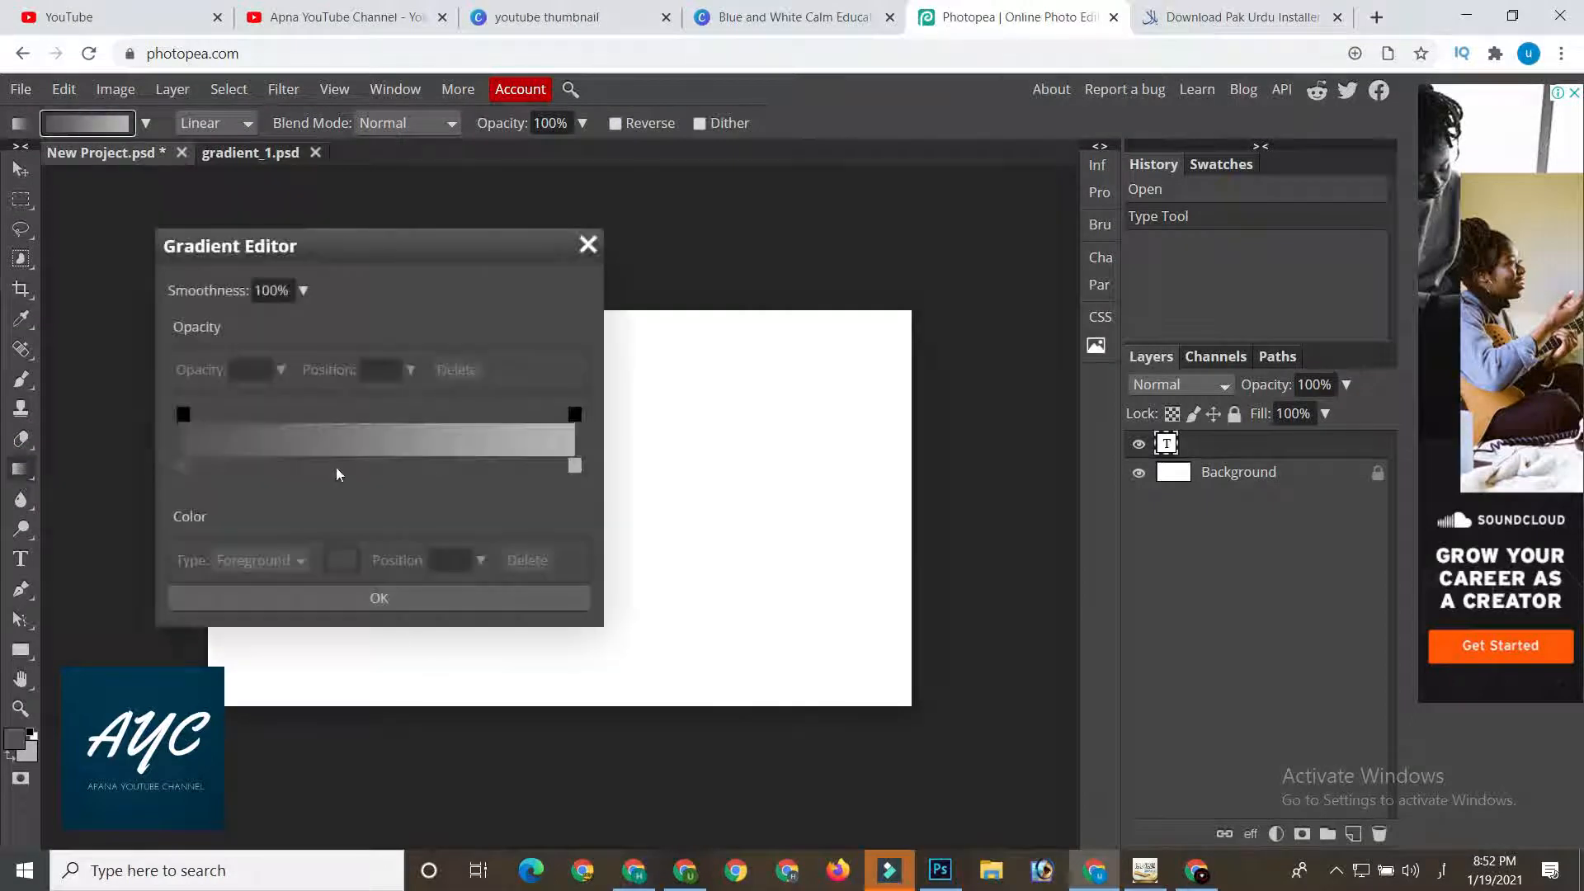
left_click(368, 600)
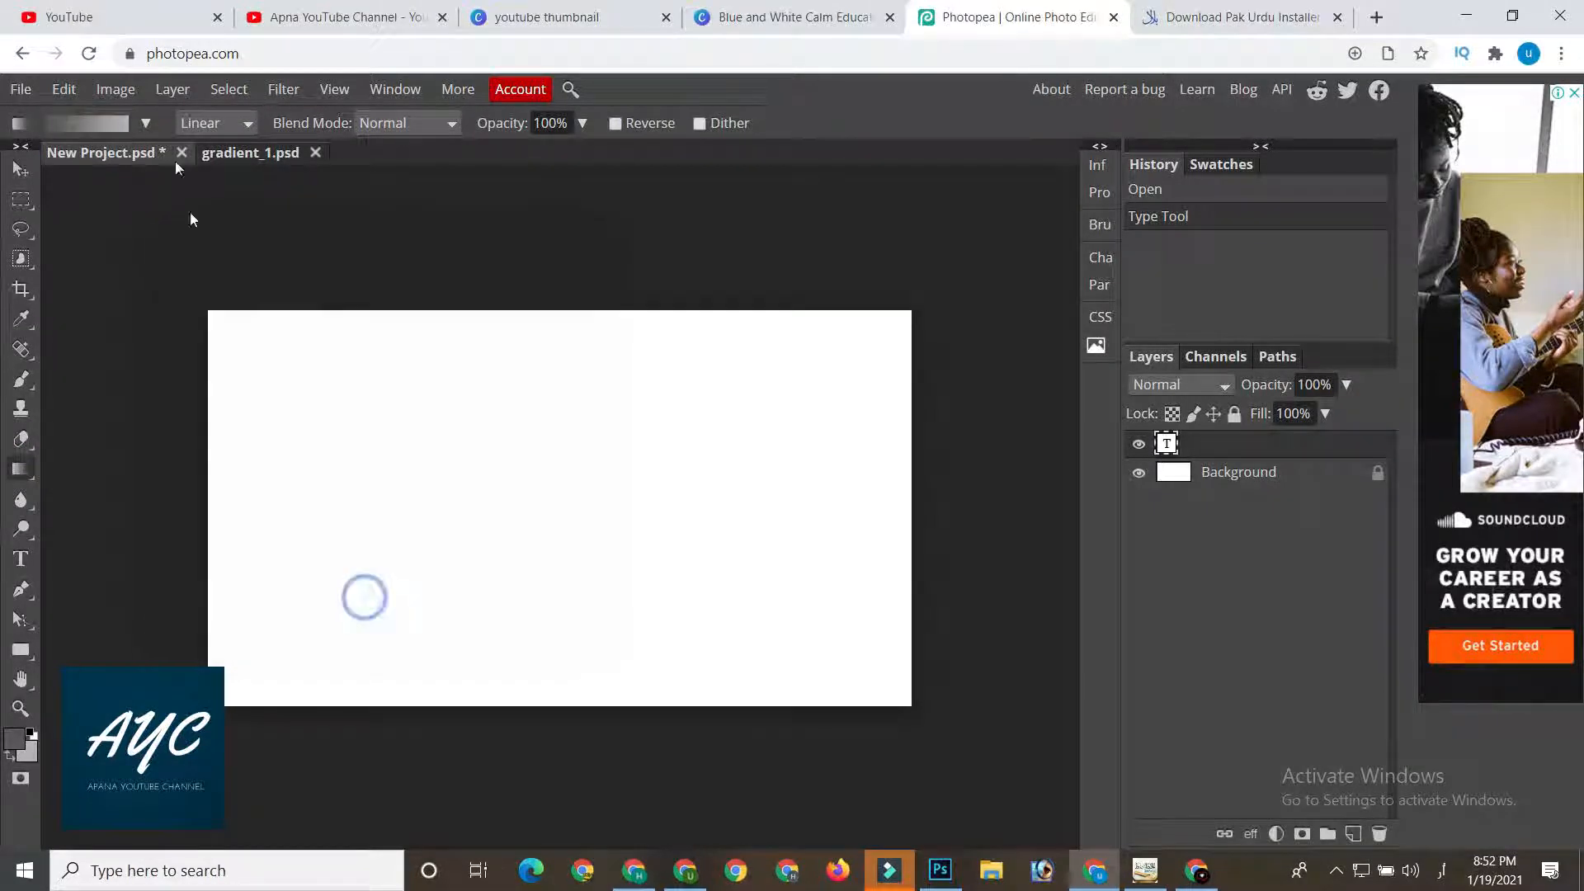
left_click(199, 126)
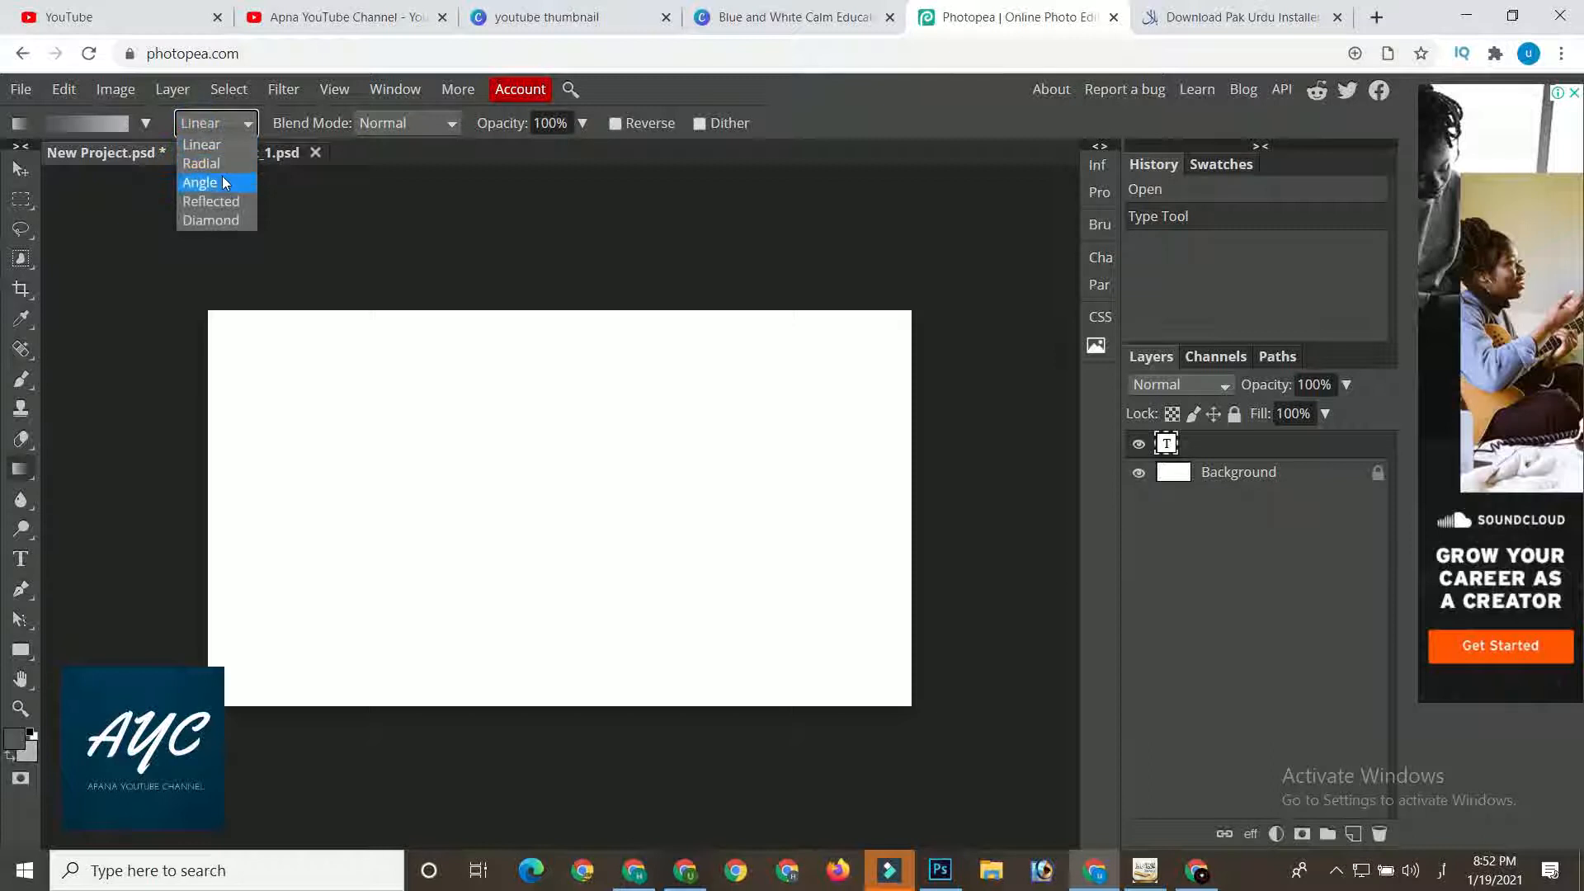
left_click(220, 180)
left_click_drag(258, 329, 566, 491)
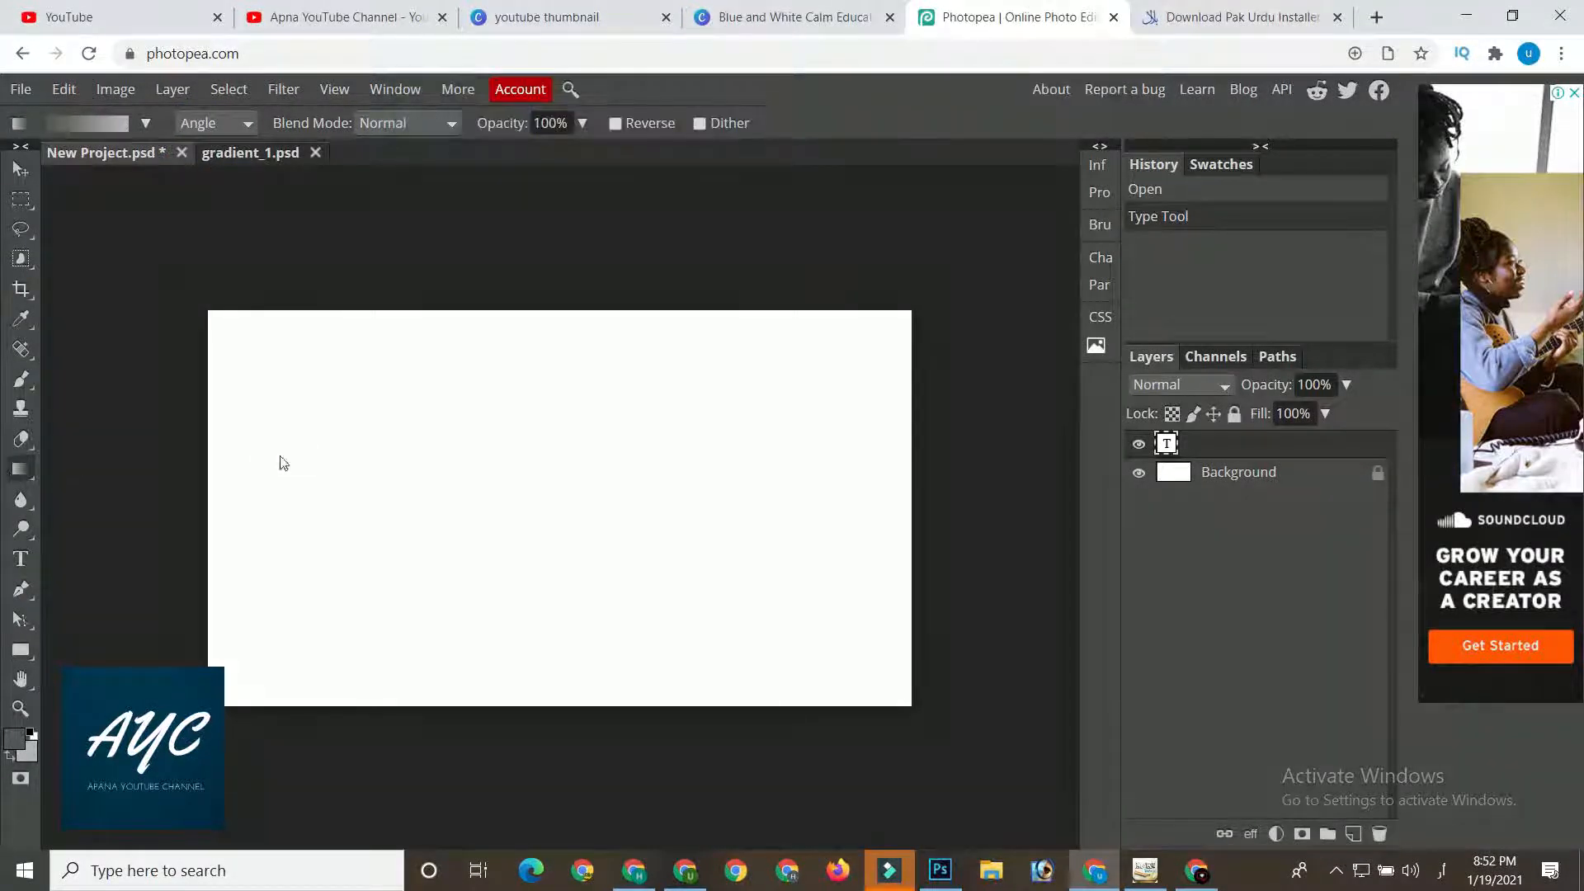
left_click(257, 362)
left_click(456, 464)
- Set the gradient type to Linear and delete the empty text layer above the Background
left_click(221, 122)
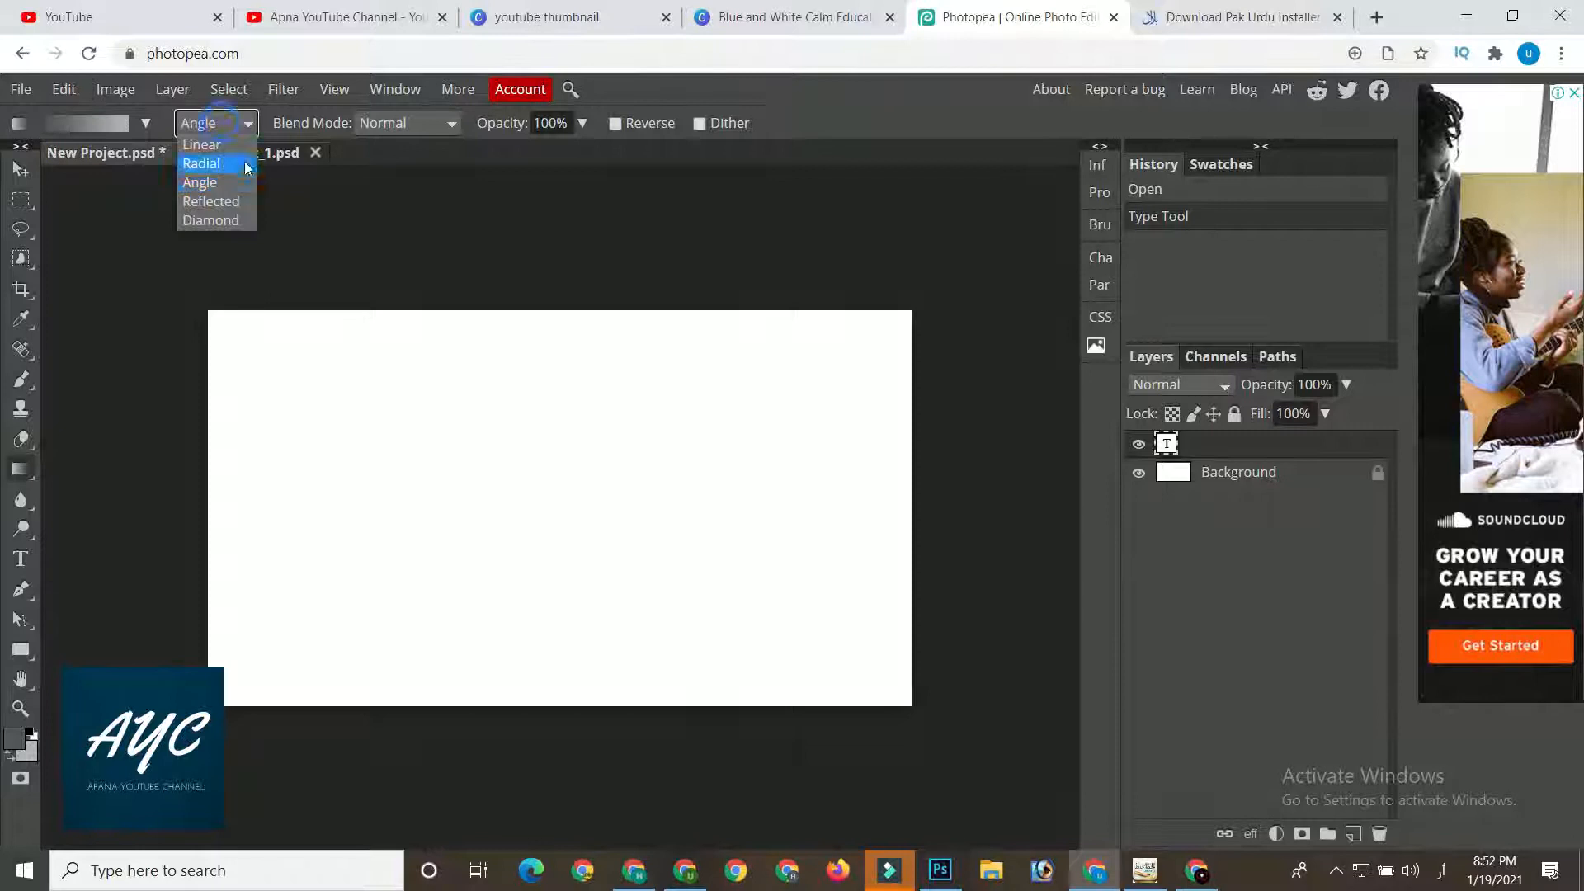
left_click(202, 141)
left_click(343, 429)
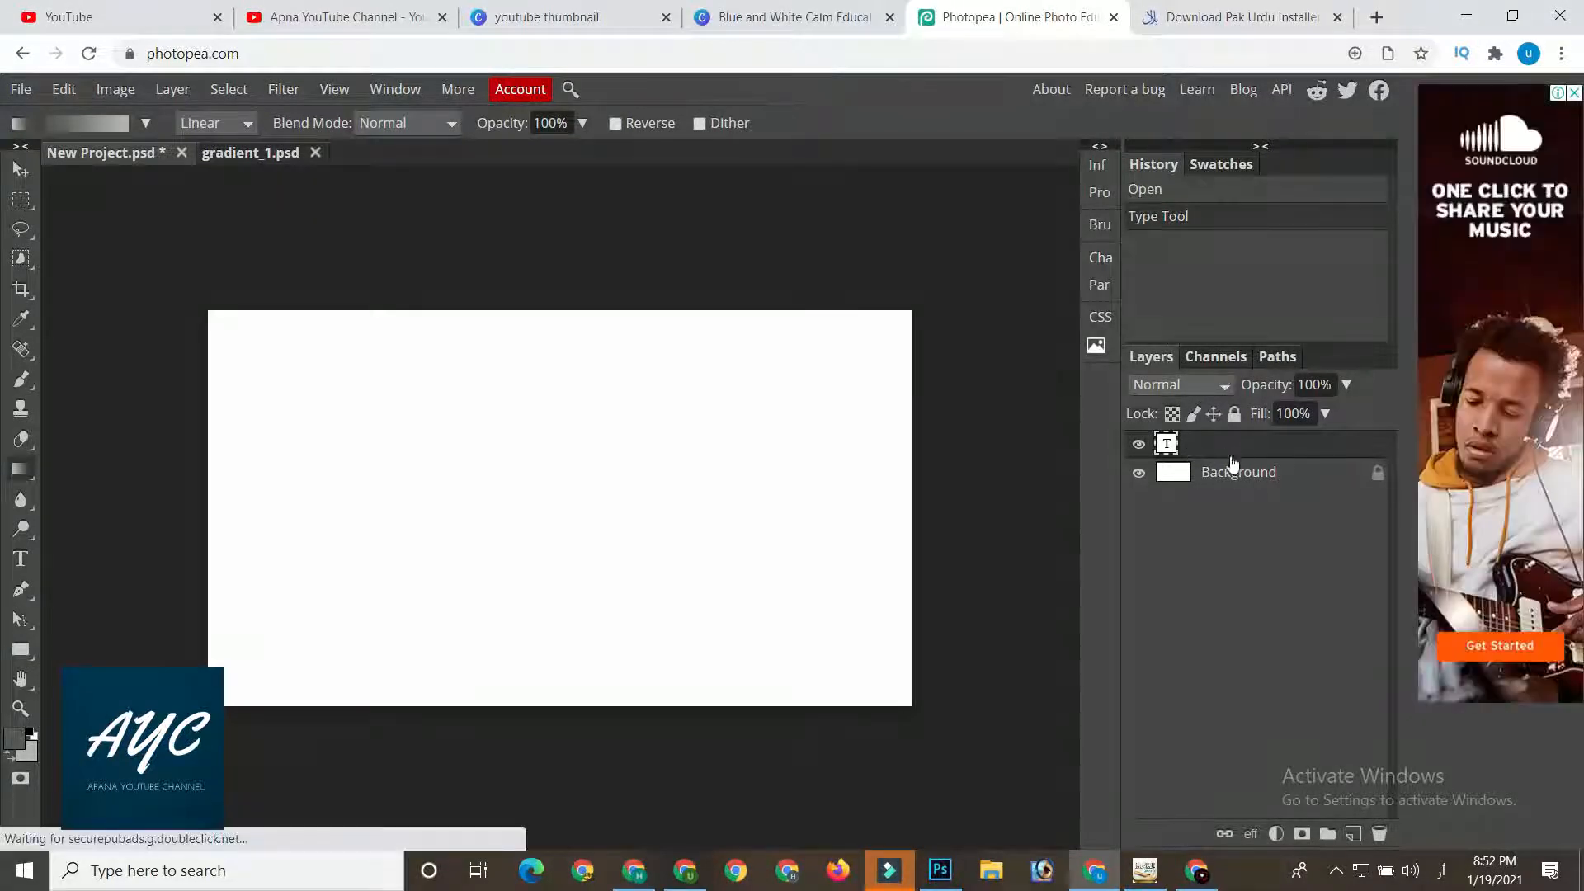
key("Delete")
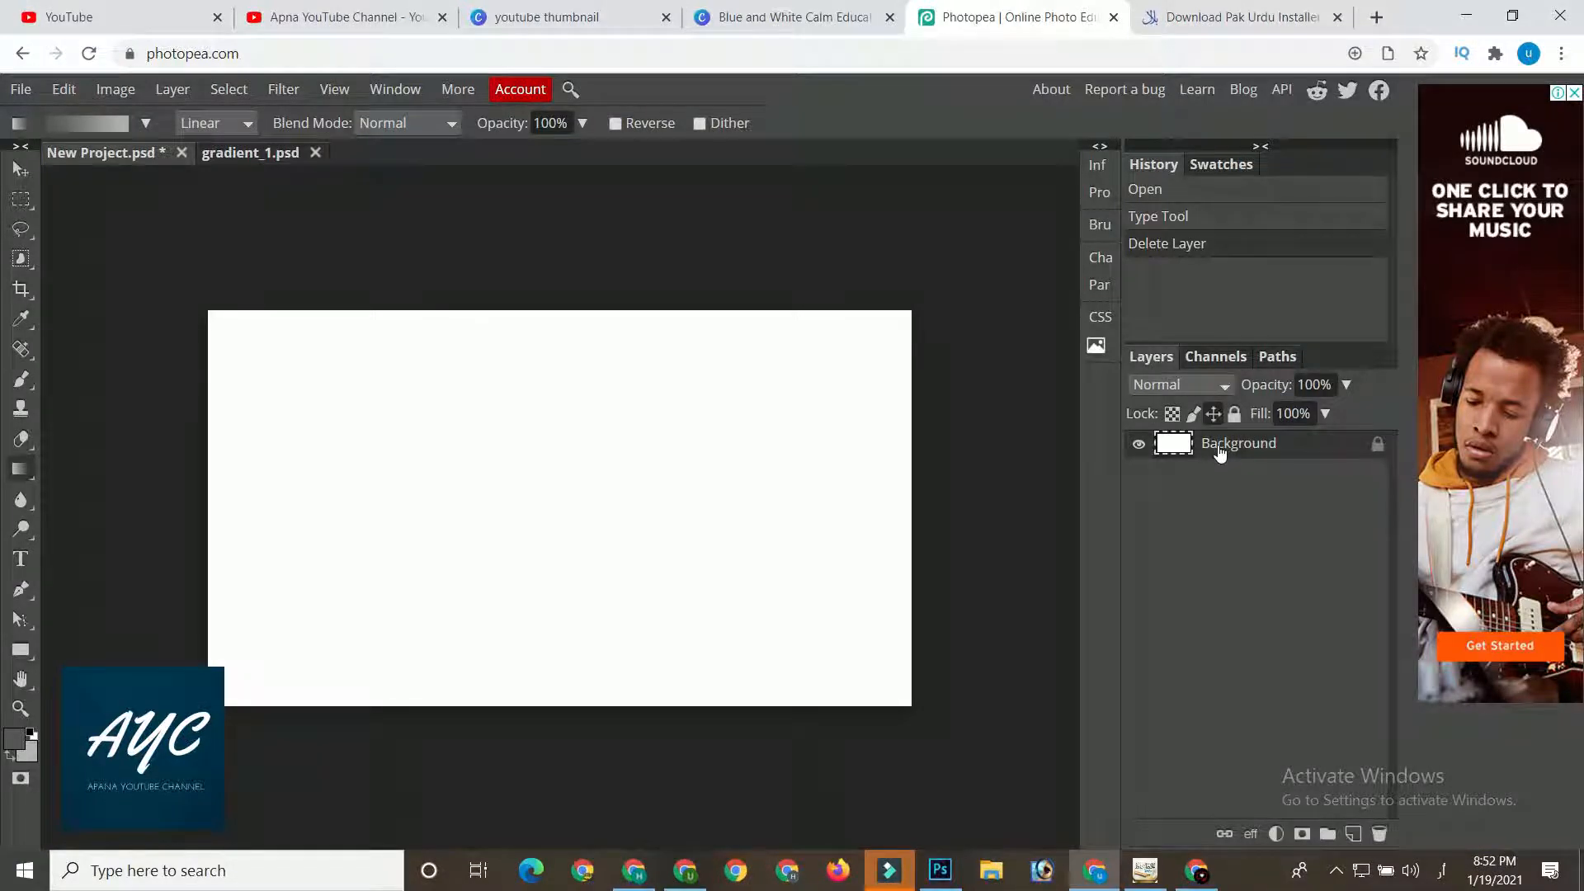
- Try a diagonal Linear gradient and a Radial gradient on the Background layer
left_click_drag(1227, 450, 1193, 461)
left_click_drag(275, 401, 860, 672)
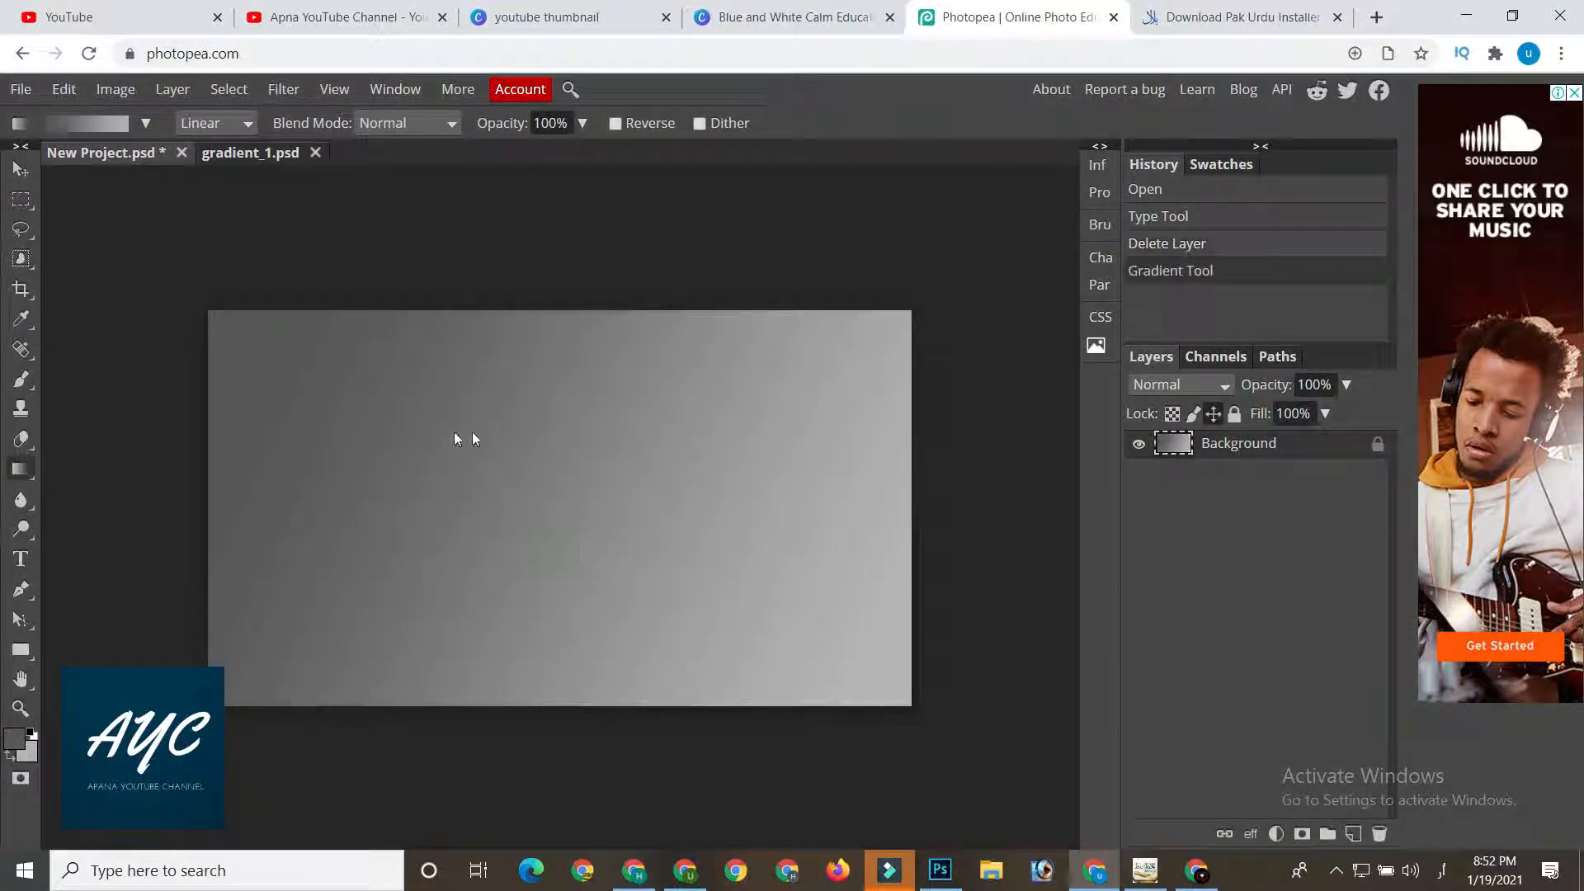
left_click(237, 130)
left_click(235, 162)
left_click_drag(322, 441, 878, 567)
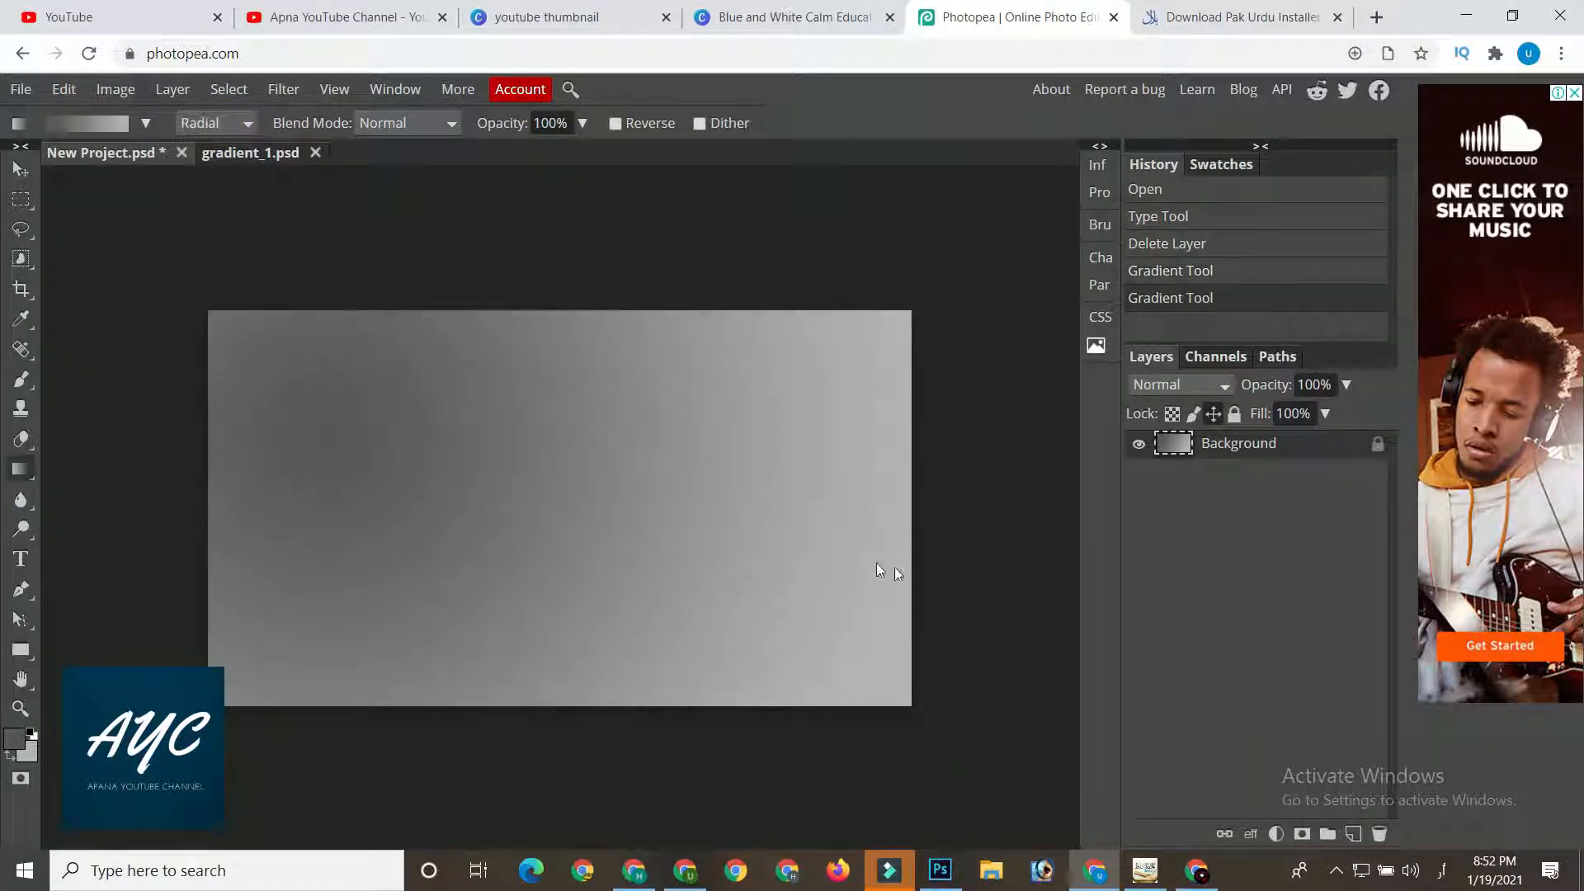
- Apply a Linear gradient almost horizontally across the full canvas width, running dark to light from the left side
left_click(225, 123)
left_click(216, 151)
left_click_drag(240, 460, 967, 492)
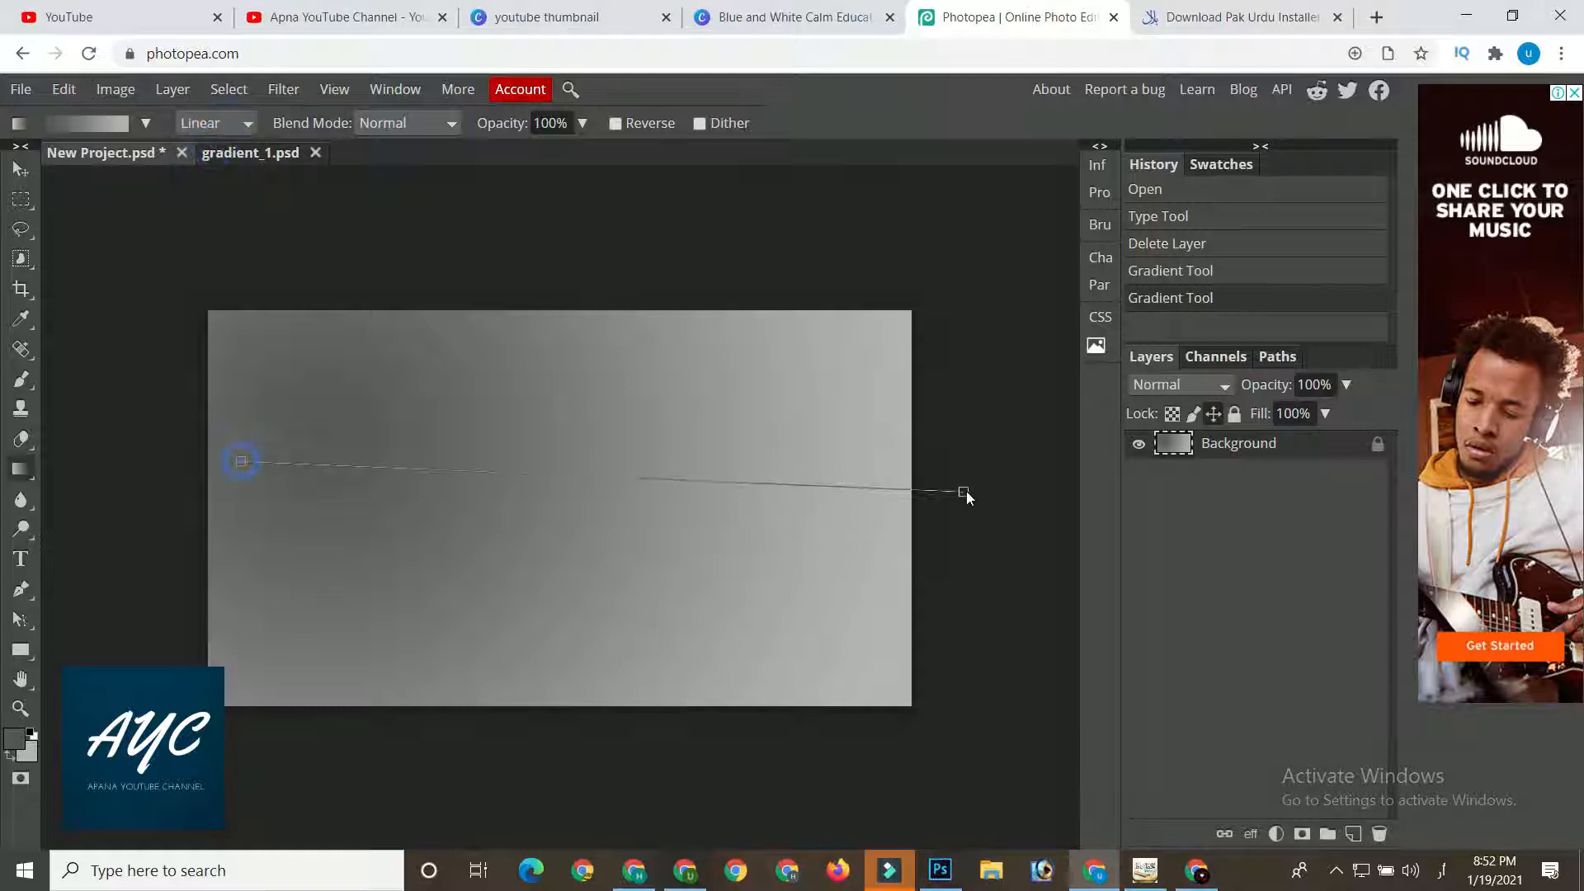
left_click(17, 170)
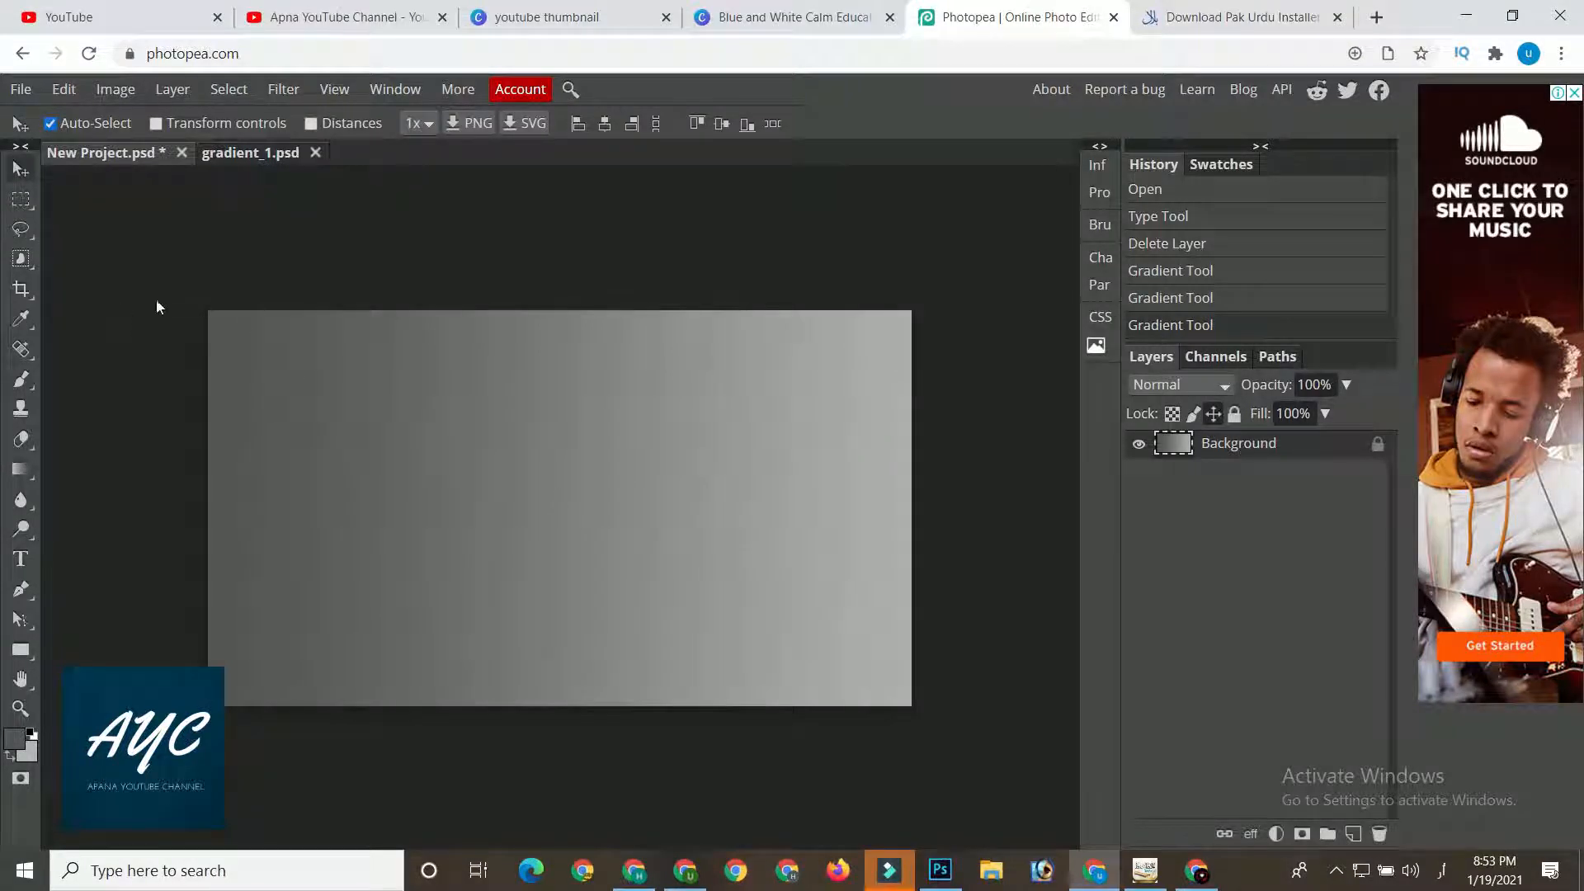
left_click(20, 89)
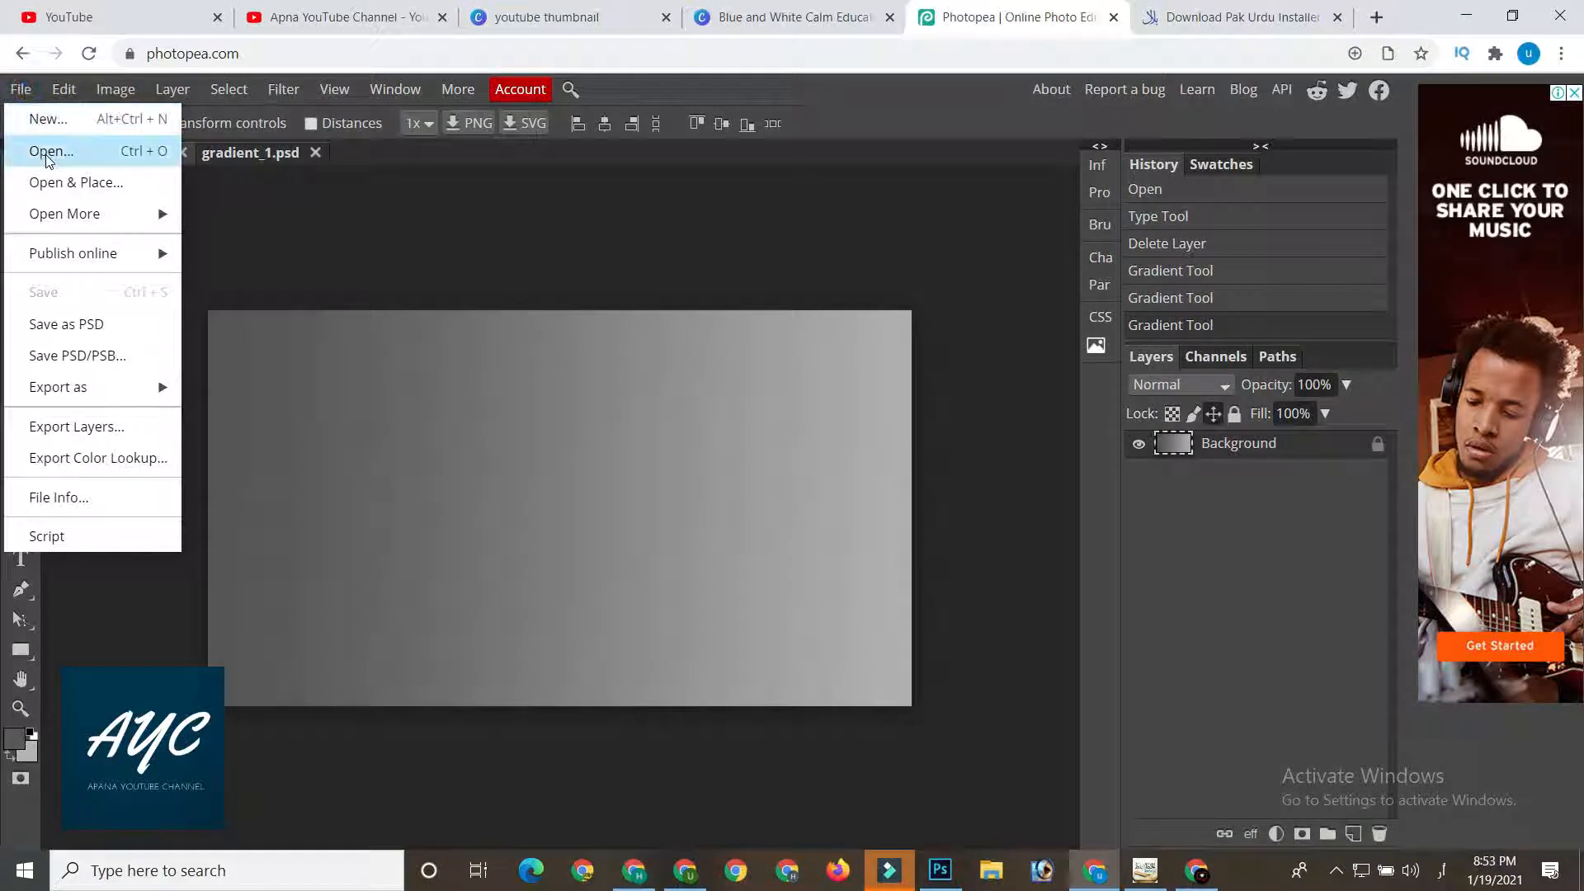
left_click(47, 159)
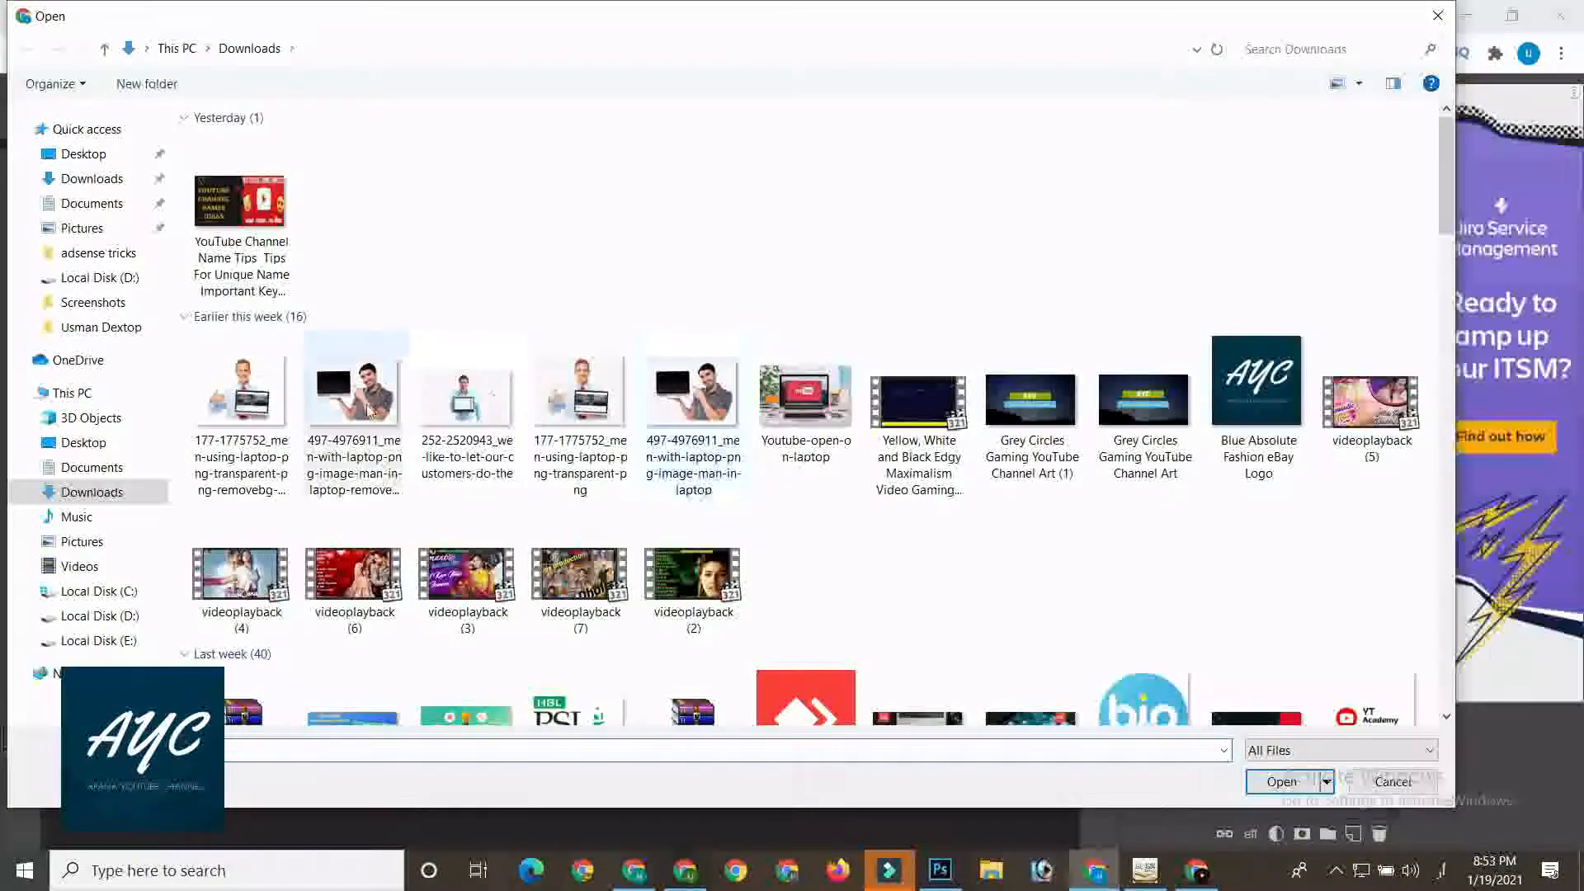
double_click(373, 422)
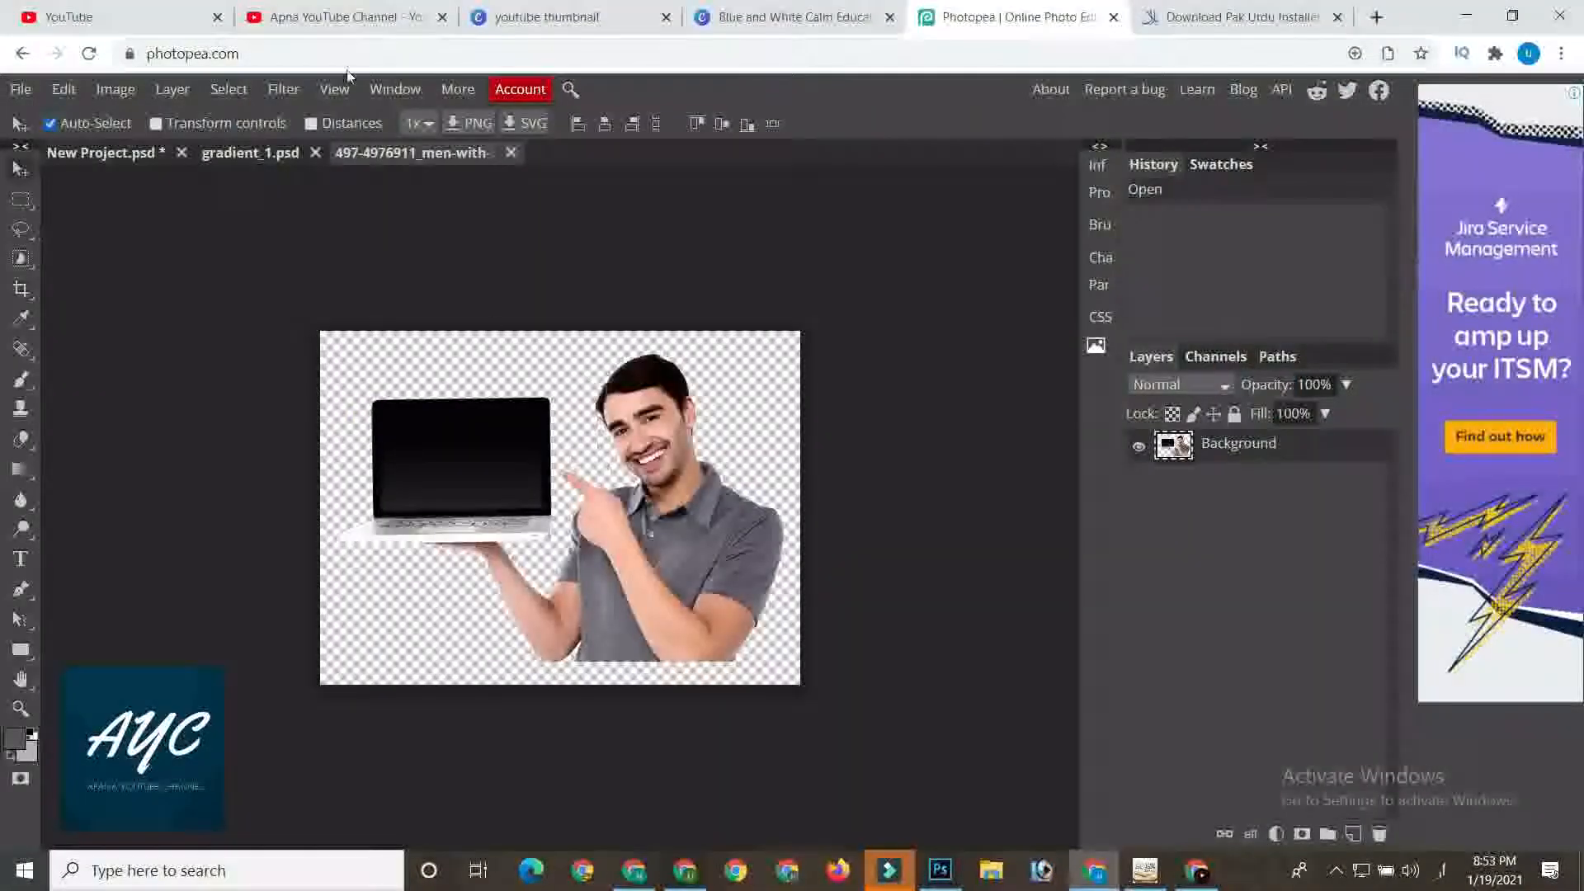
- Close gradient_1.psd and copy the man-with-laptop image into New Project.psd as a new layer
left_click(236, 152)
left_click(315, 152)
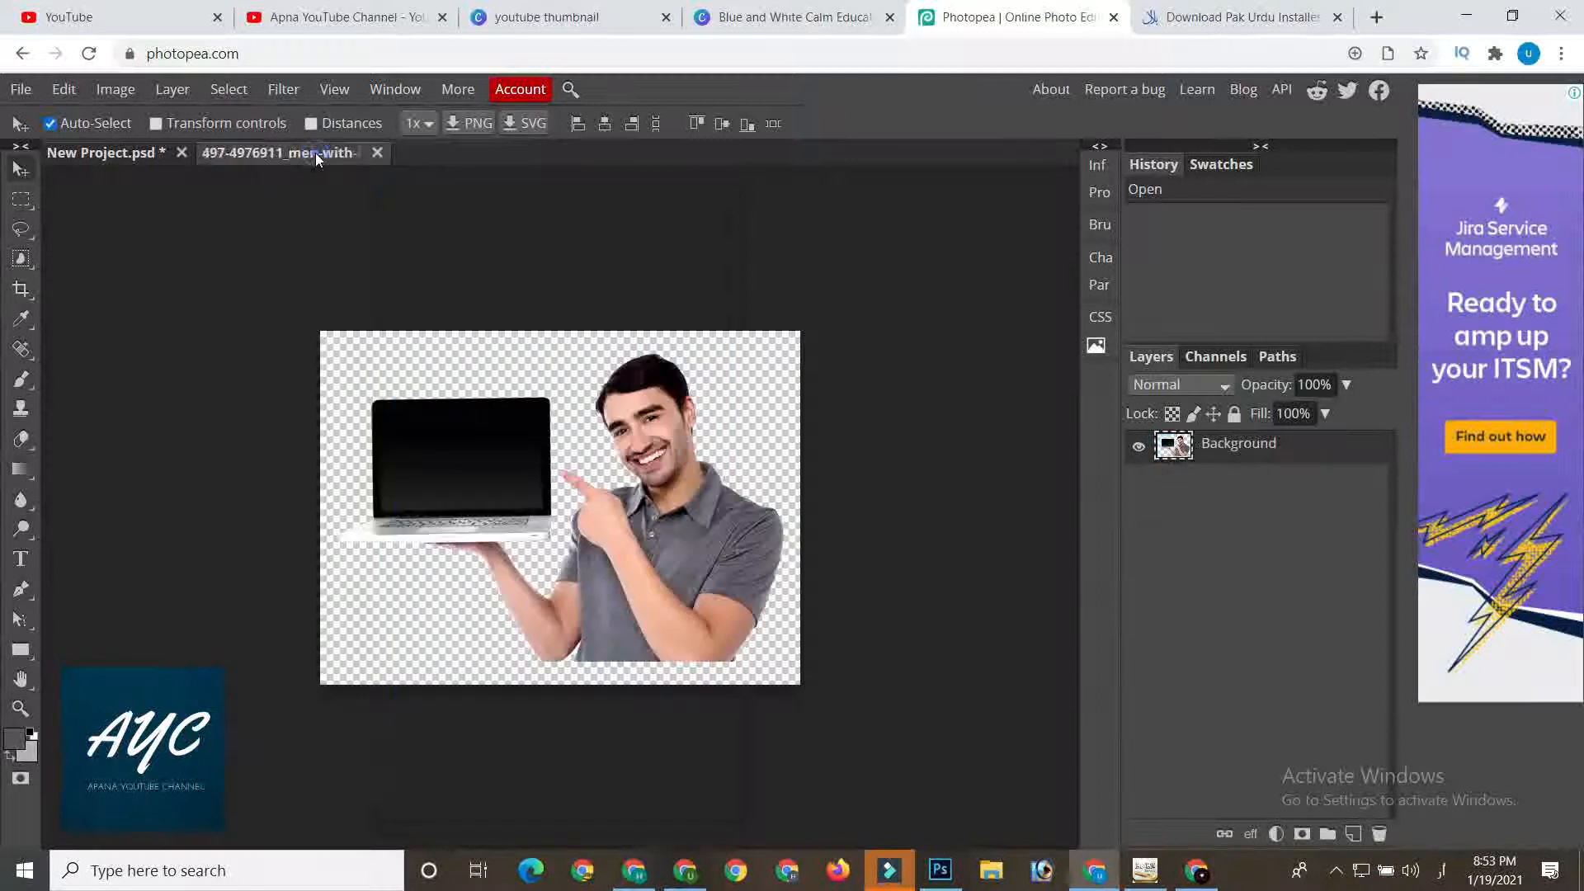
left_click_drag(434, 393, 688, 542)
key("ctrl+t")
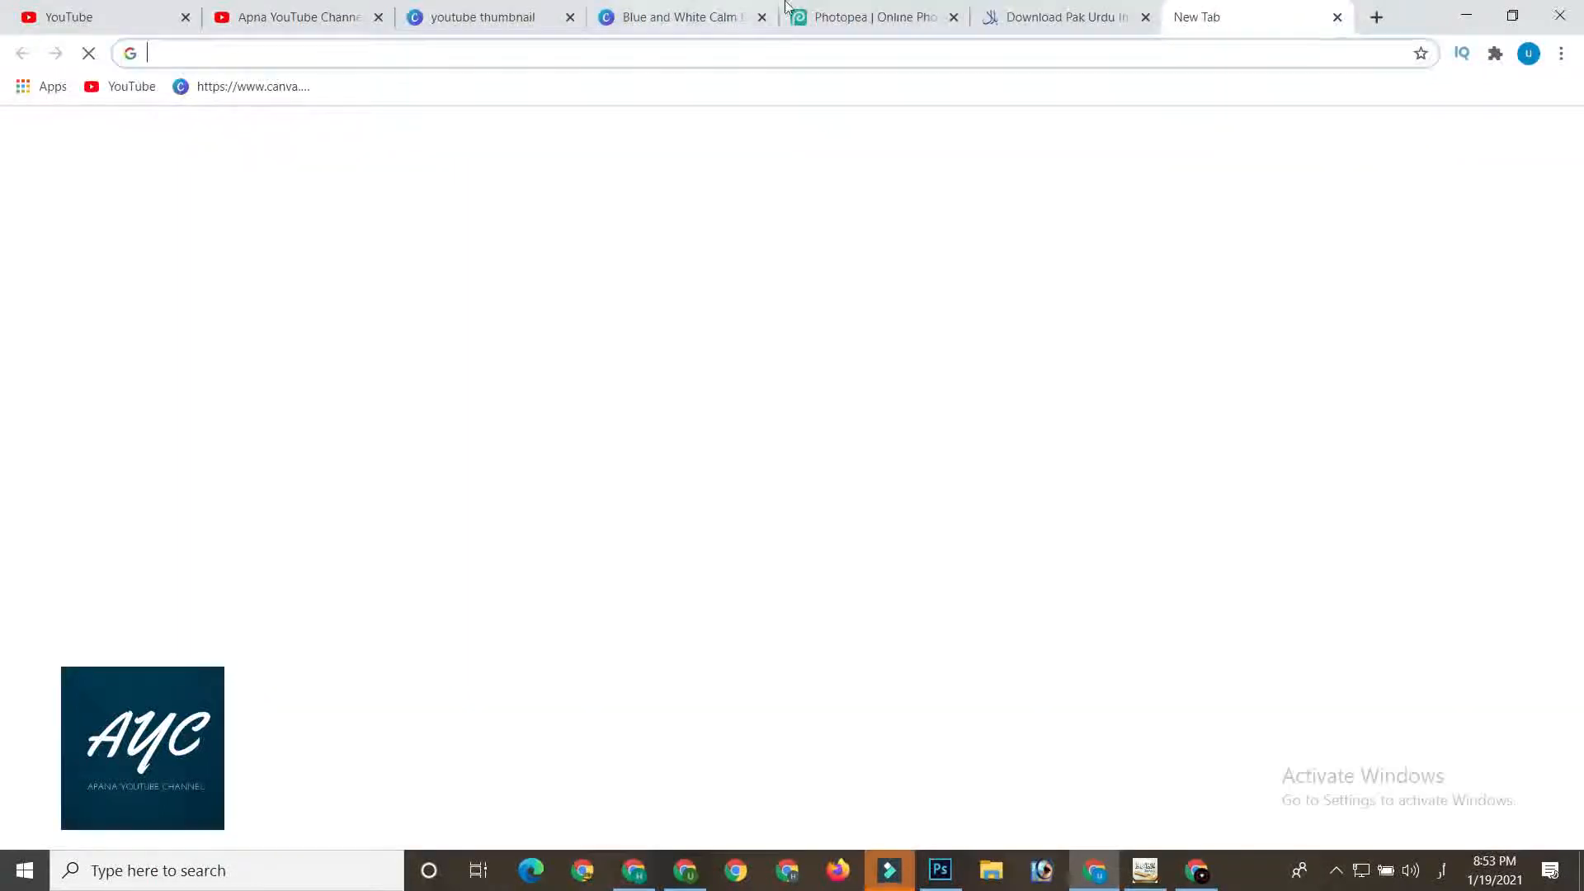
left_click(1337, 19)
left_click(1175, 18)
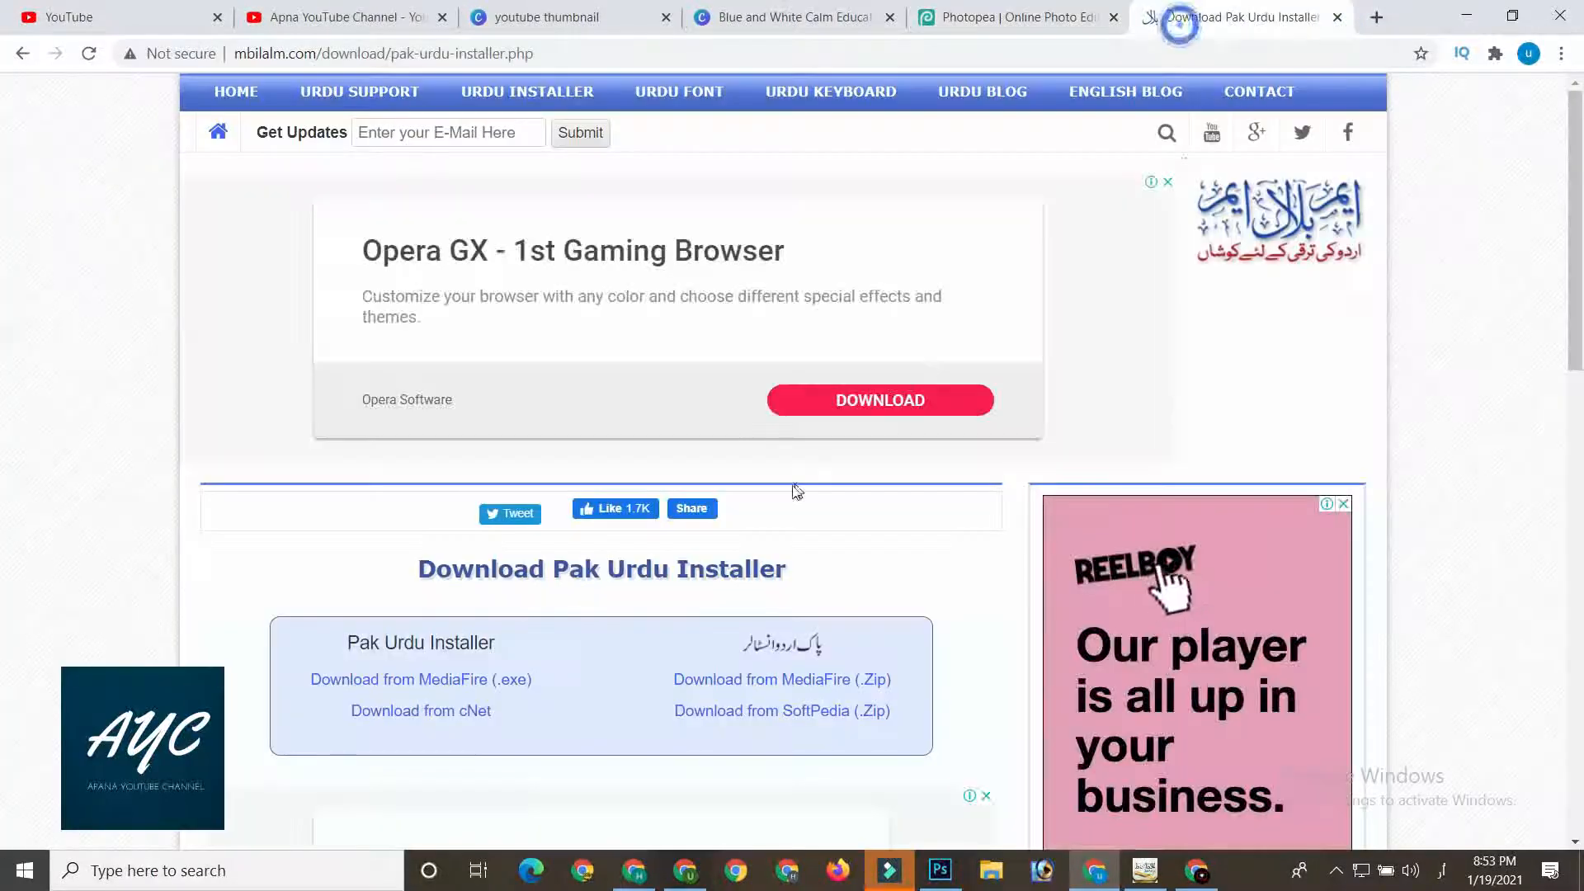
left_click(932, 8)
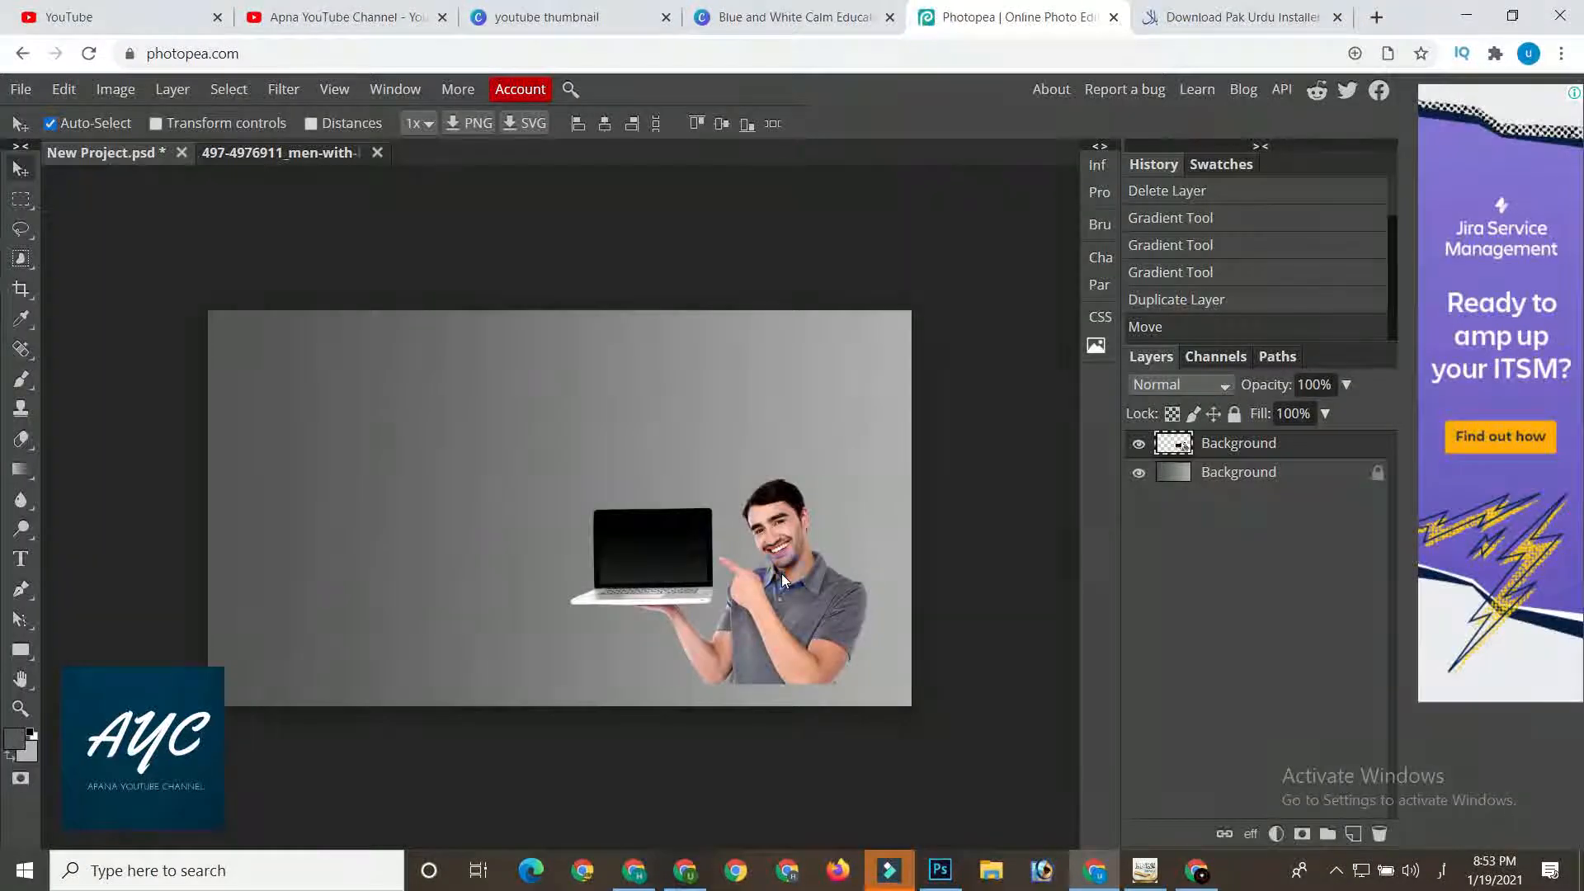
- Move the man-with-laptop layer into the lower-right corner of the gradient canvas
left_click_drag(772, 570, 754, 522)
right_click(754, 522)
left_click(798, 541)
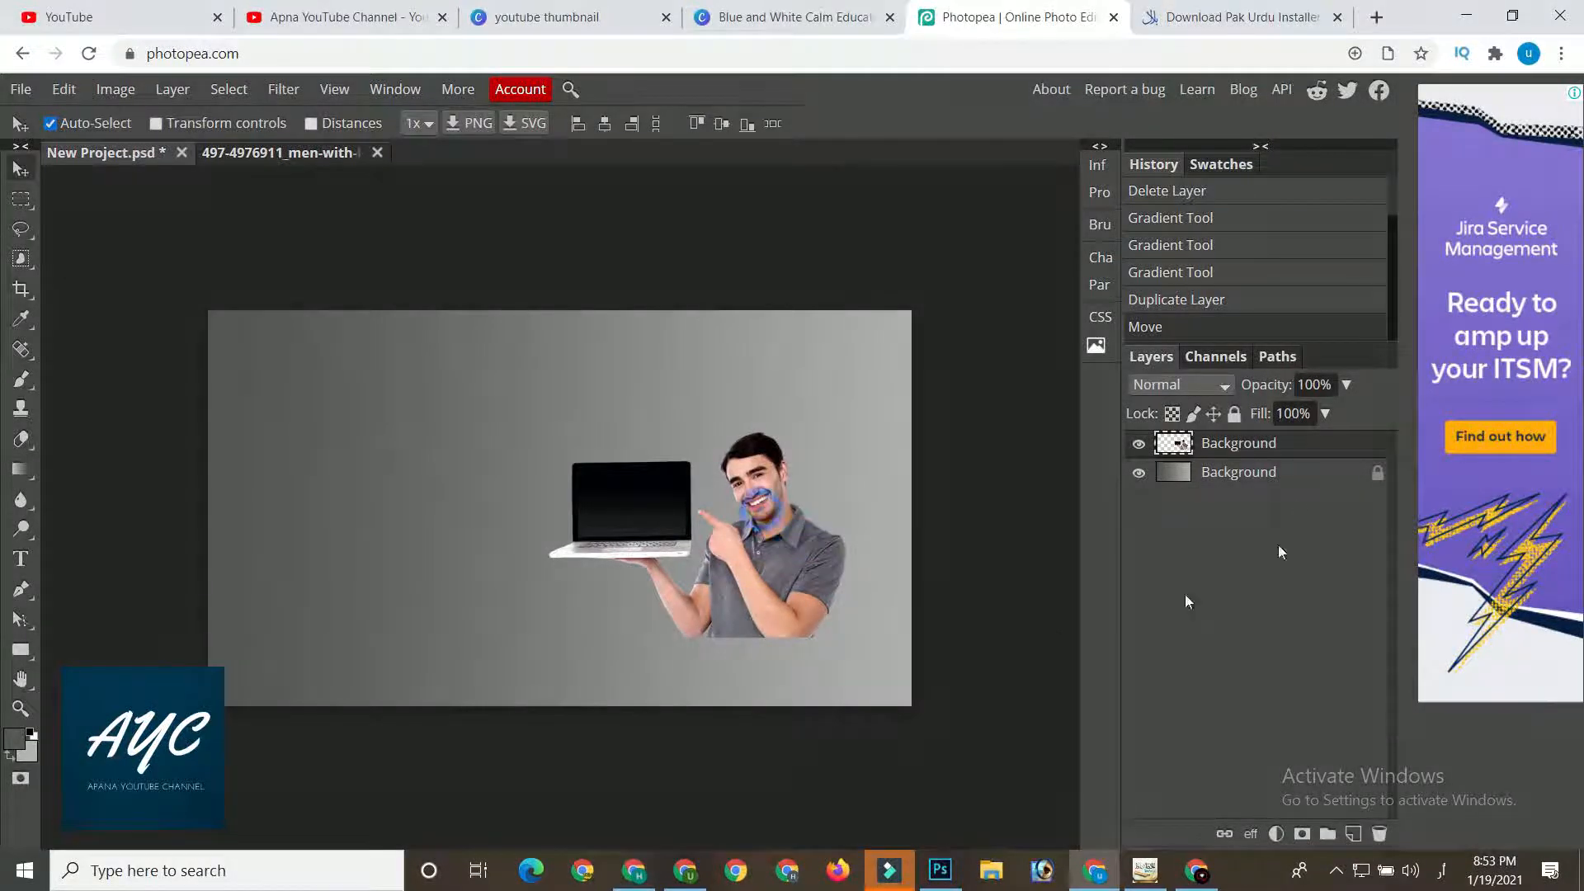
left_click(1262, 485)
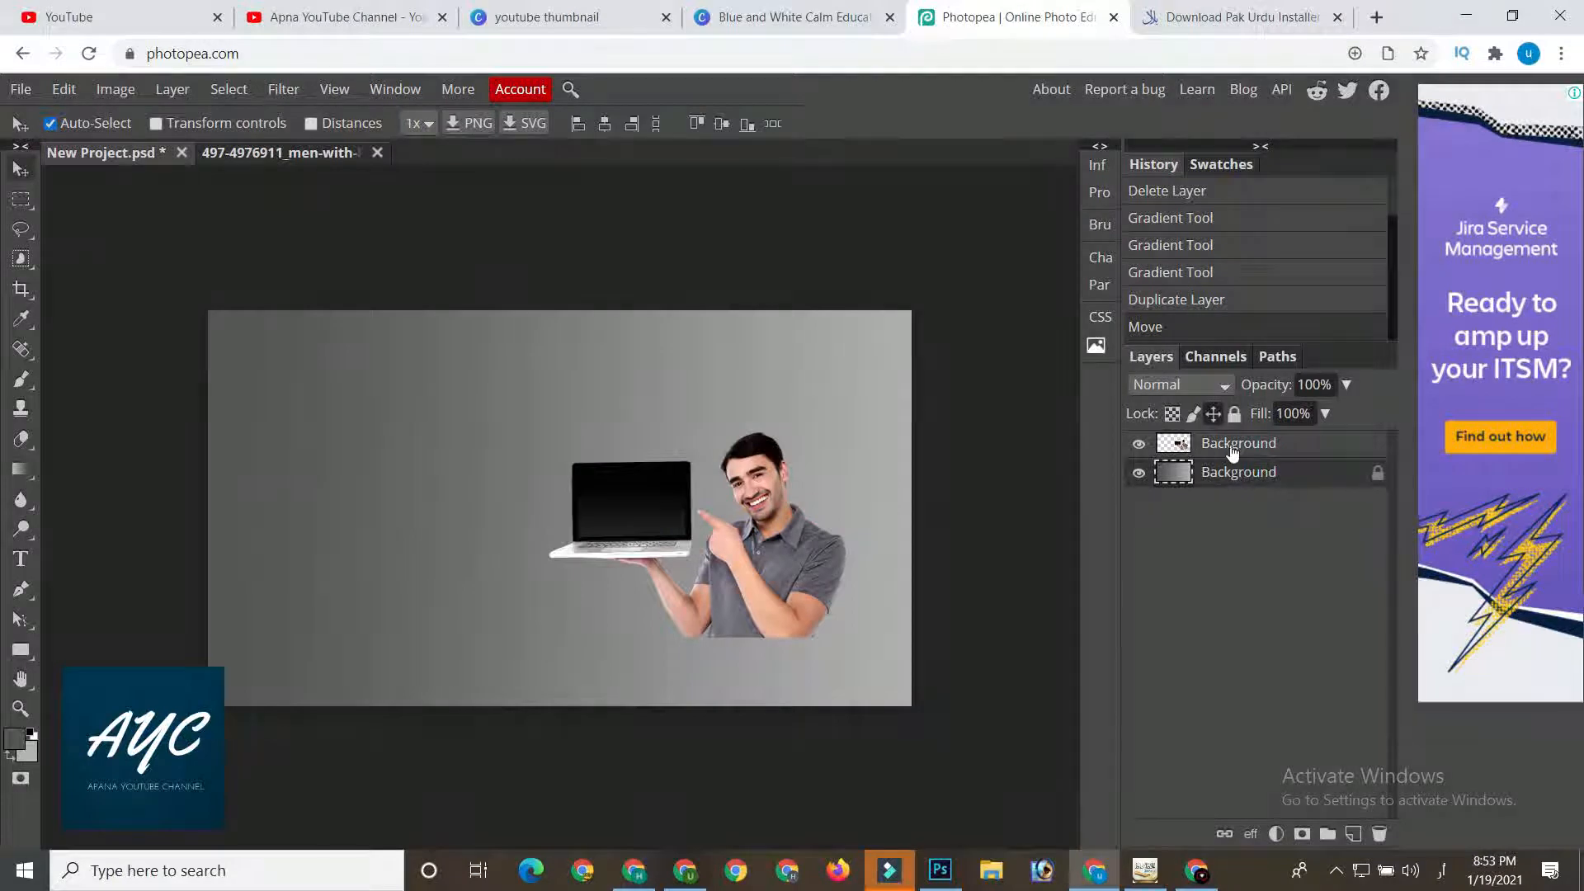
left_click(1232, 452)
left_click_drag(764, 540, 837, 633)
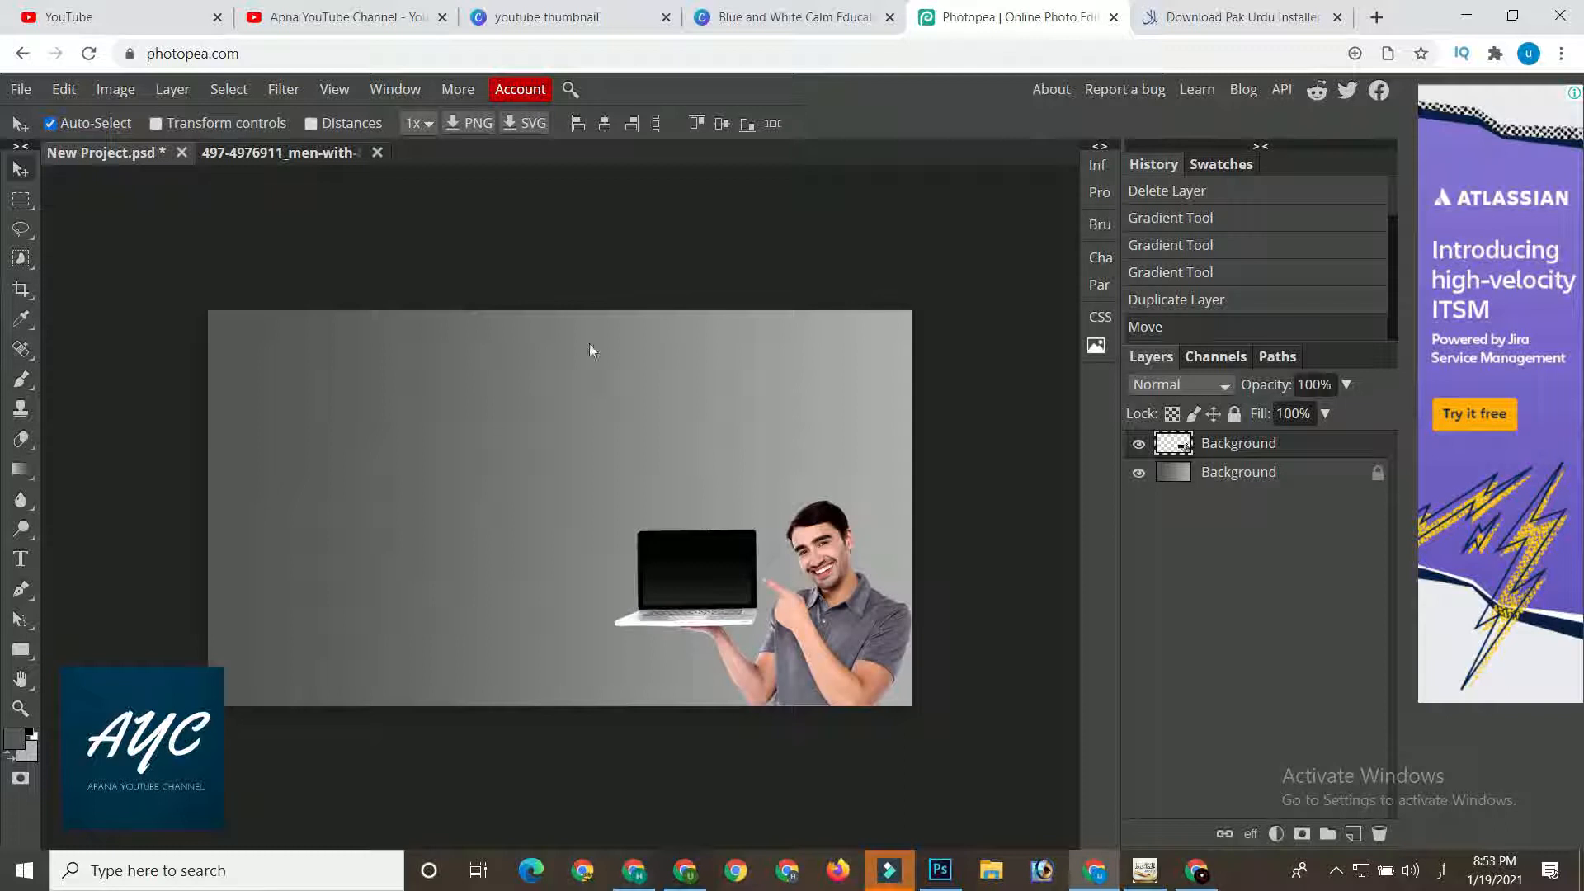
- Add the three-line text "How To / Make Money / Online" at the canvas's upper left, using the English (United States) keyboard
left_click(21, 559)
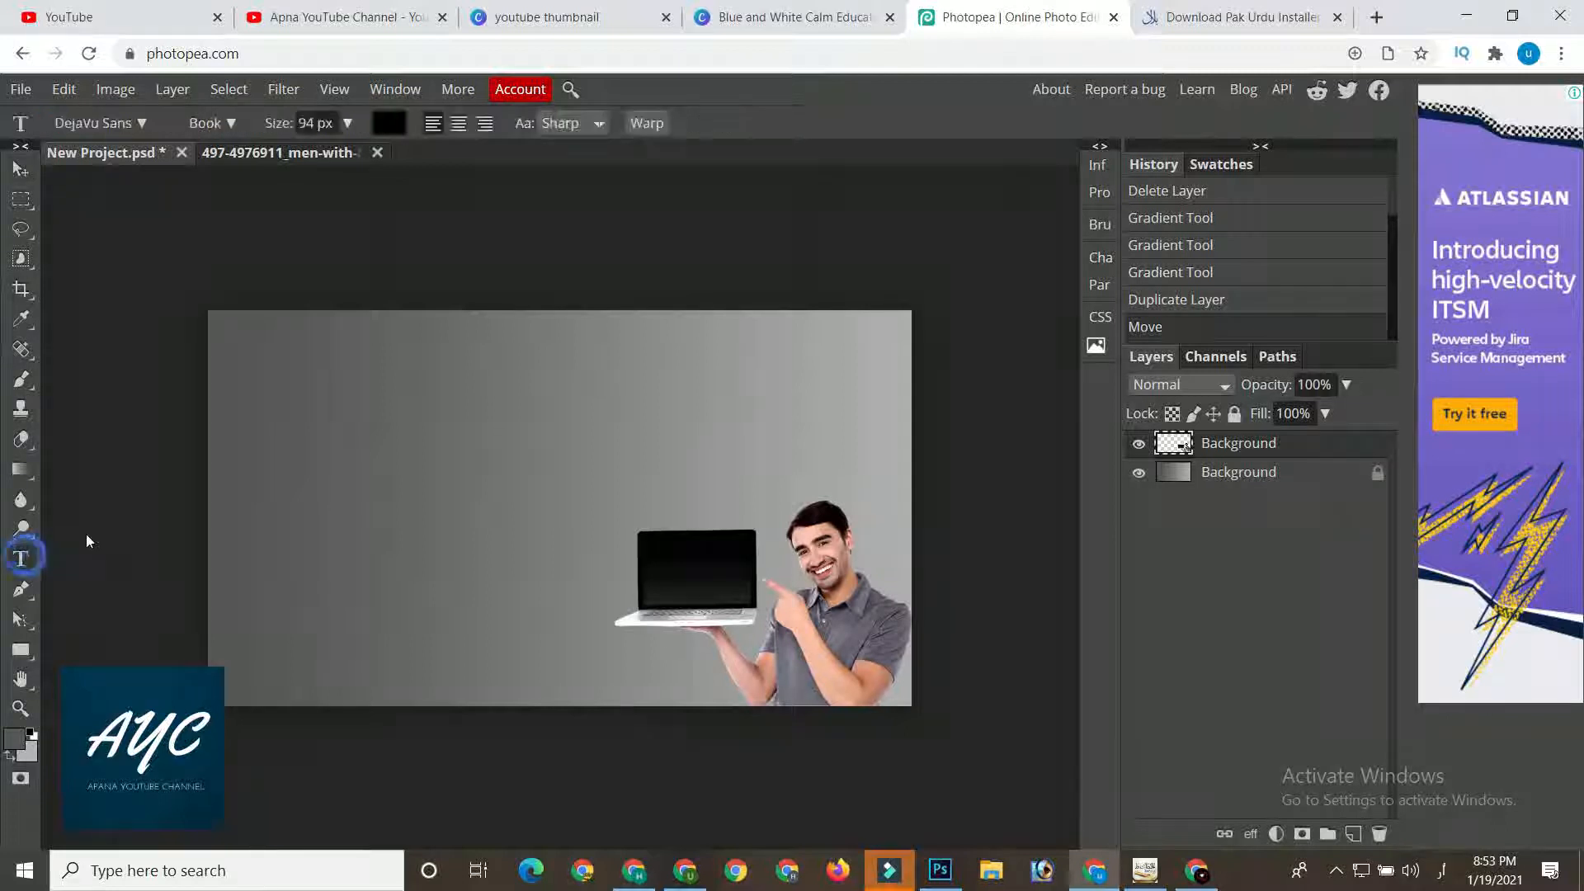
left_click(295, 413)
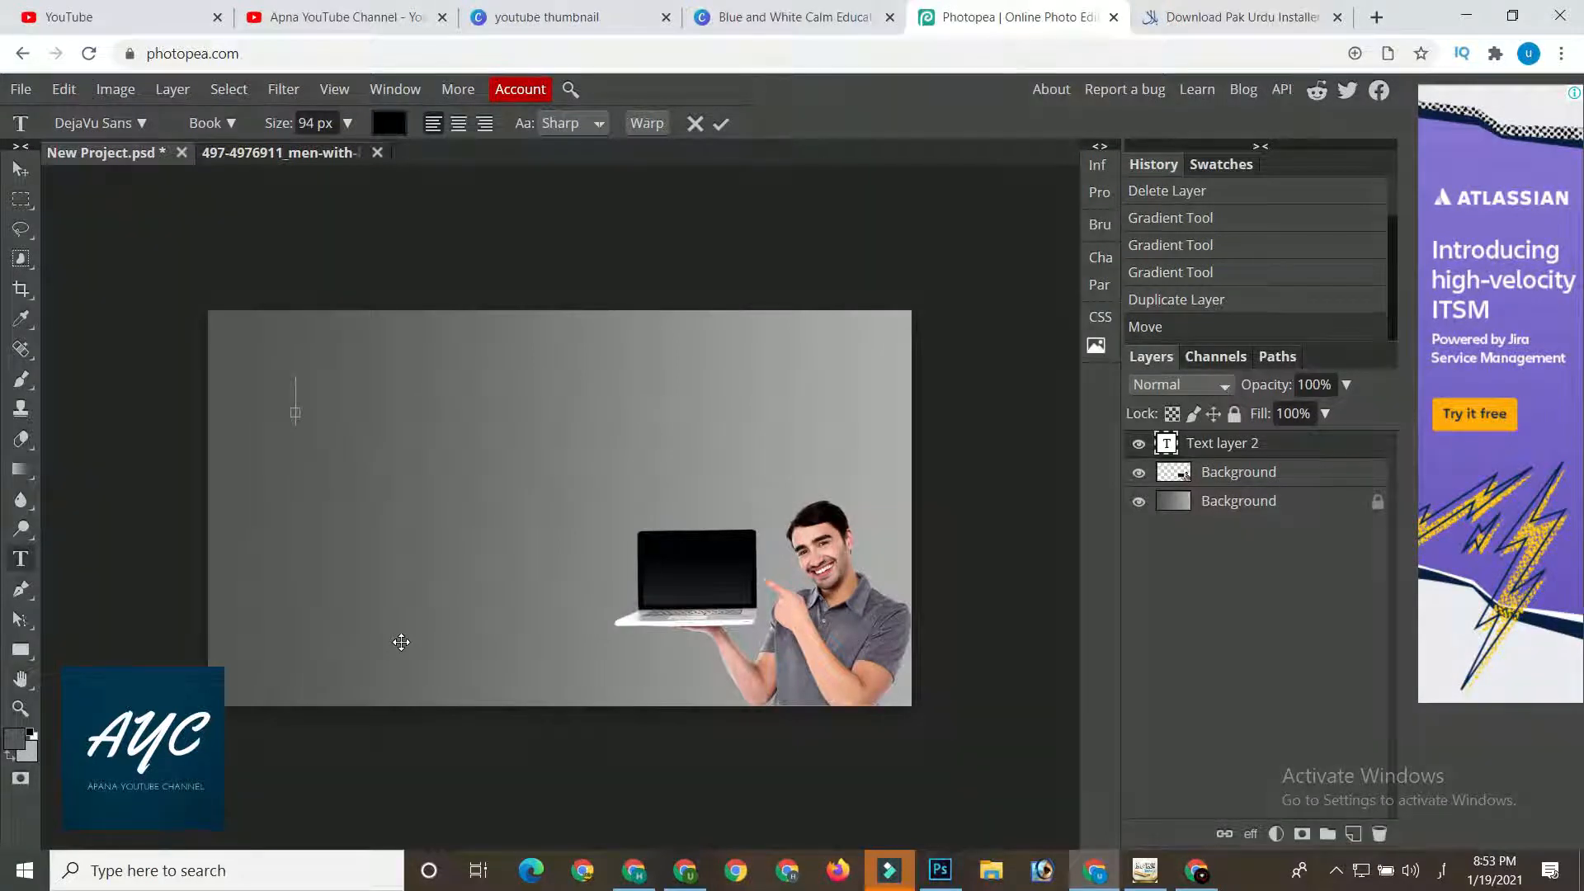
type("حہو")
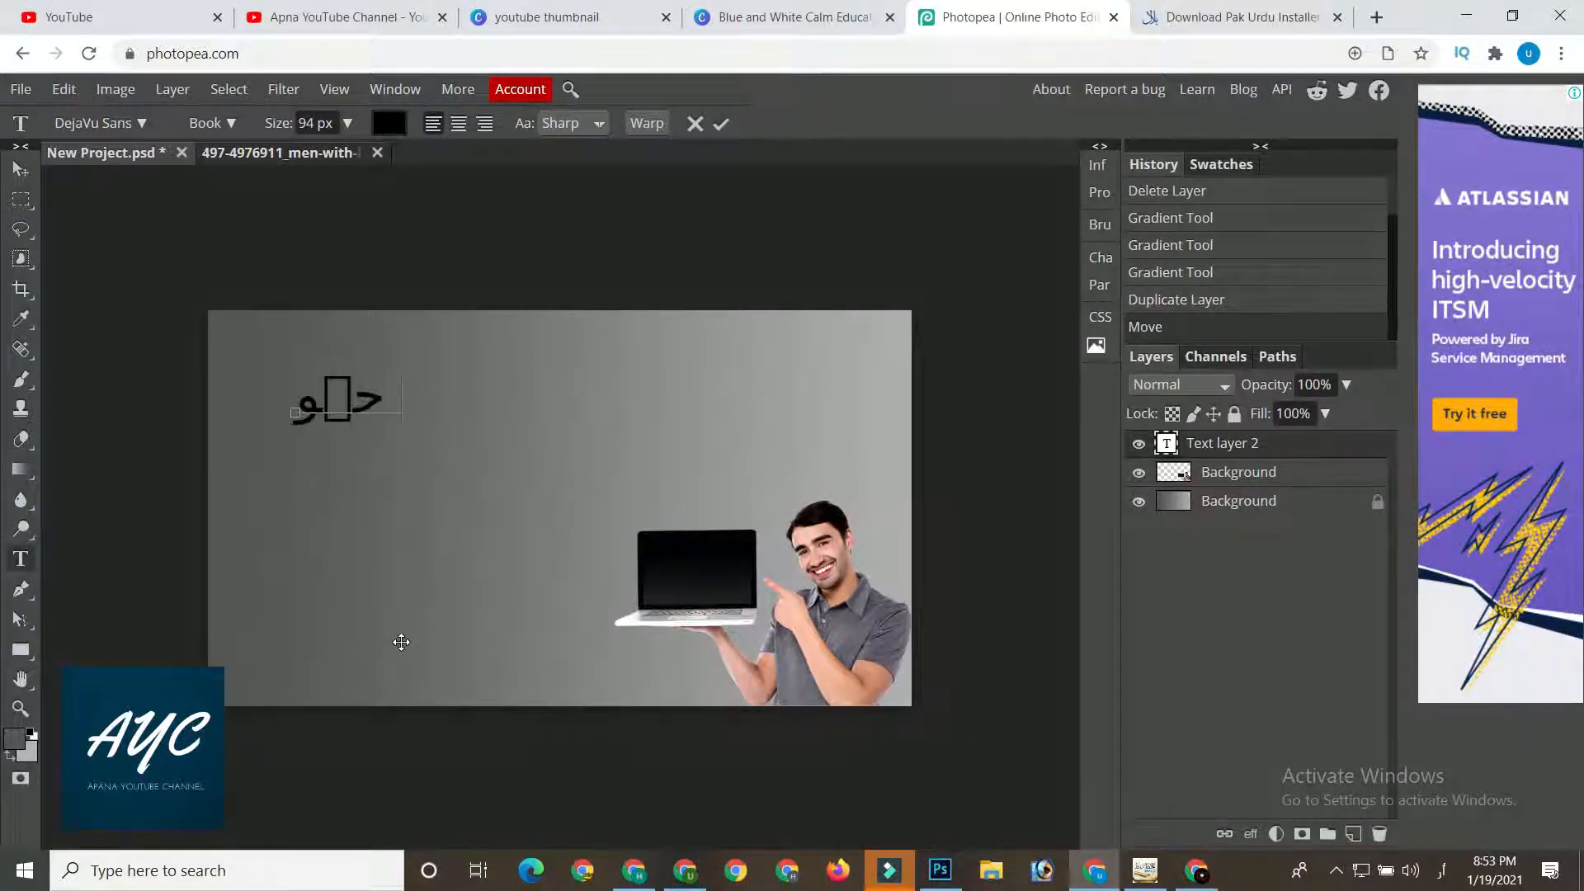
key("BackSpace")
key("BackSpace")
key("BackSpace")
key("super+space")
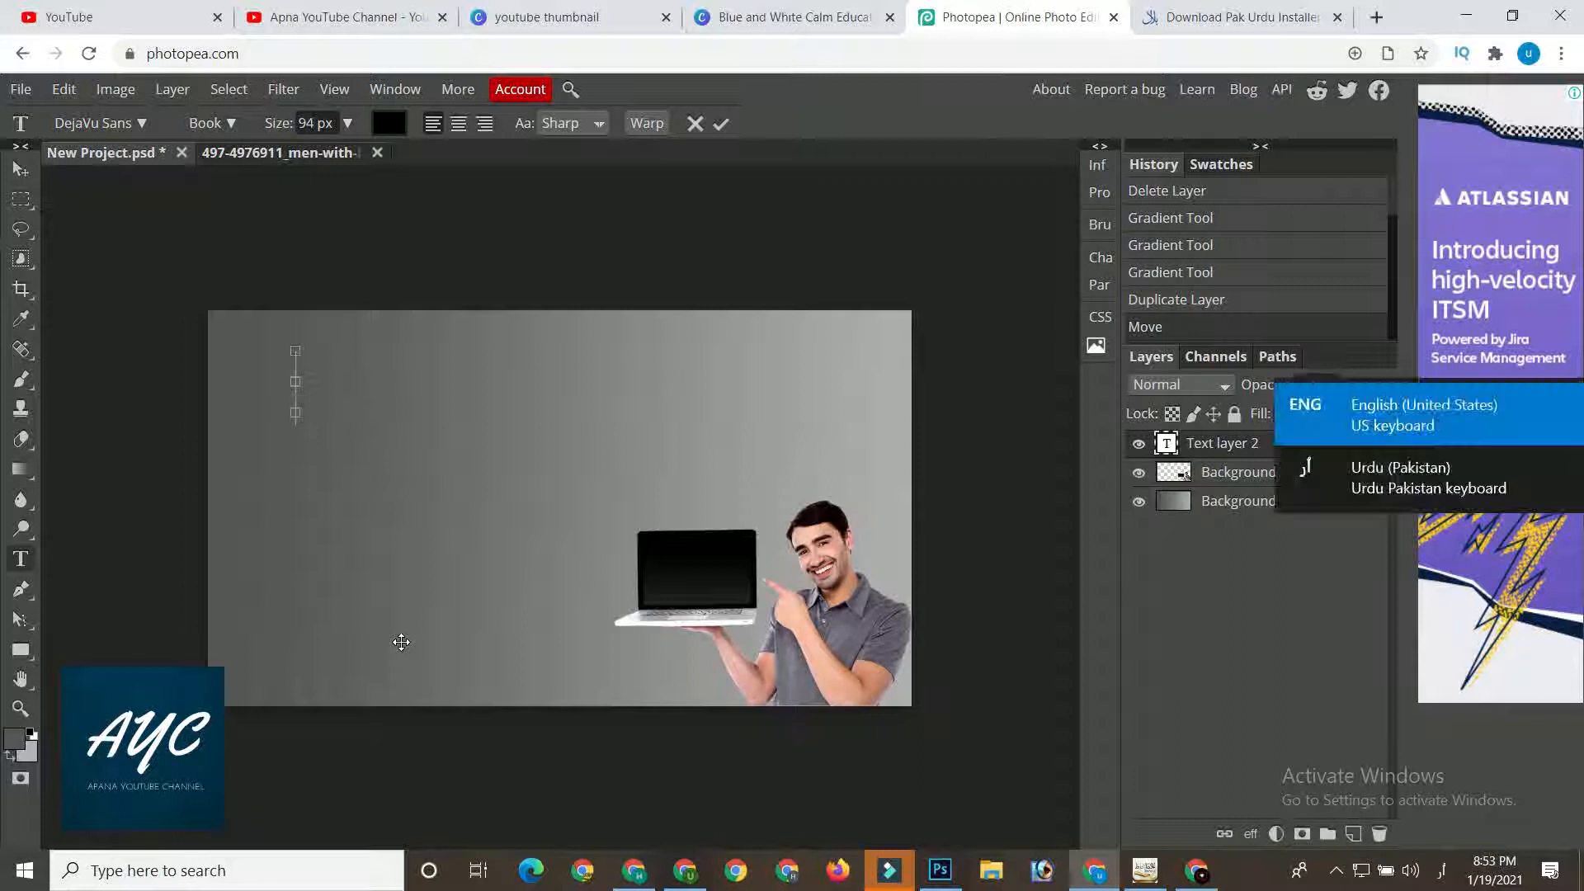
type("How To ")
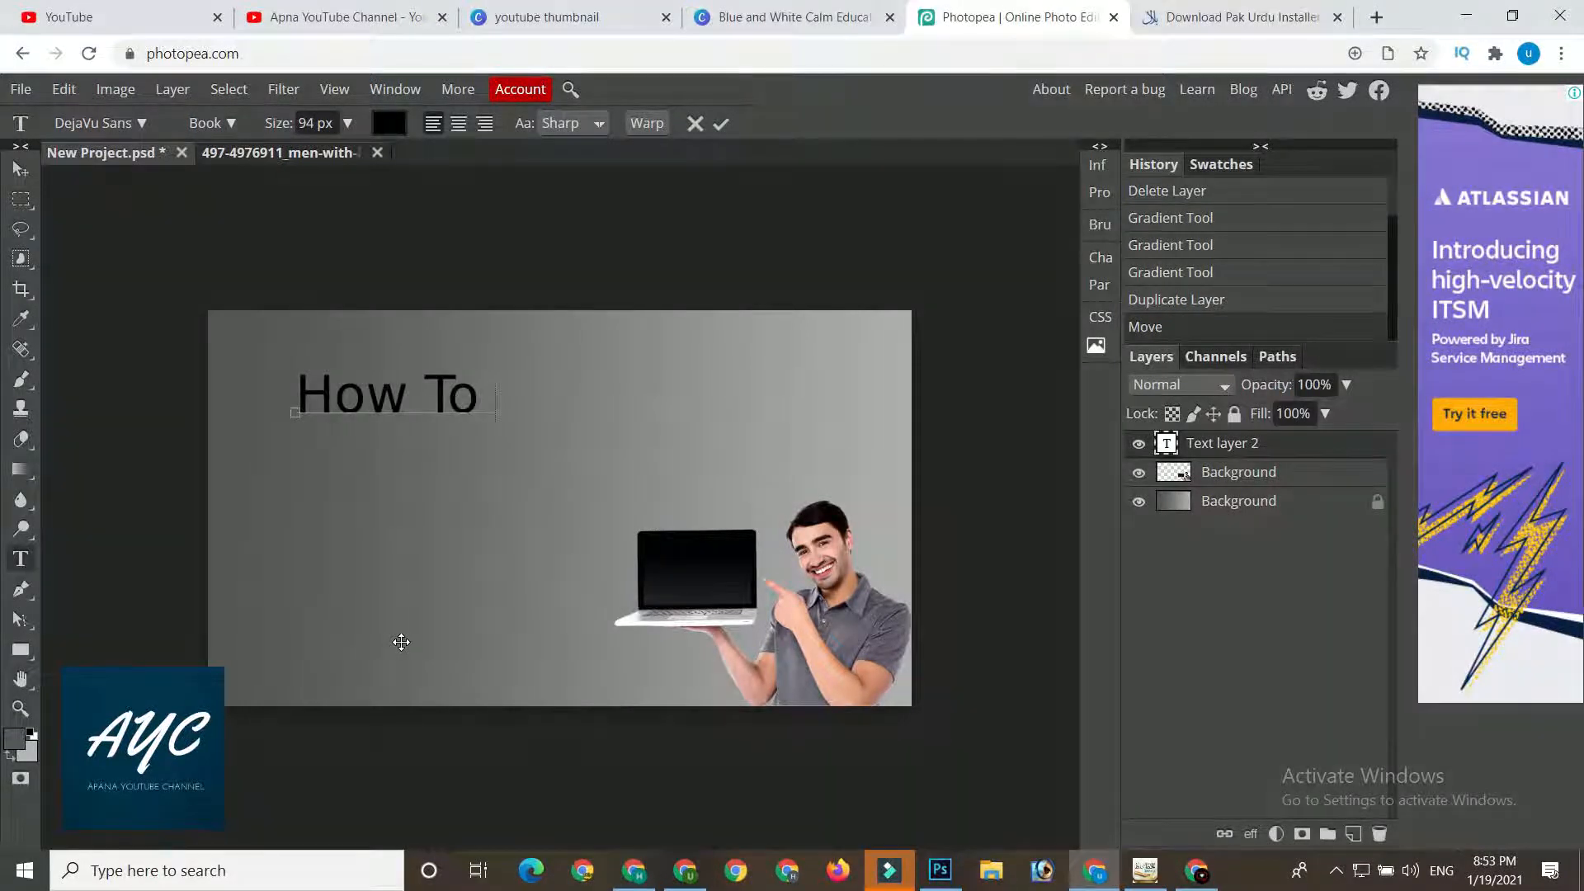
type("Make M")
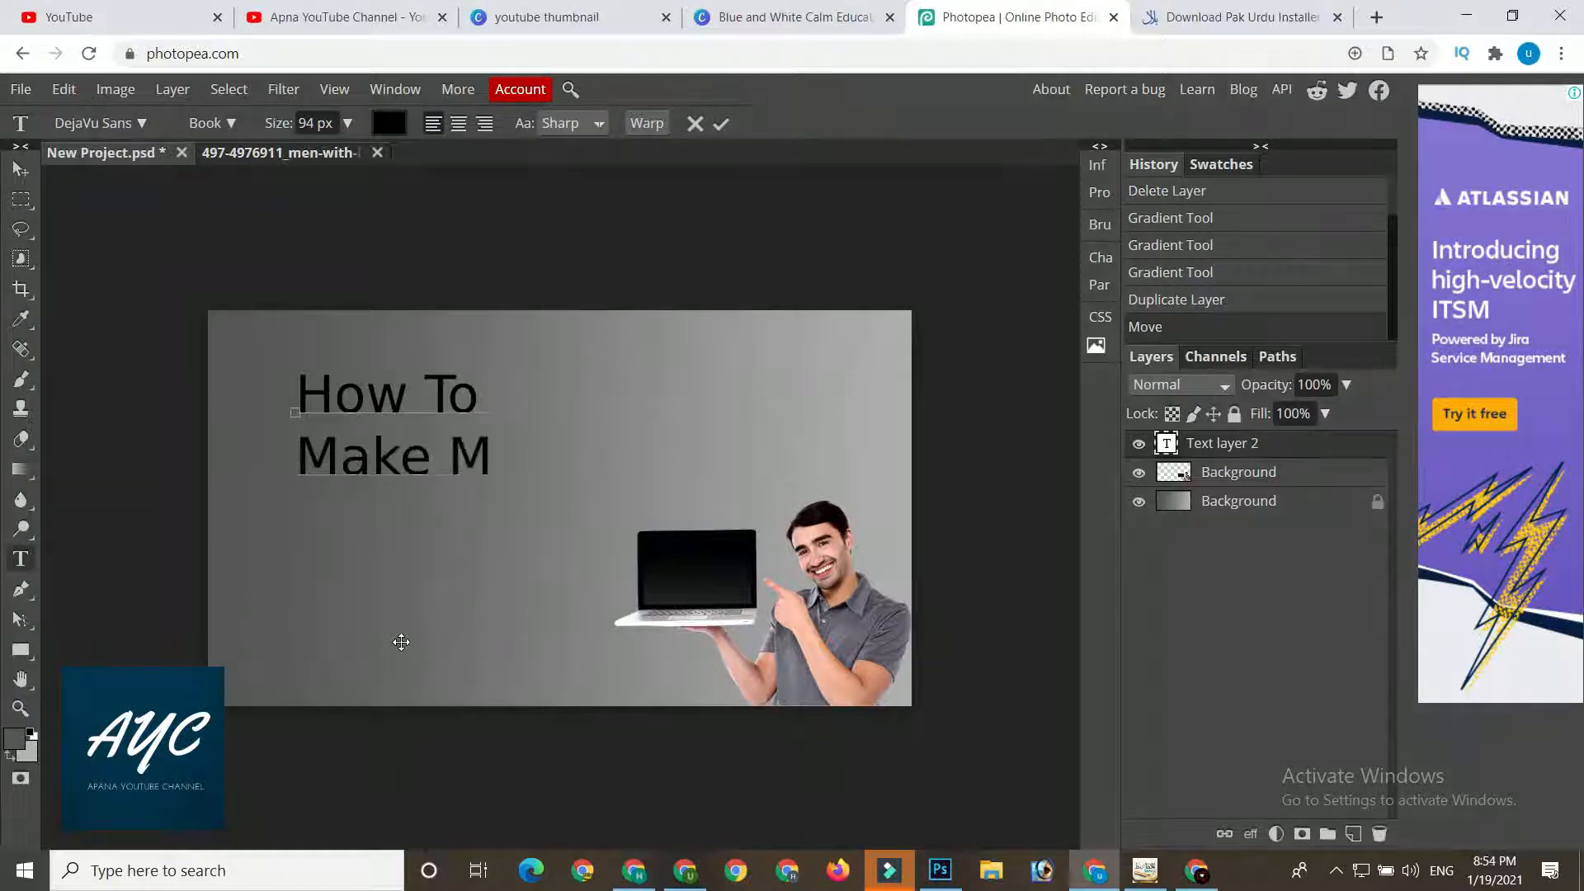
type("oney ")
type("Online")
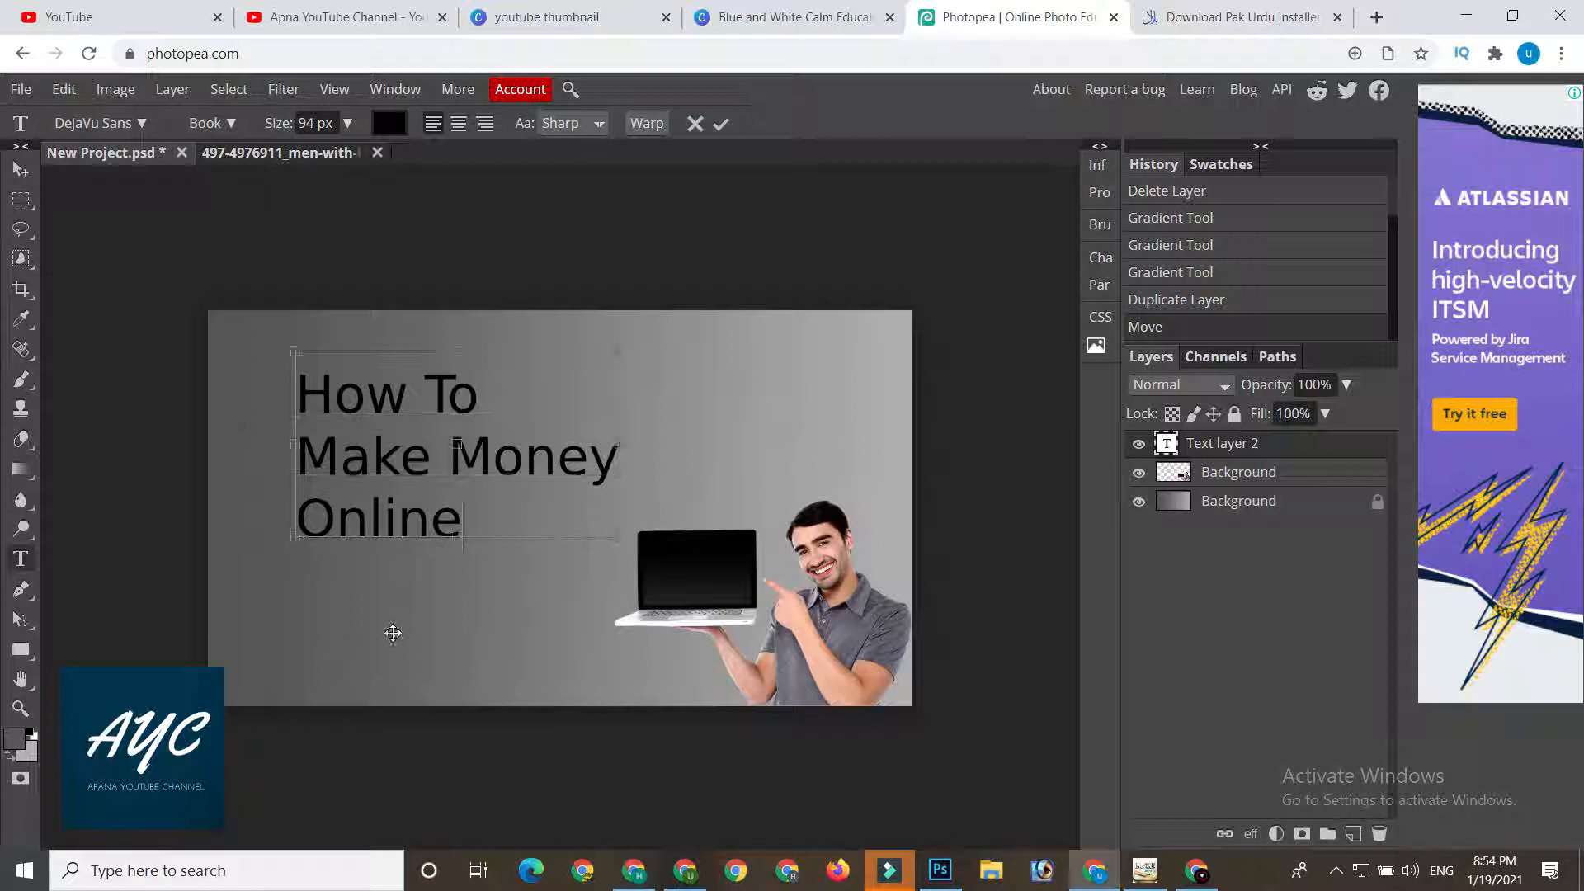
- Try the Impact Label font on the whole "How To Make Money Online" text
key("ctrl+a")
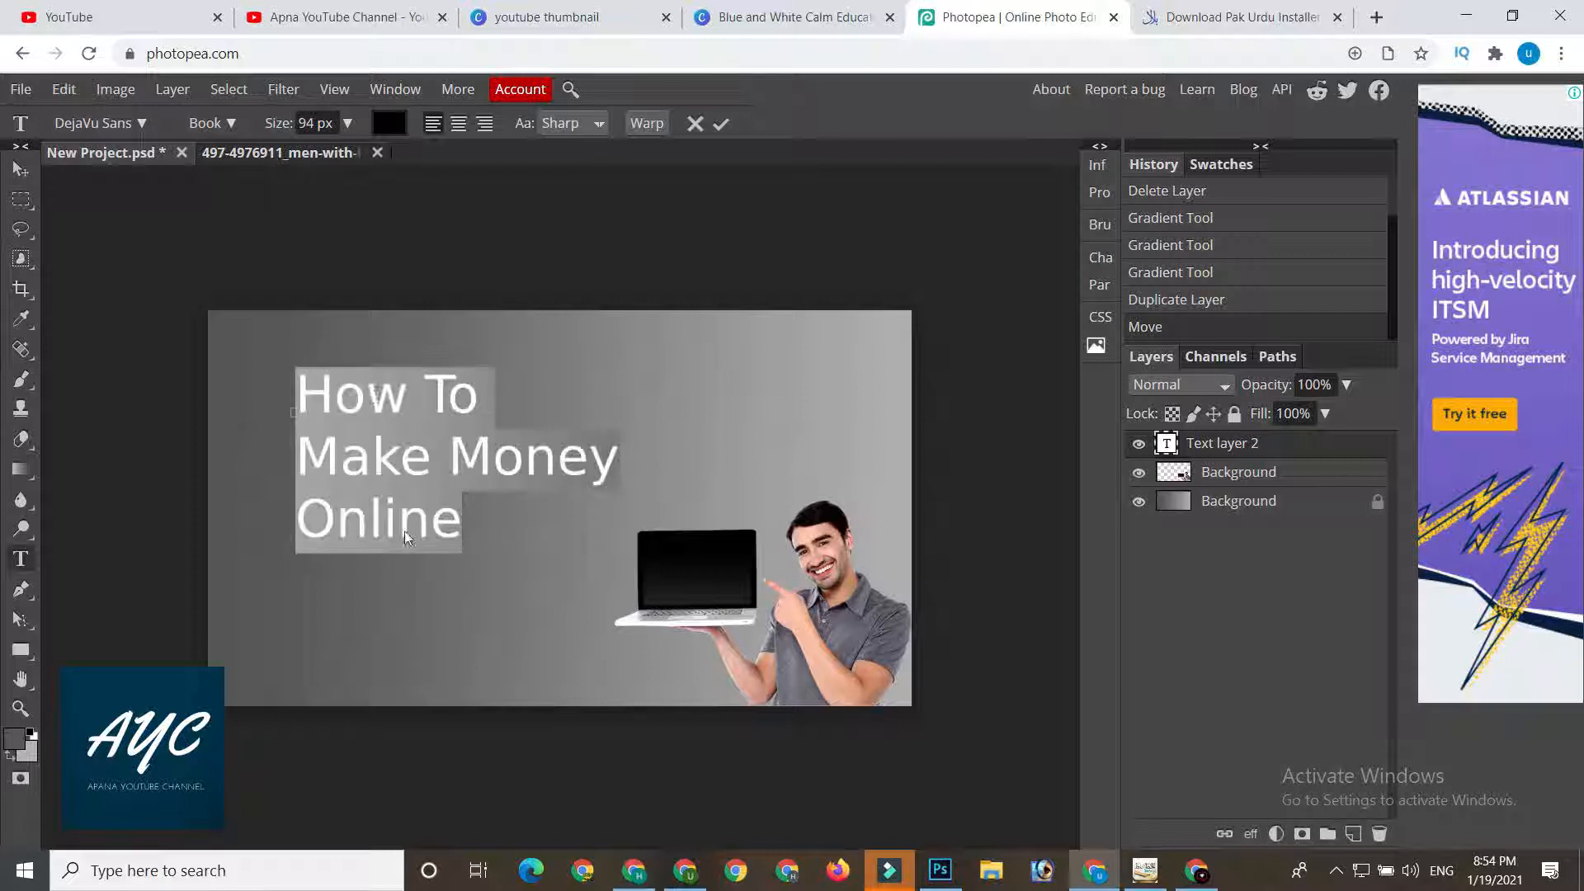
left_click(120, 123)
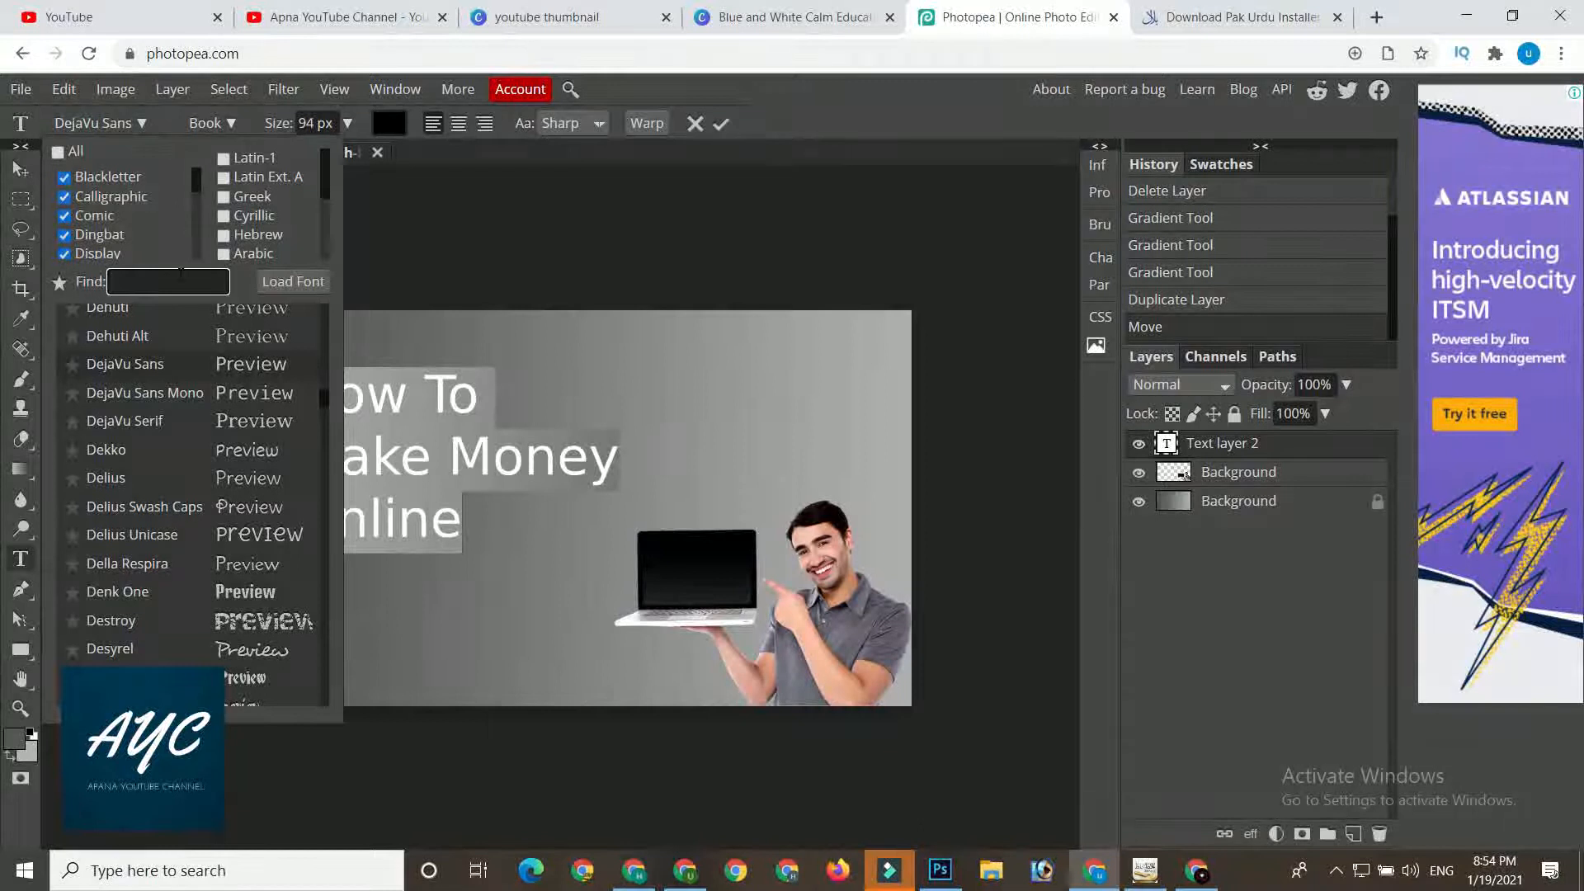
type("im")
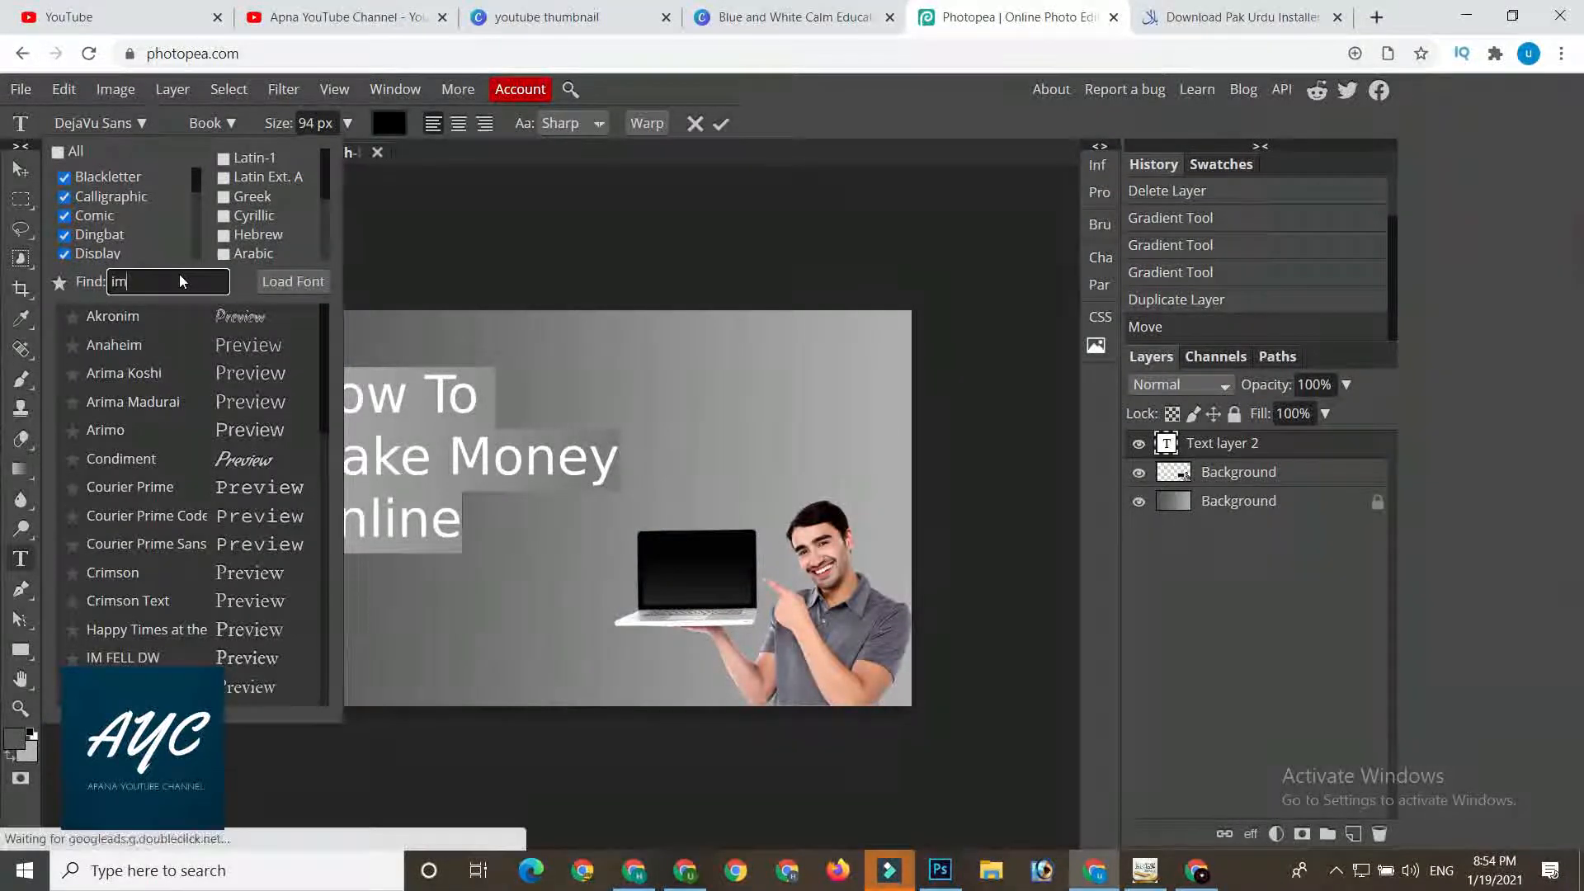
type("p")
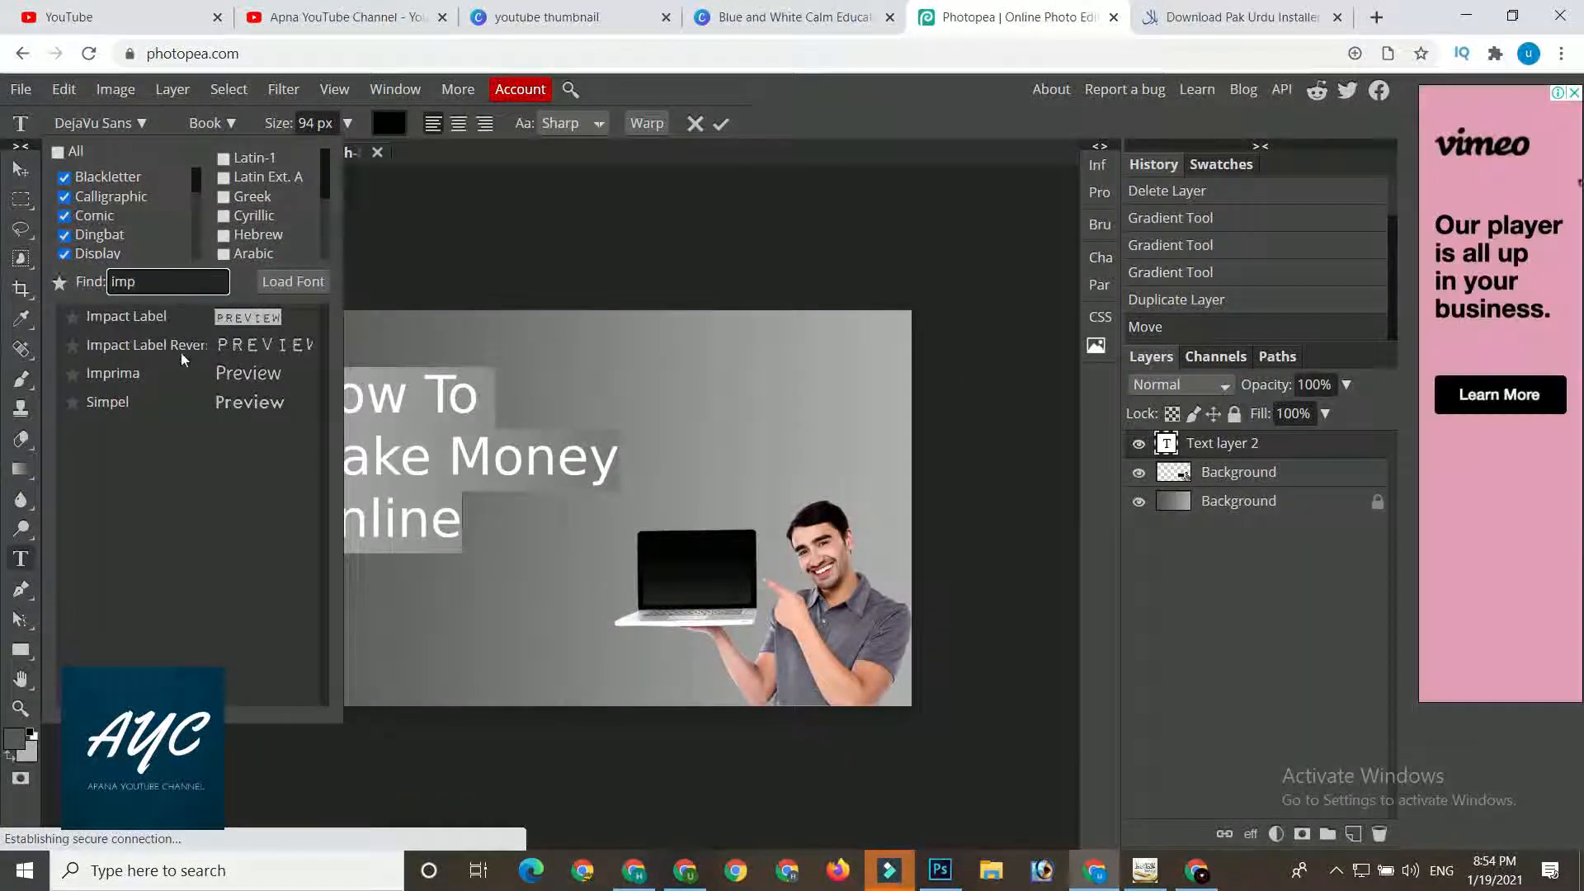
left_click(165, 315)
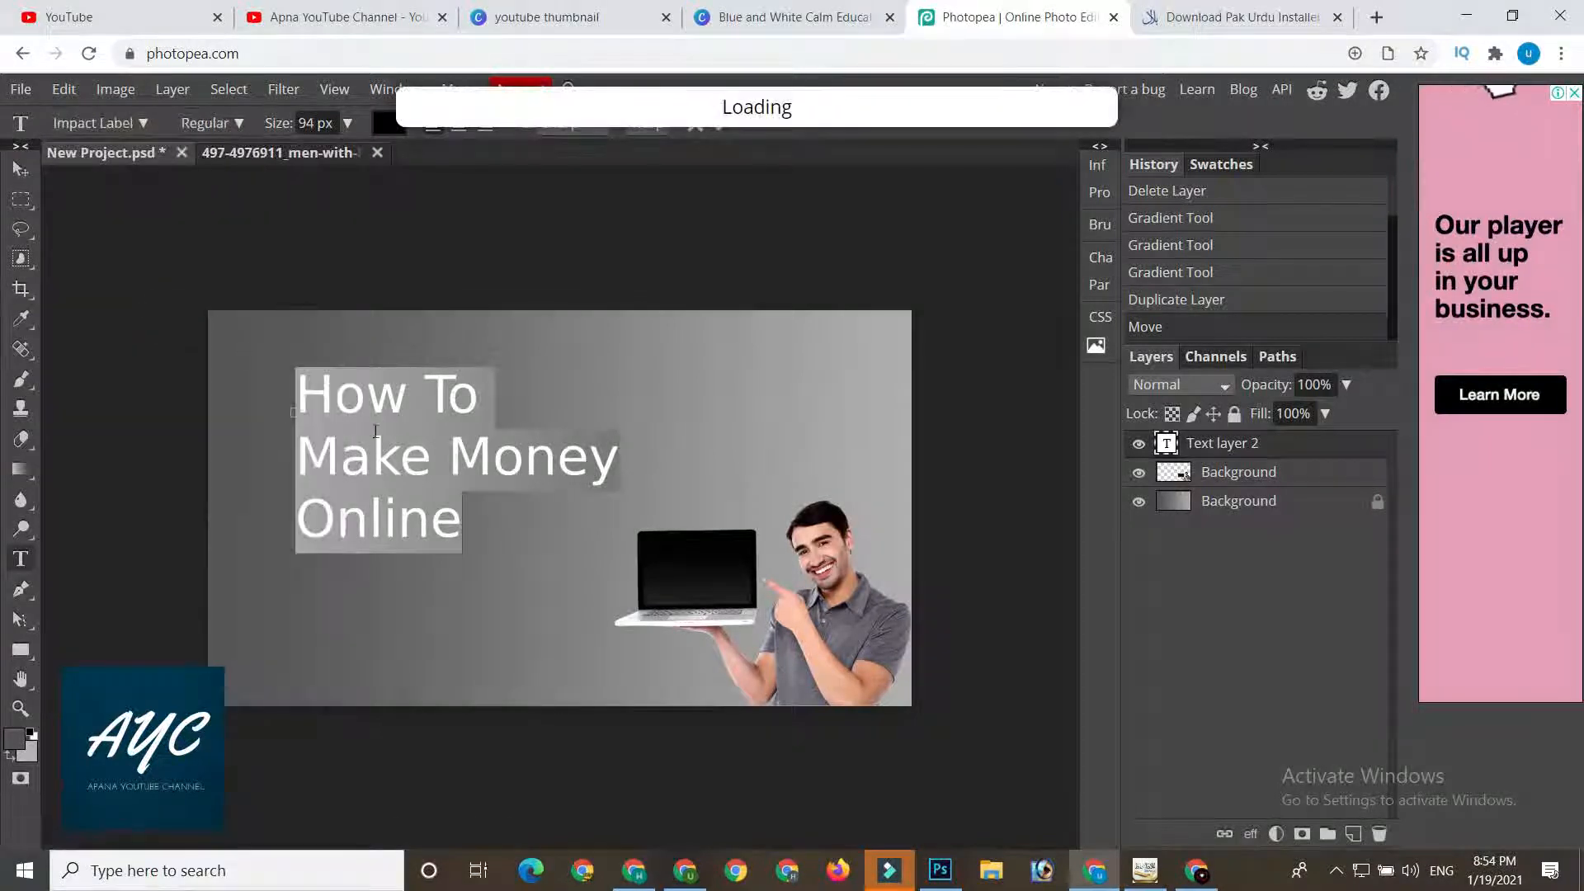
left_click(97, 159)
- Set the font of the whole "How To Make Money Online" text to Impact Label Reversed
left_click(410, 472)
triple_click(408, 458)
left_click(406, 455)
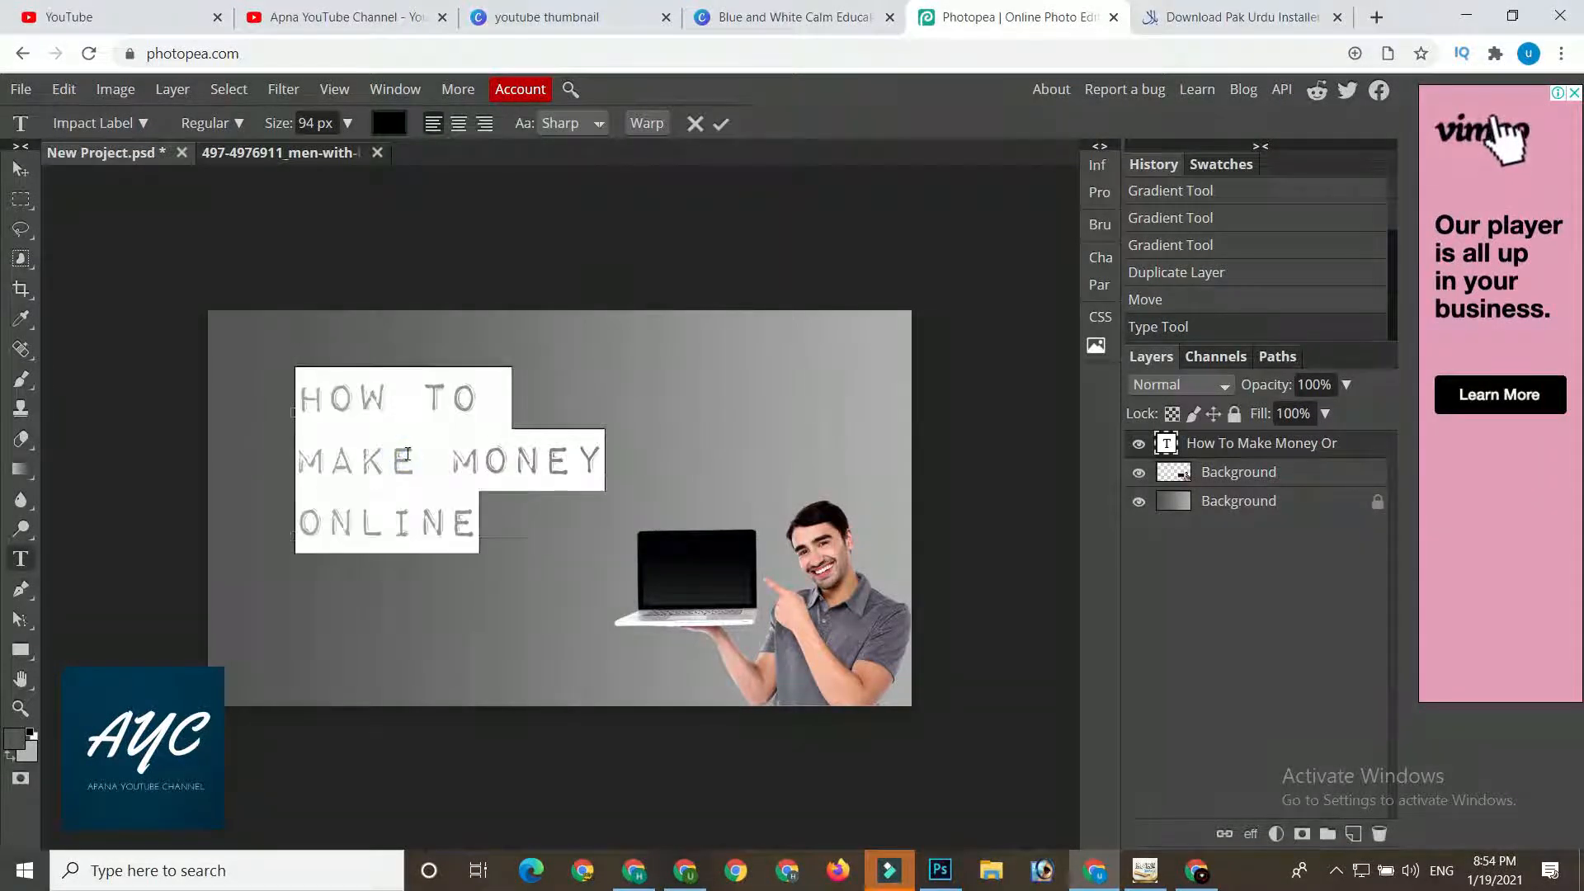
left_click(117, 122)
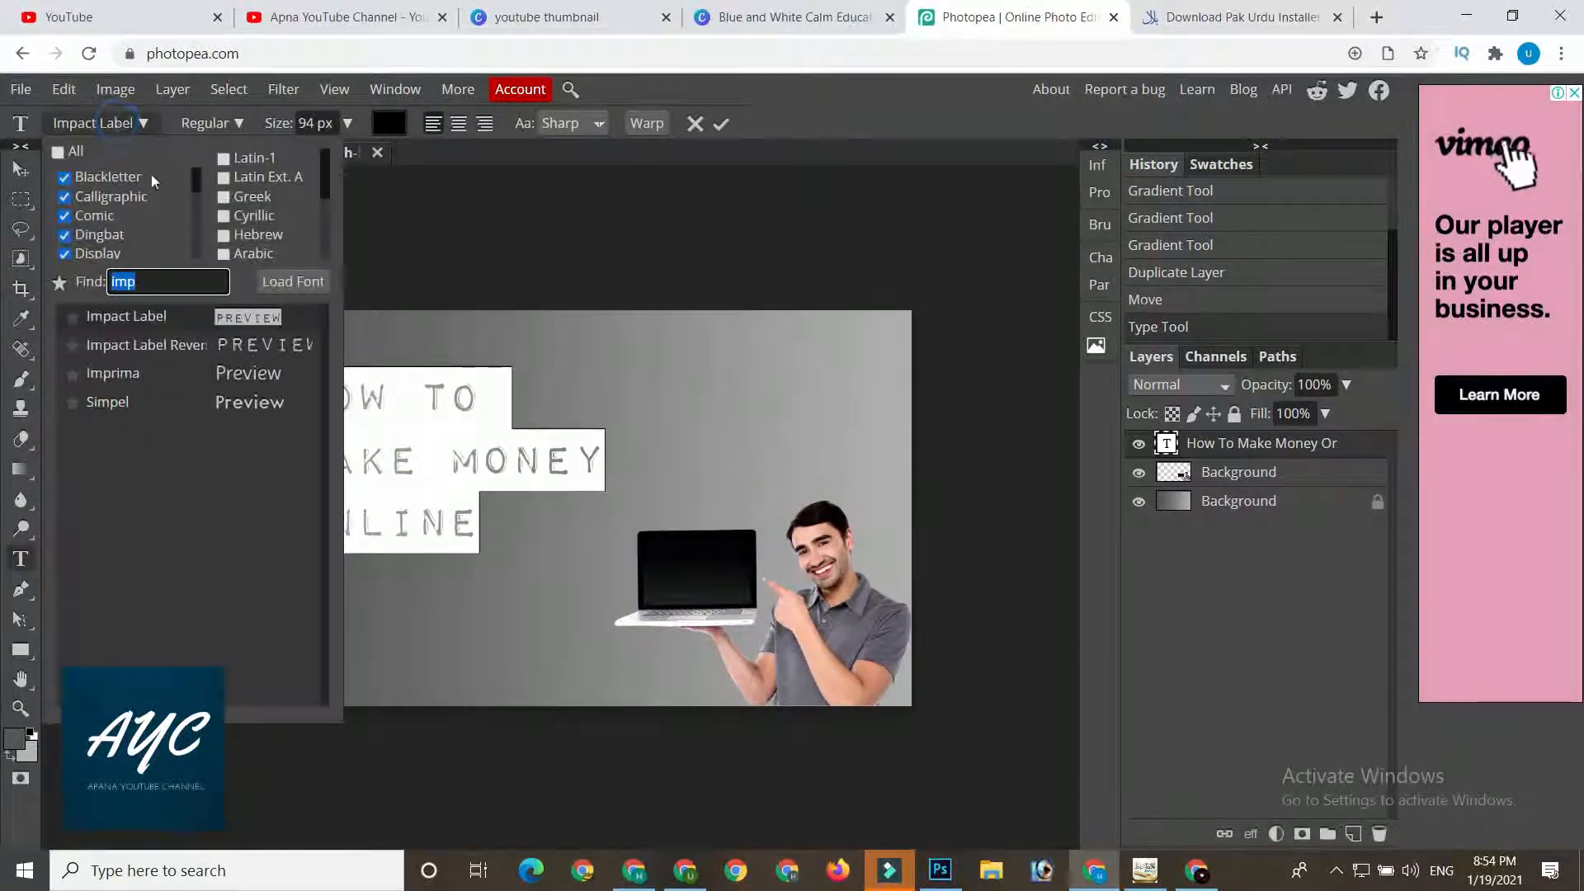
left_click(147, 344)
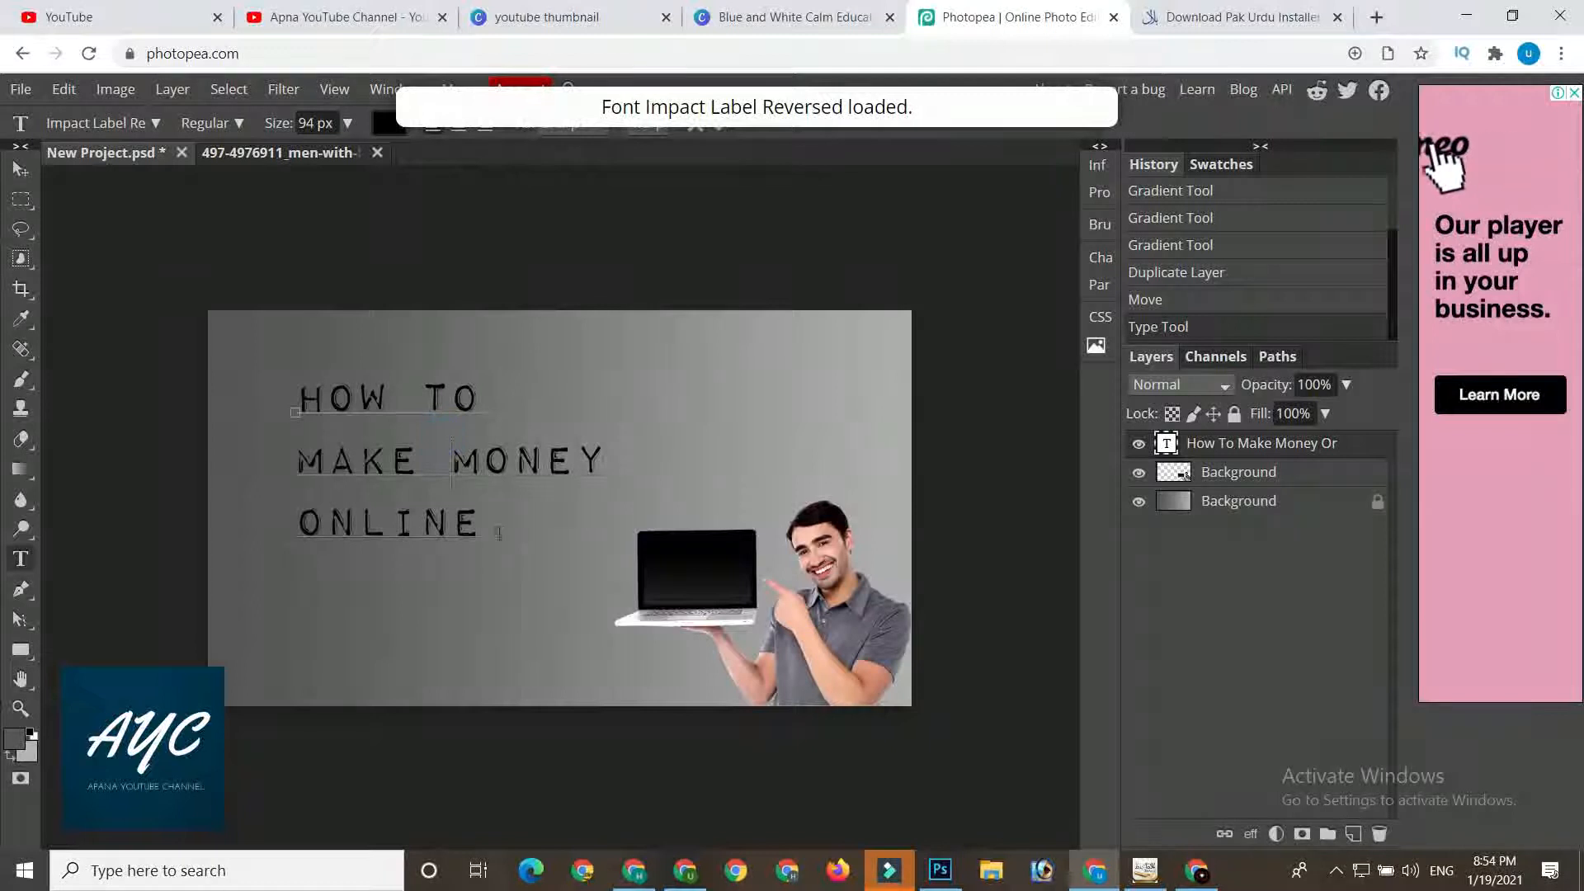
- Move the "How To Make Money Online" text closer to the canvas's upper-left corner
left_click(21, 169)
left_click_drag(395, 394, 348, 378)
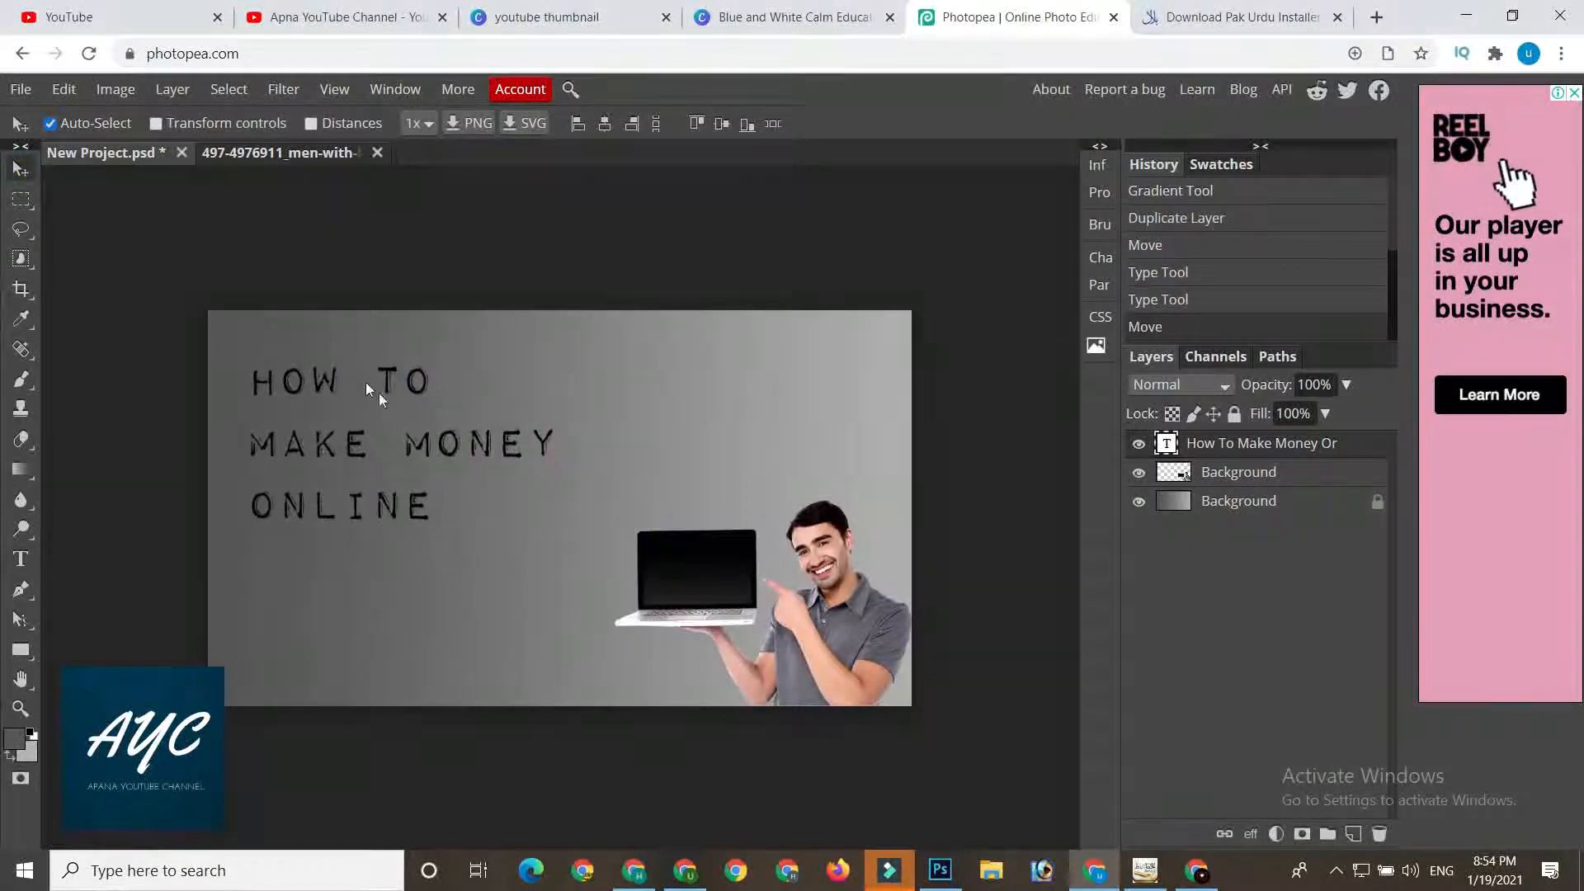
key("ctrl+t")
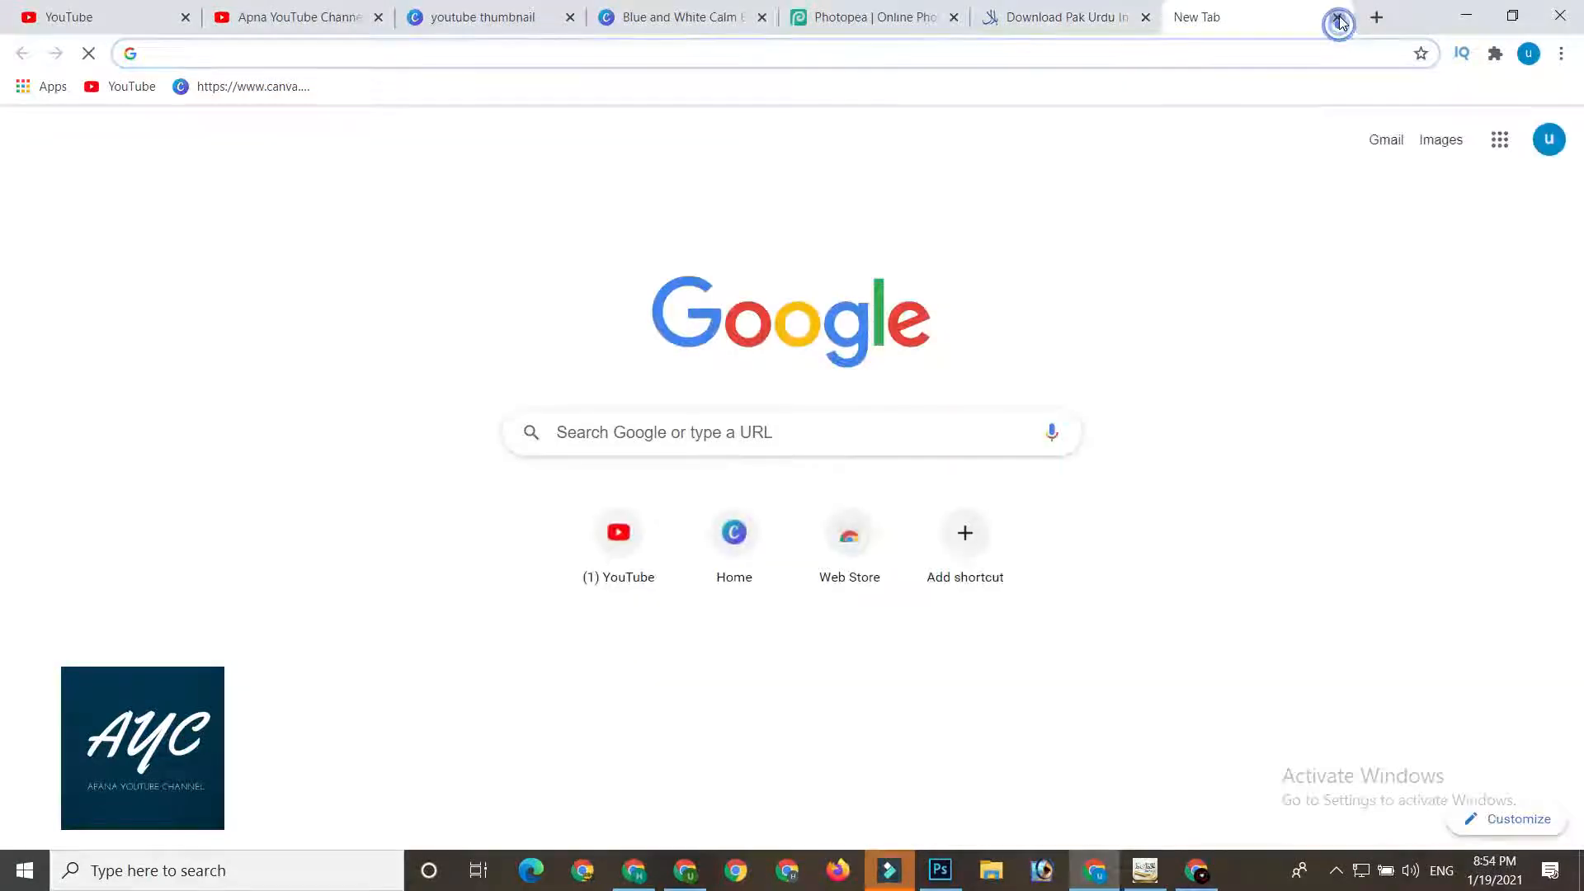
left_click(1337, 17)
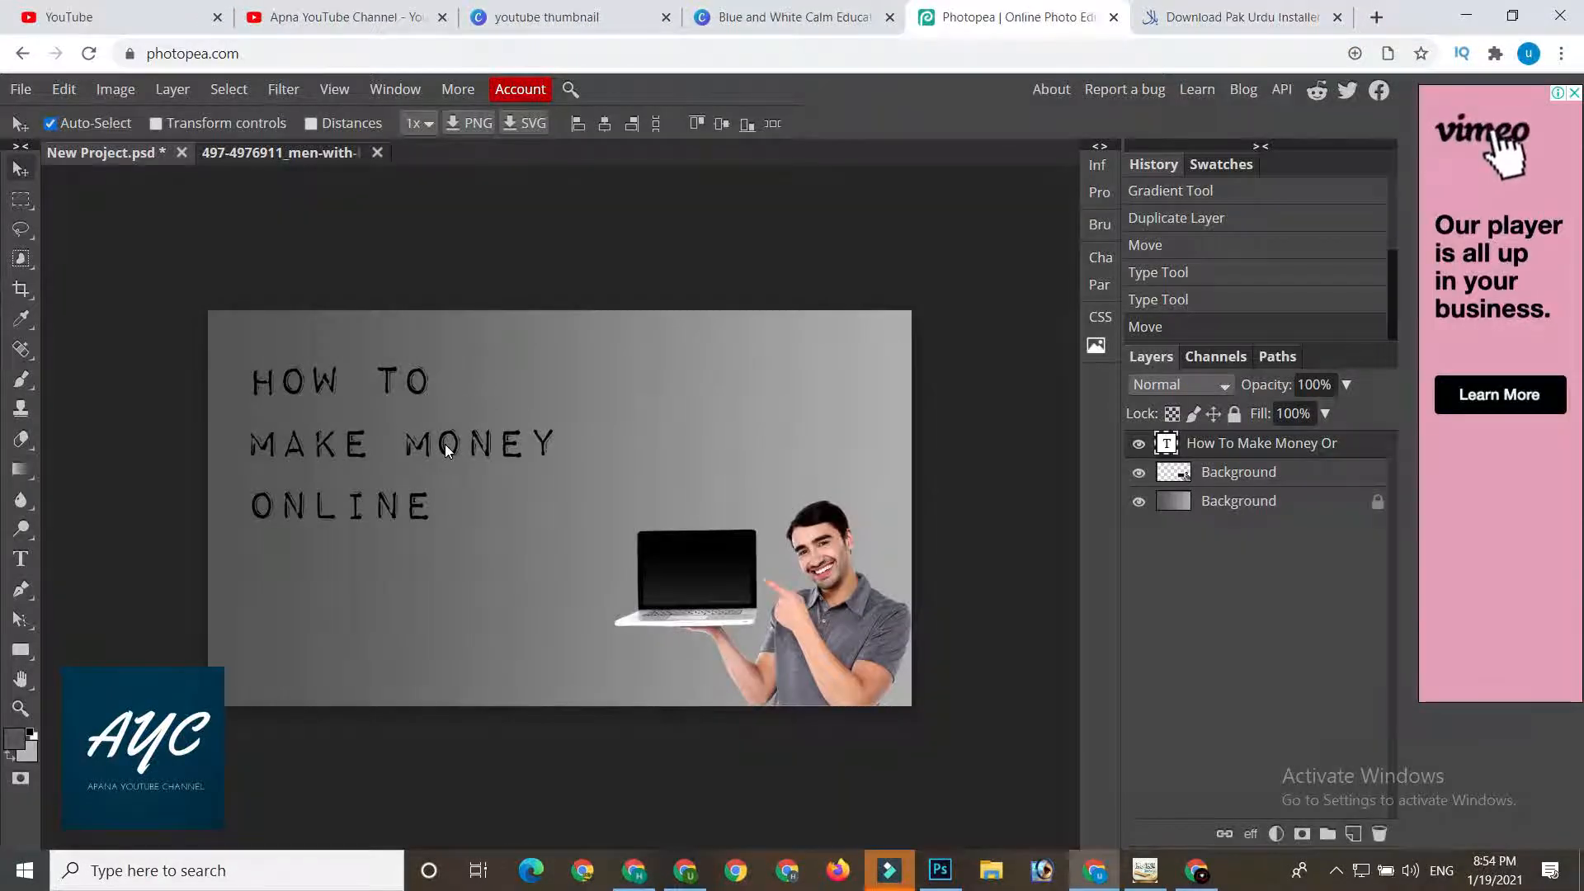
- Look over the blank Photoshop document and InPage, and return to the Pak Urdu Installer download page in Chrome
left_click(939, 870)
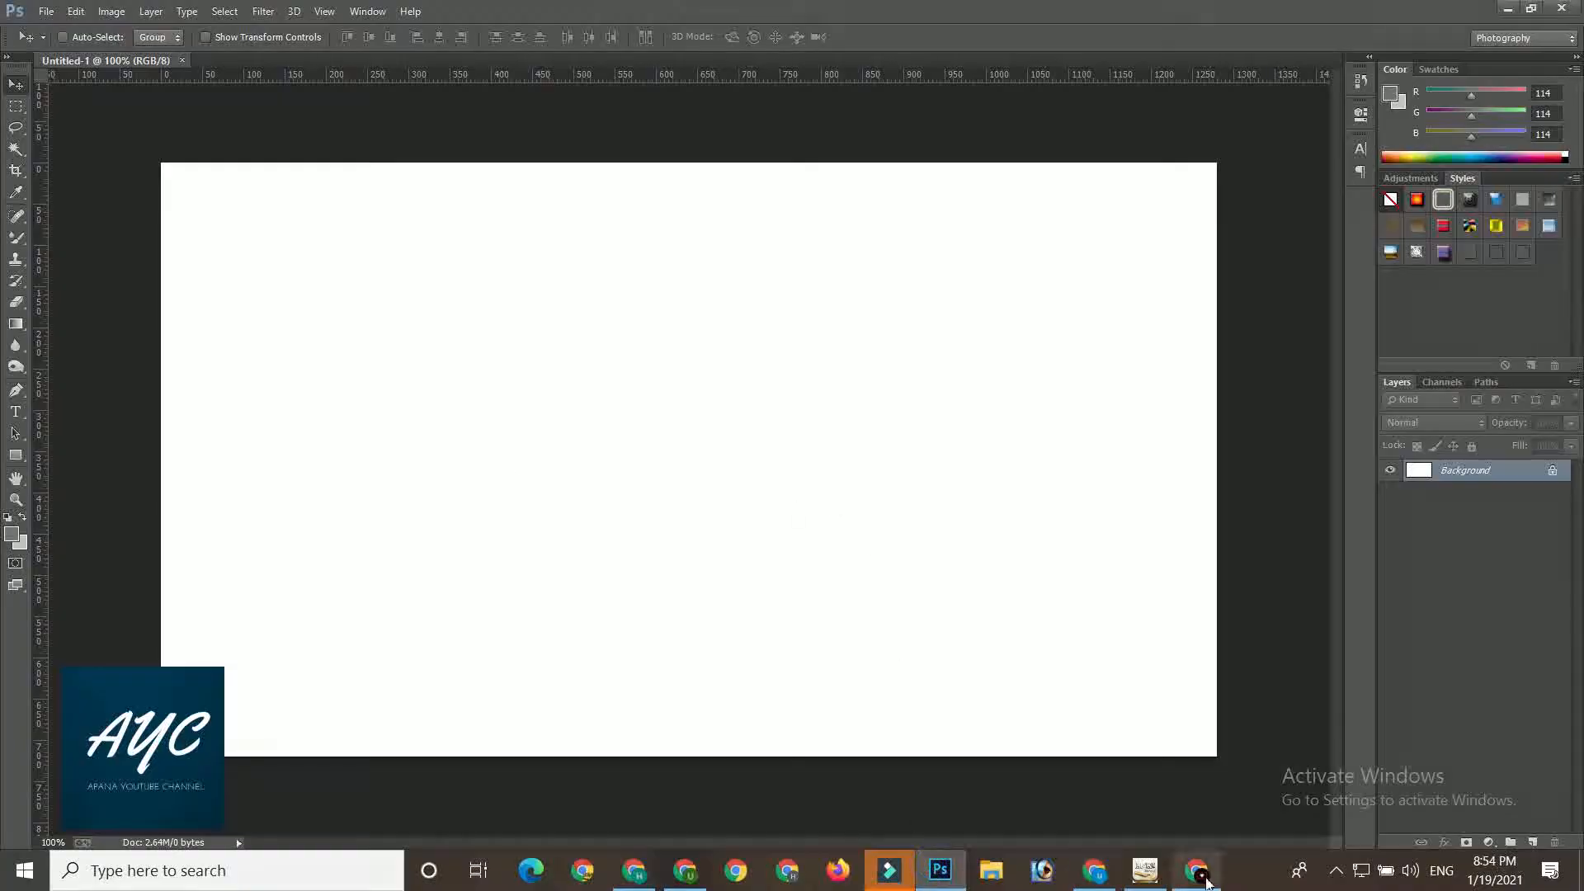
left_click(1145, 871)
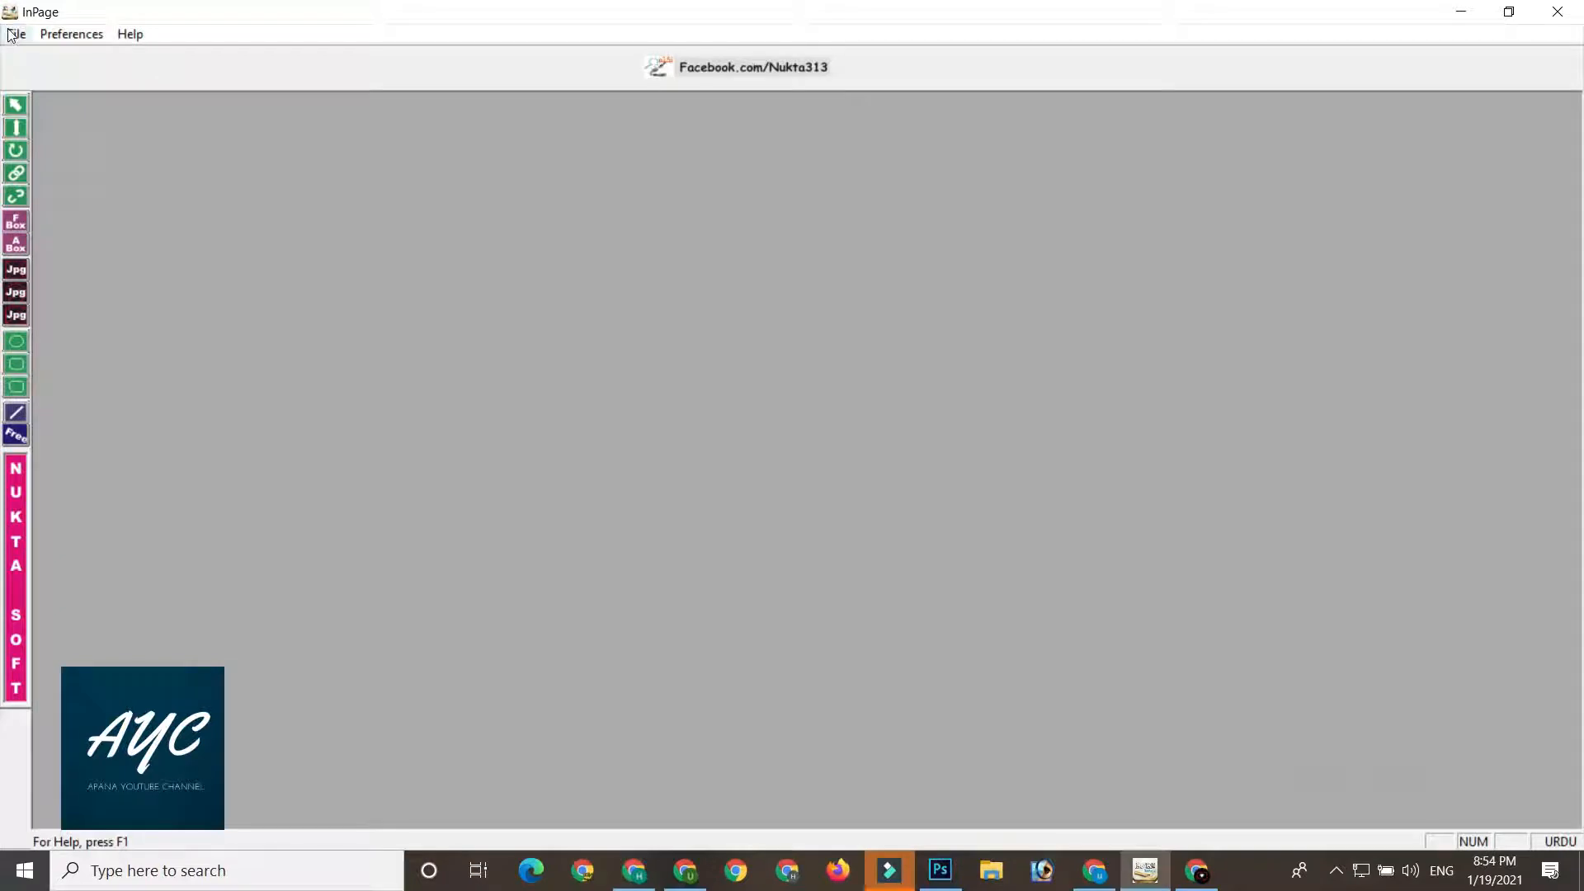
left_click(1086, 877)
left_click(1320, 16)
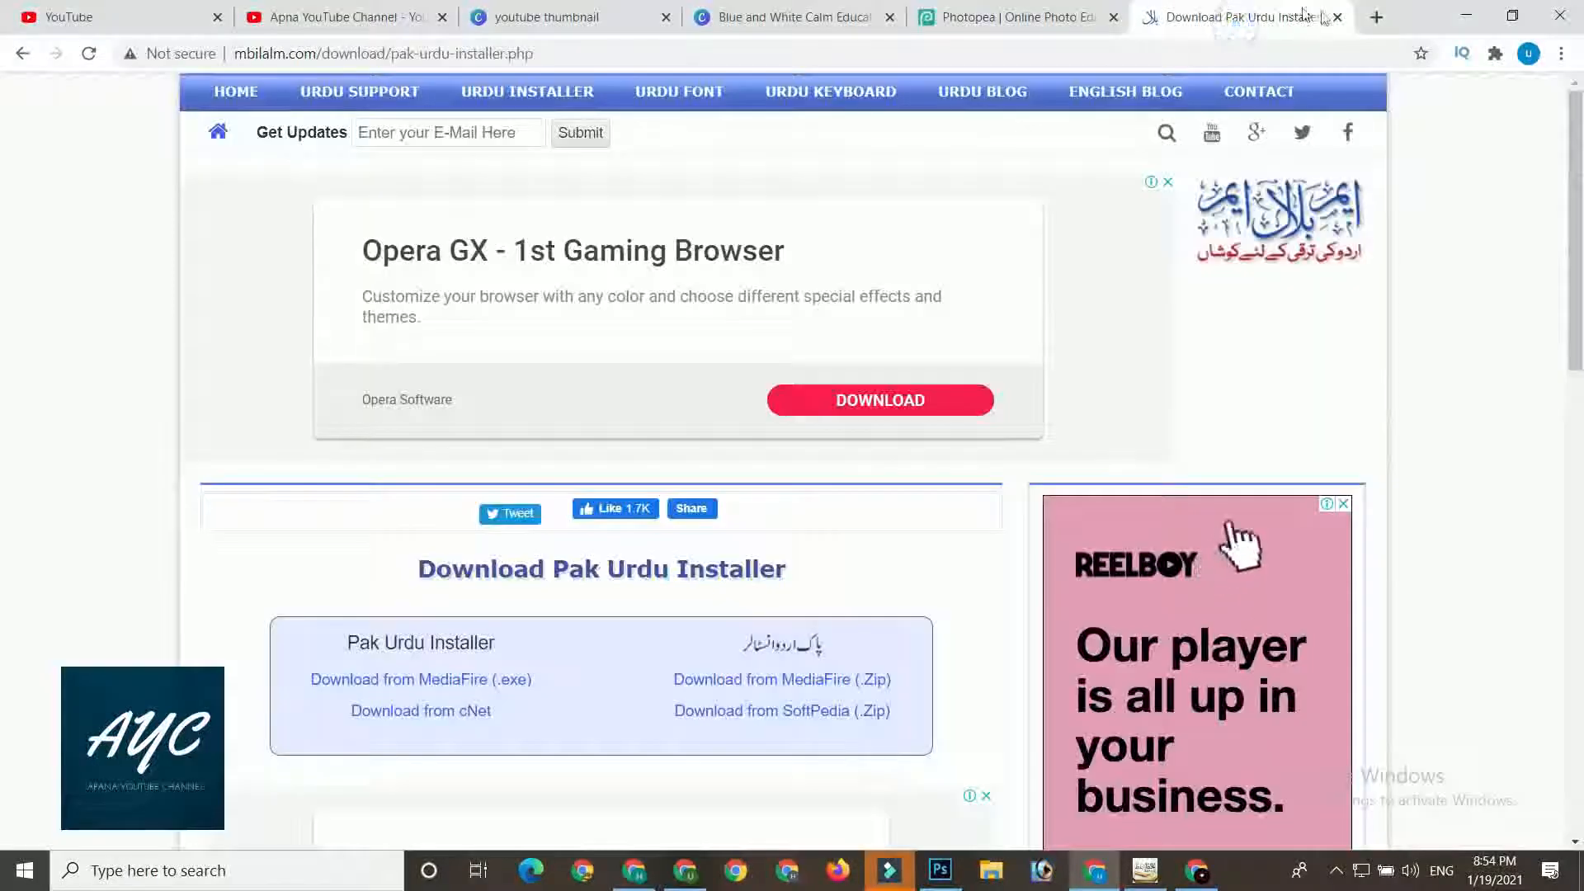
- Search Google for "urdu inpage download" in a new browser tab
left_click(1375, 19)
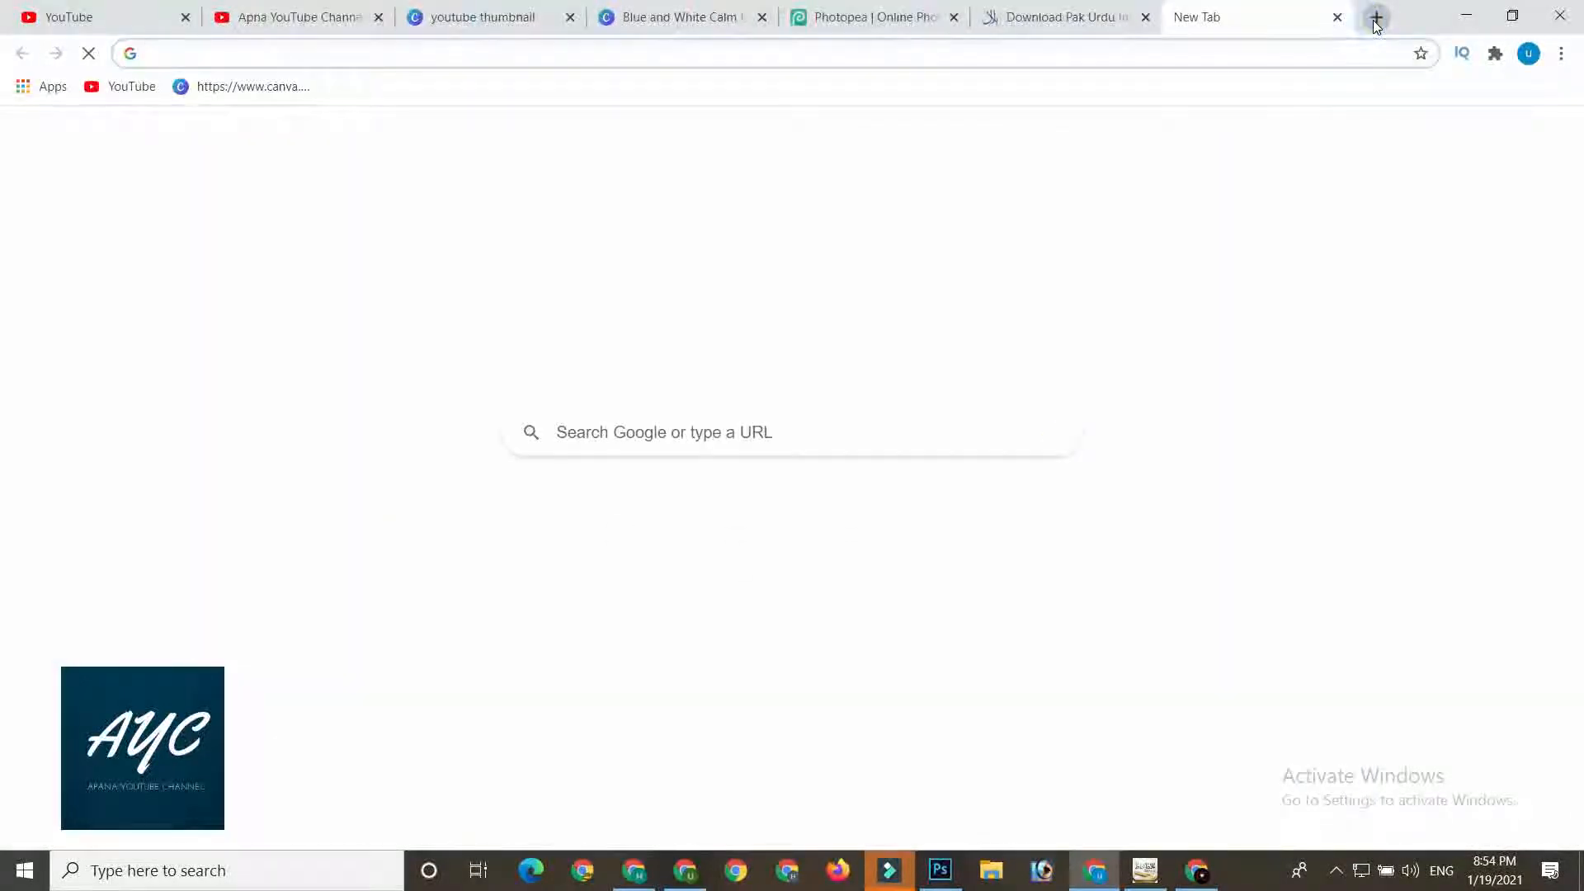
type("ur")
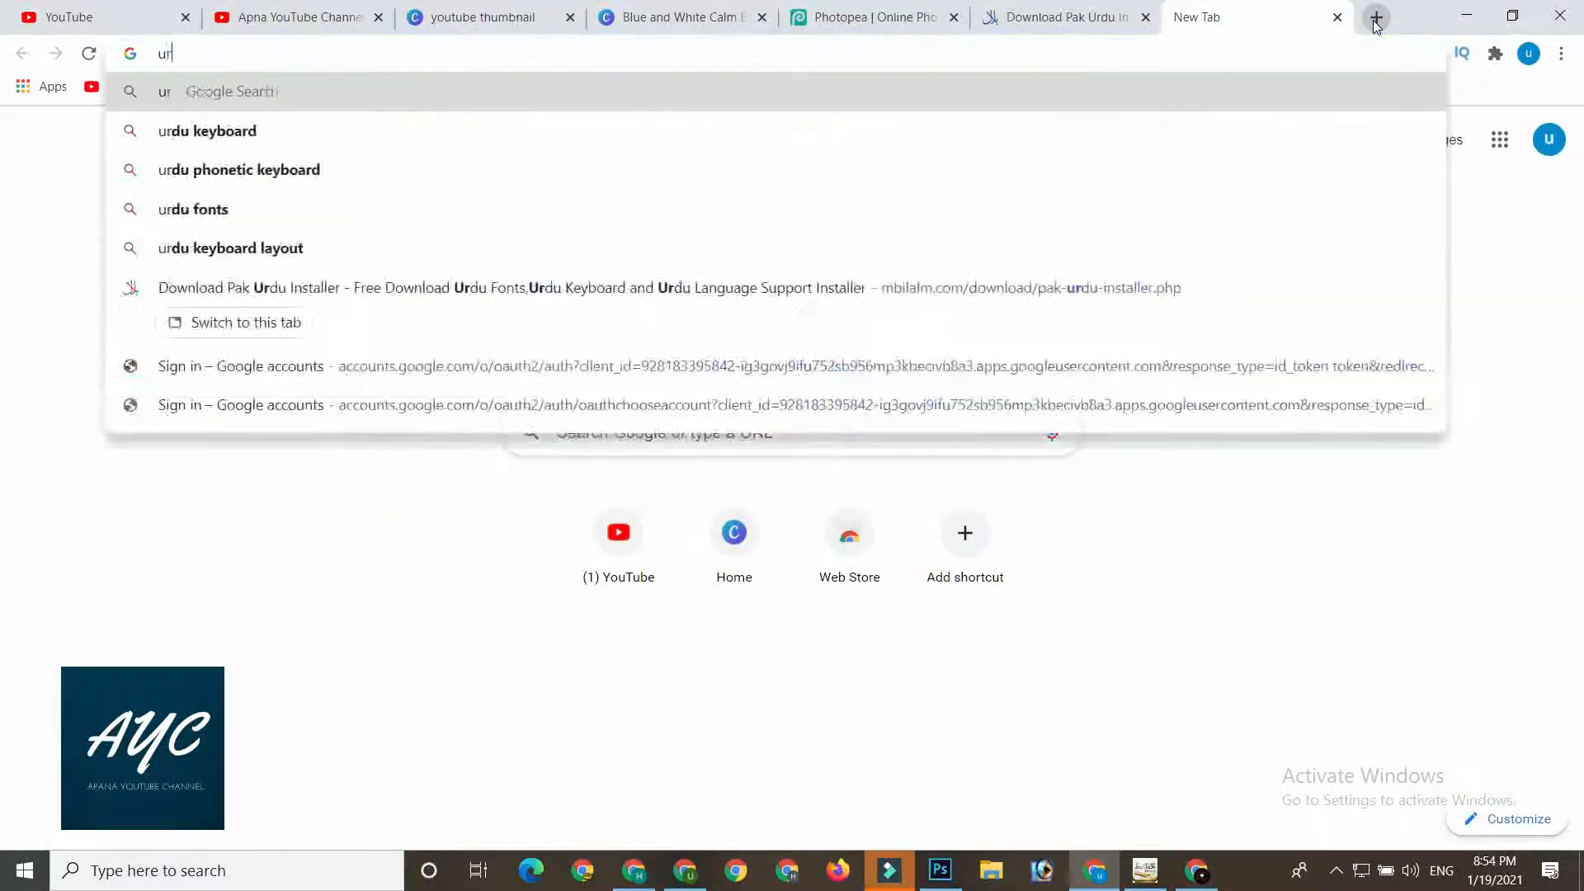
type("du in")
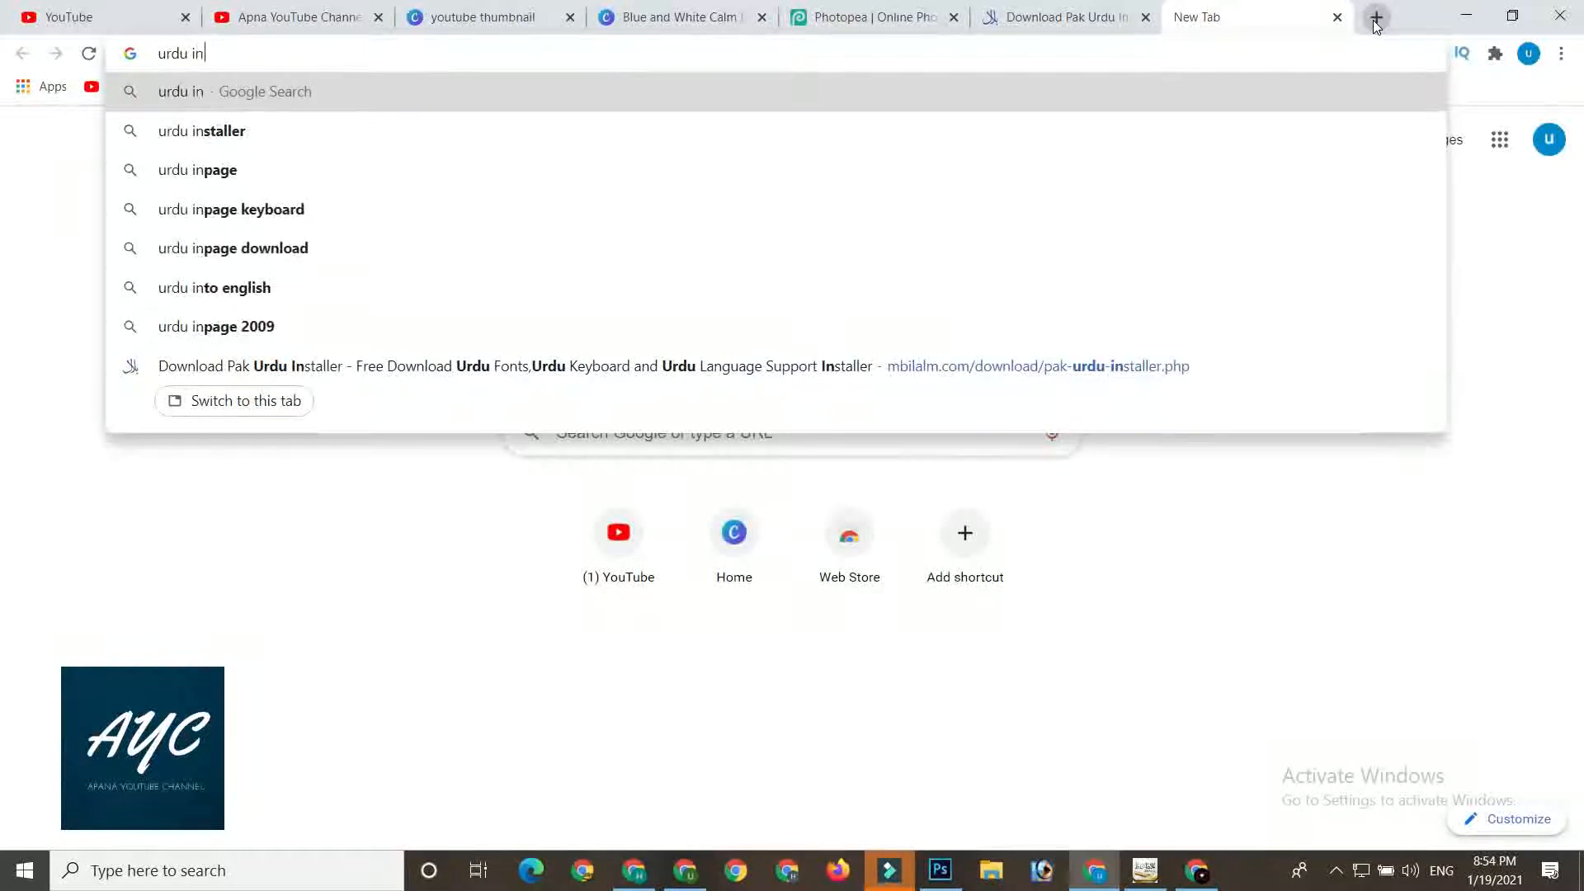
type("page")
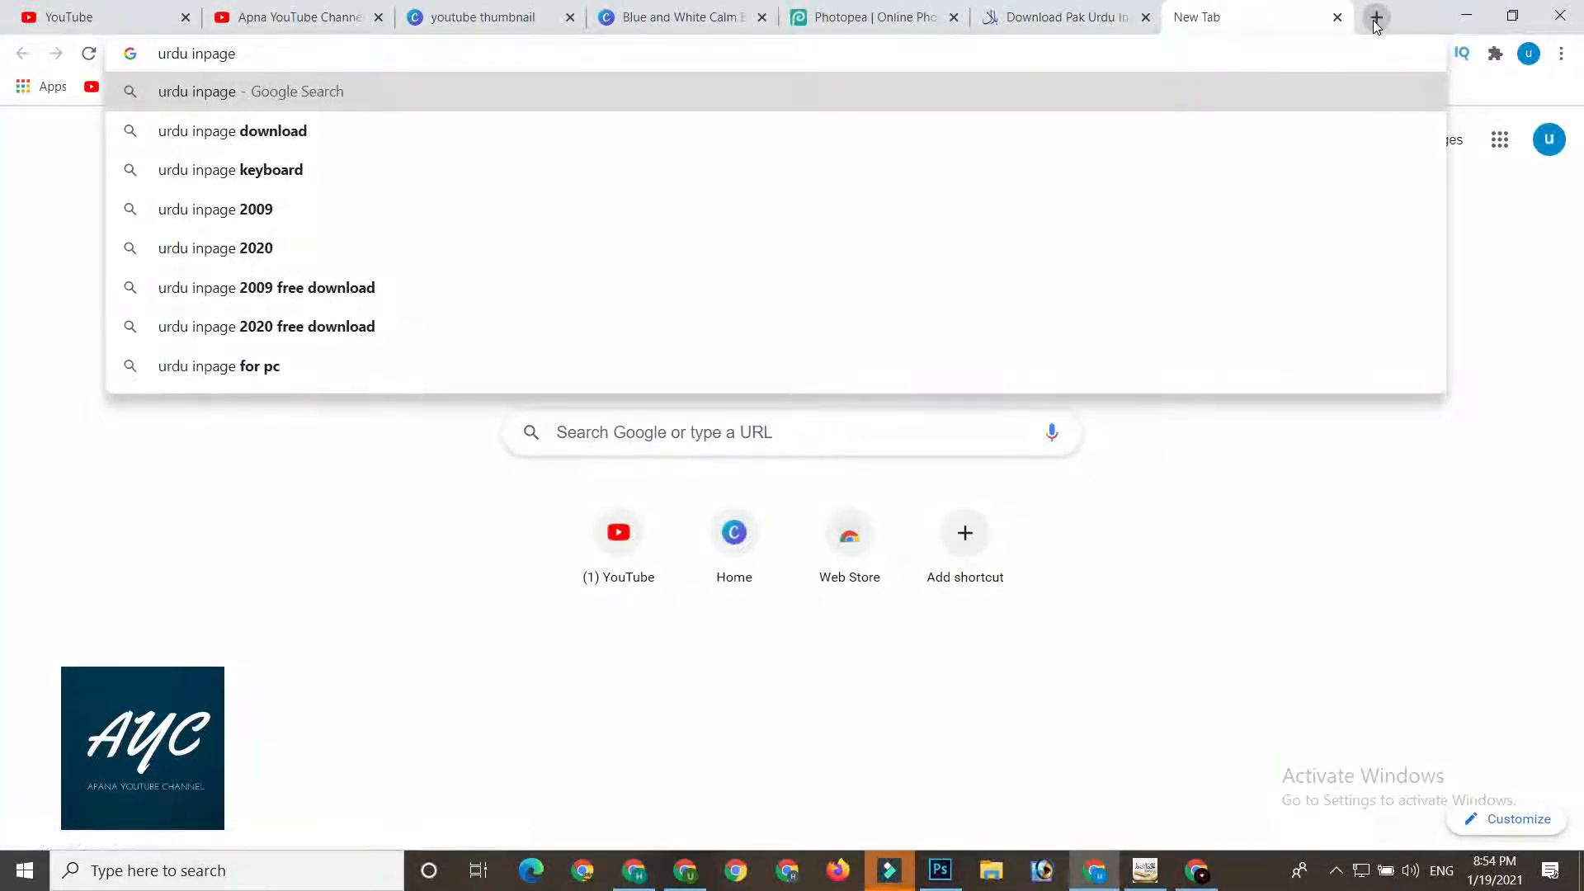
key("Down")
key("Return")
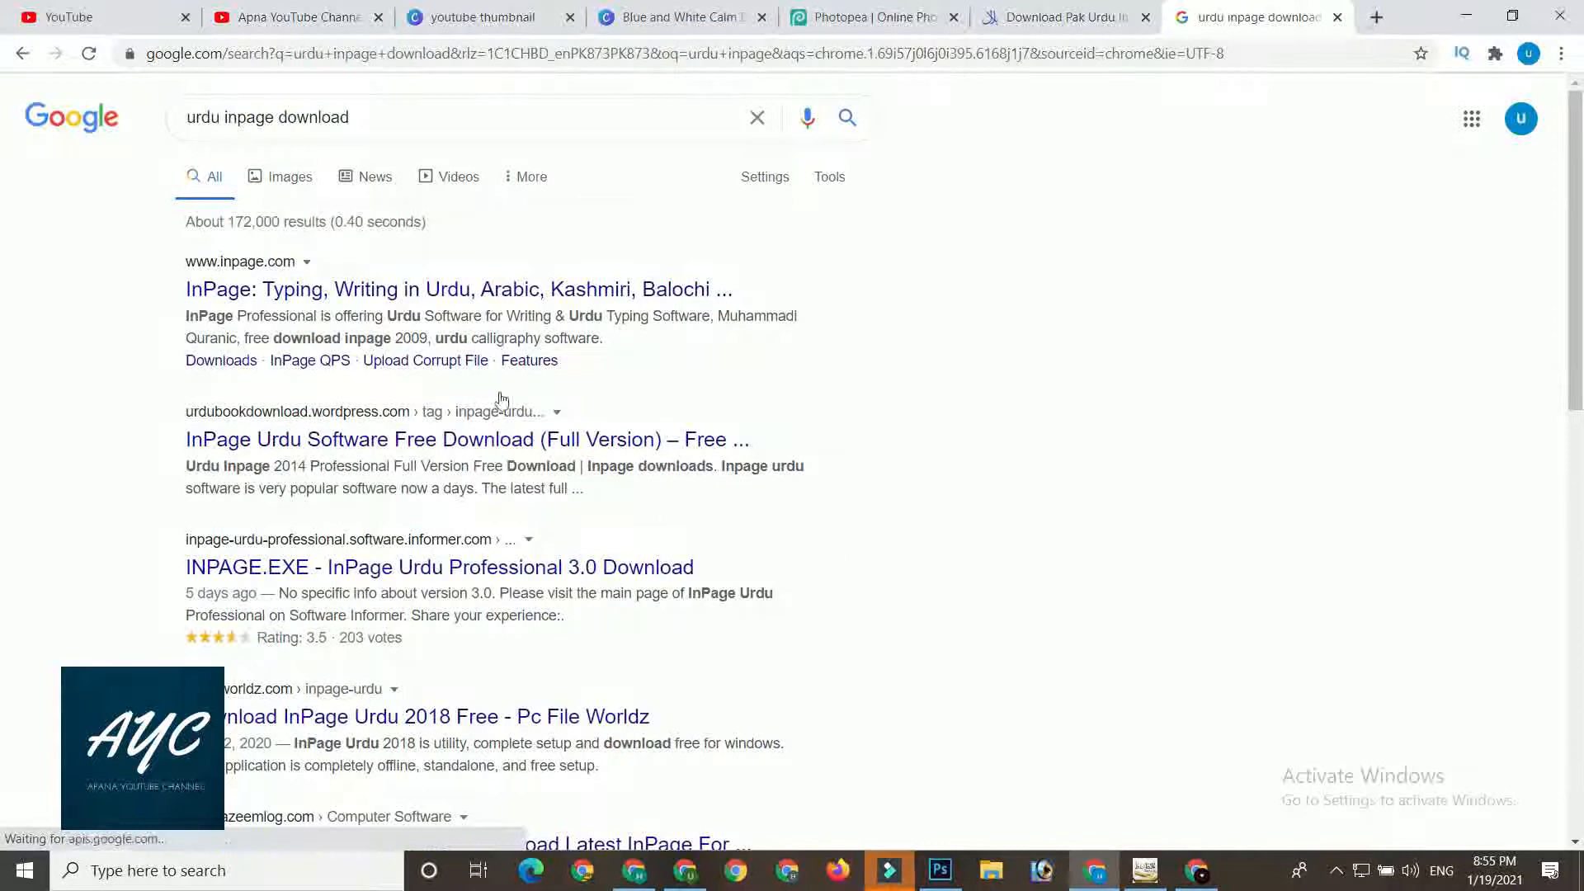
- Open the inpage.com site from the results, dismiss its Forthcoming Features pop-up and look over the home page
left_click(440, 291)
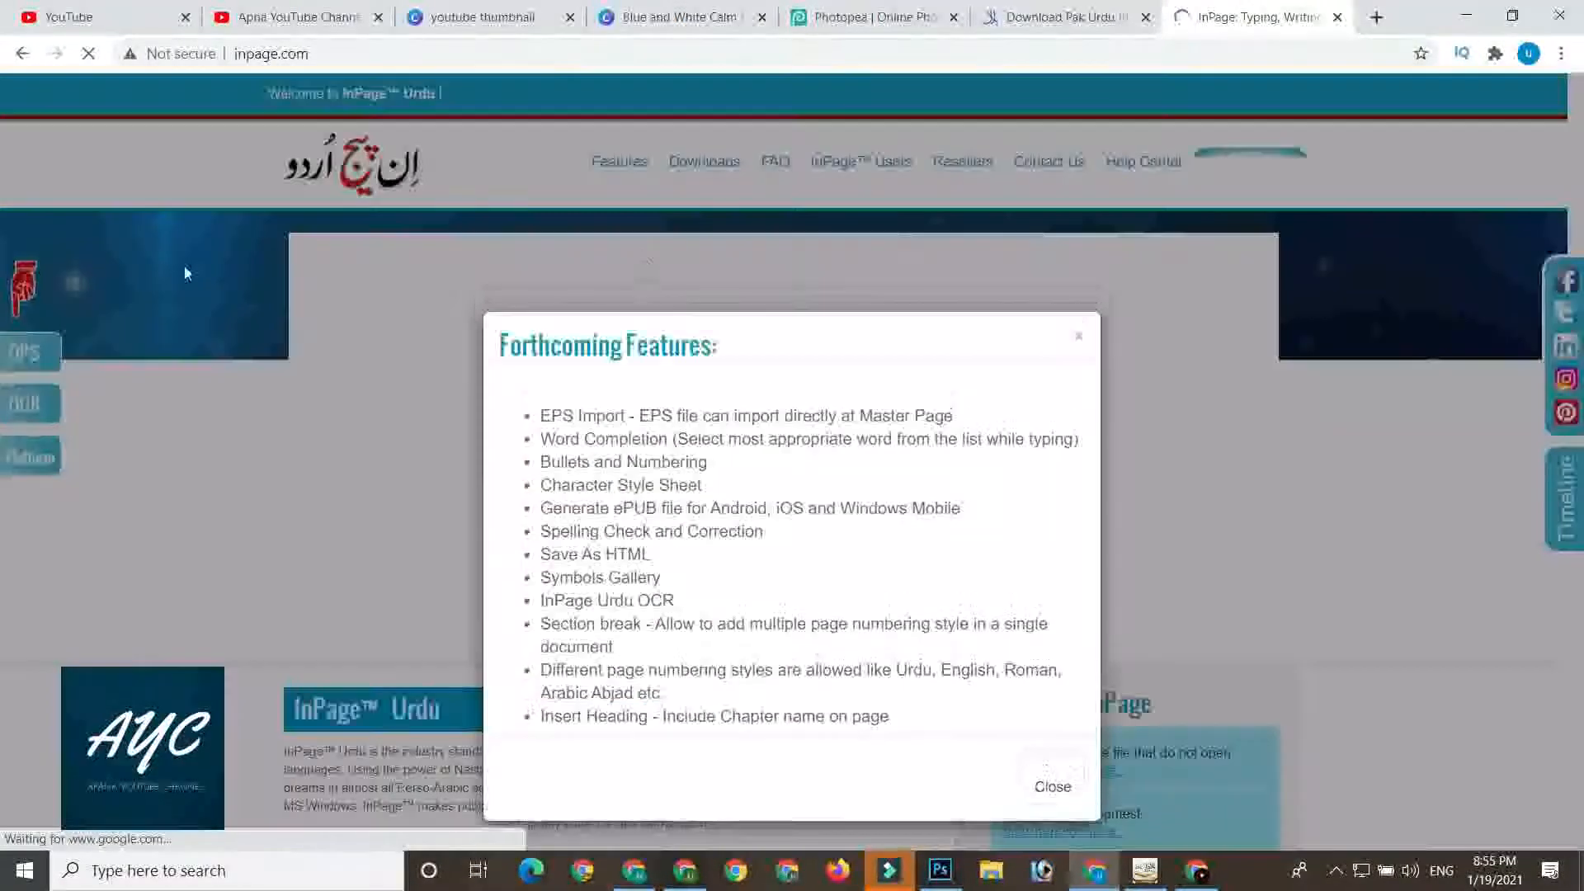
left_click(1045, 789)
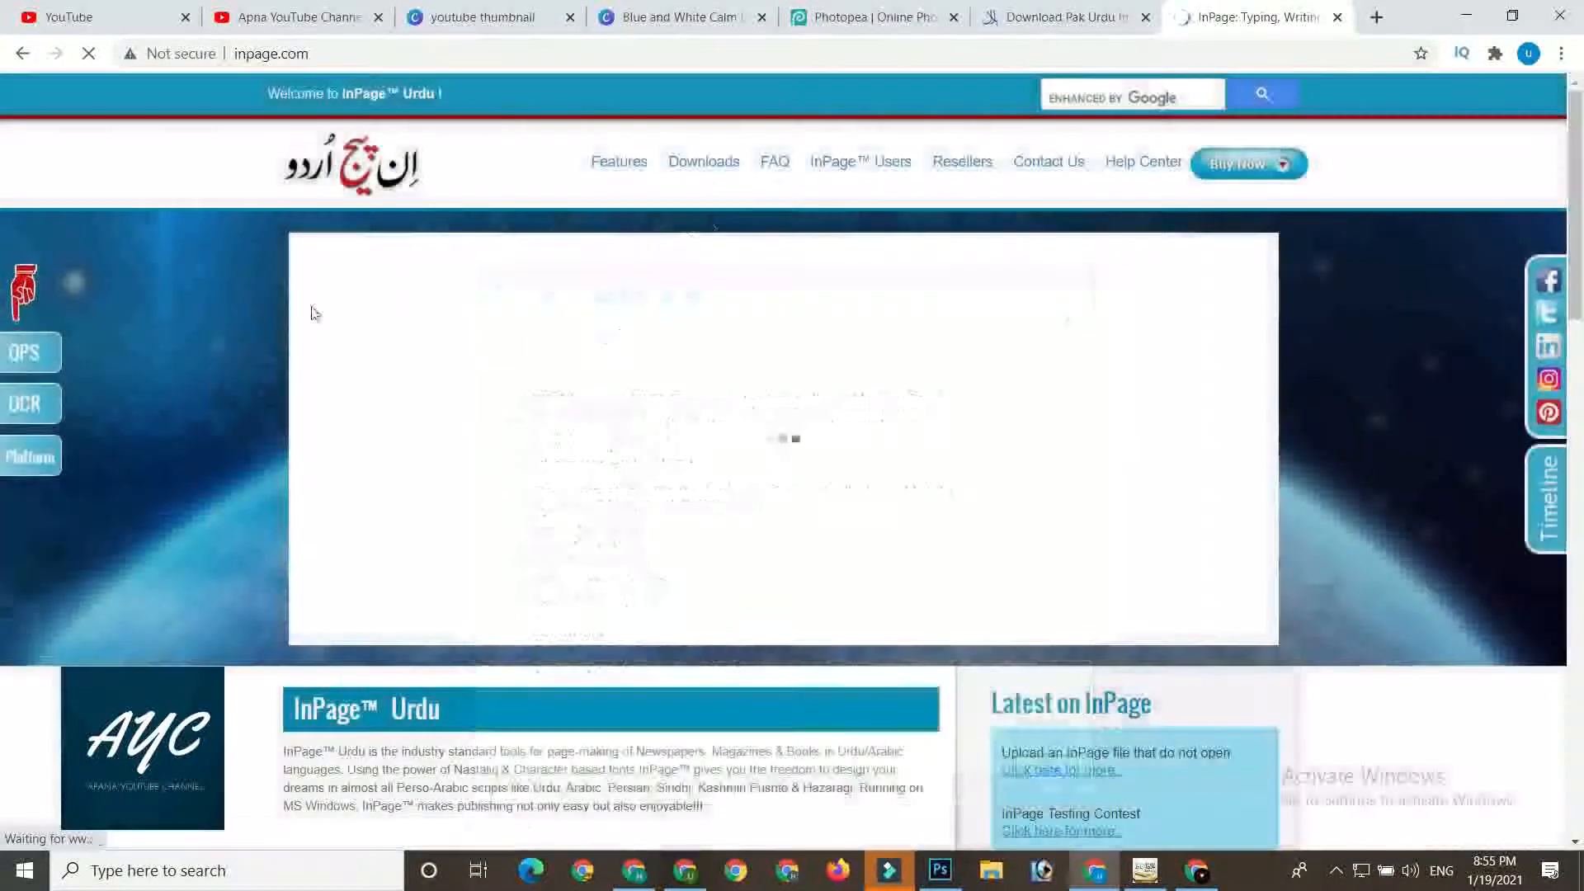
scroll(553, 446, "down", 8)
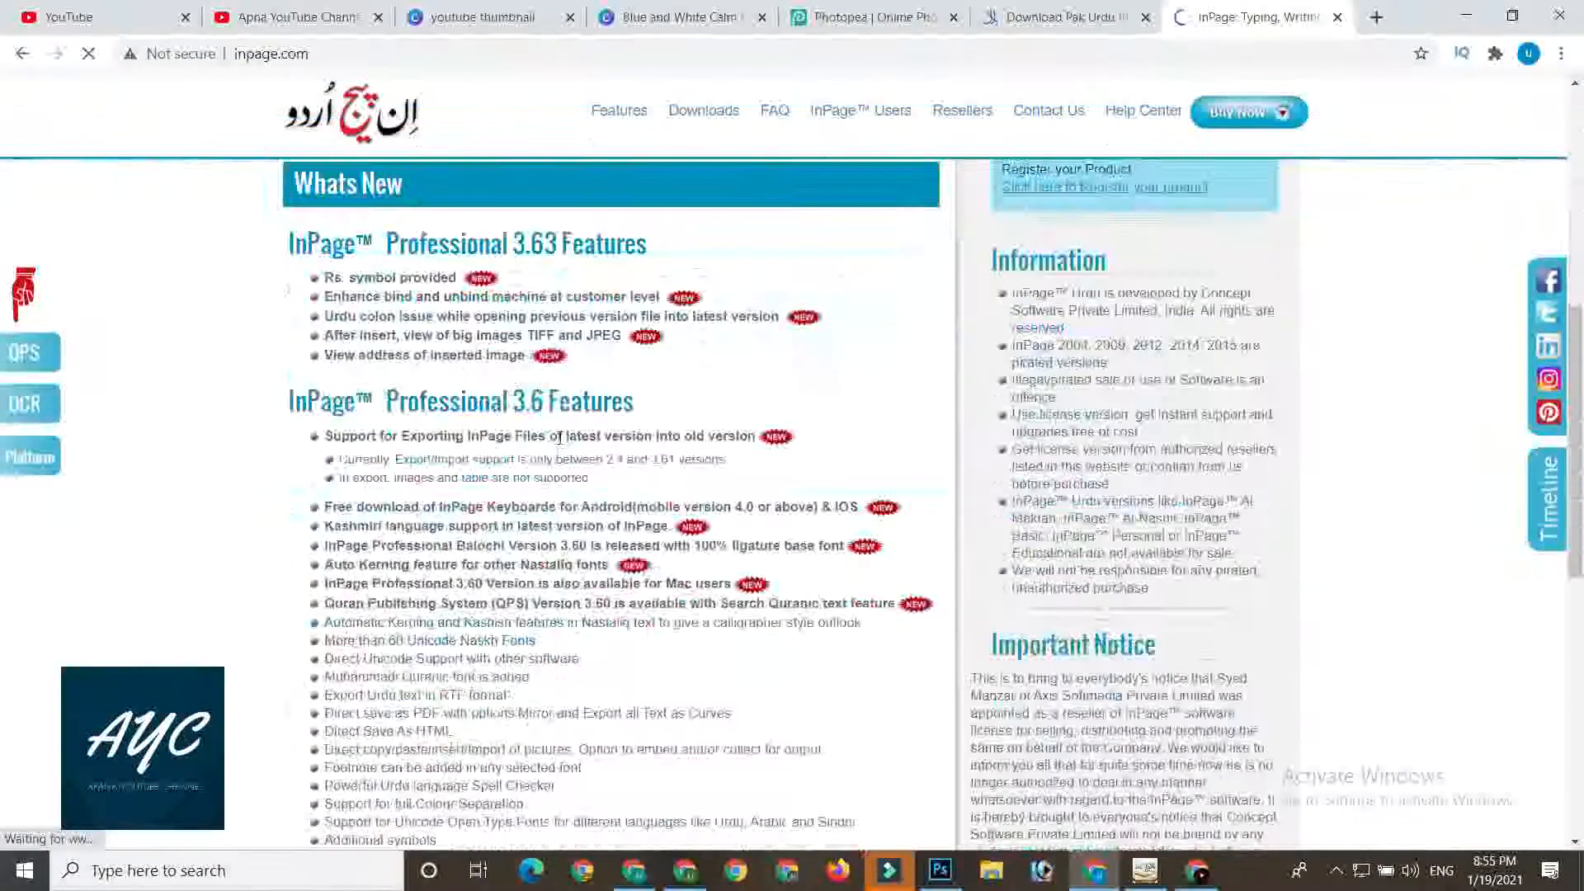
scroll(594, 433, "down", 3)
scroll(619, 453, "down", 8)
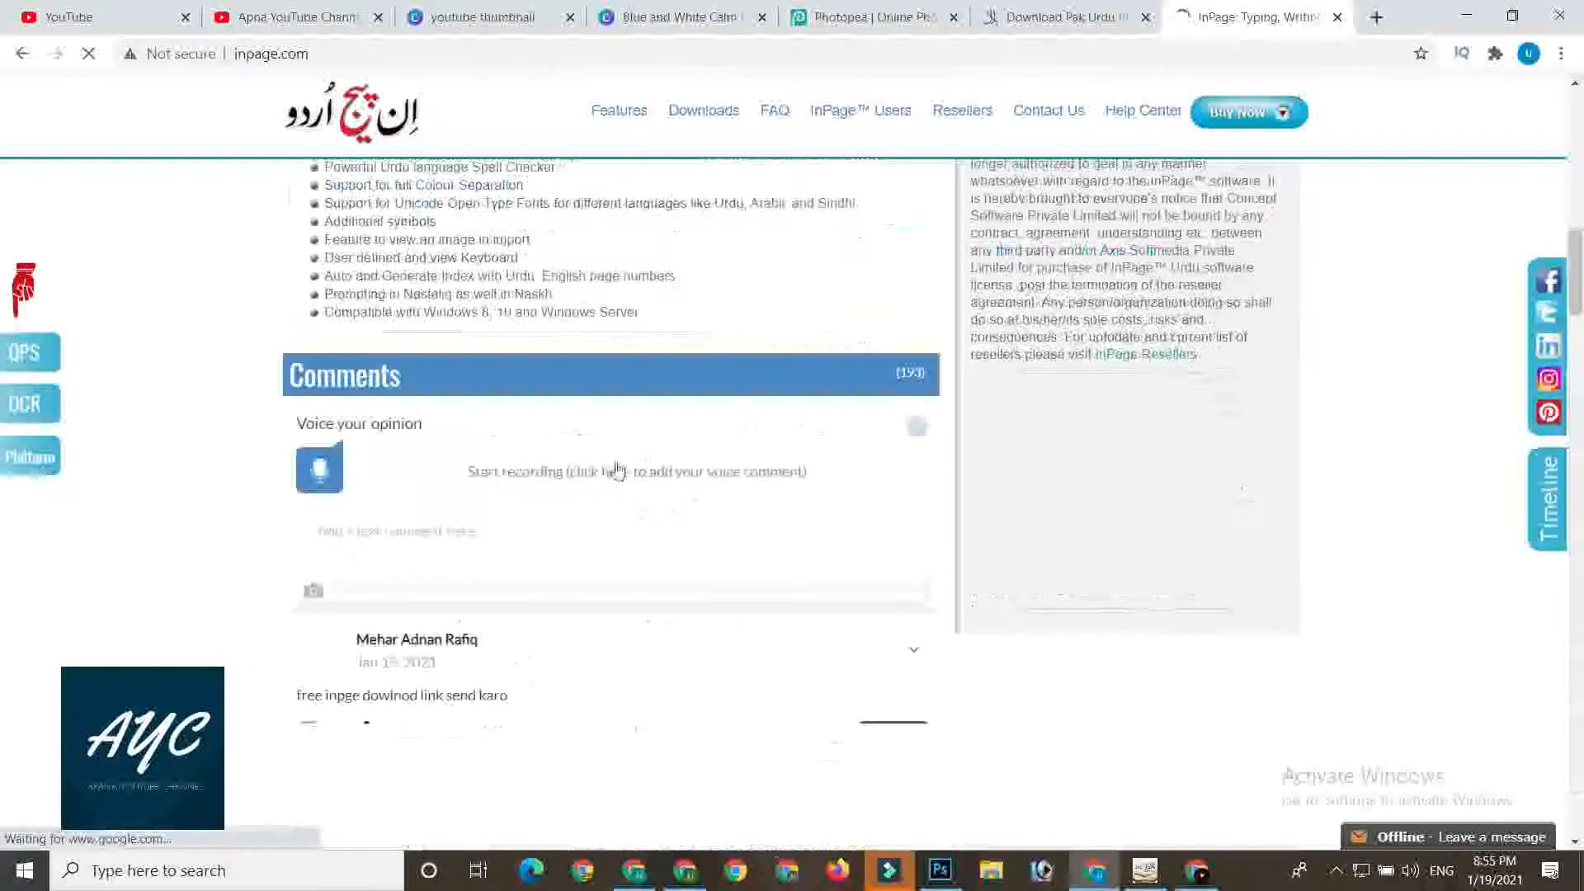
scroll(611, 446, "up", 19)
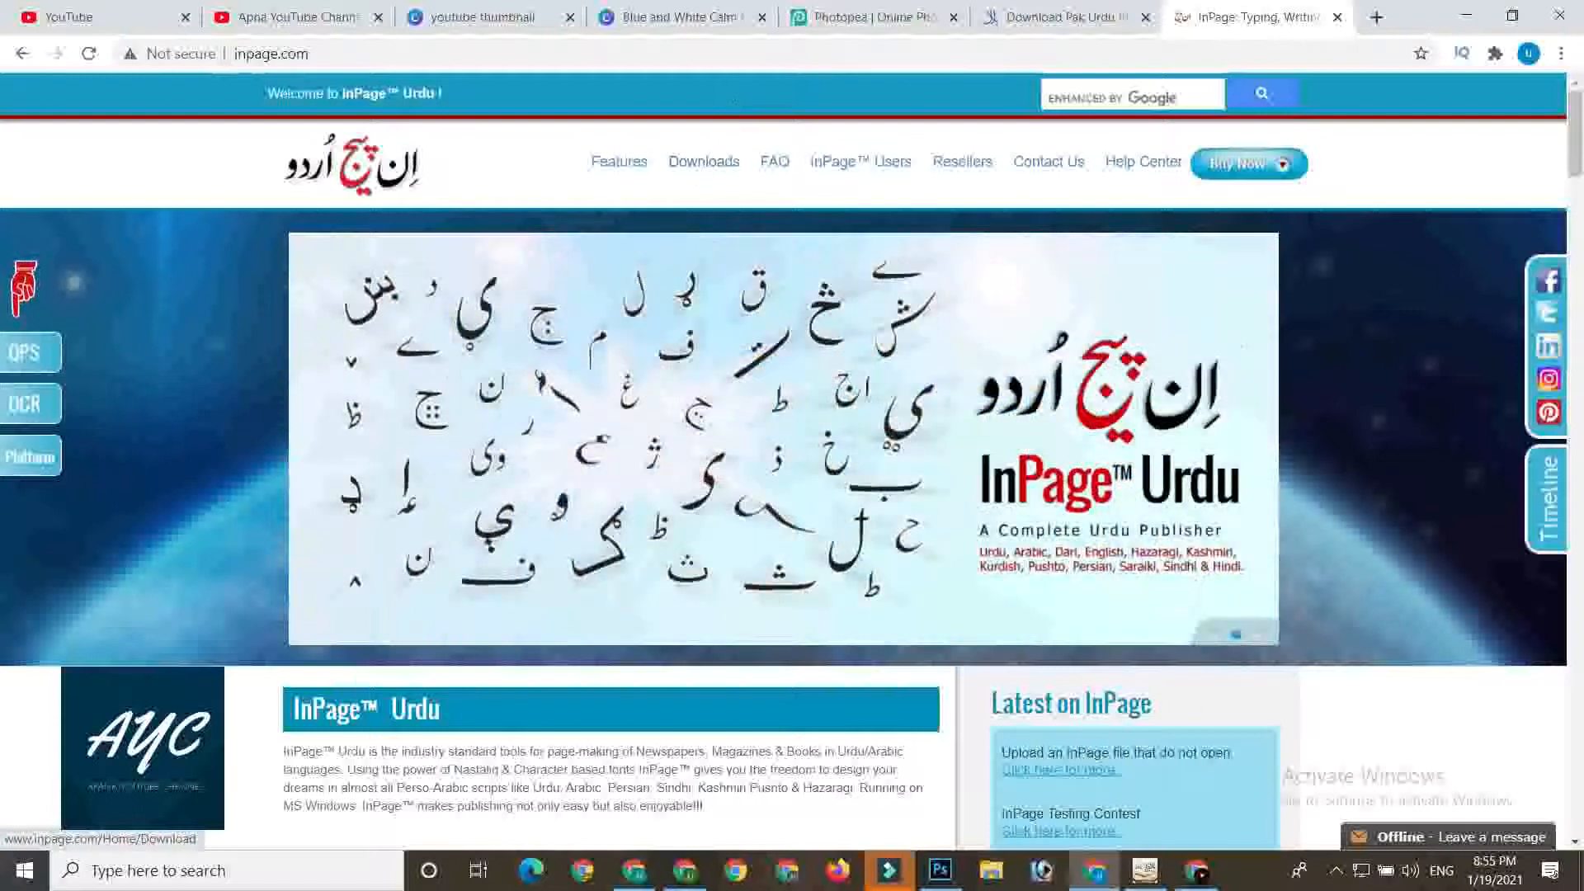
- Switch to InPage and set the keyboard preference to Phonetic
left_click(1145, 870)
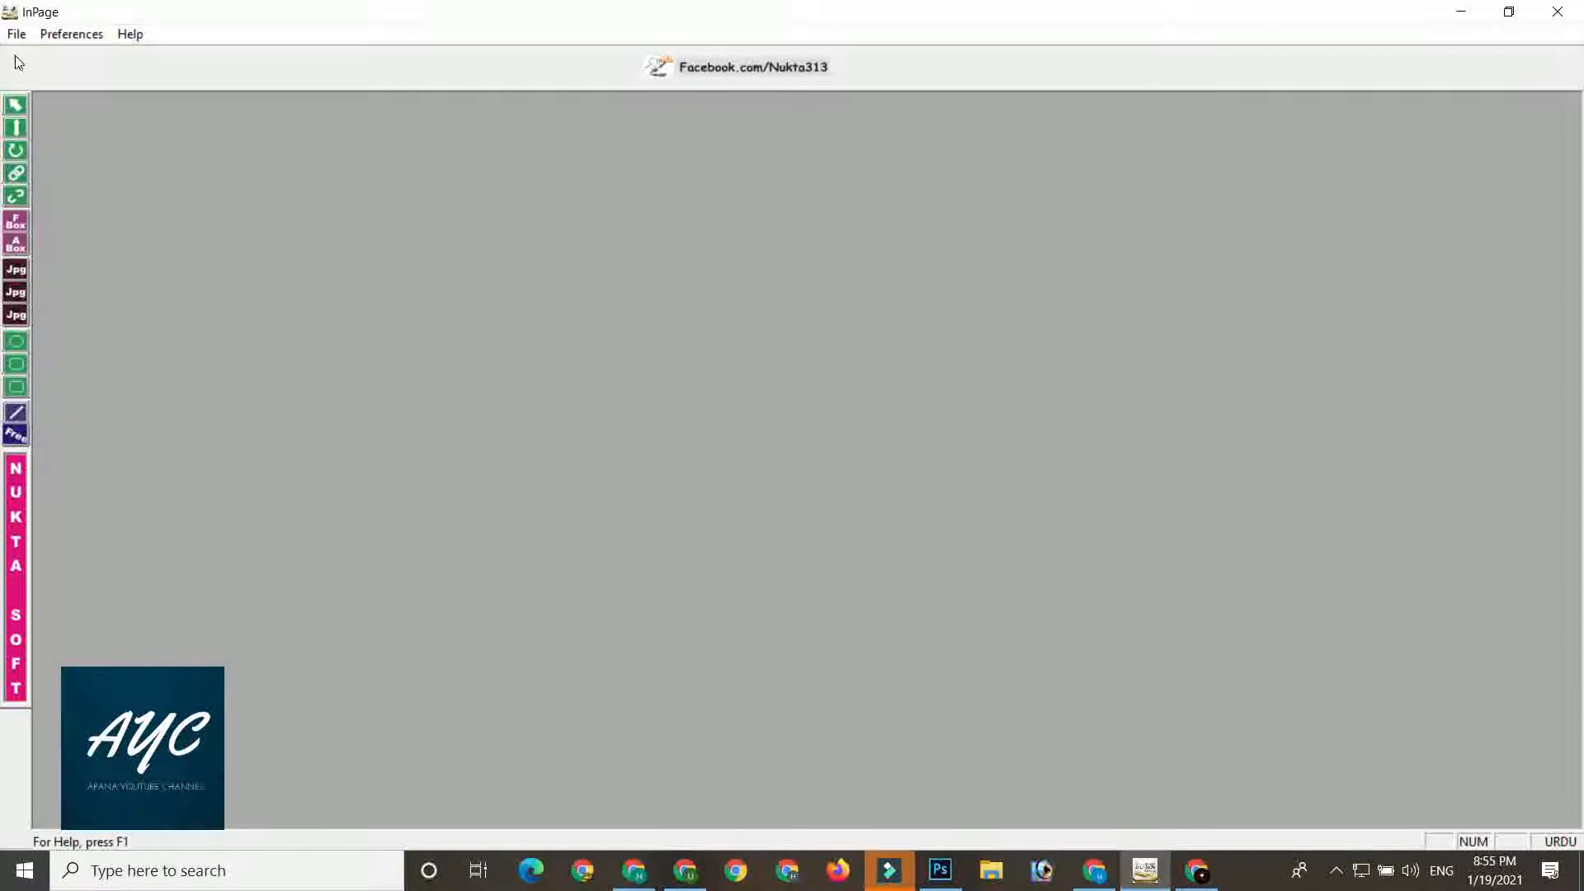
left_click(71, 34)
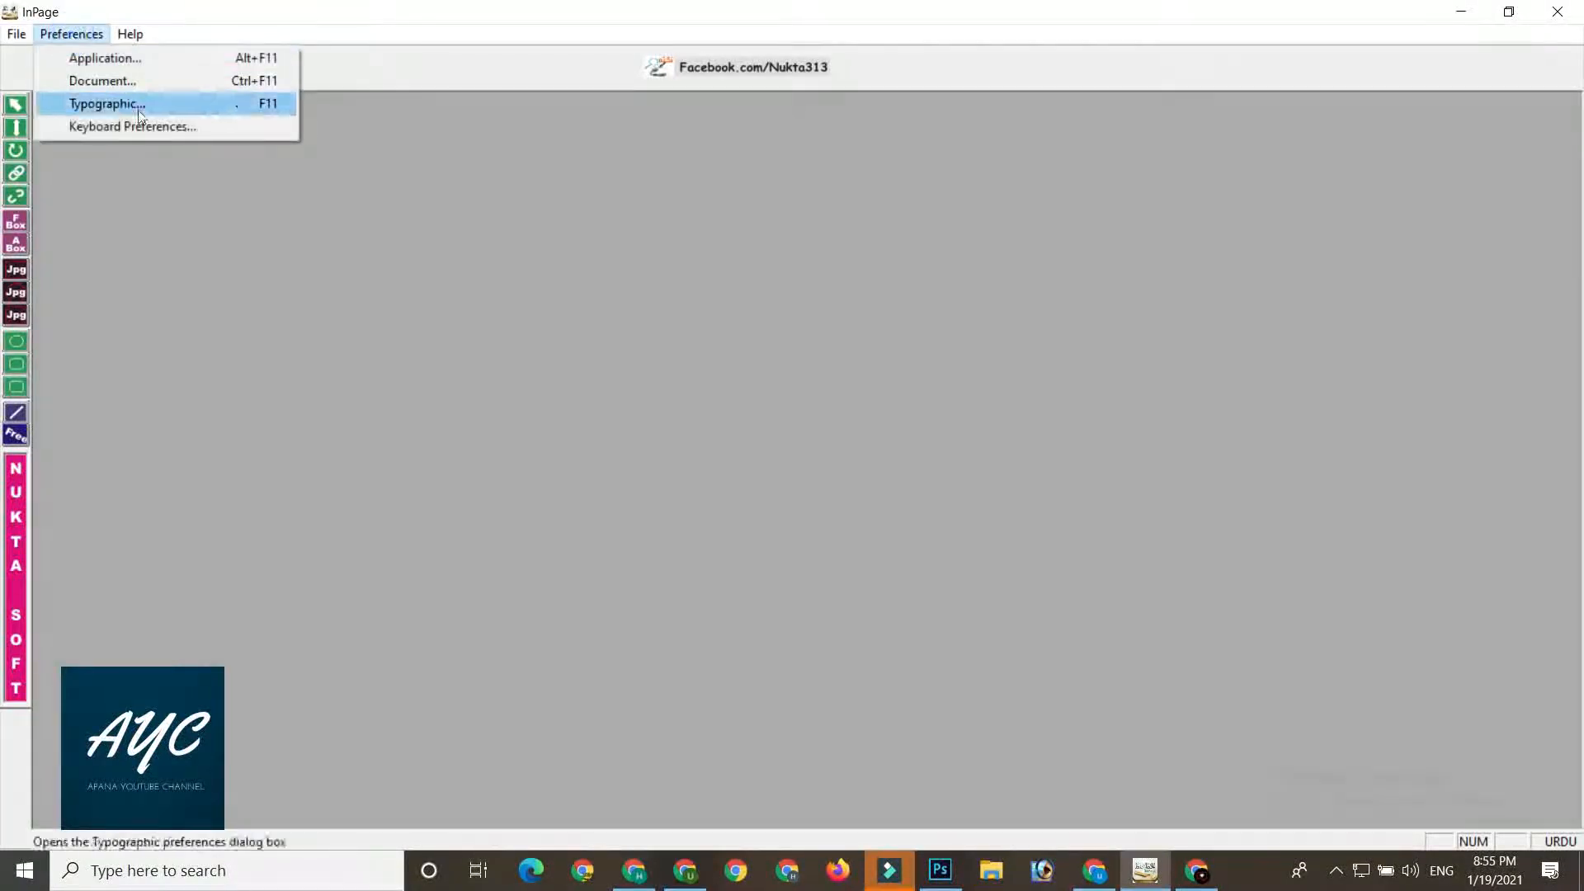
left_click(132, 127)
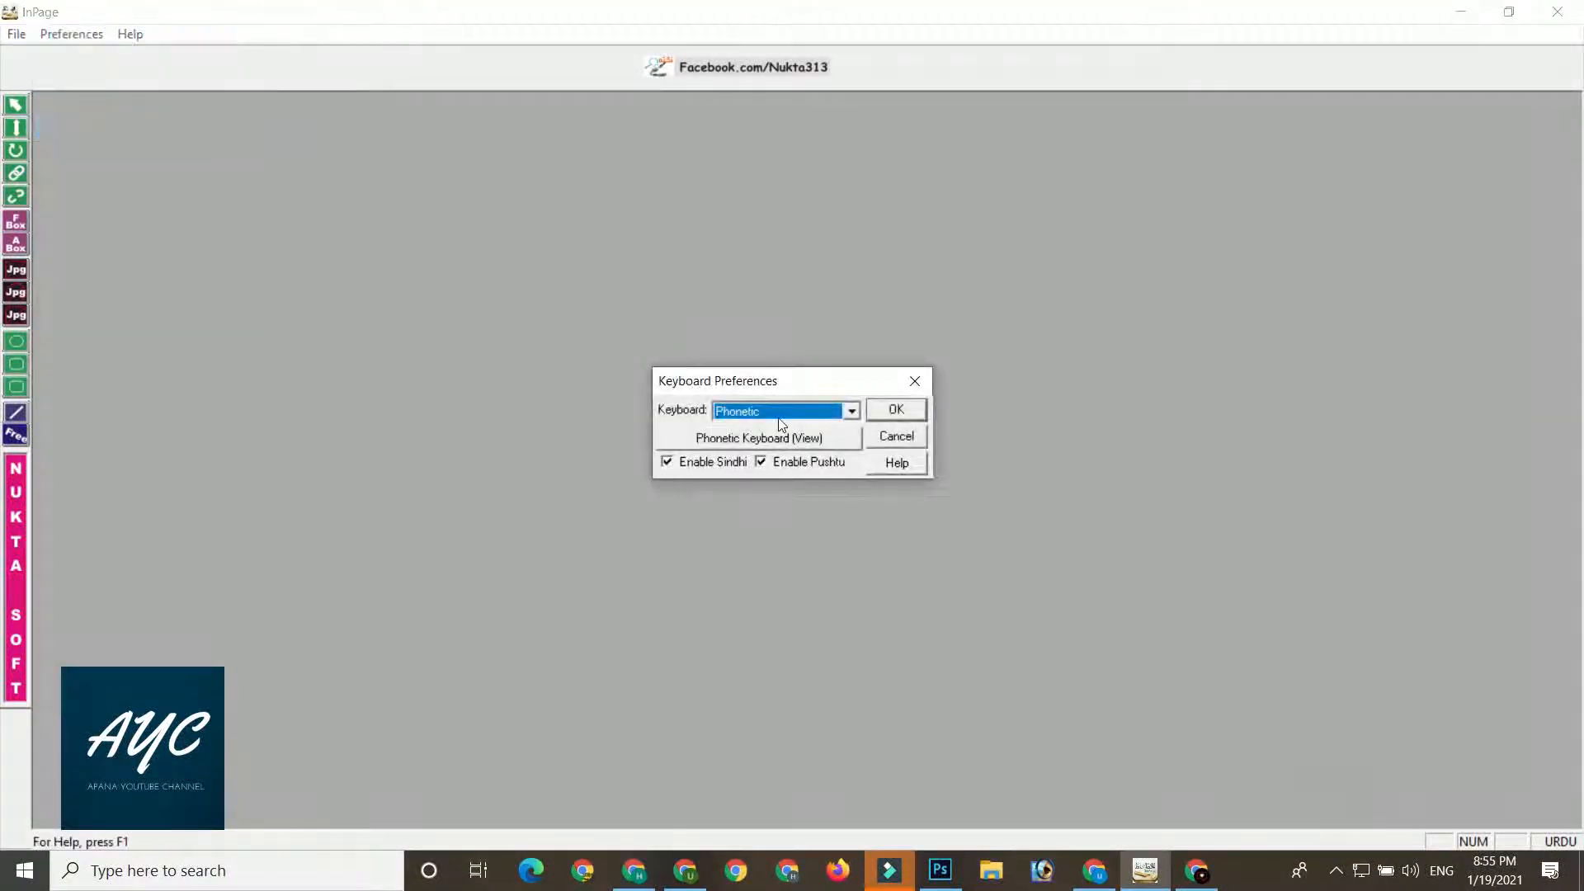
left_click(778, 419)
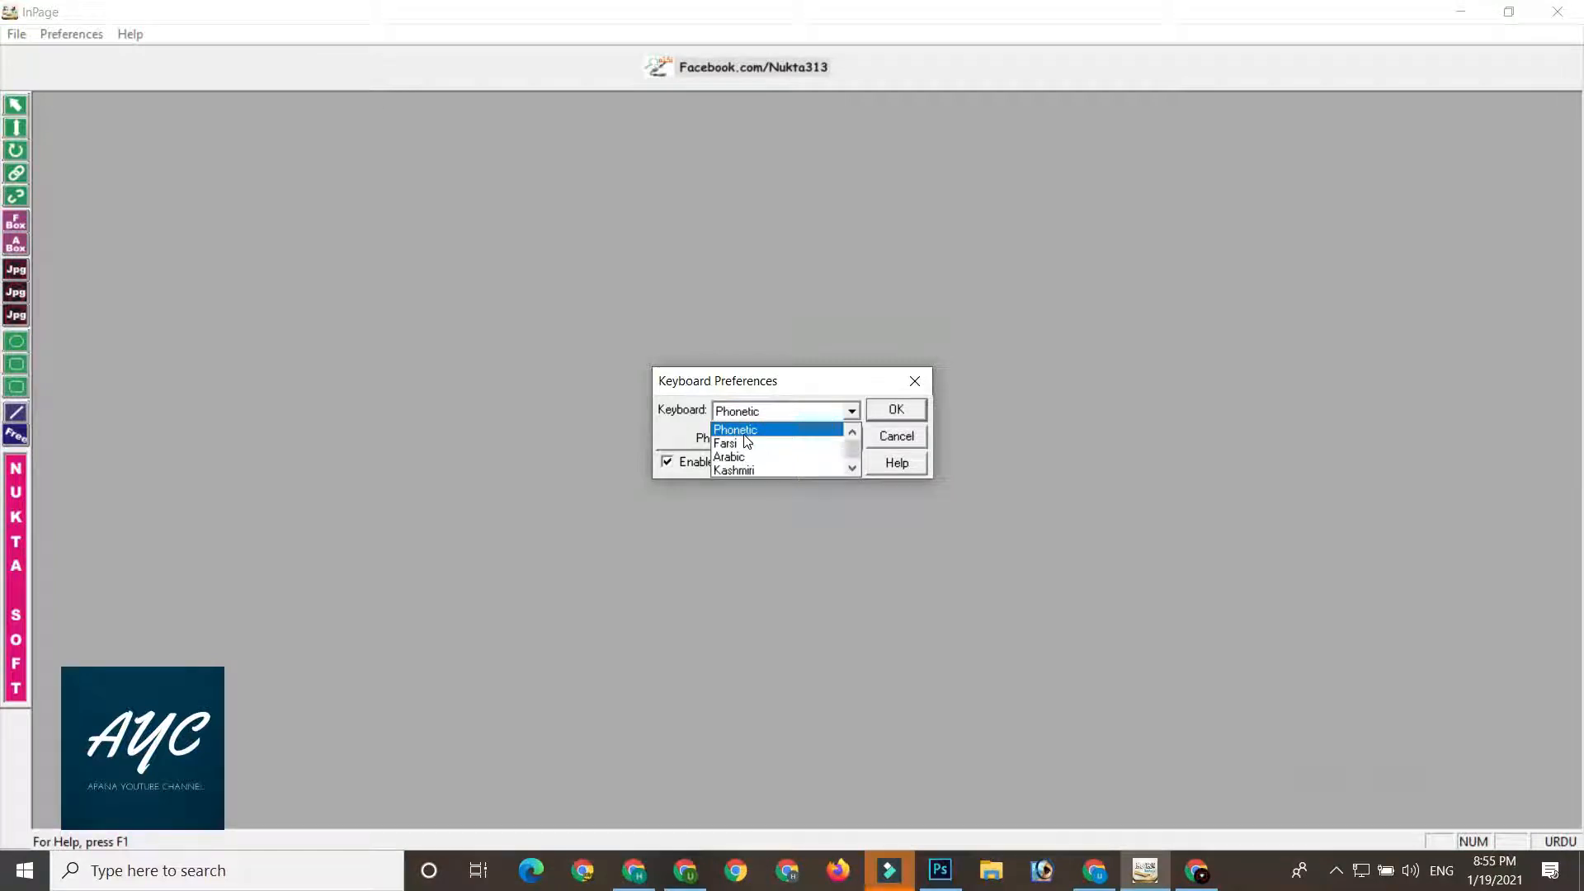
left_click(742, 429)
left_click(894, 409)
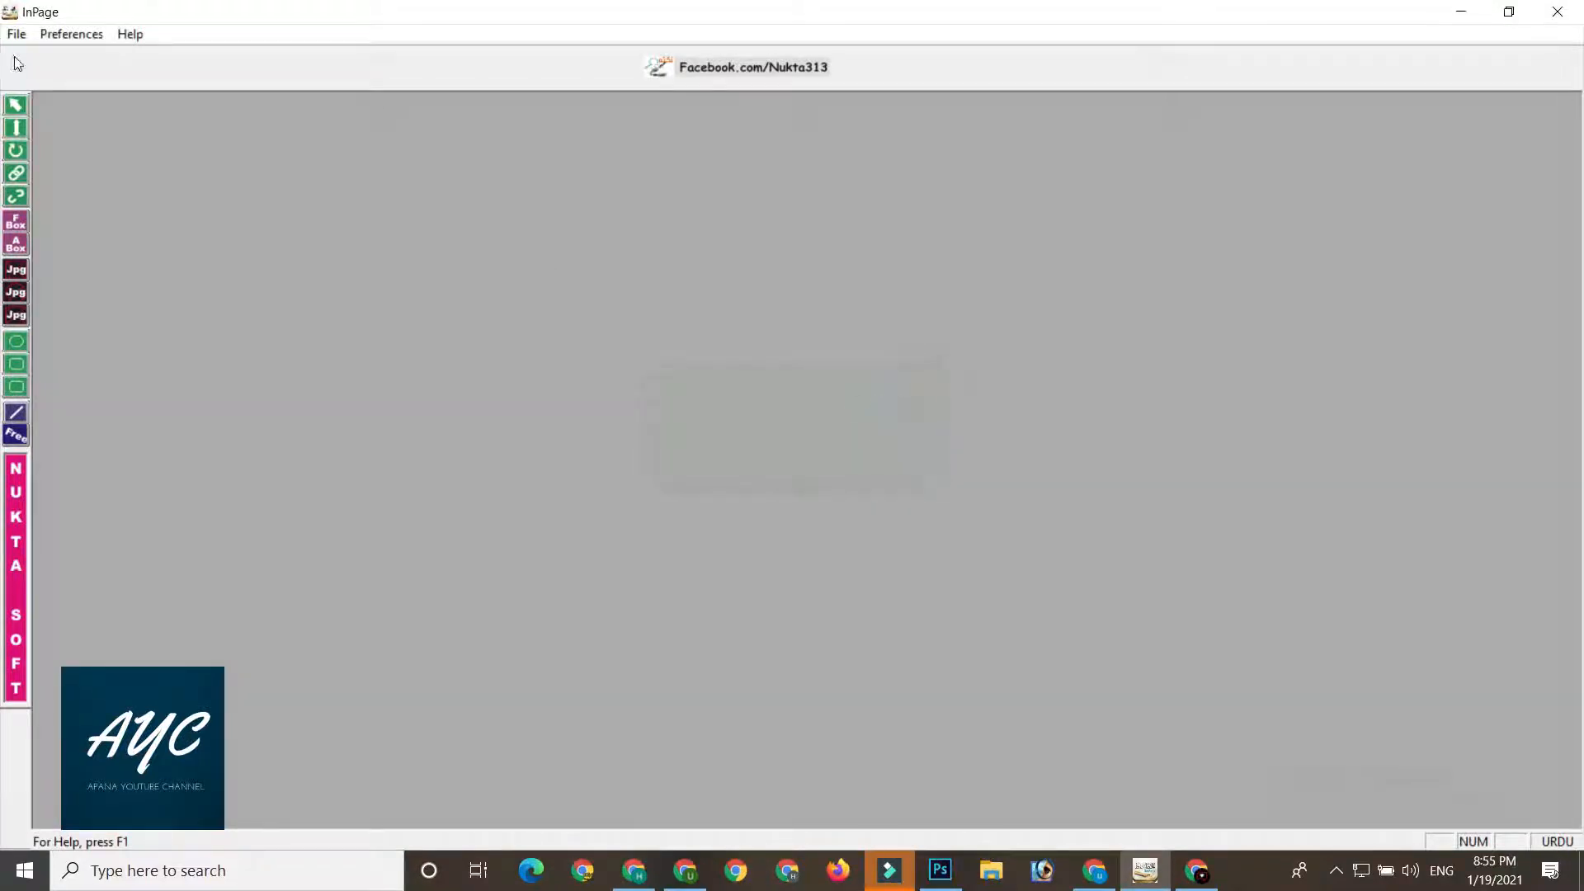
- Examine the Phonetic keyboard layout from the keyboard preferences, and close the preferences
left_click(57, 33)
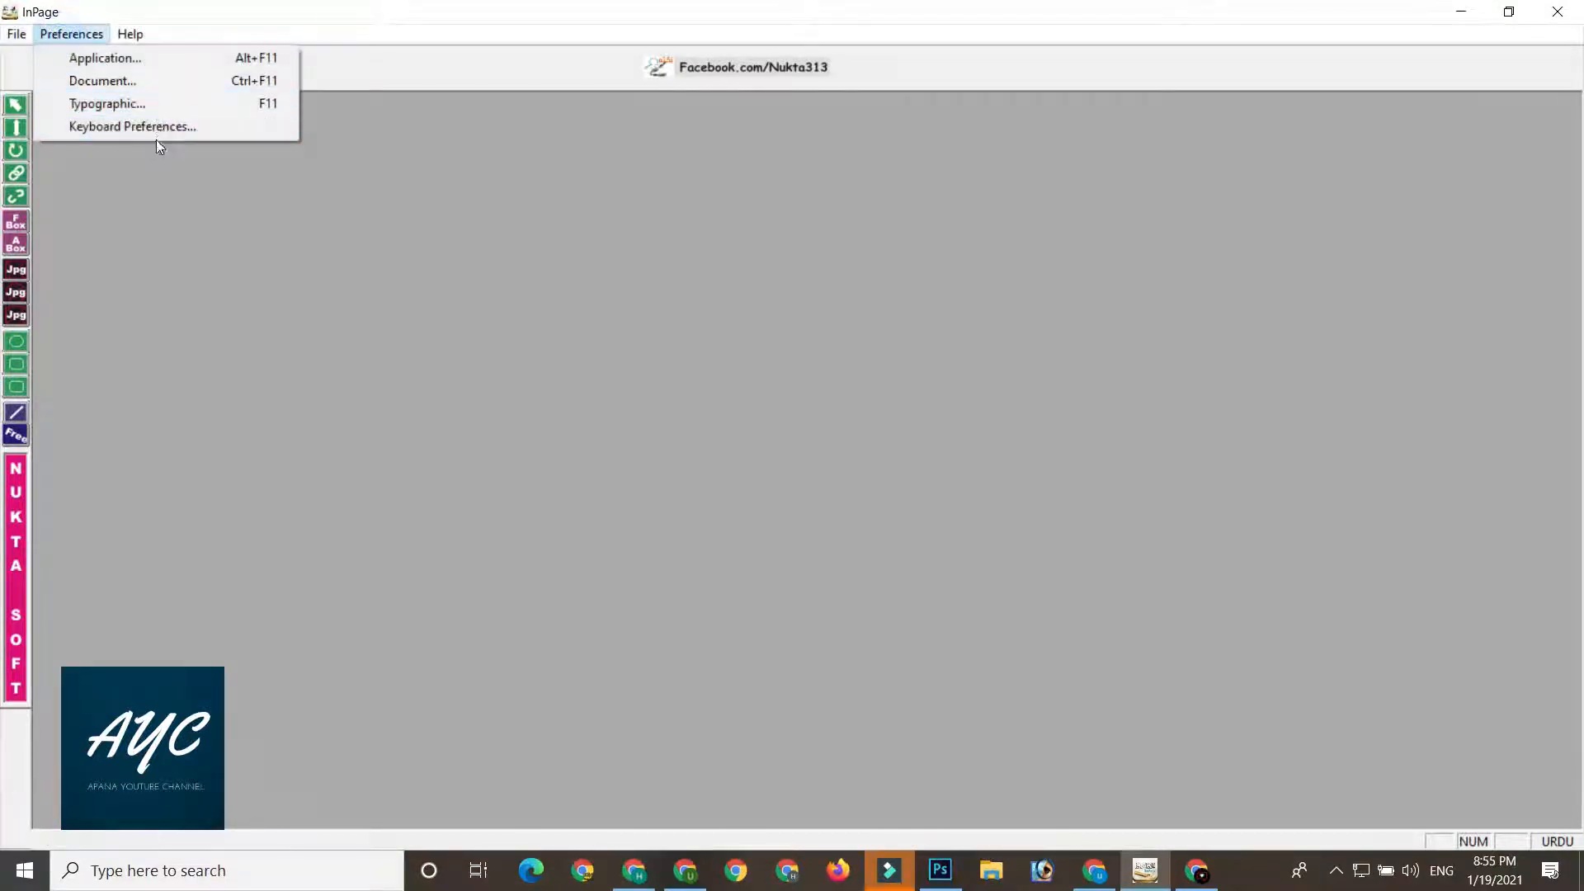
left_click(160, 129)
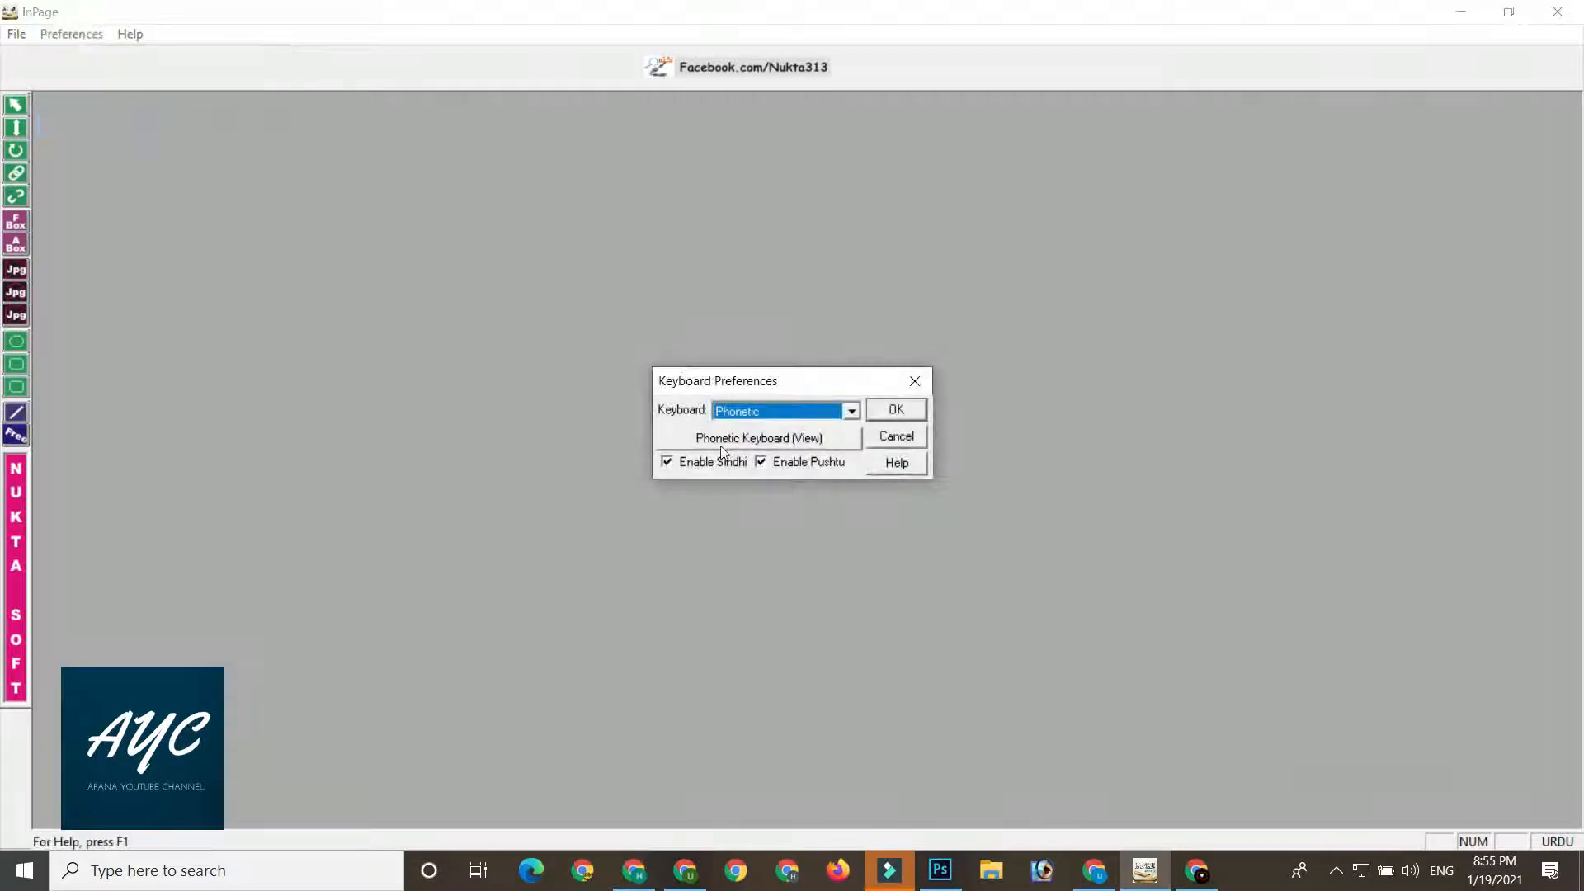
left_click(804, 447)
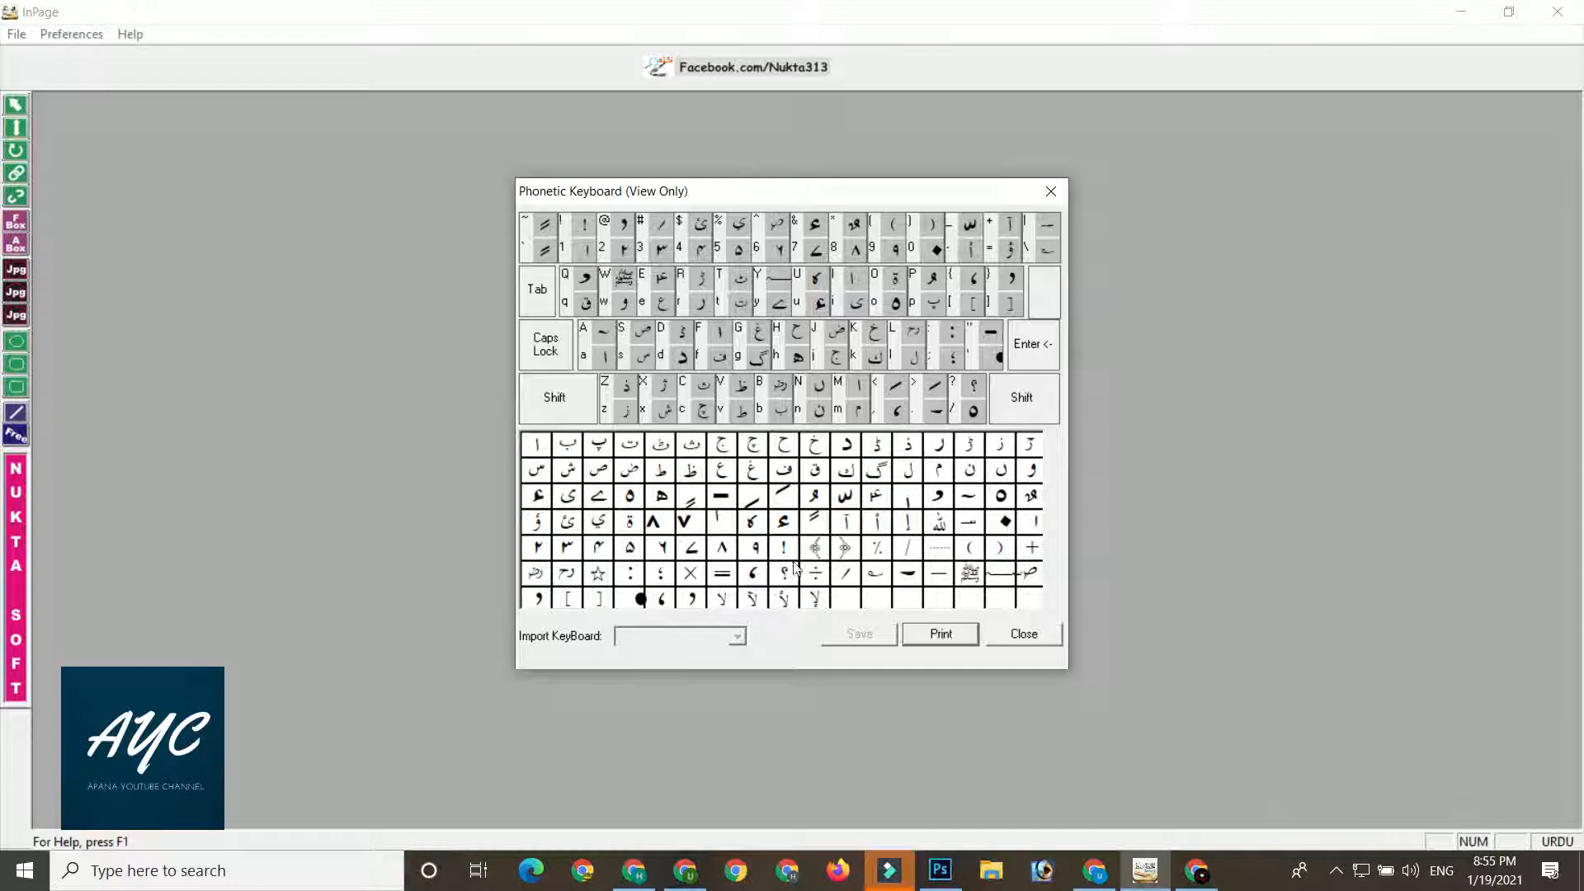
left_click(1024, 634)
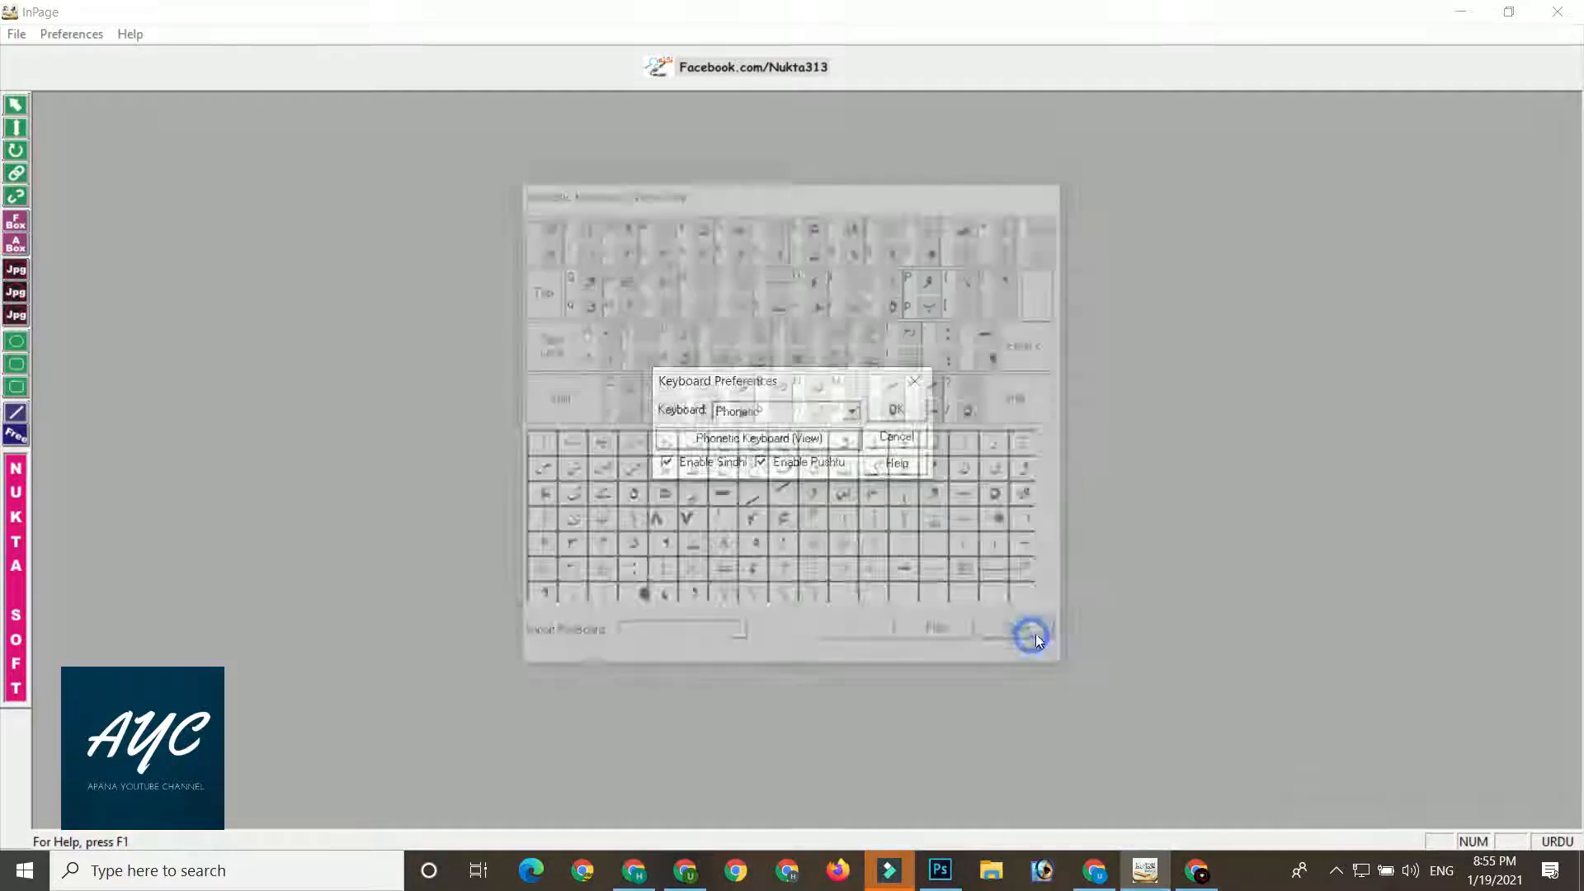
left_click(905, 409)
- Create a new InPage document and enter the Urdu text "اچھا اور خوبصورت" on its first line
left_click(17, 34)
left_click(37, 57)
left_click(955, 369)
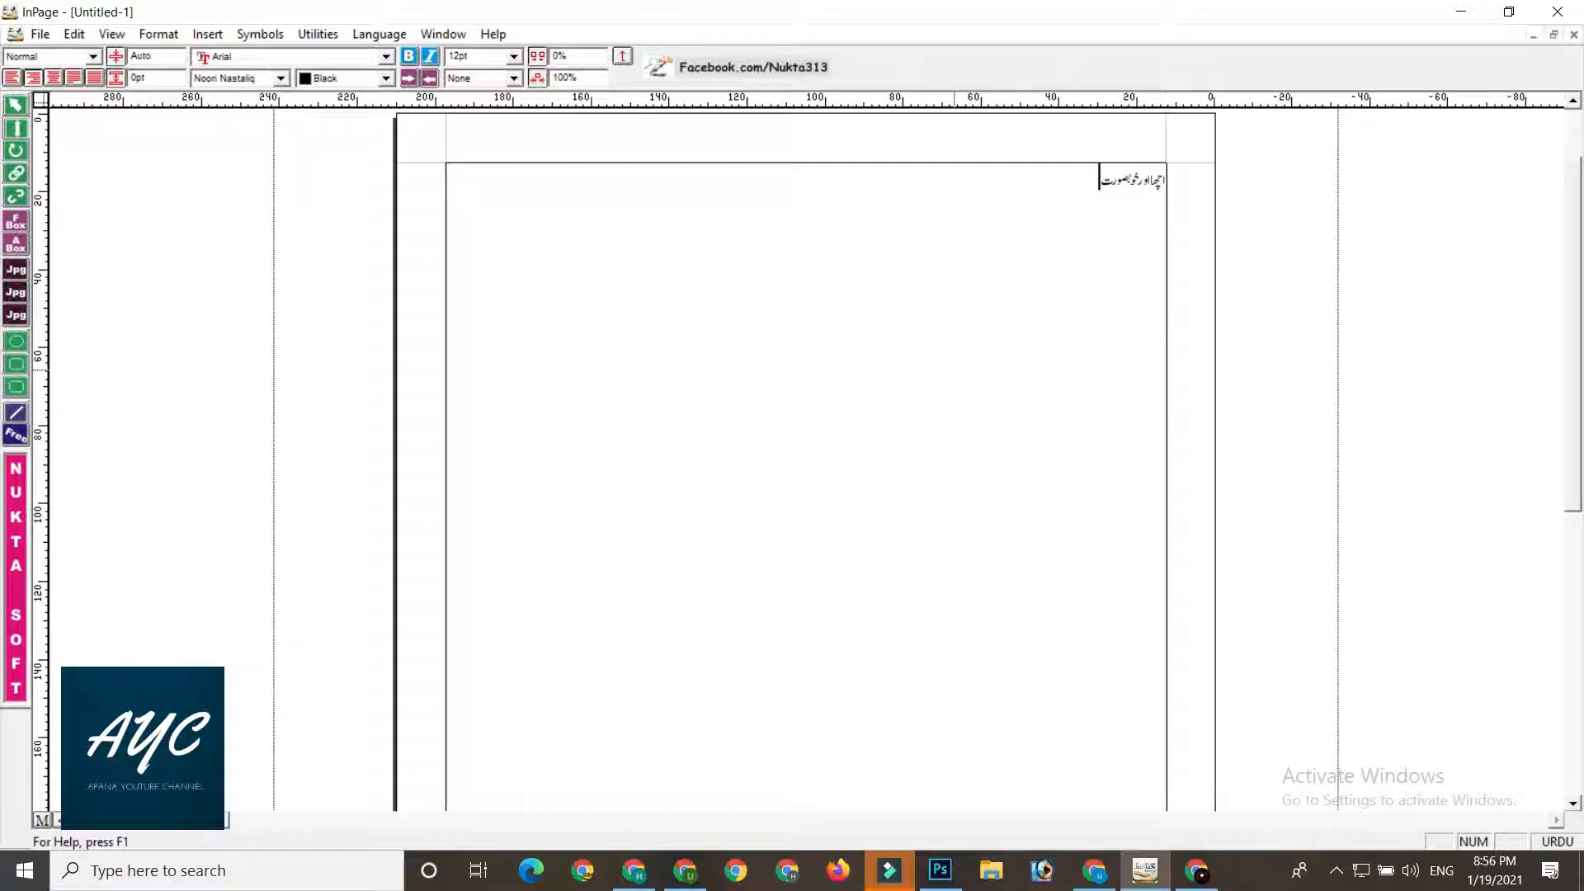
- Set the size of the whole Urdu line to 36 pt
key("ctrl+a")
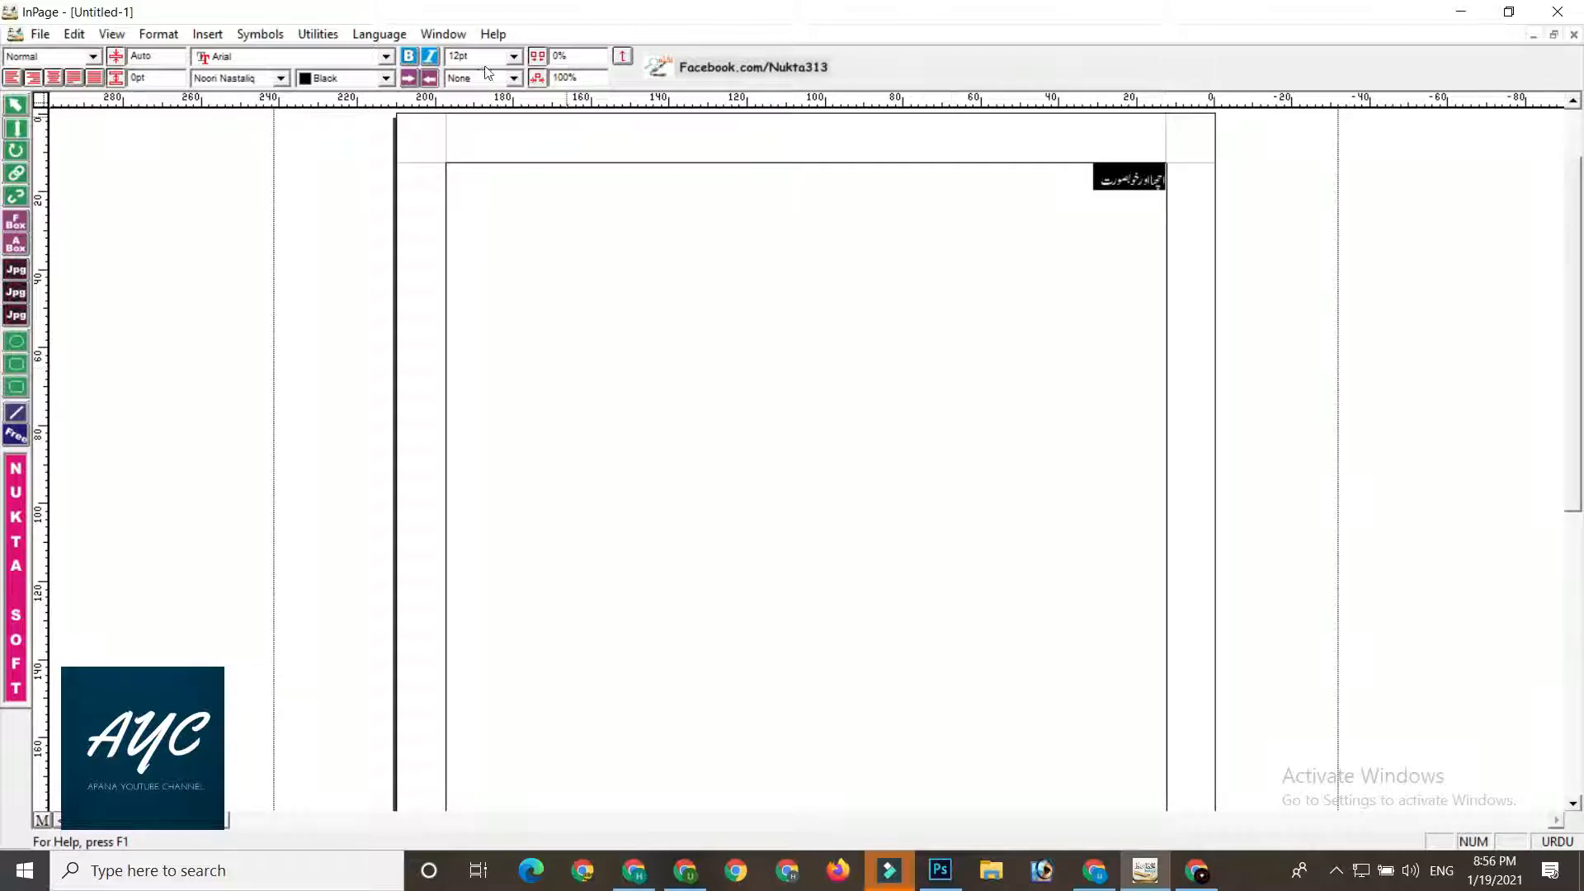
left_click(513, 55)
left_click(477, 148)
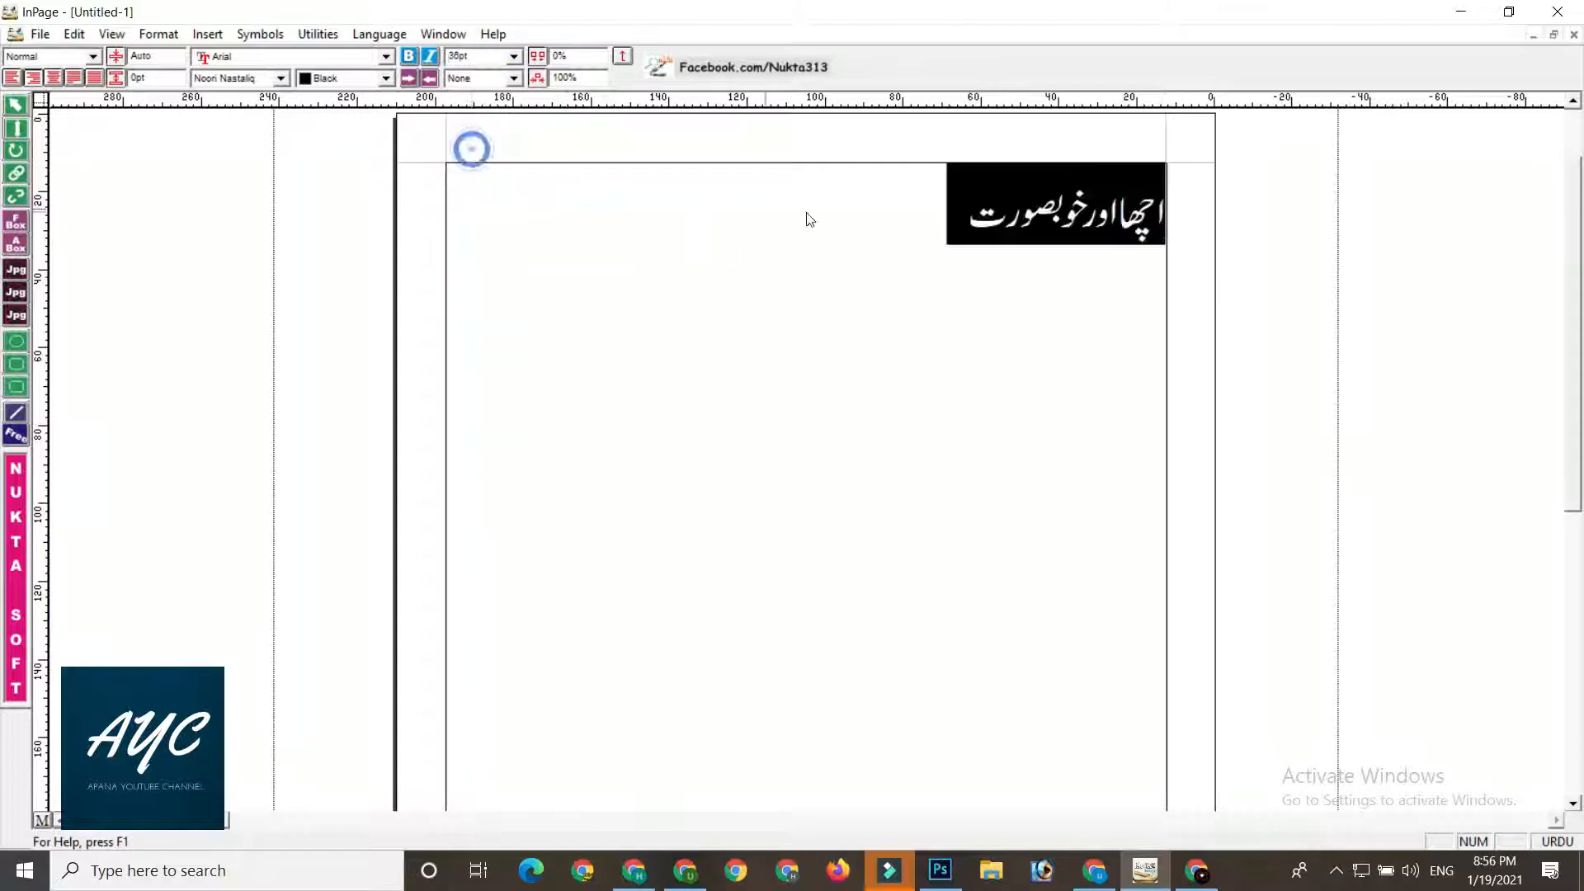
left_click(922, 217)
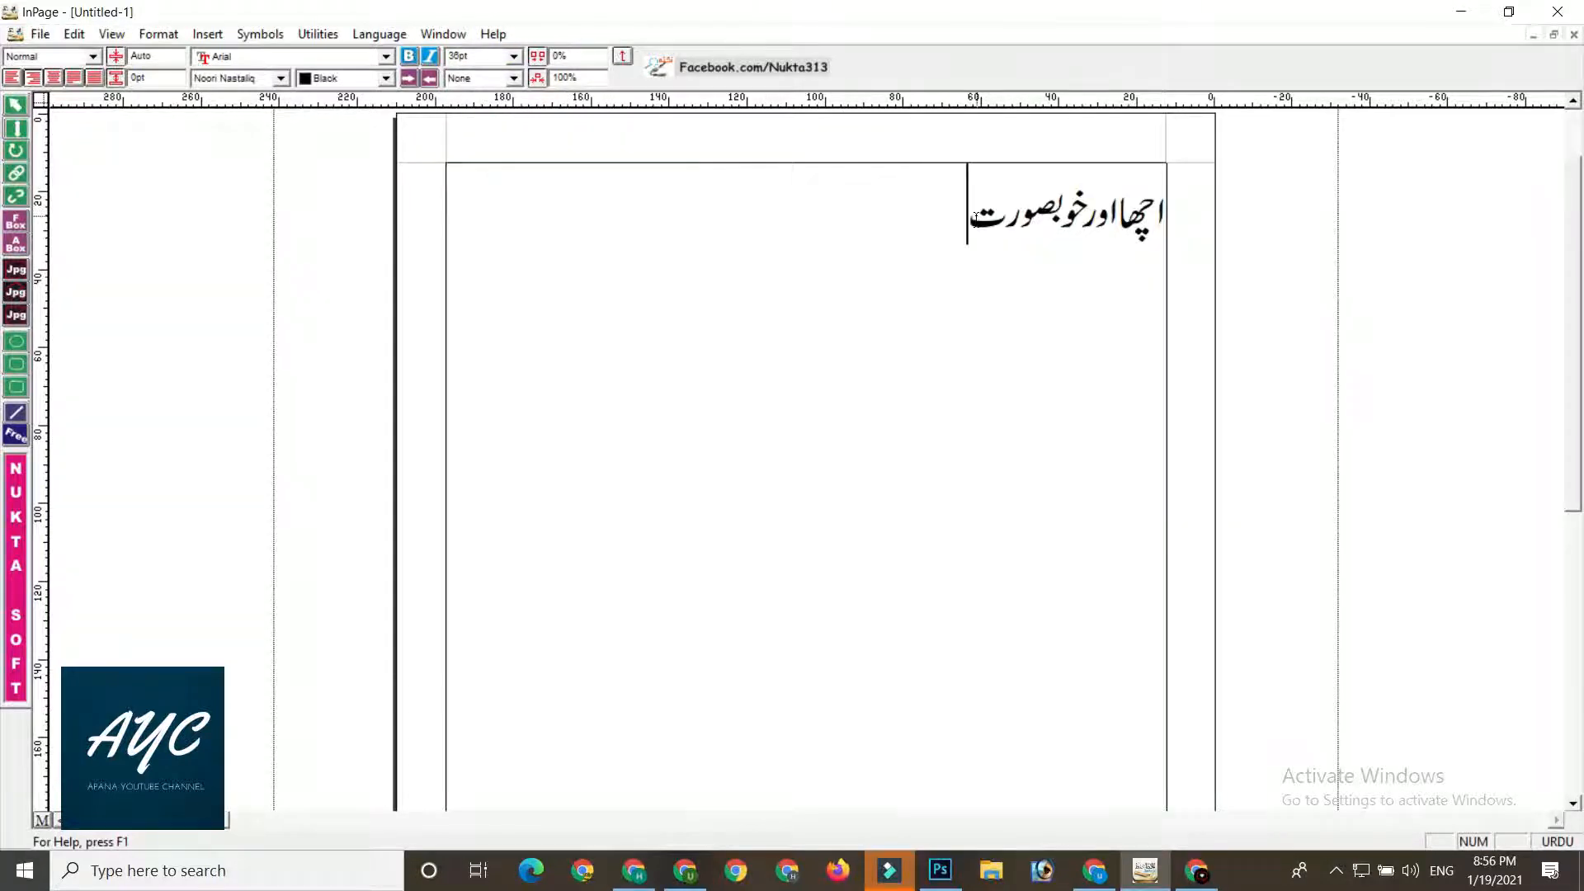
- Add a second line in English reading "Thumbnail Design" below the Urdu line
key("ctrl+space")
key("Return")
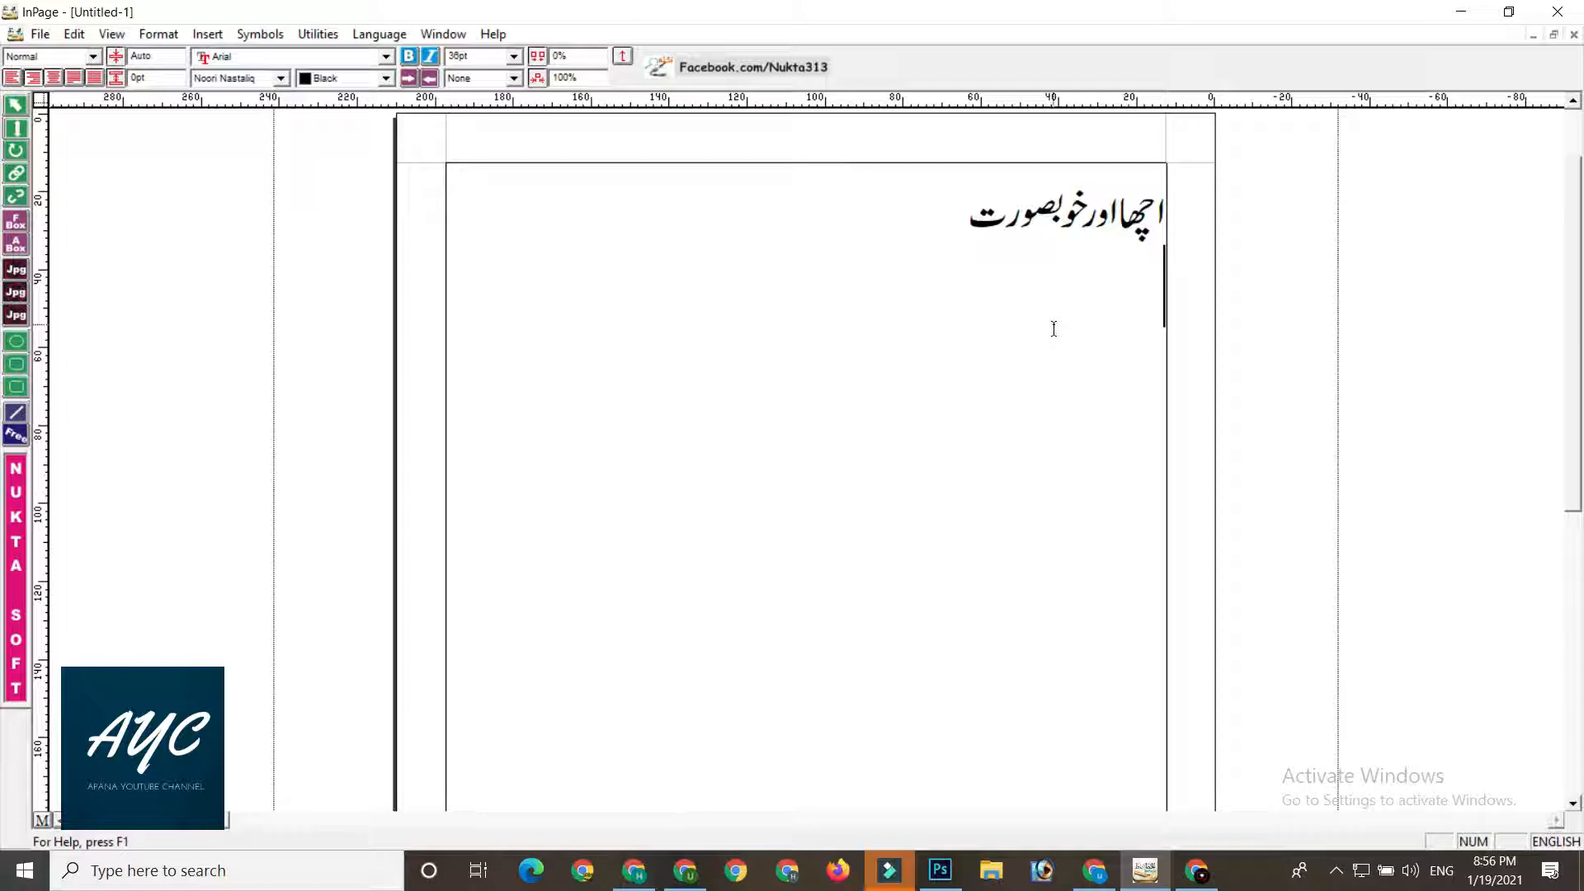
type("Thumbnail")
key("BackSpace")
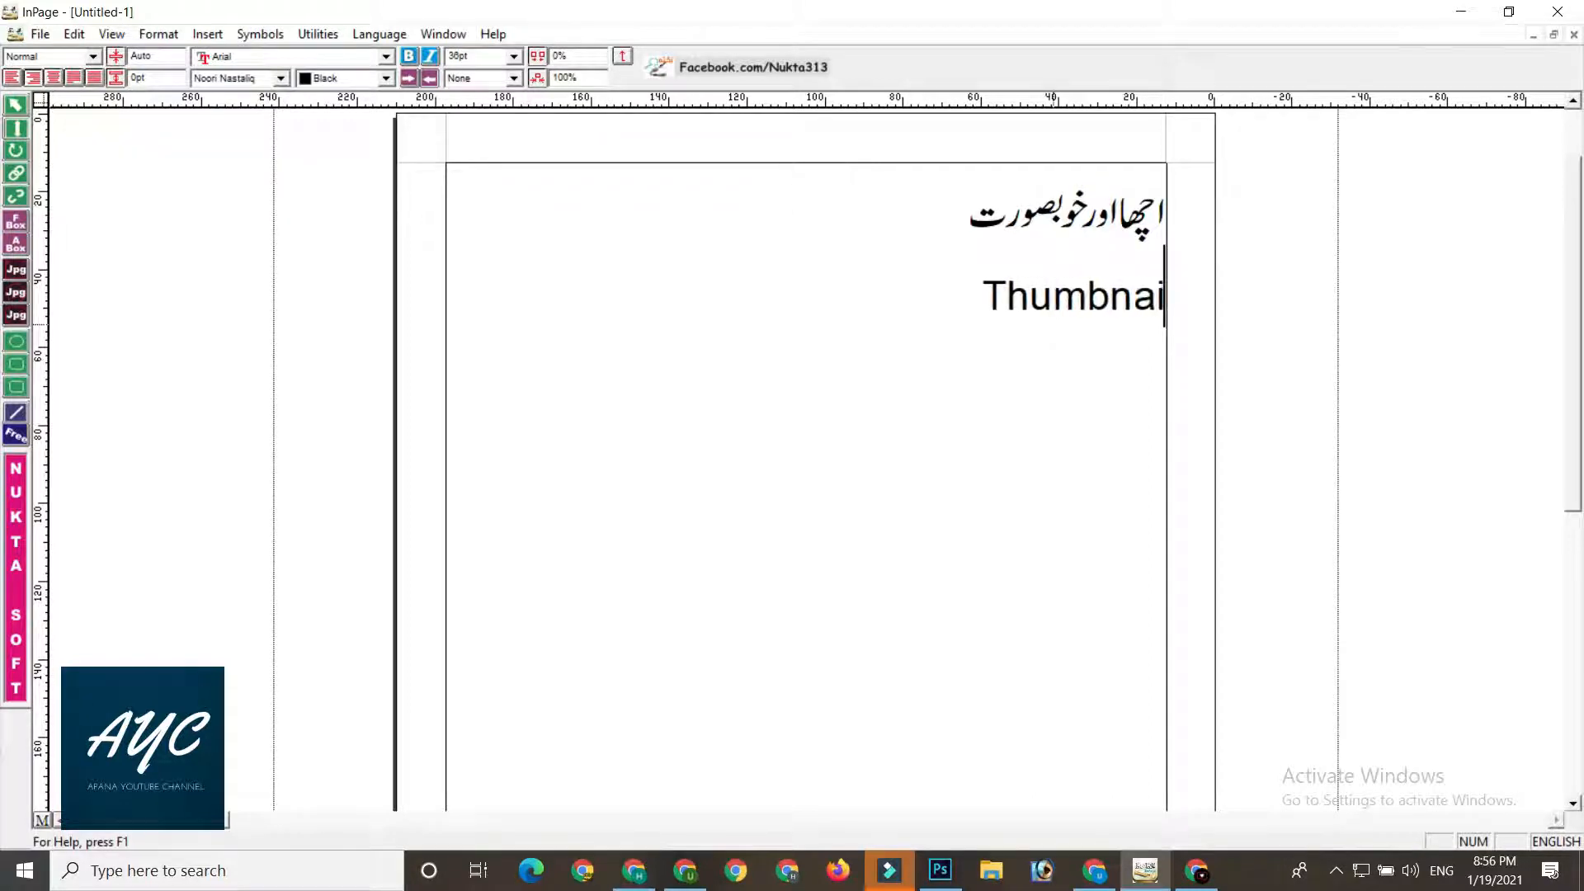
key("BackSpace")
key("BackSpace")
type("ail")
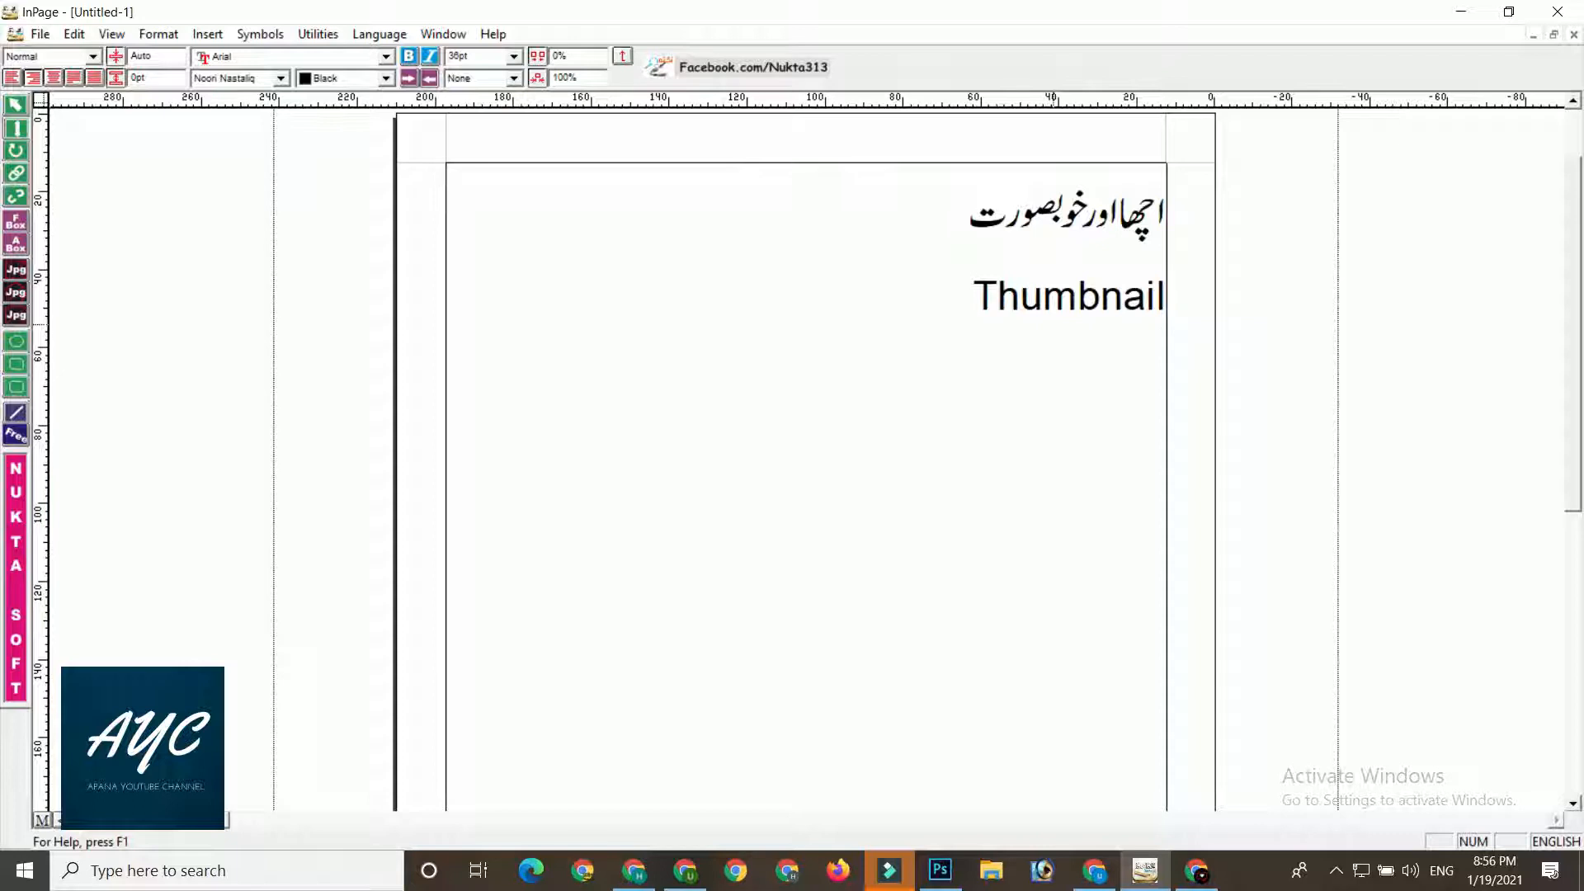
type("Design")
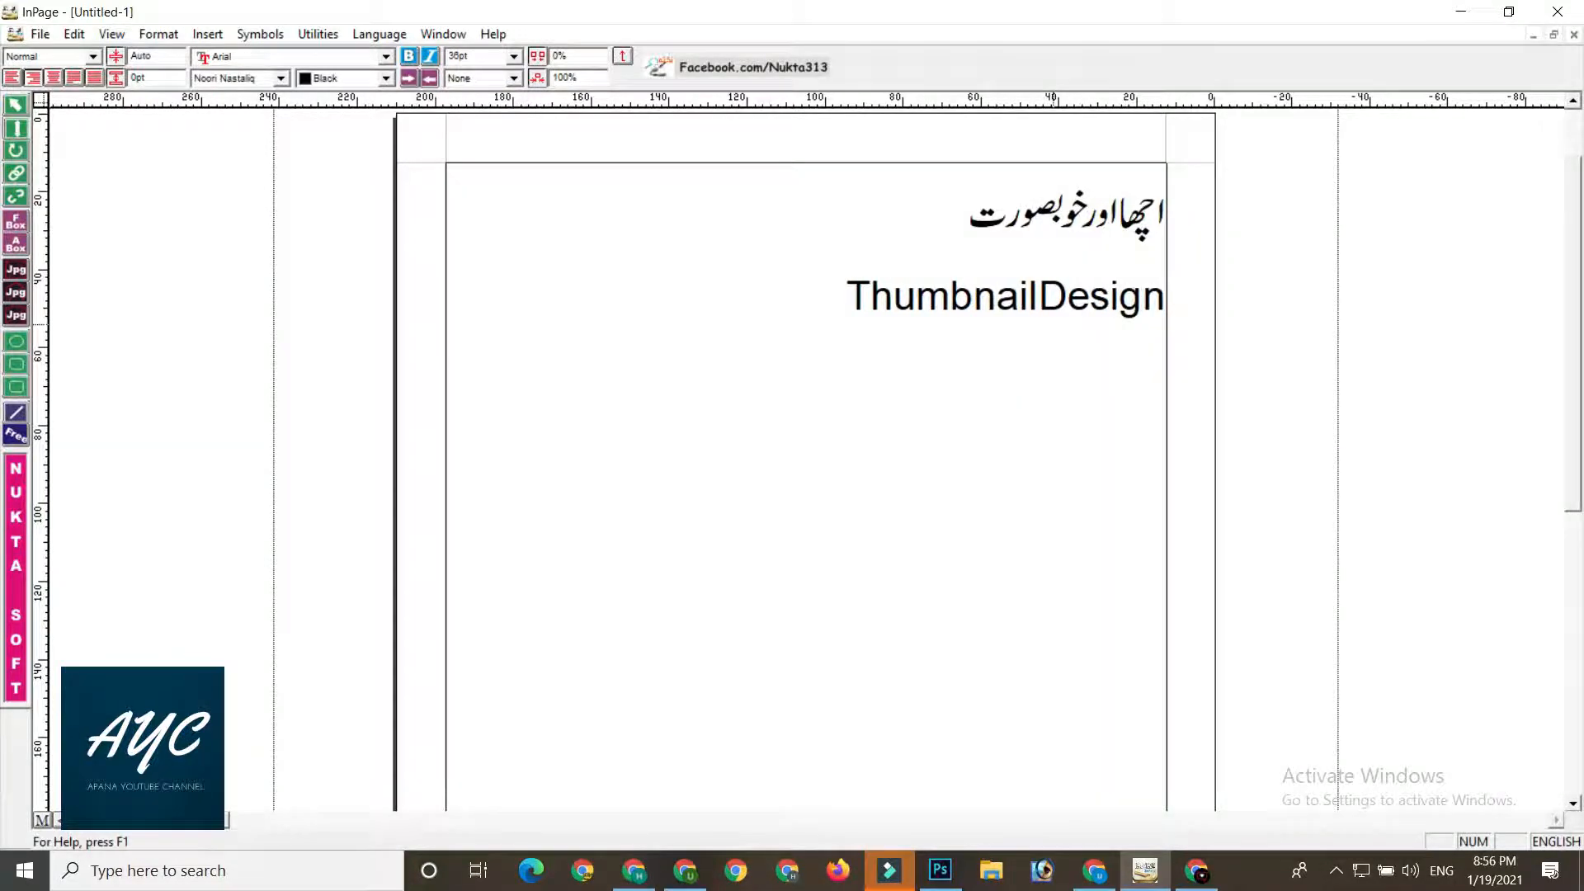
left_click(1038, 297)
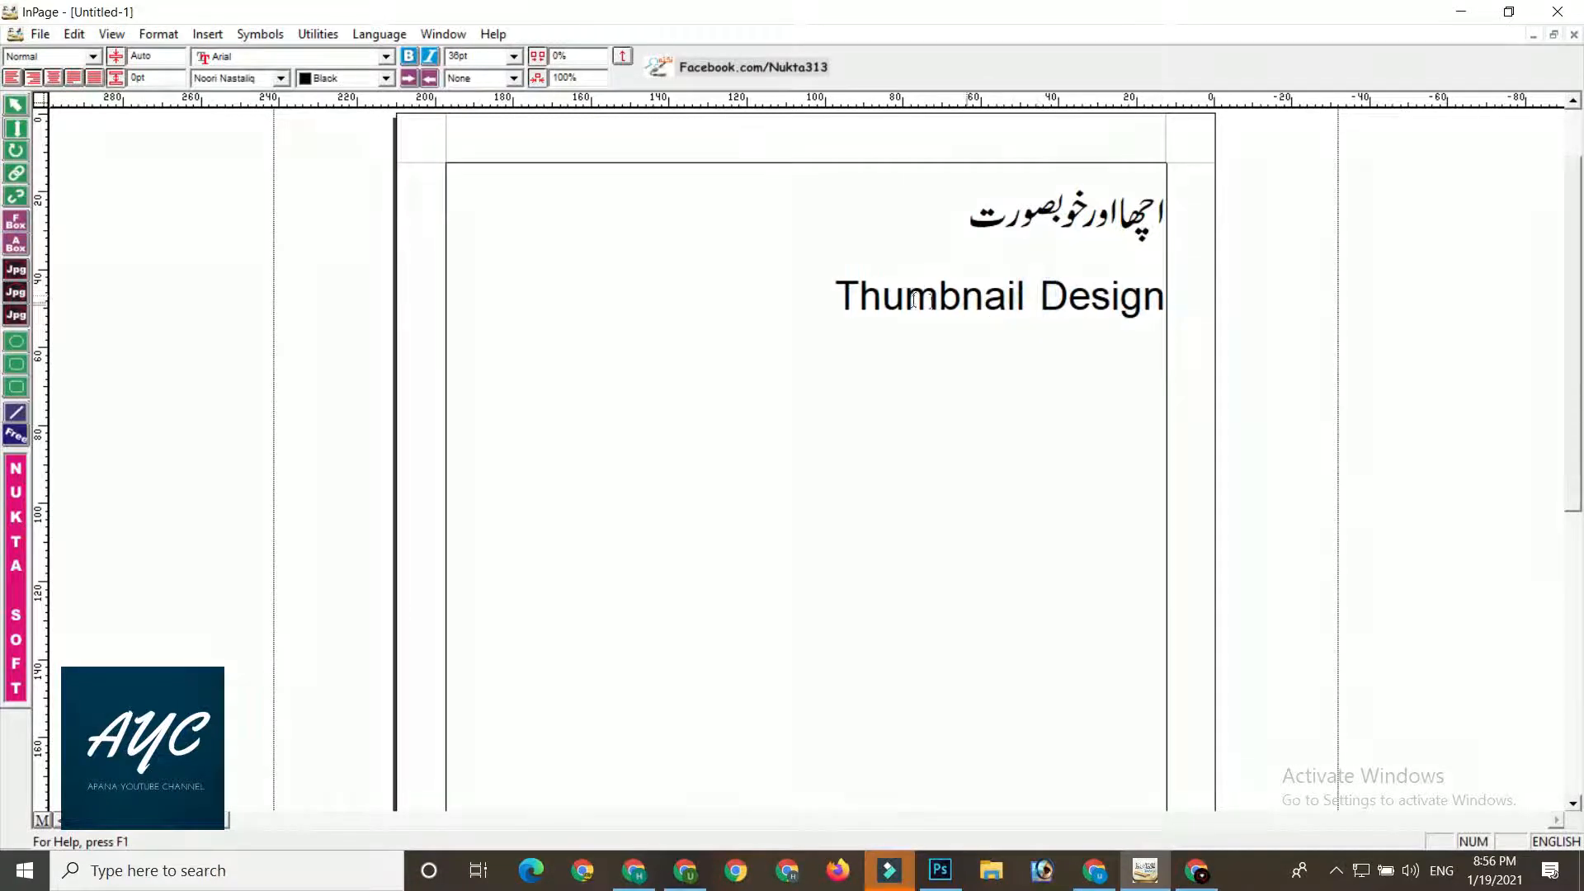
- Set the font of the "Thumbnail Design" line to Impact
left_click_drag(833, 295, 1184, 293)
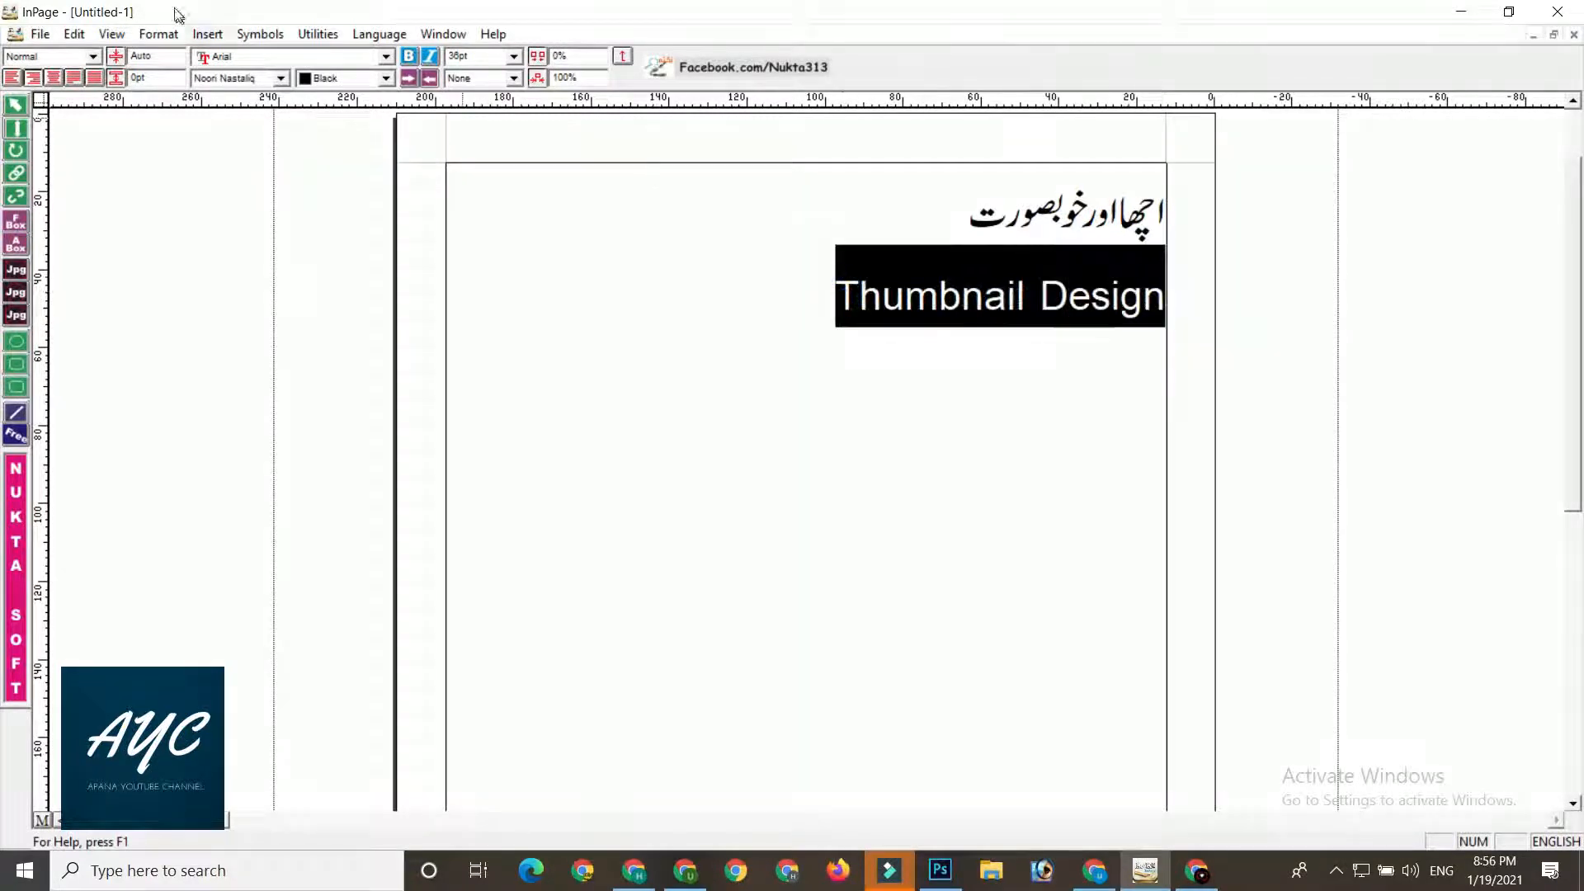
left_click(344, 57)
key("i")
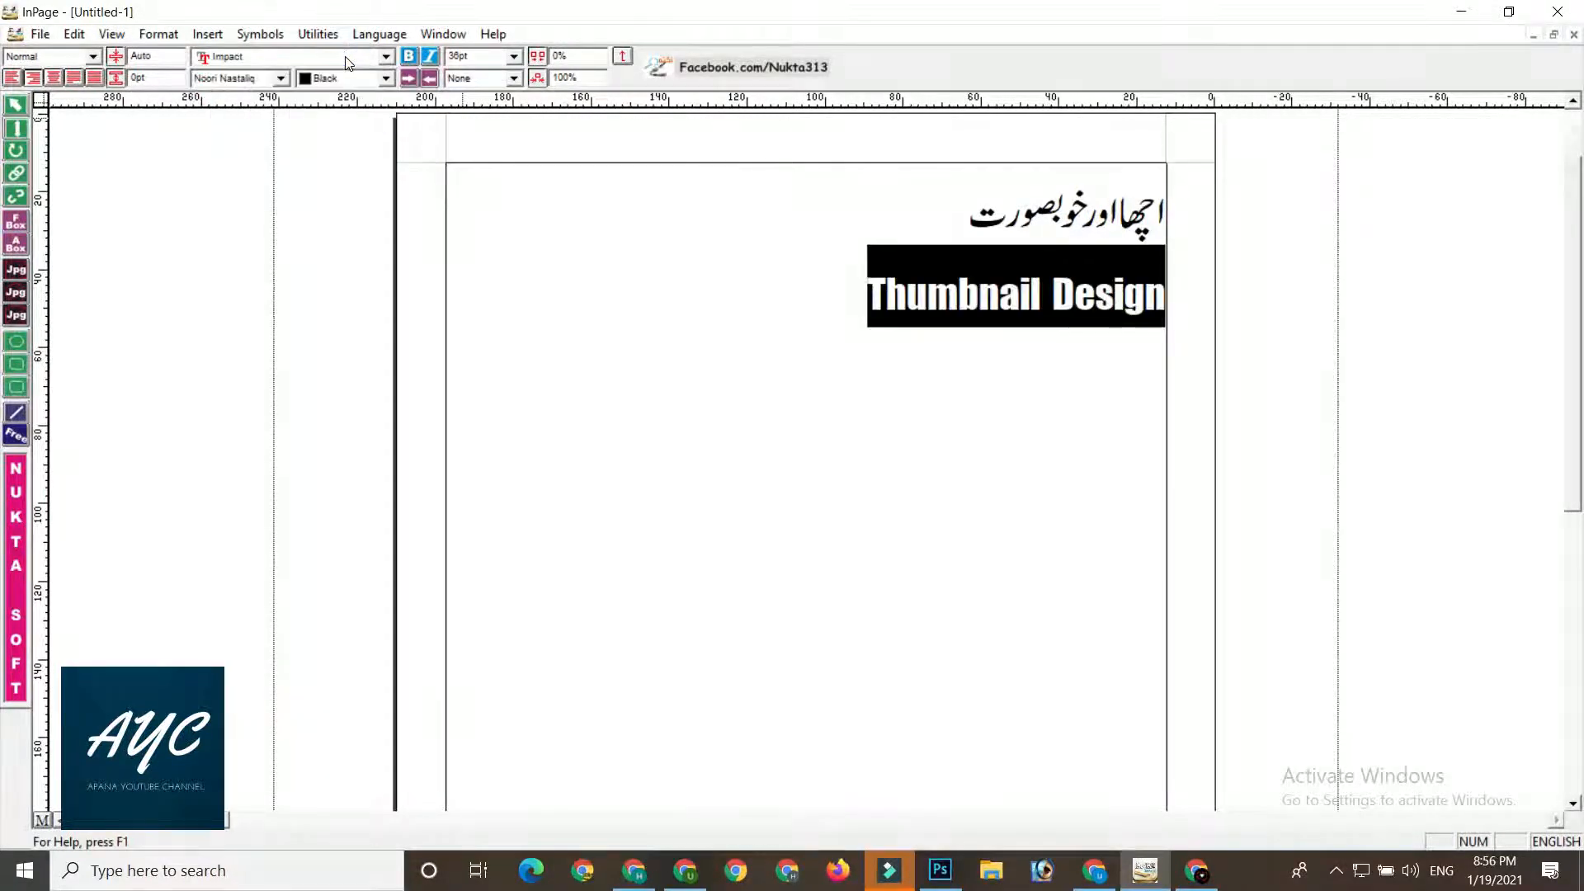
left_click(1003, 293)
left_click_drag(849, 300, 925, 312)
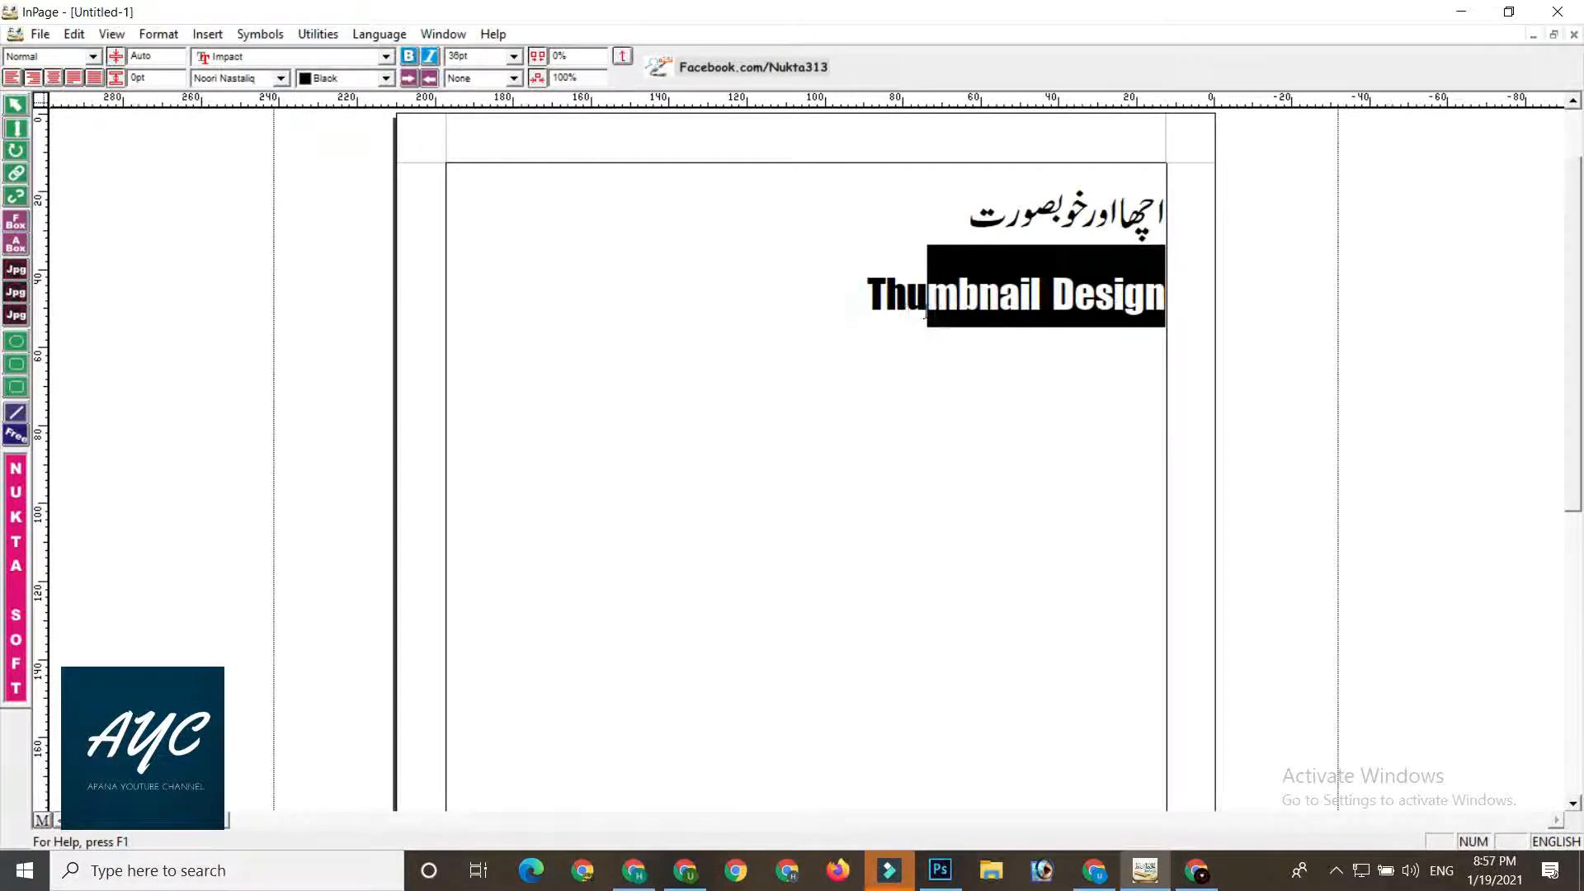
- Switch the input language back to Urdu and add a third line reading "مکمل اسکد ھجاس"
left_click(856, 302)
key("ctrl+space")
key("Return")
type("م")
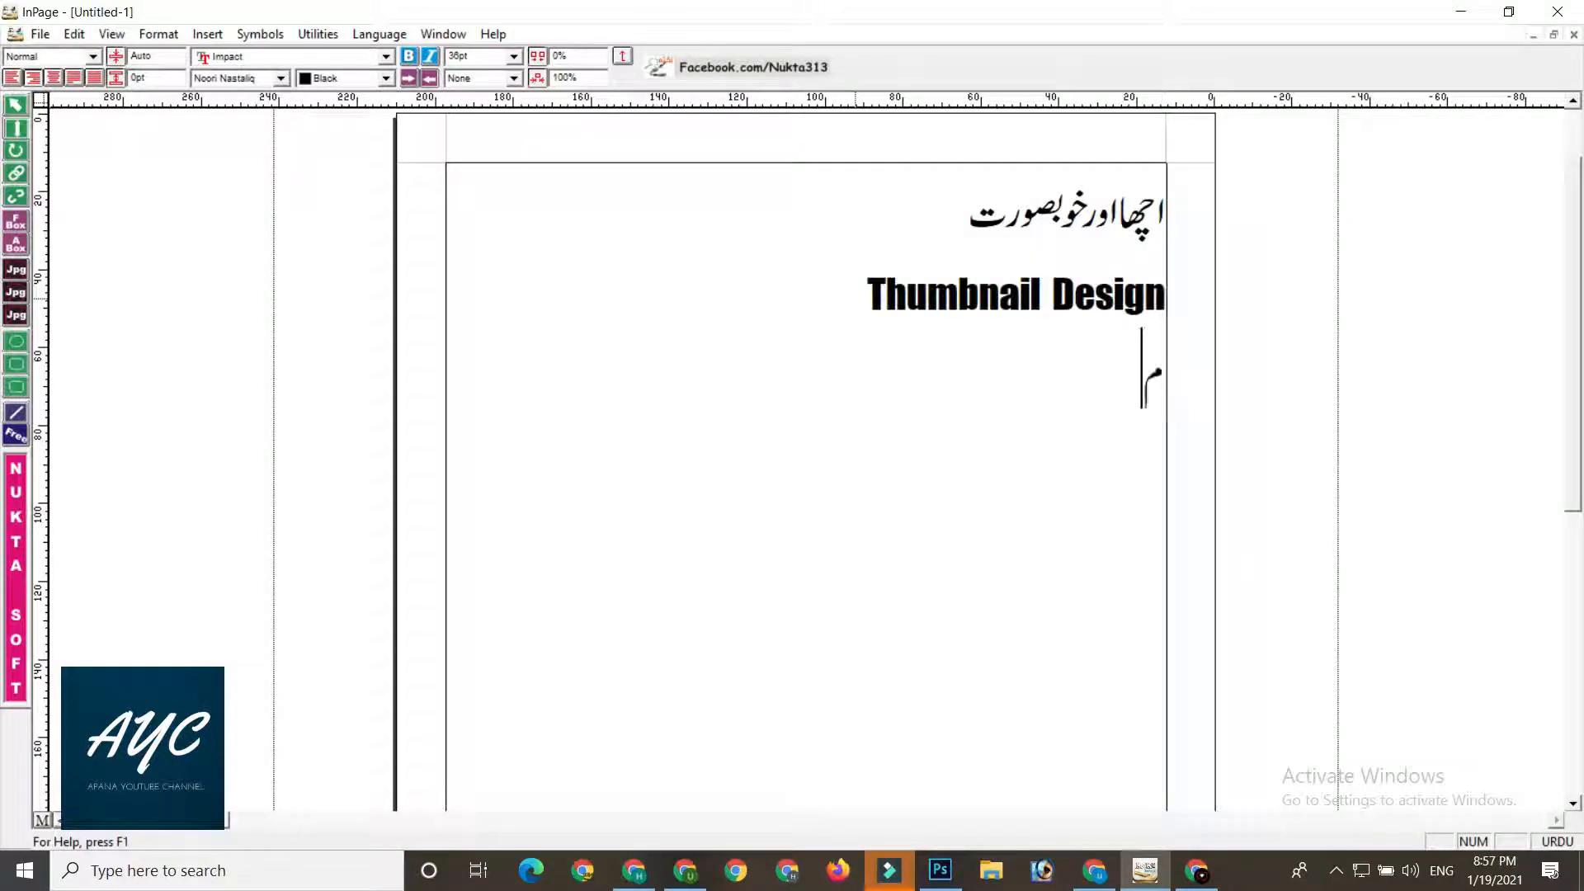
type("کمل")
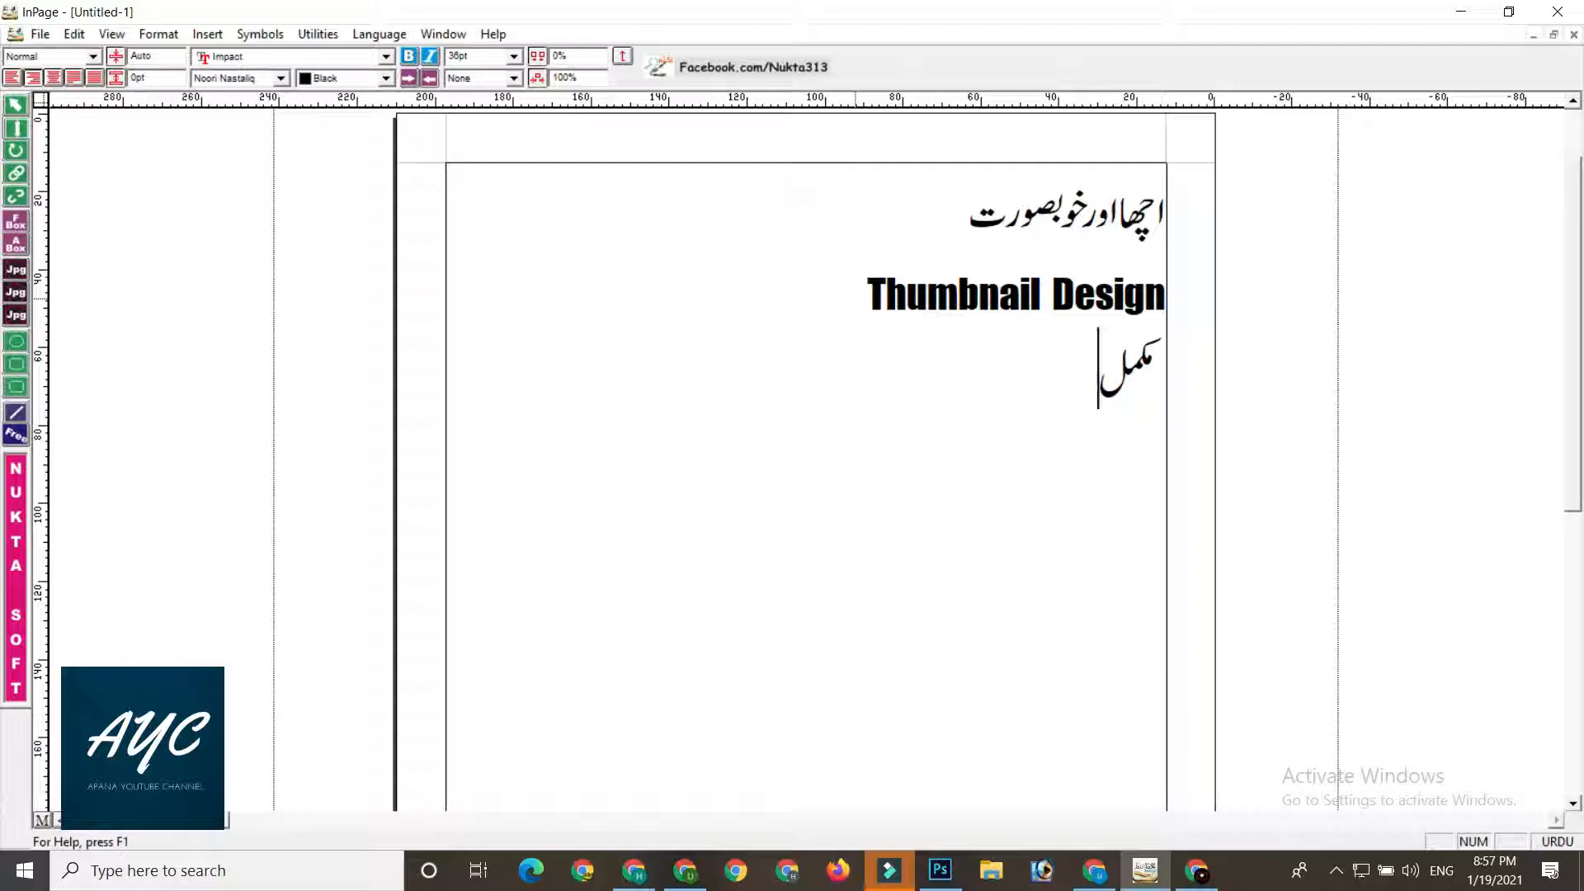
type("اسکد ھجاس")
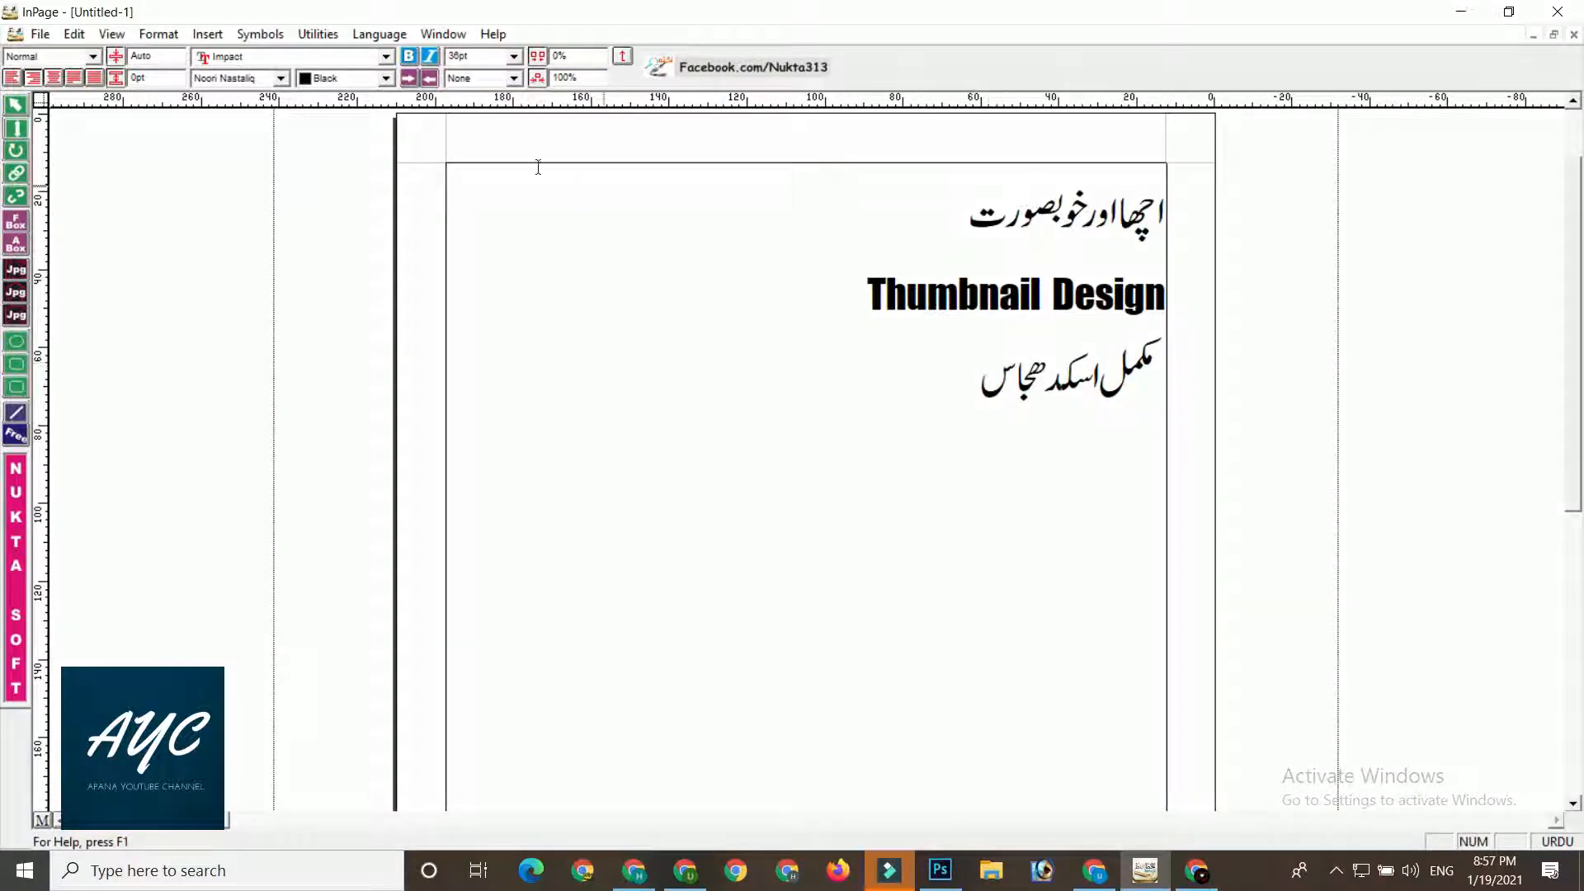
- Set up a picture export of the page to the Desktop in the Encapsulated PostScript Files format
left_click(40, 37)
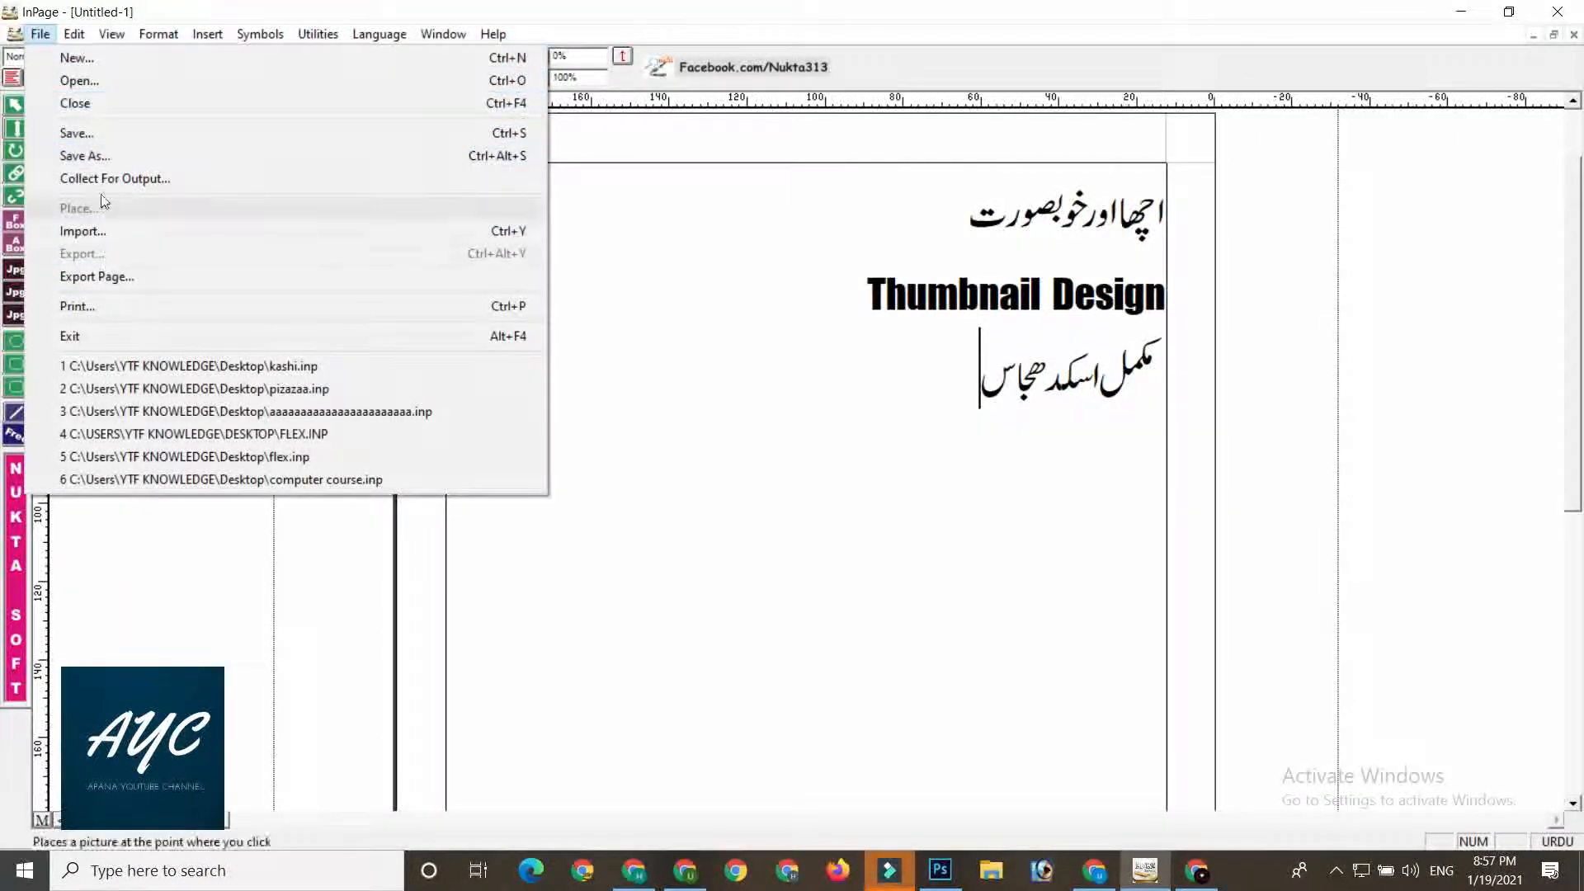
left_click(105, 279)
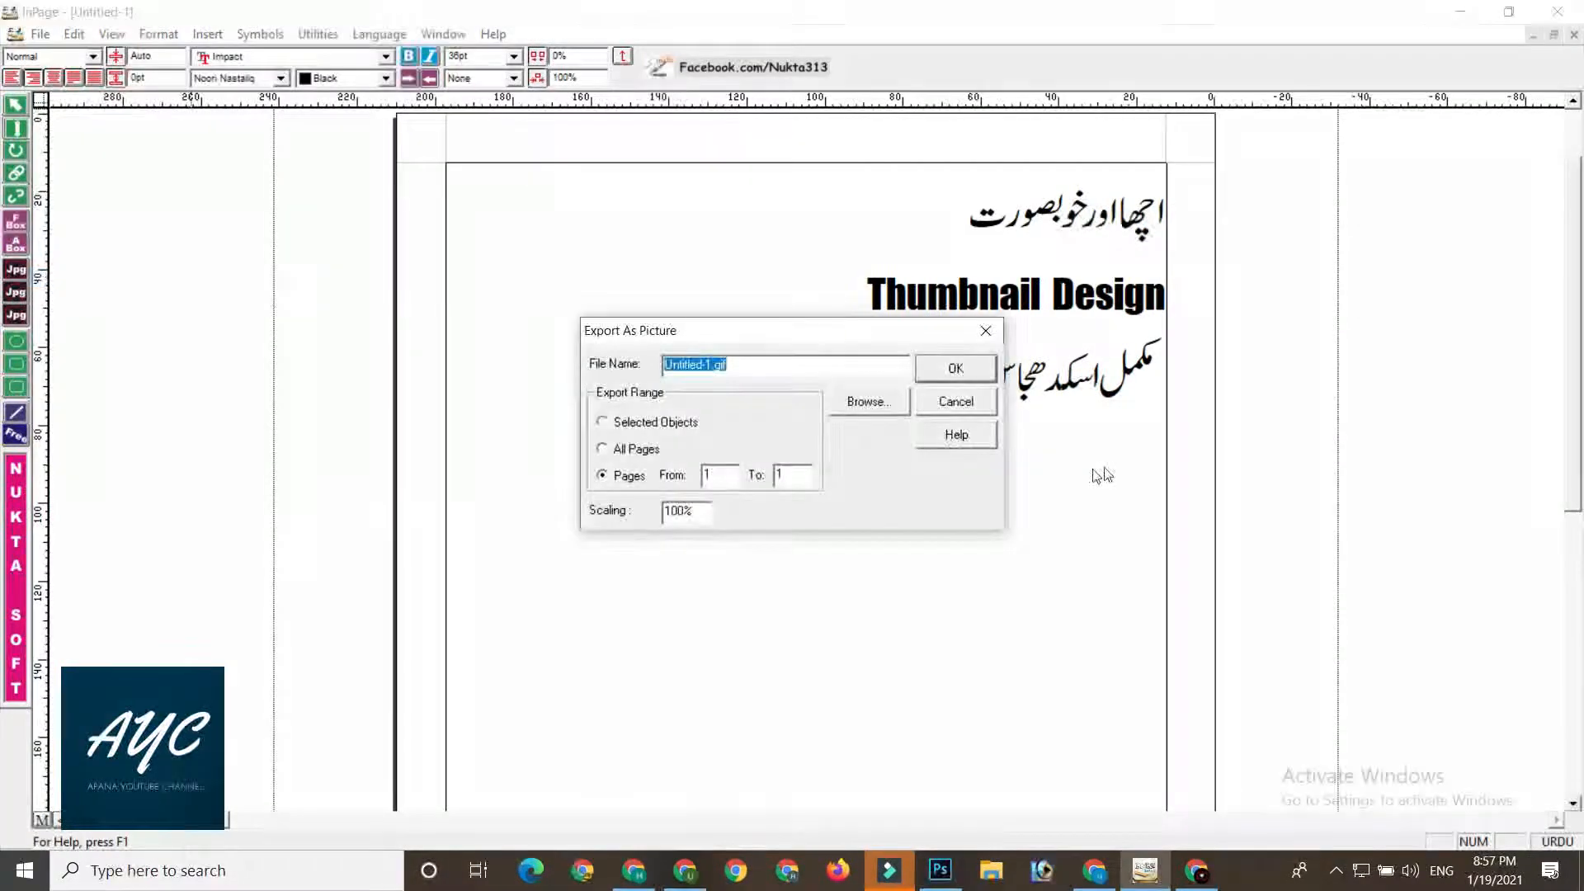
left_click(866, 402)
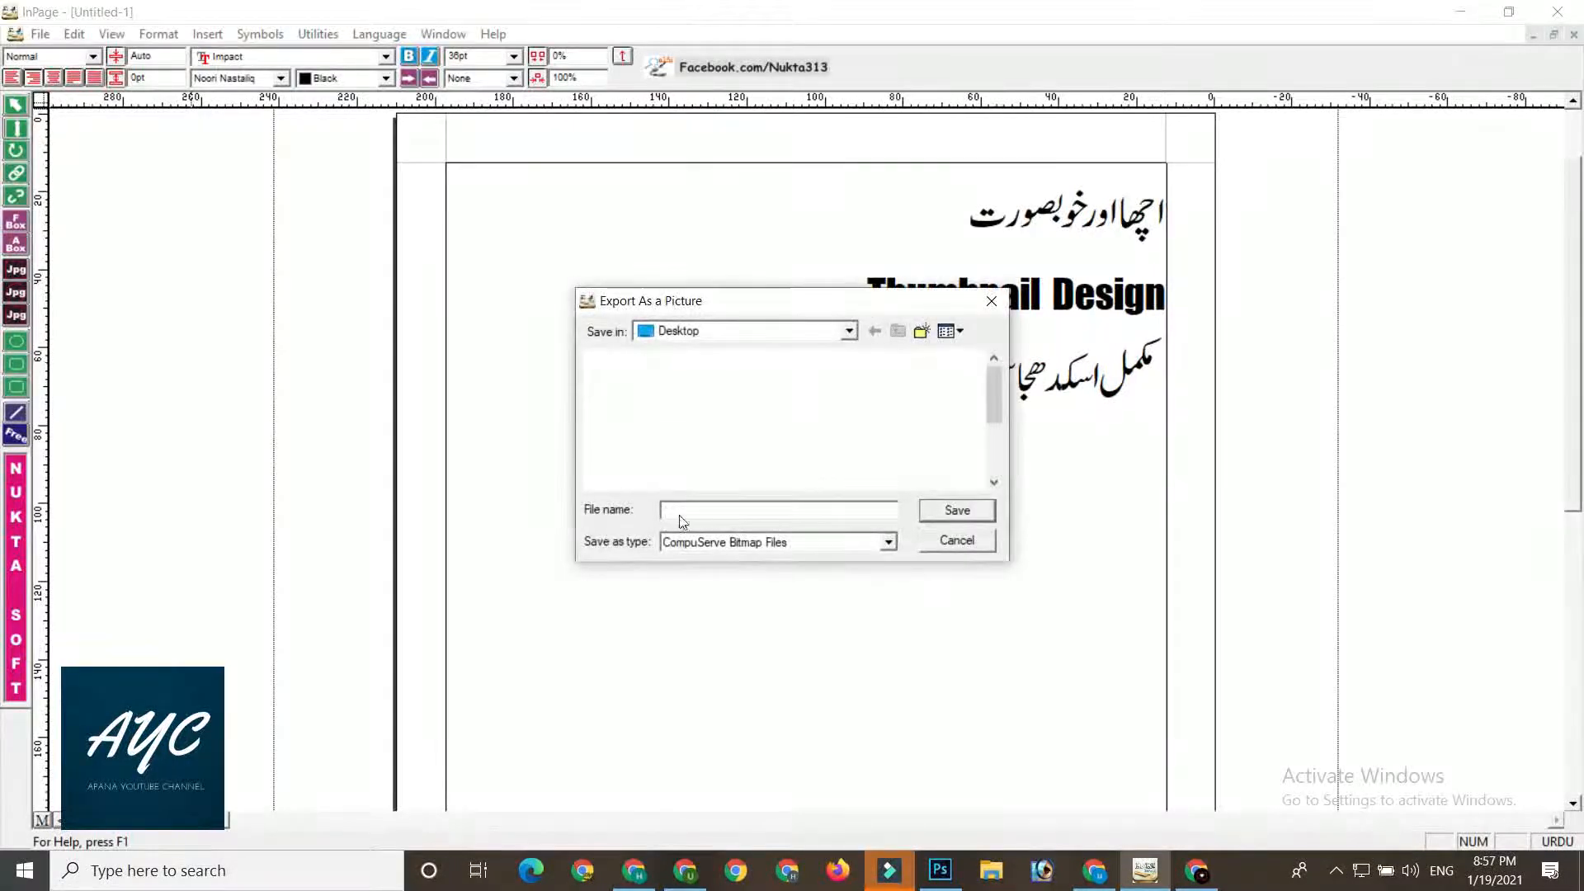
left_click(697, 330)
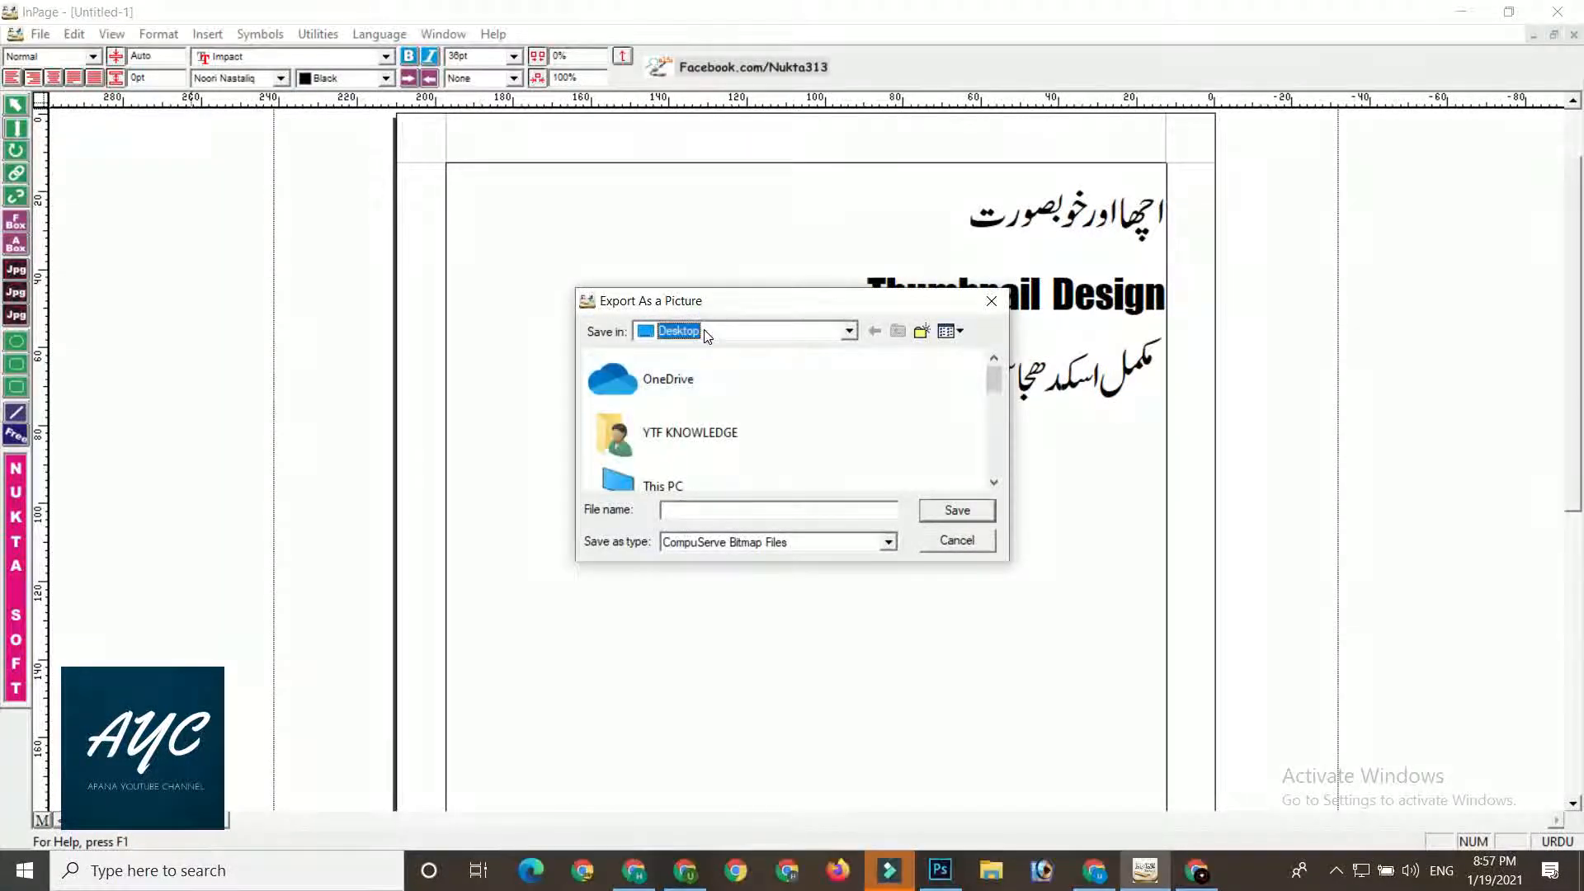
left_click(705, 334)
left_click(701, 331)
left_click(734, 542)
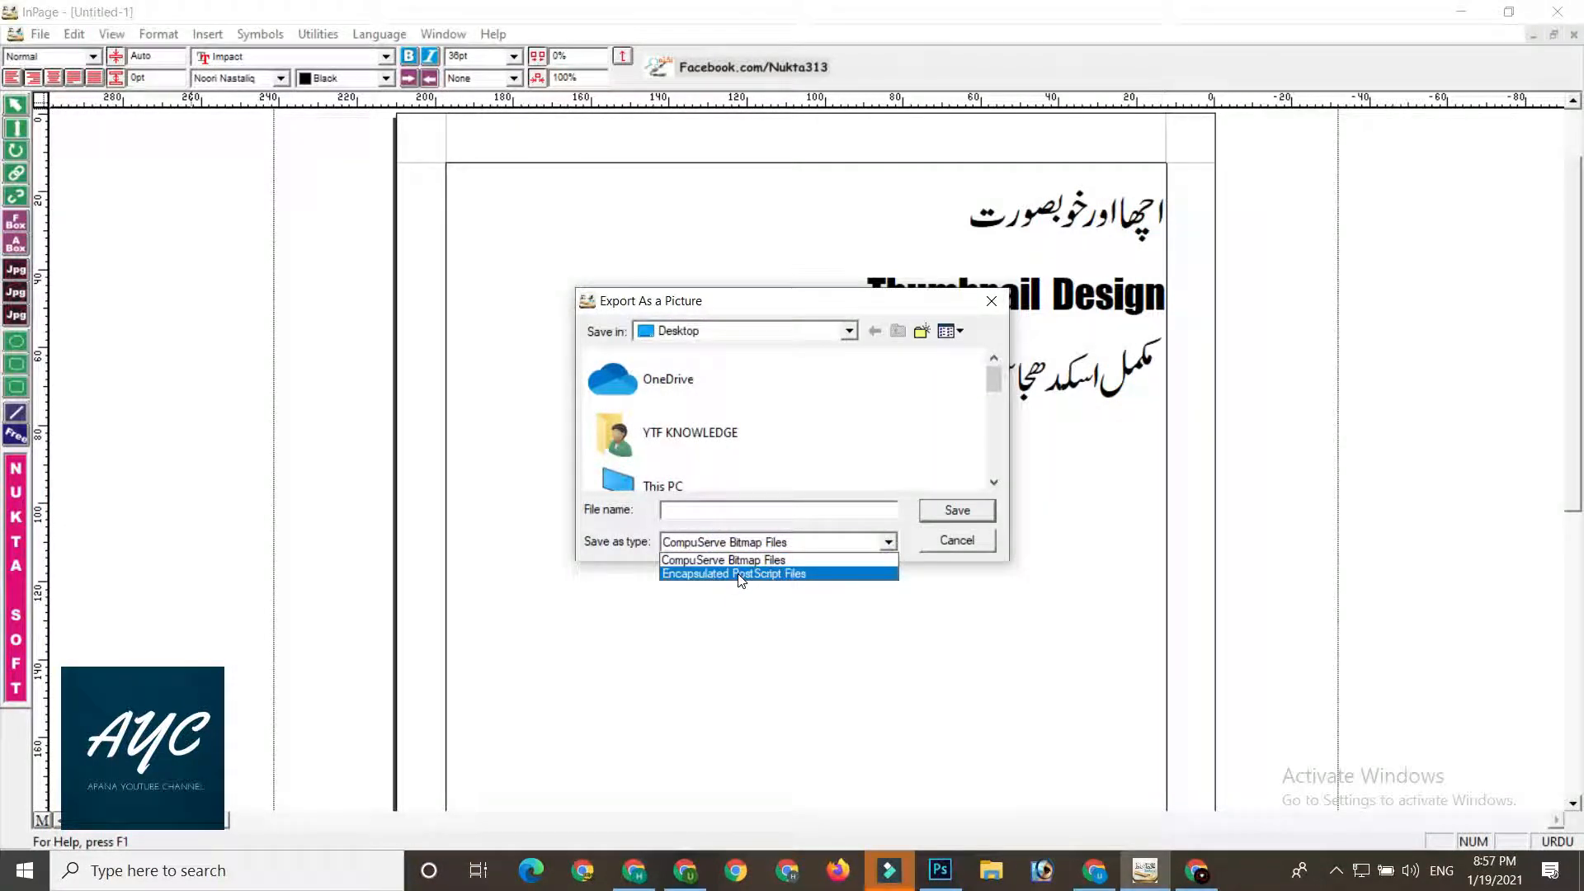
left_click(740, 577)
- Name the export file 143 and export page 1 at 100% scaling
left_click(757, 515)
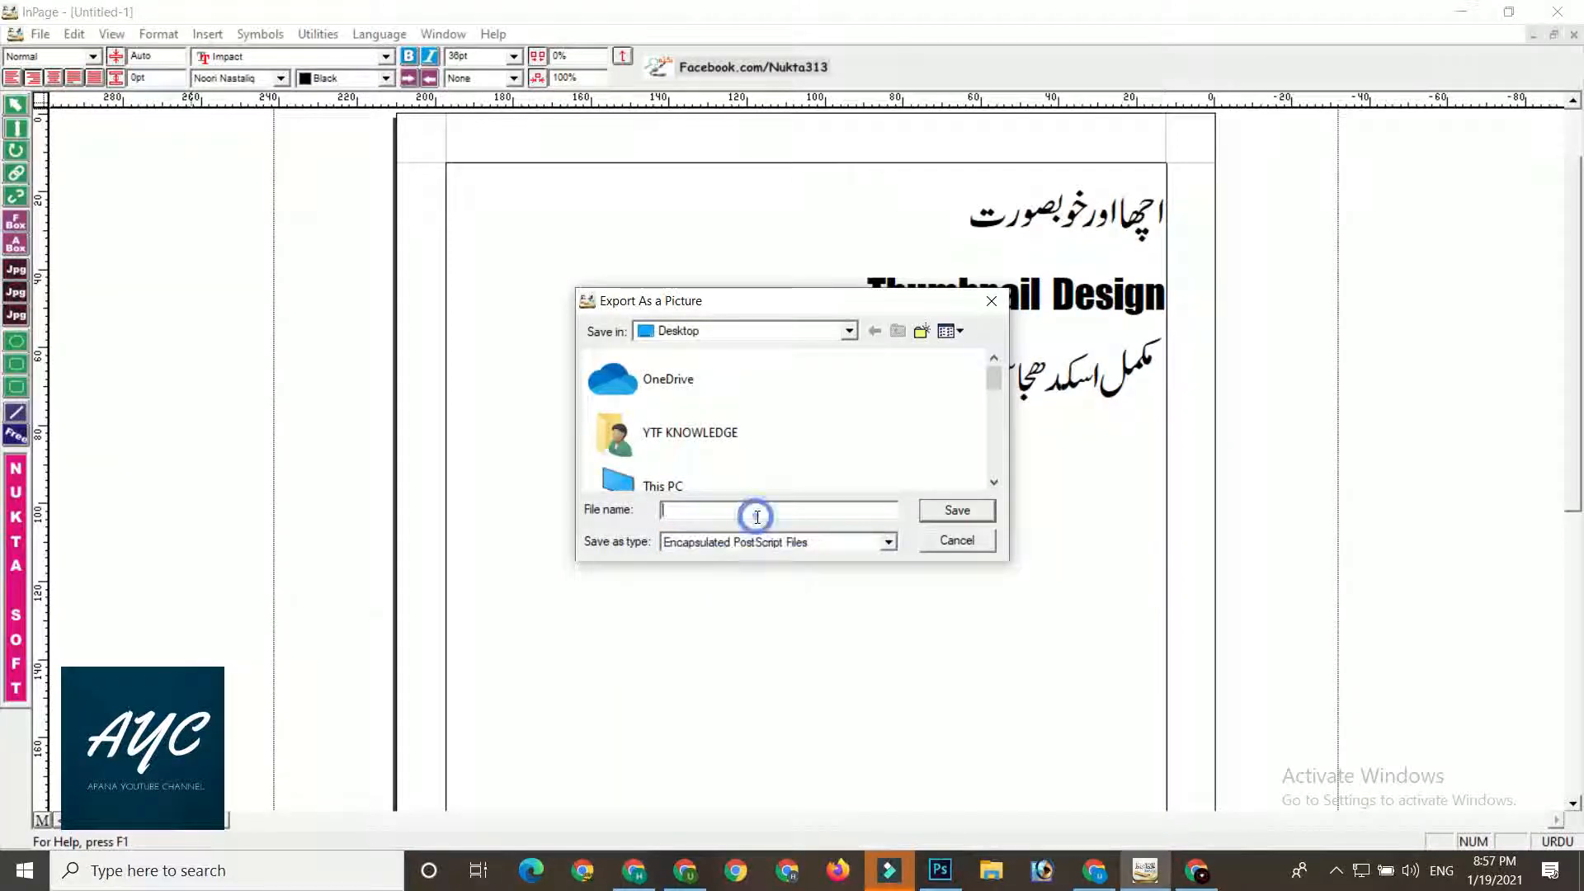
type("iuo")
key("BackSpace")
type("143")
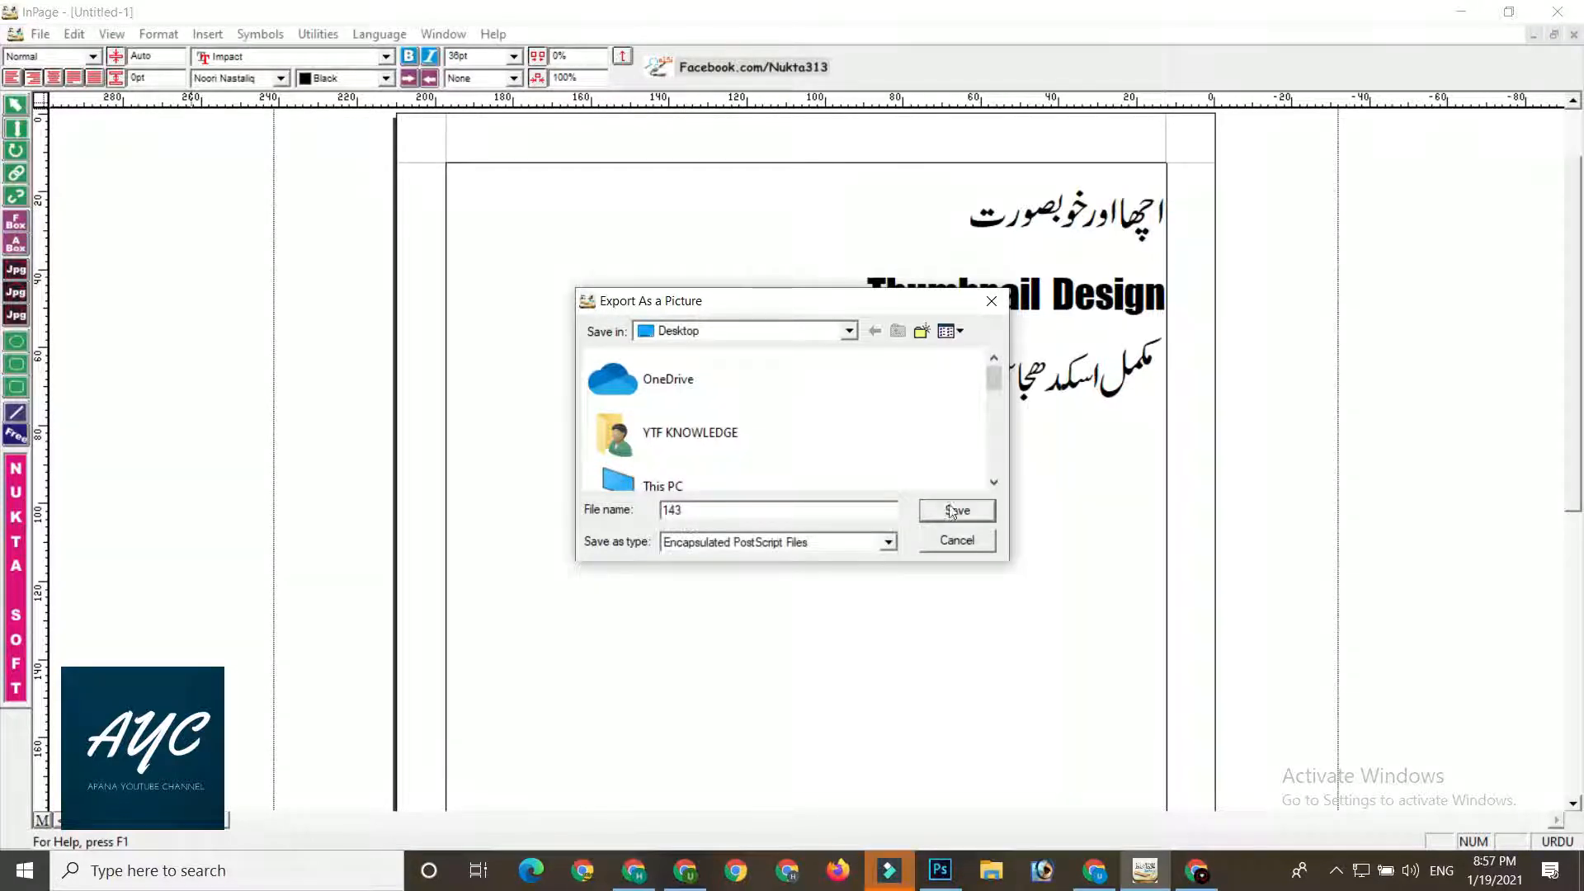
left_click(955, 510)
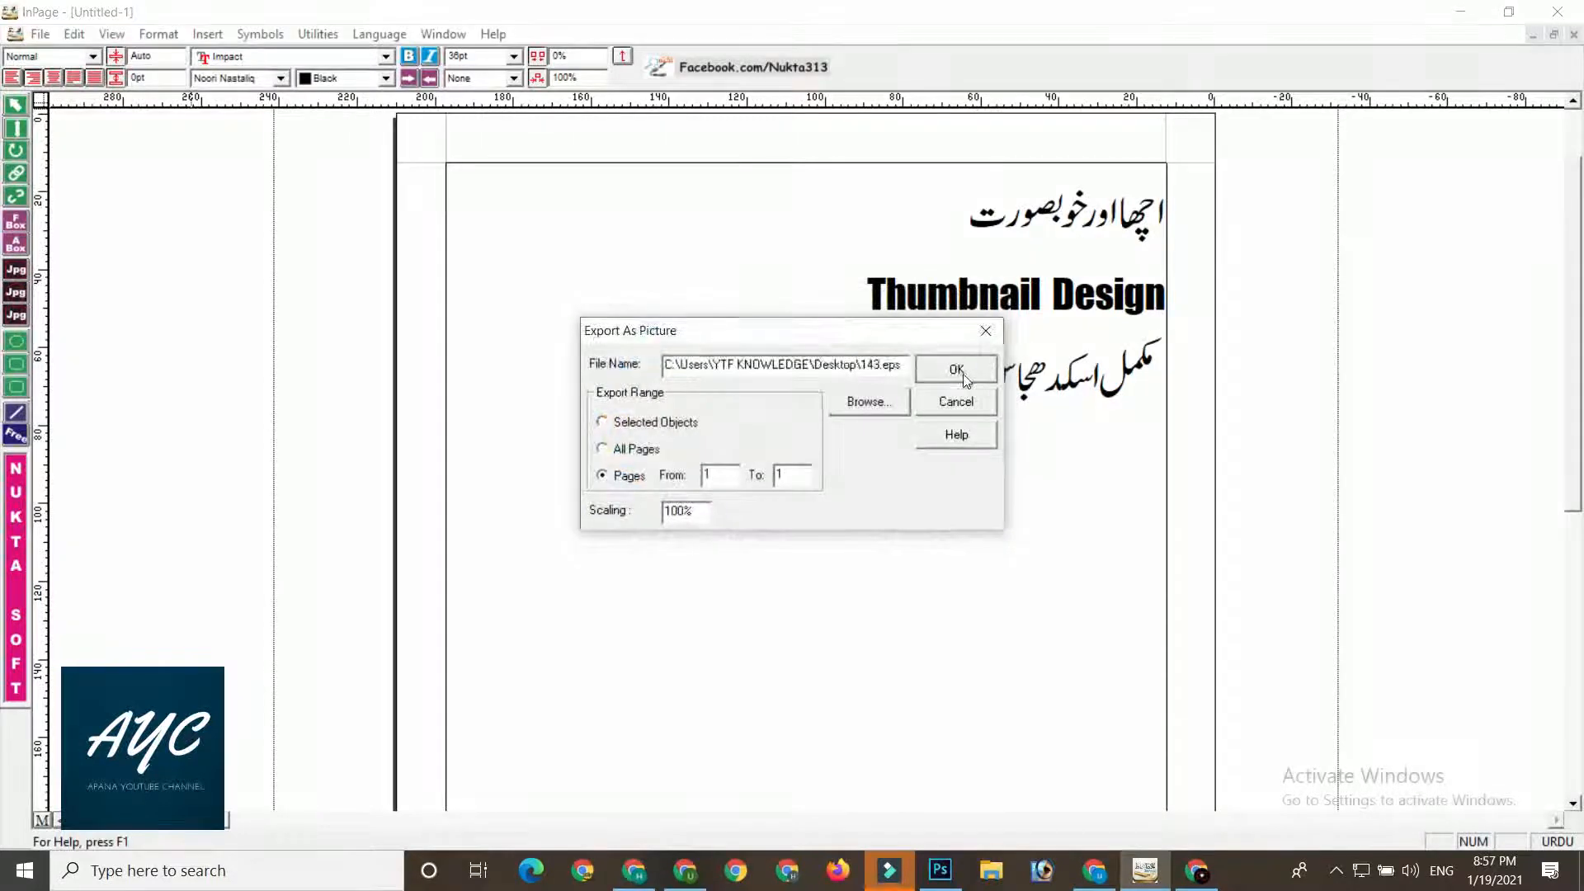
left_click(957, 370)
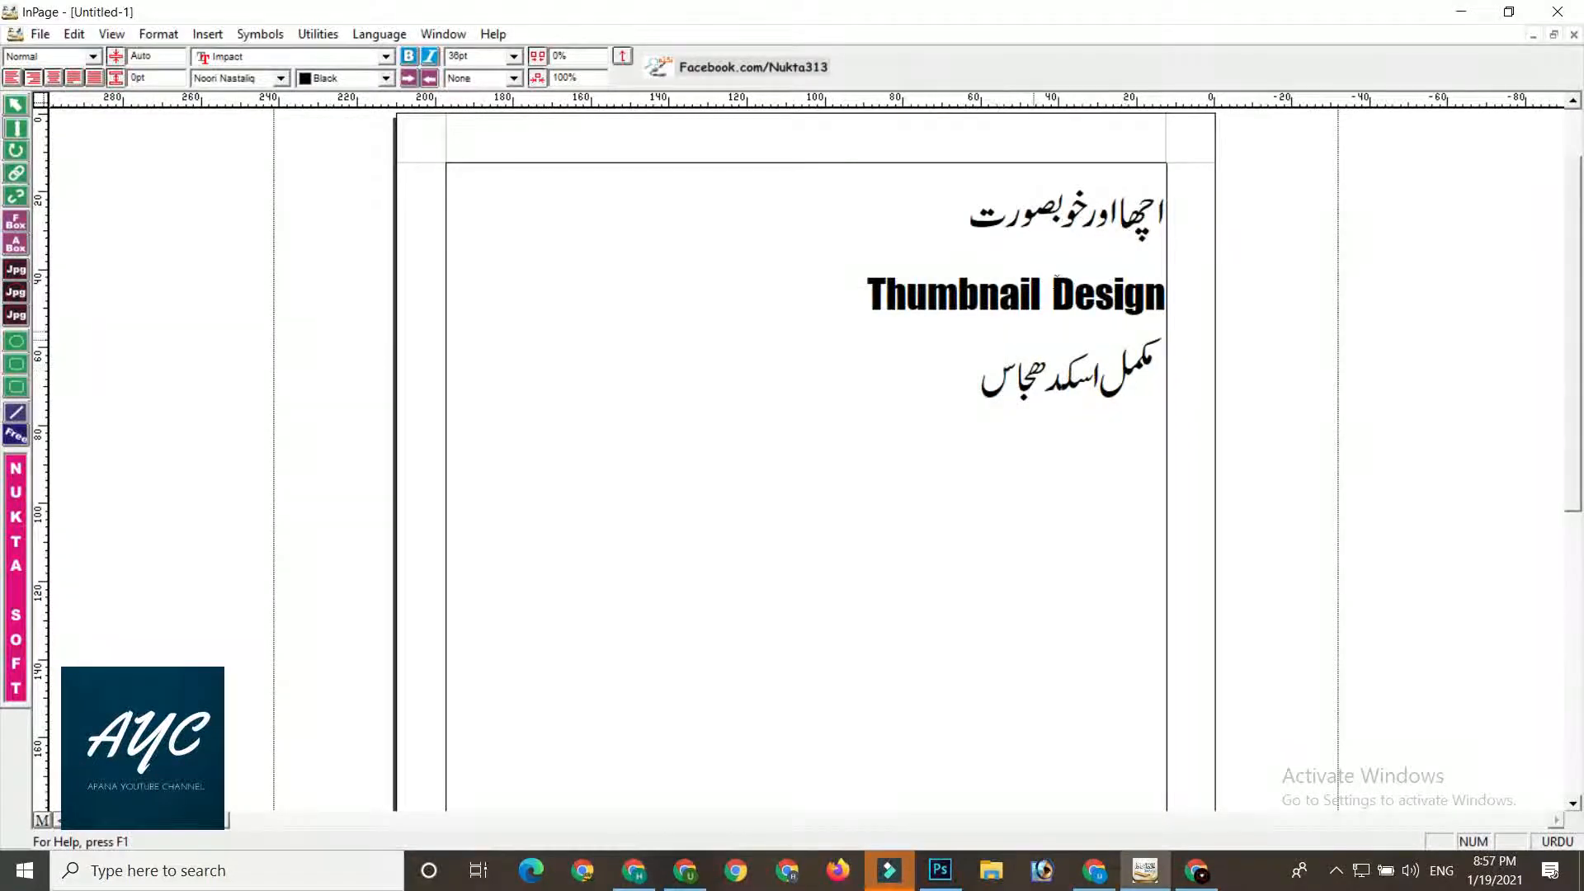
- Switch to Photoshop and review the existing thumbnail design in Photopea in the browser for reference
left_click(940, 871)
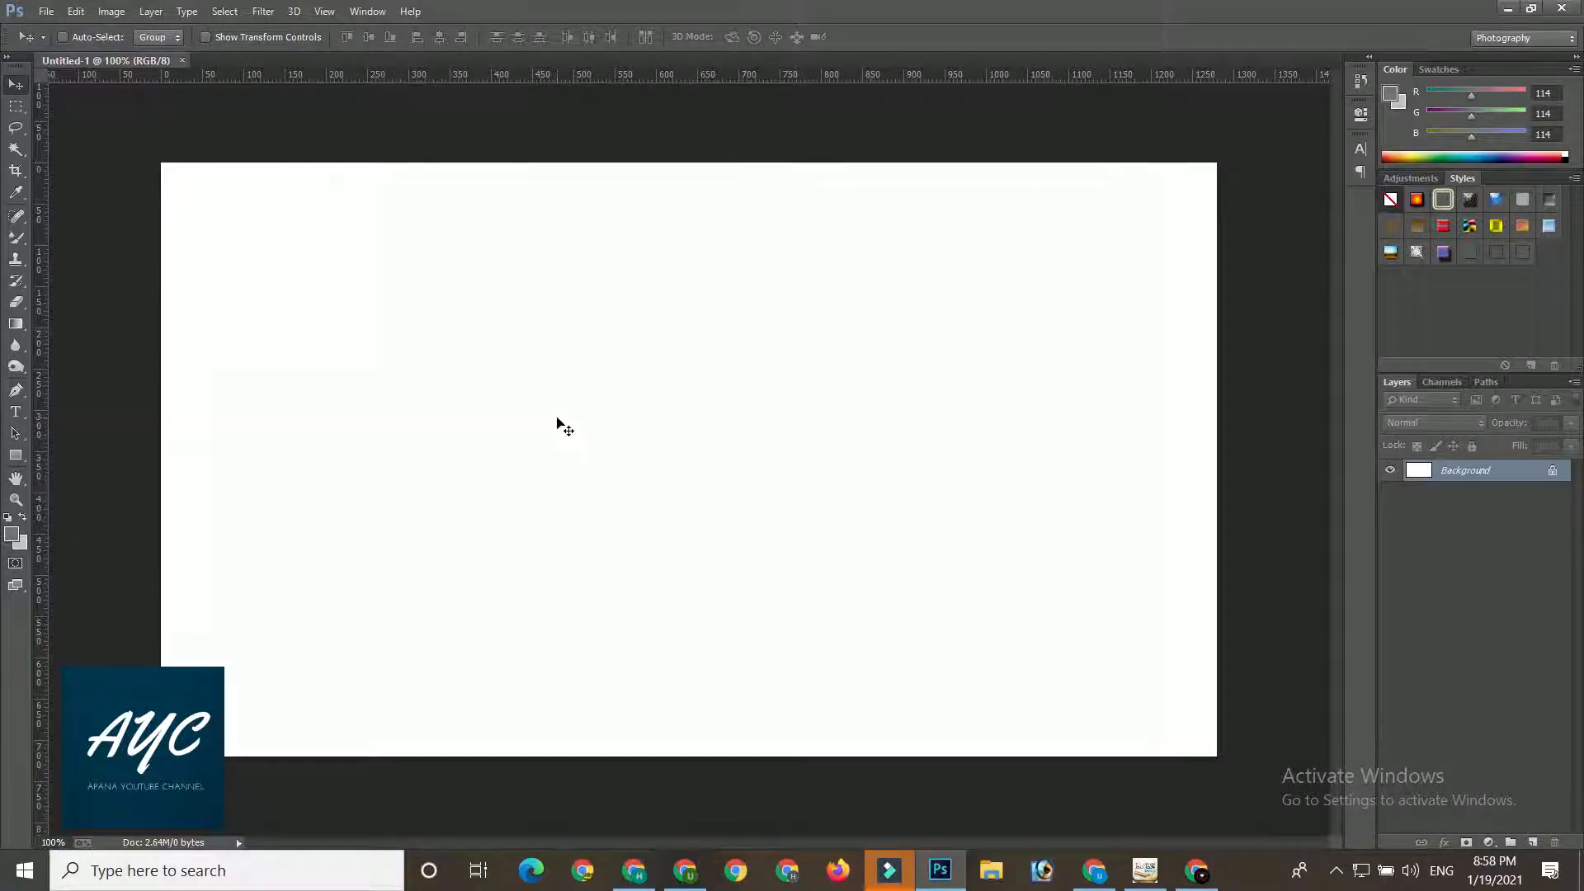
left_click(46, 12)
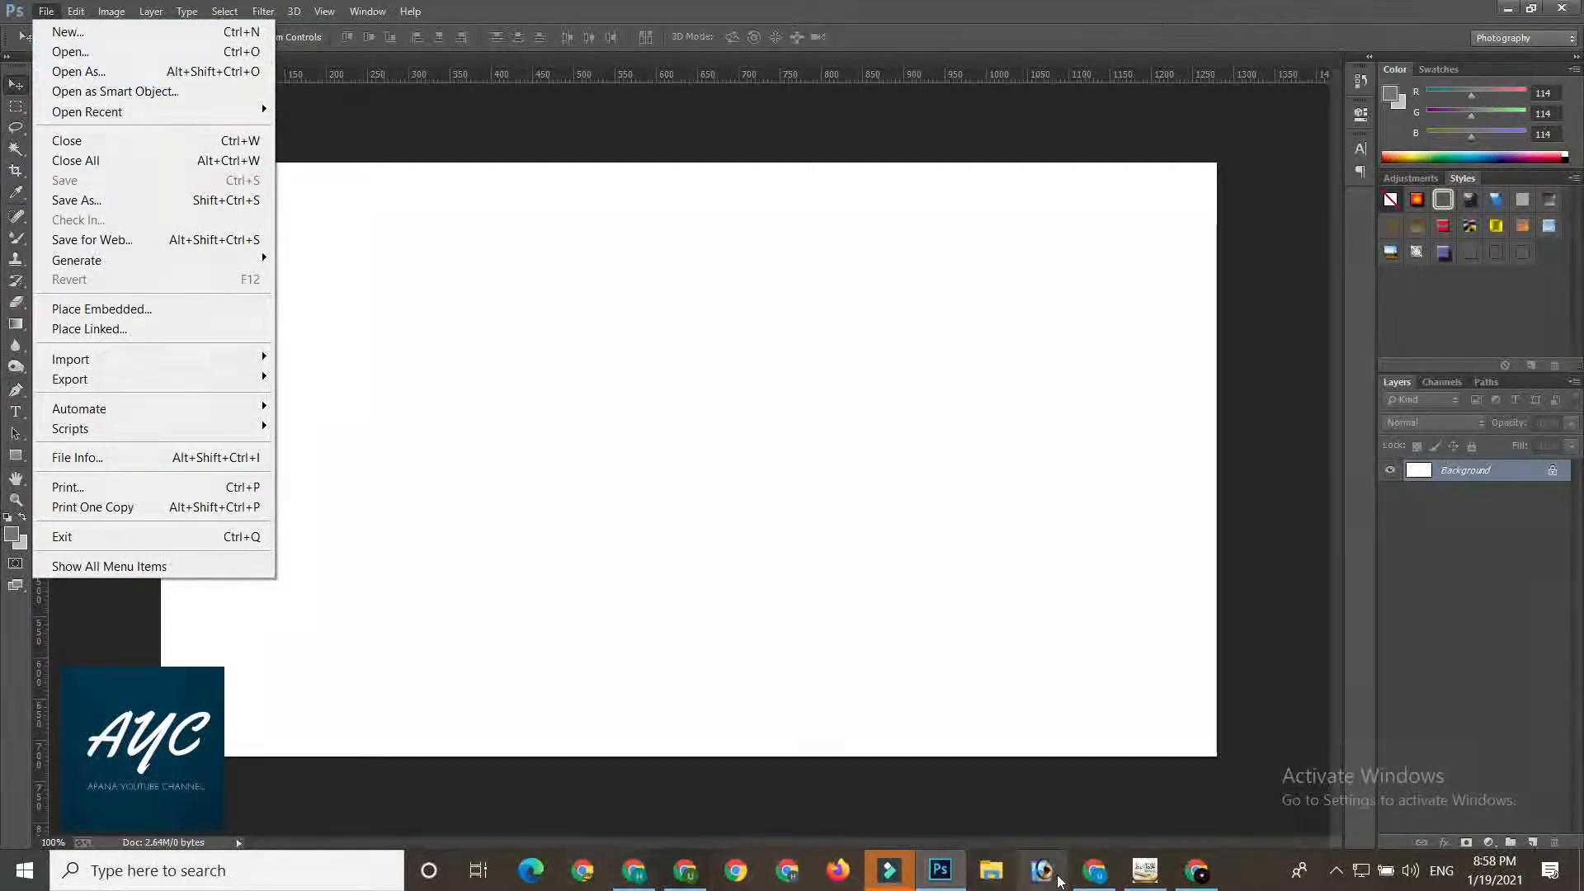
left_click(1095, 870)
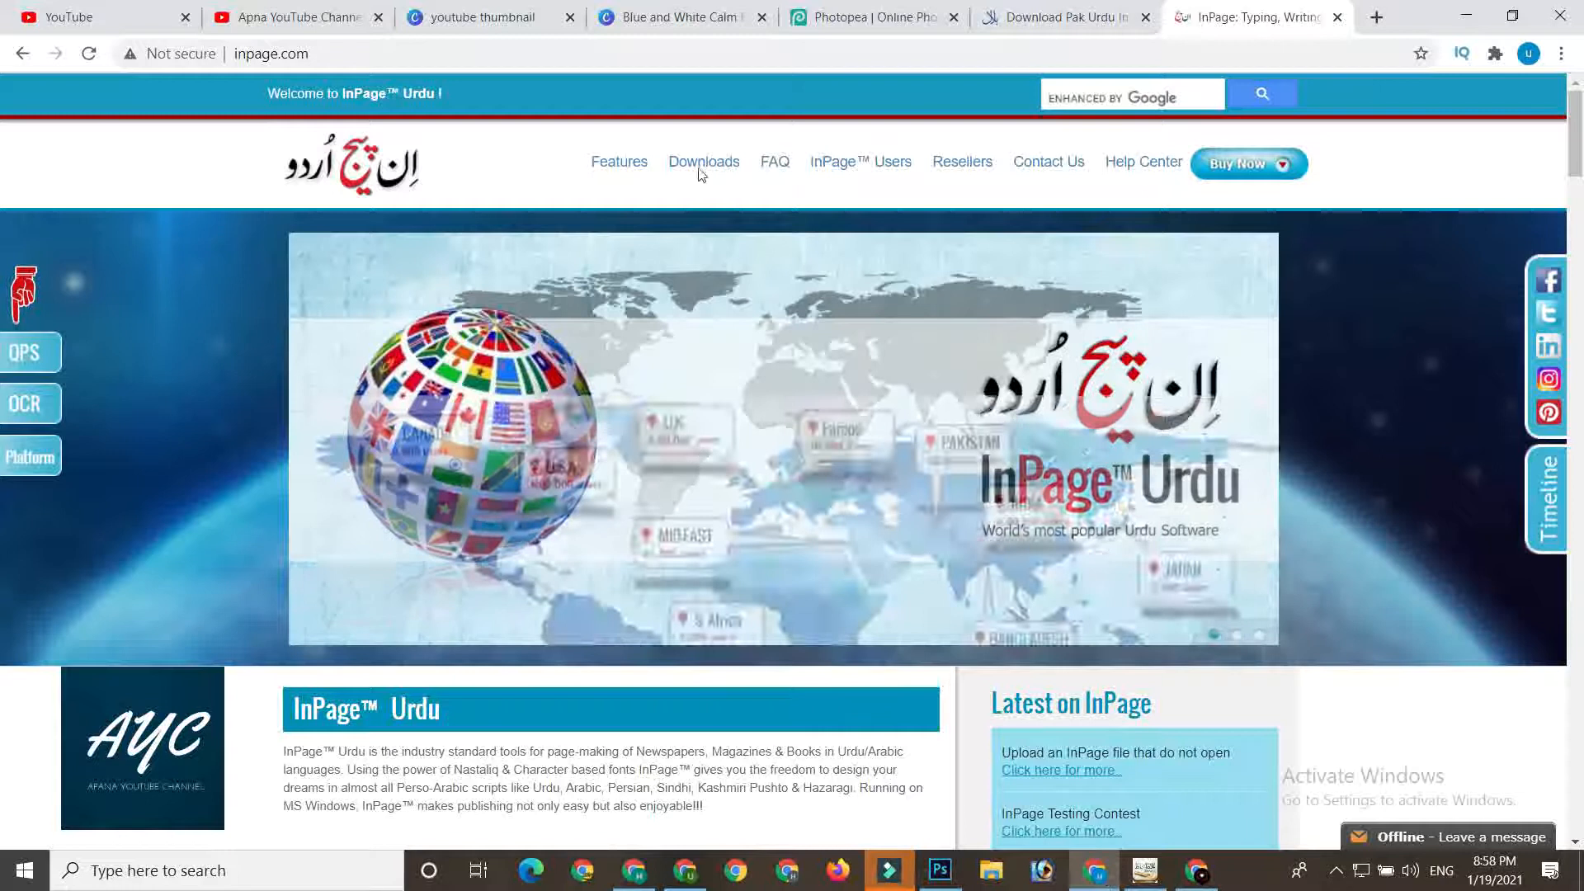
left_click(895, 16)
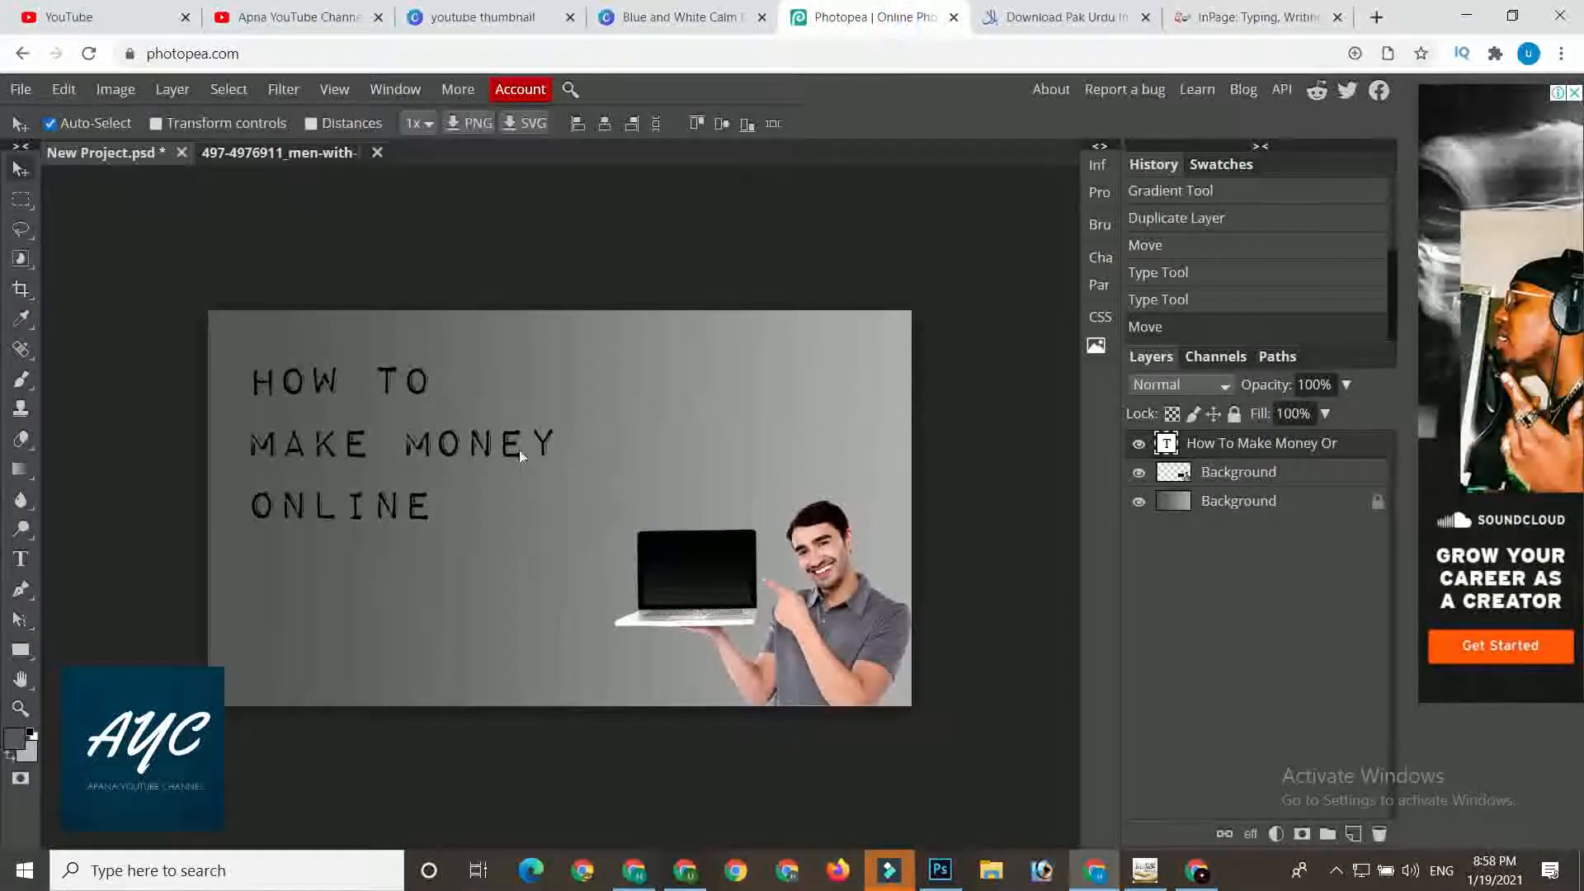
left_click(1466, 15)
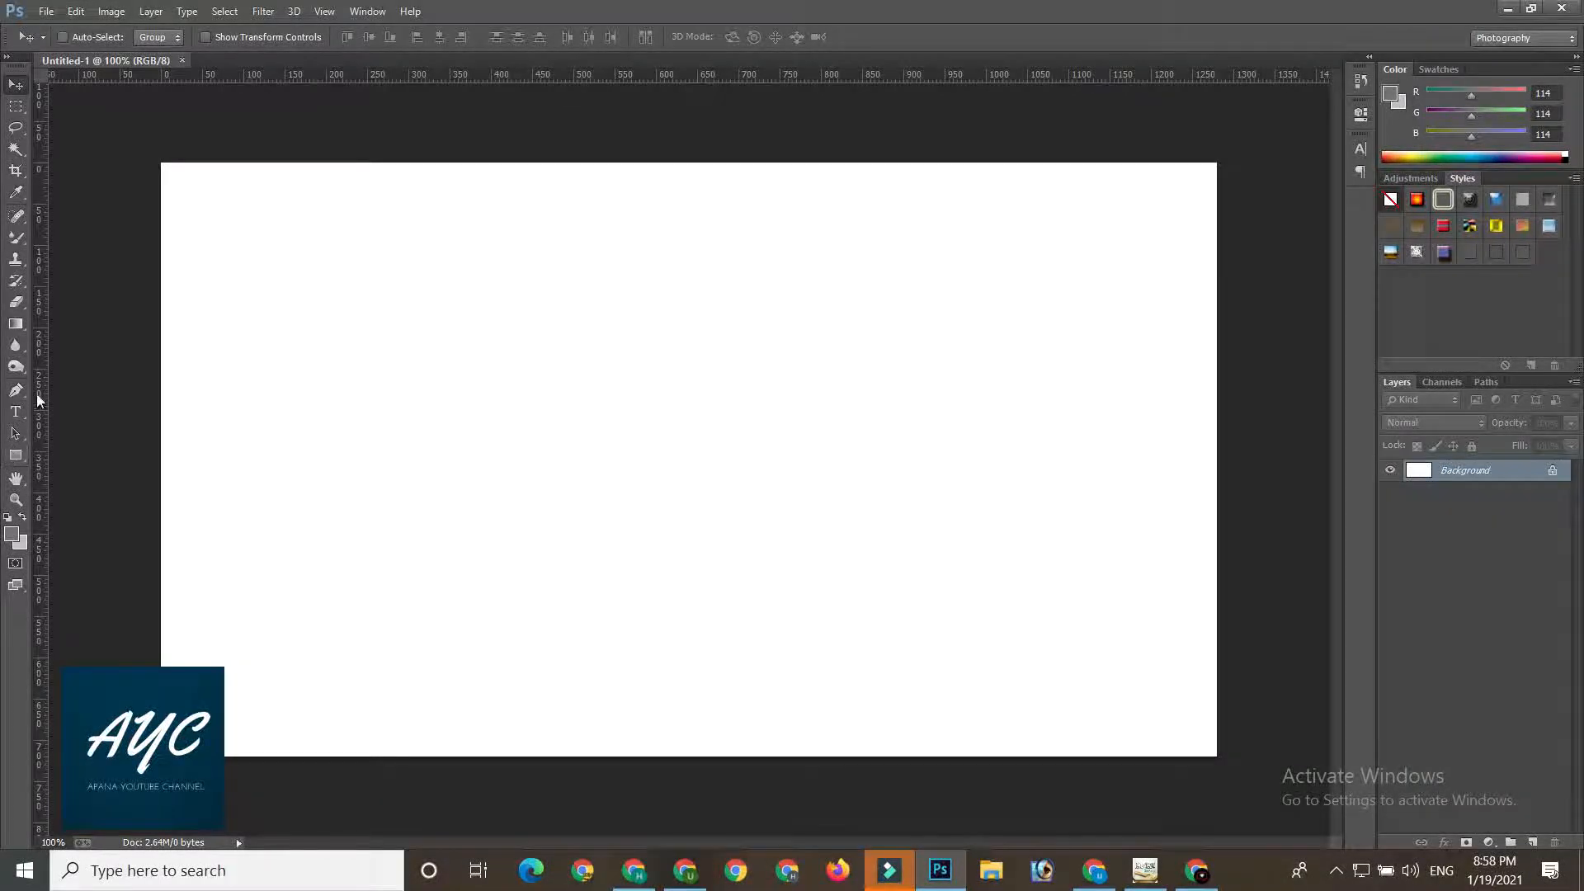
- Fill the blank canvas in Photoshop with a grey gradient running from darker at the left edge to lighter at the right
left_click(15, 324)
left_click_drag(262, 303, 1198, 524)
left_click(16, 84)
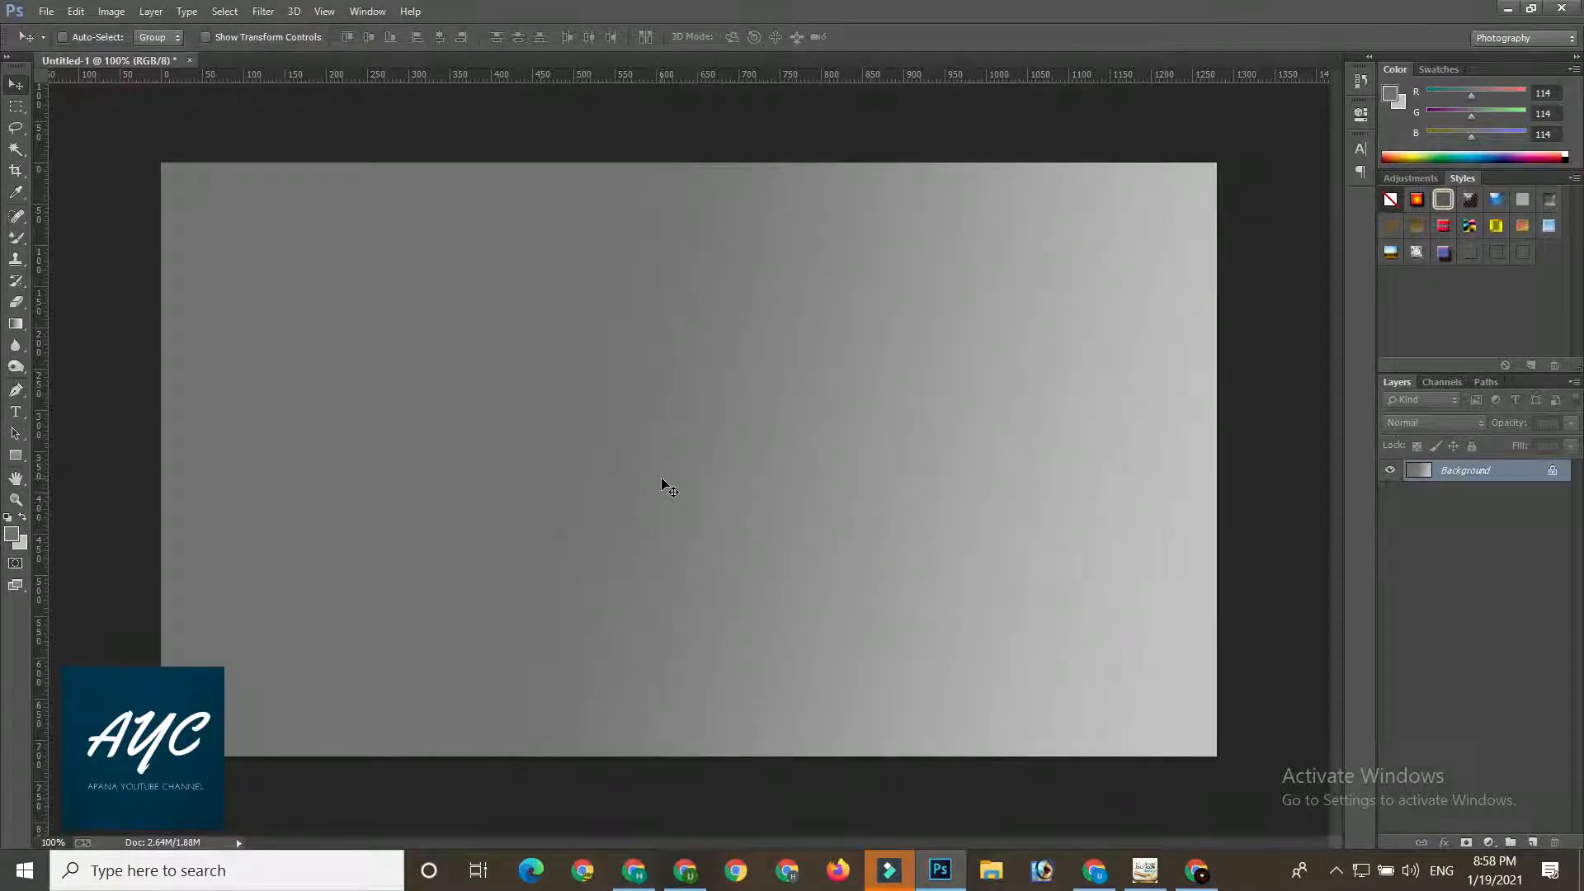
- Open the 143 EPS file from the Desktop, rasterizing it at 350 pixels/inch in RGB Color mode
left_click(38, 11)
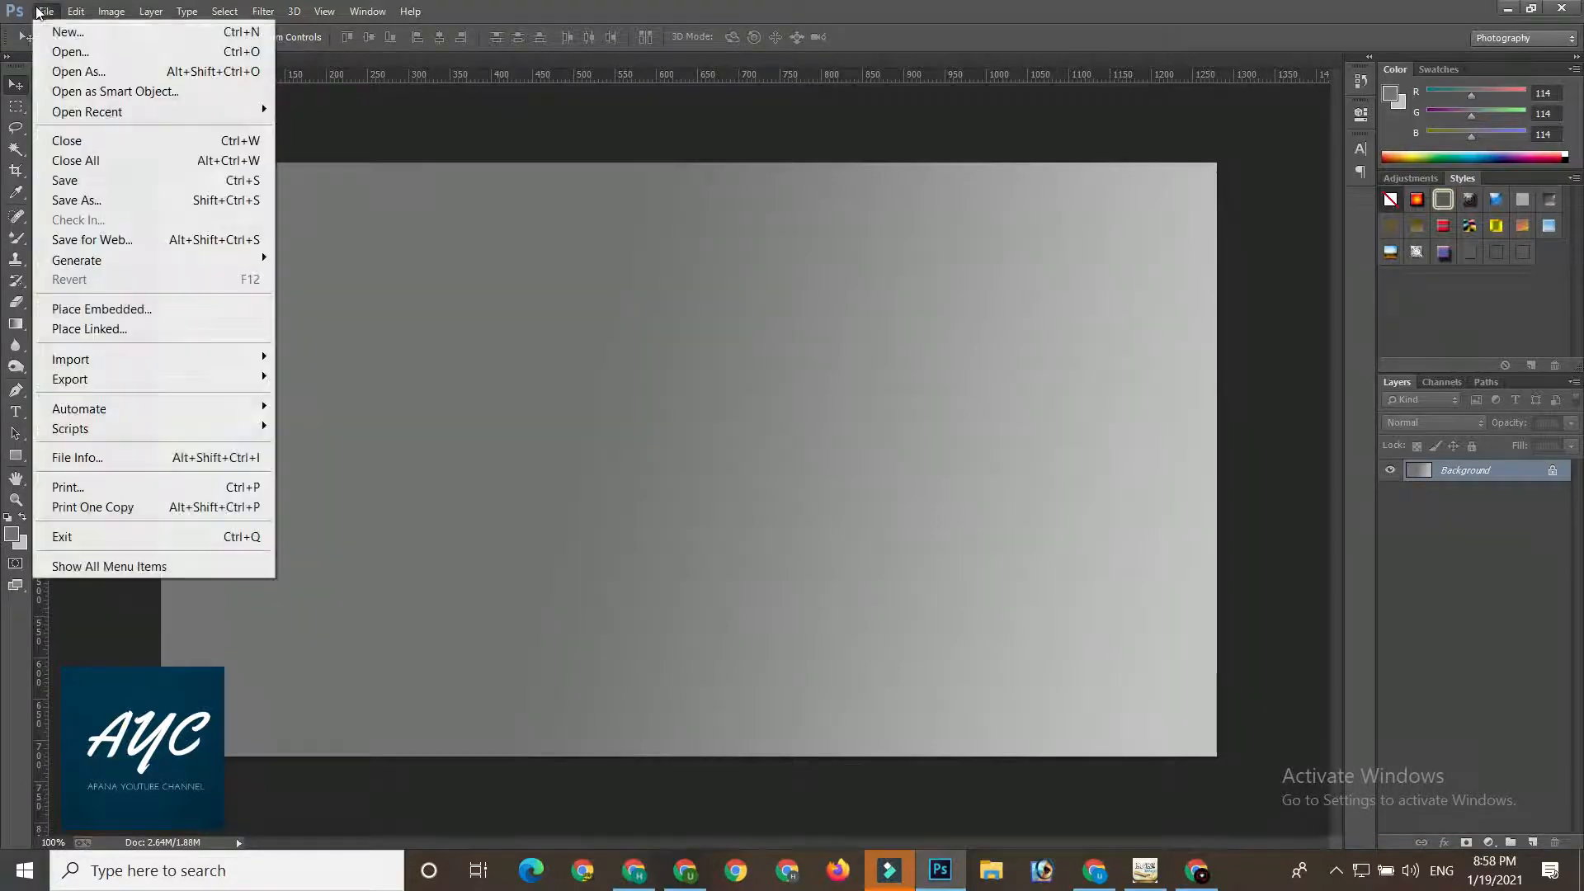
left_click(92, 58)
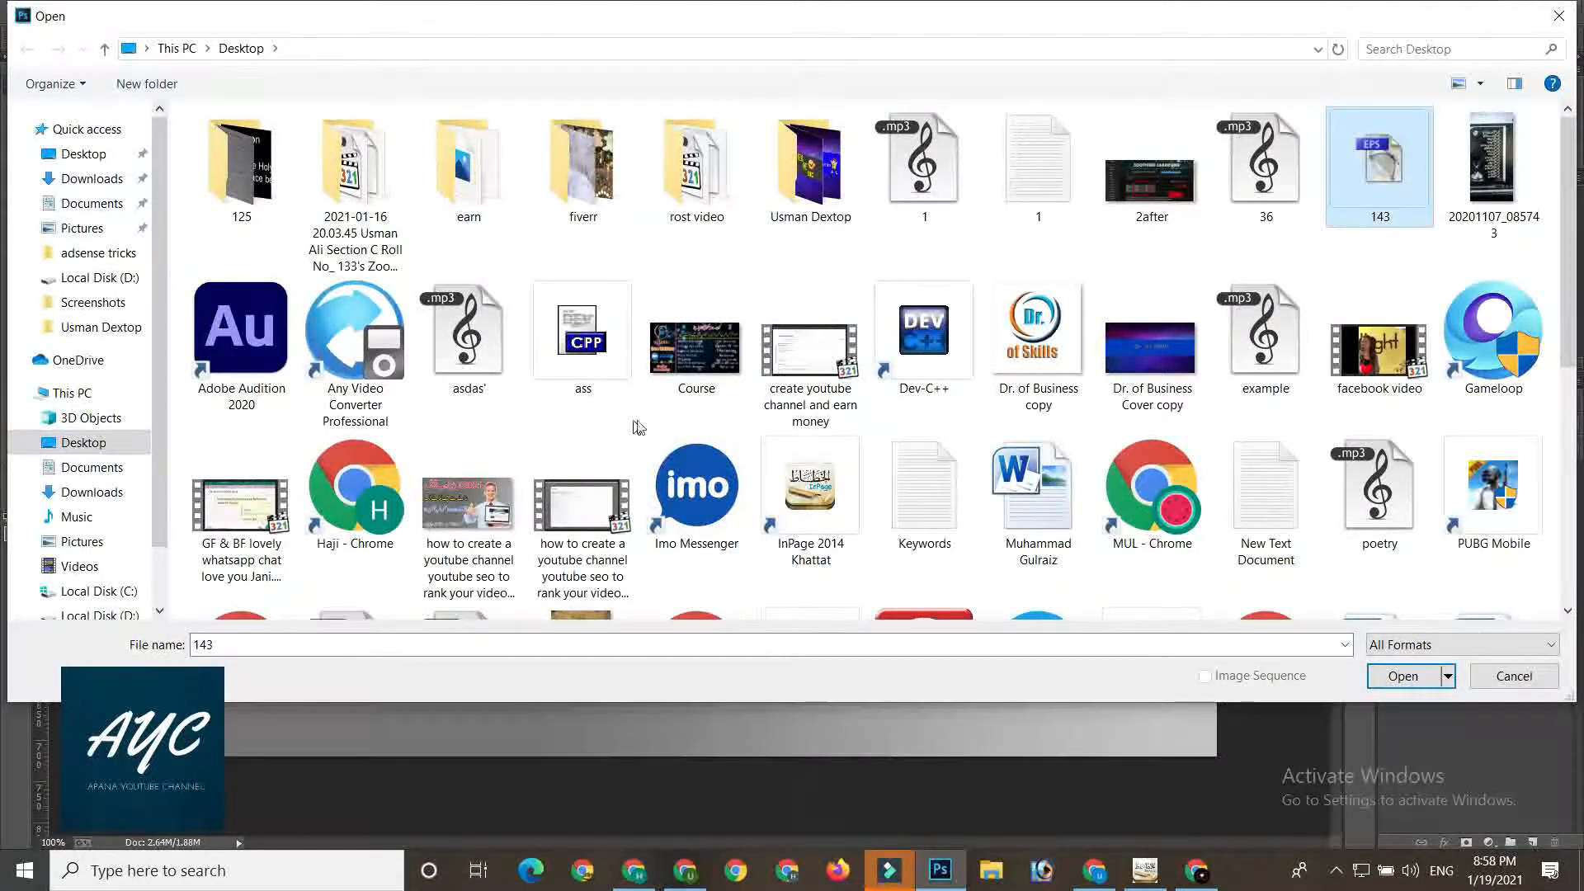
double_click(1400, 150)
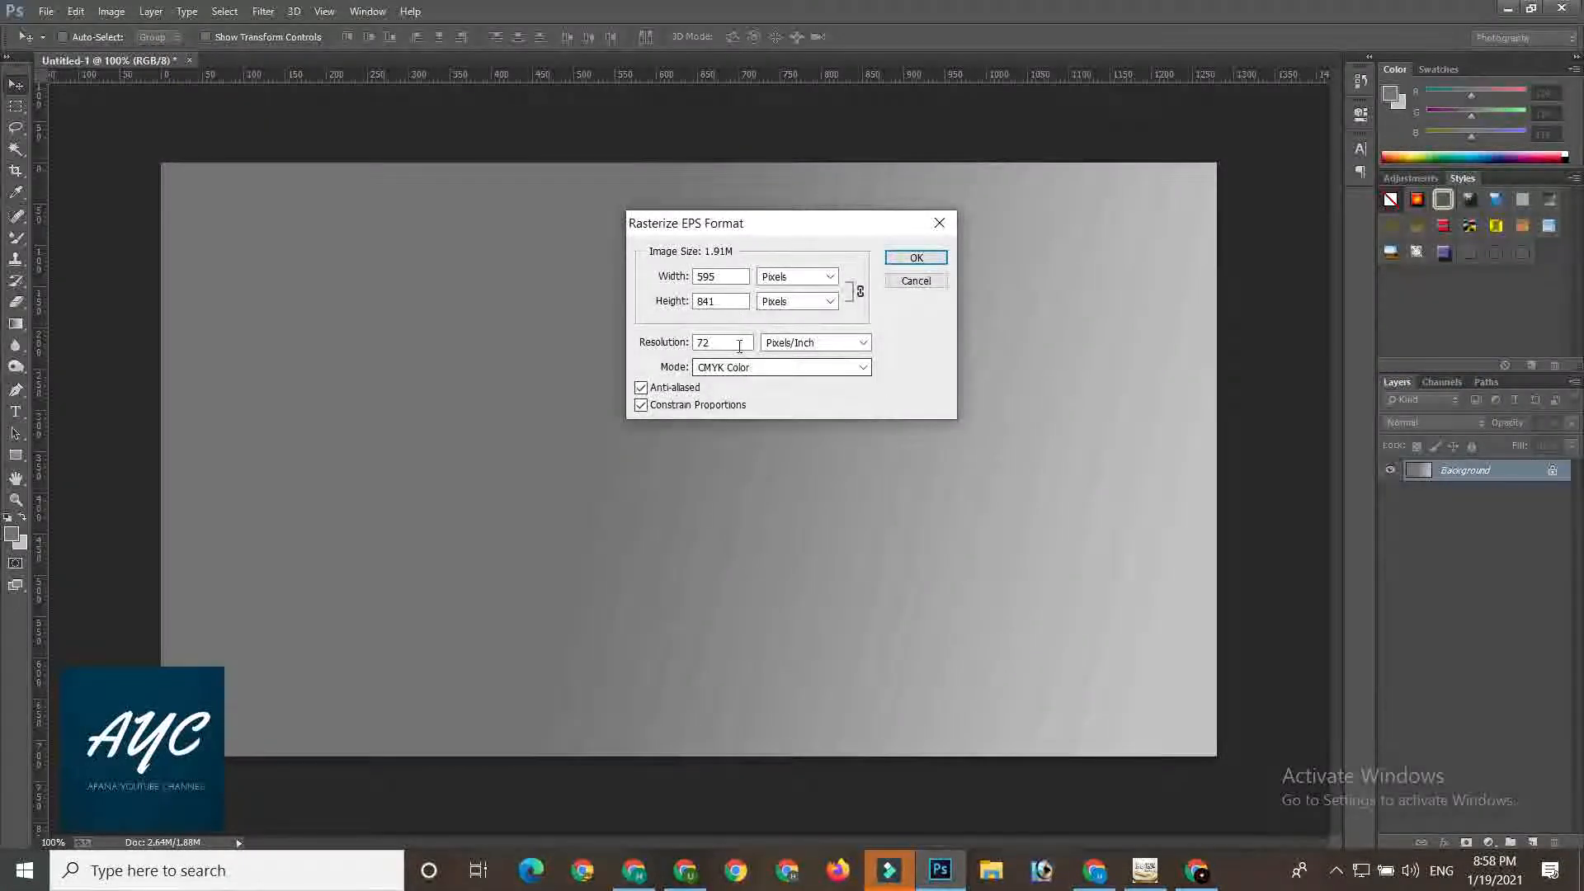
type("350")
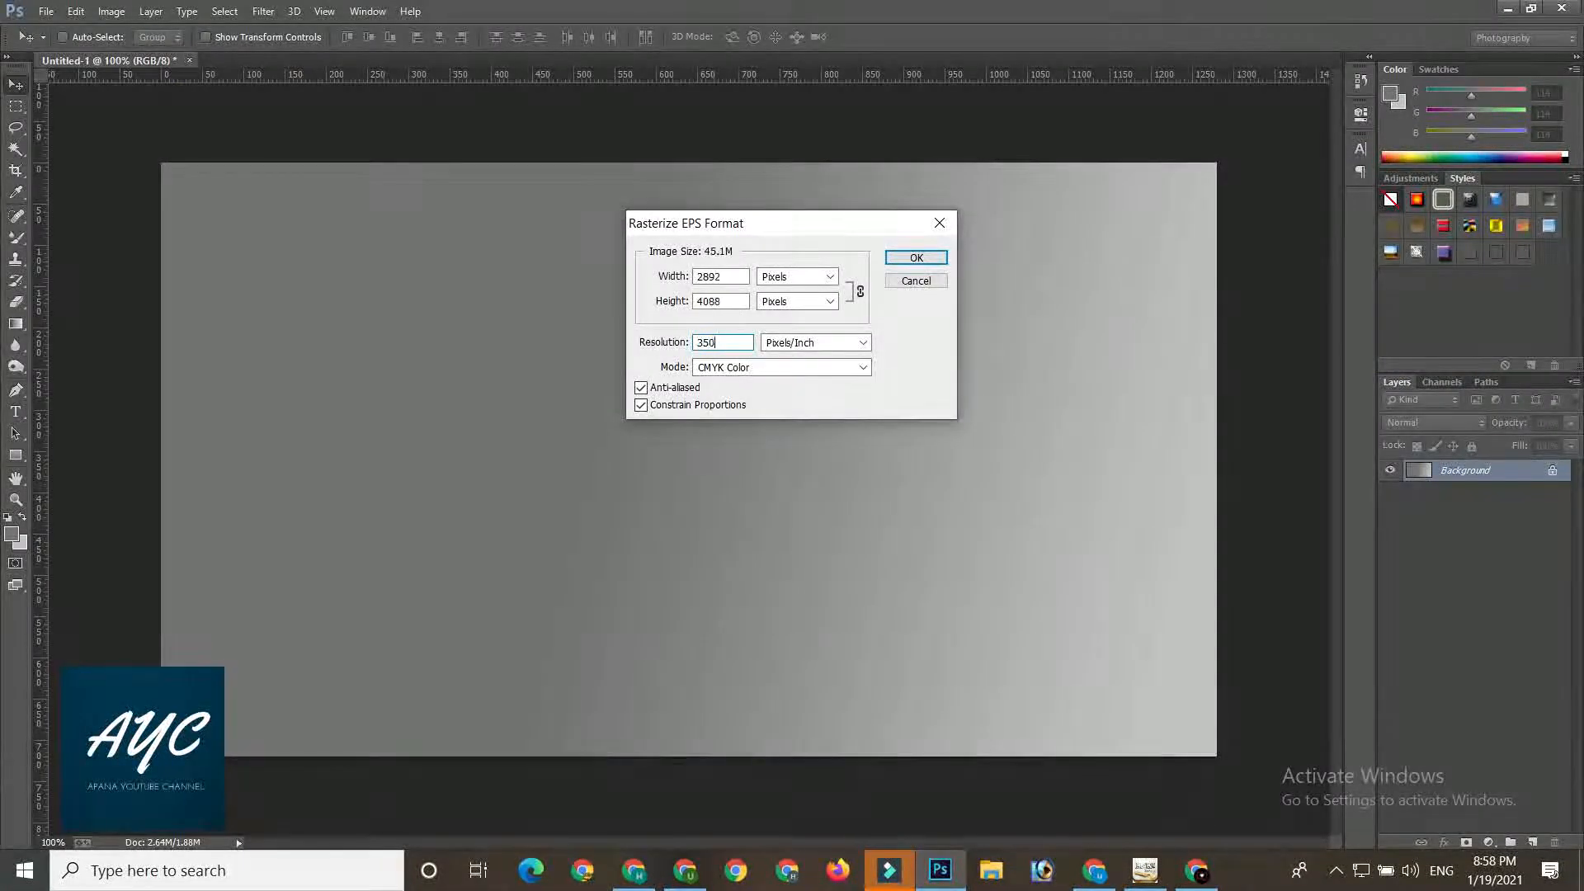
left_click(809, 368)
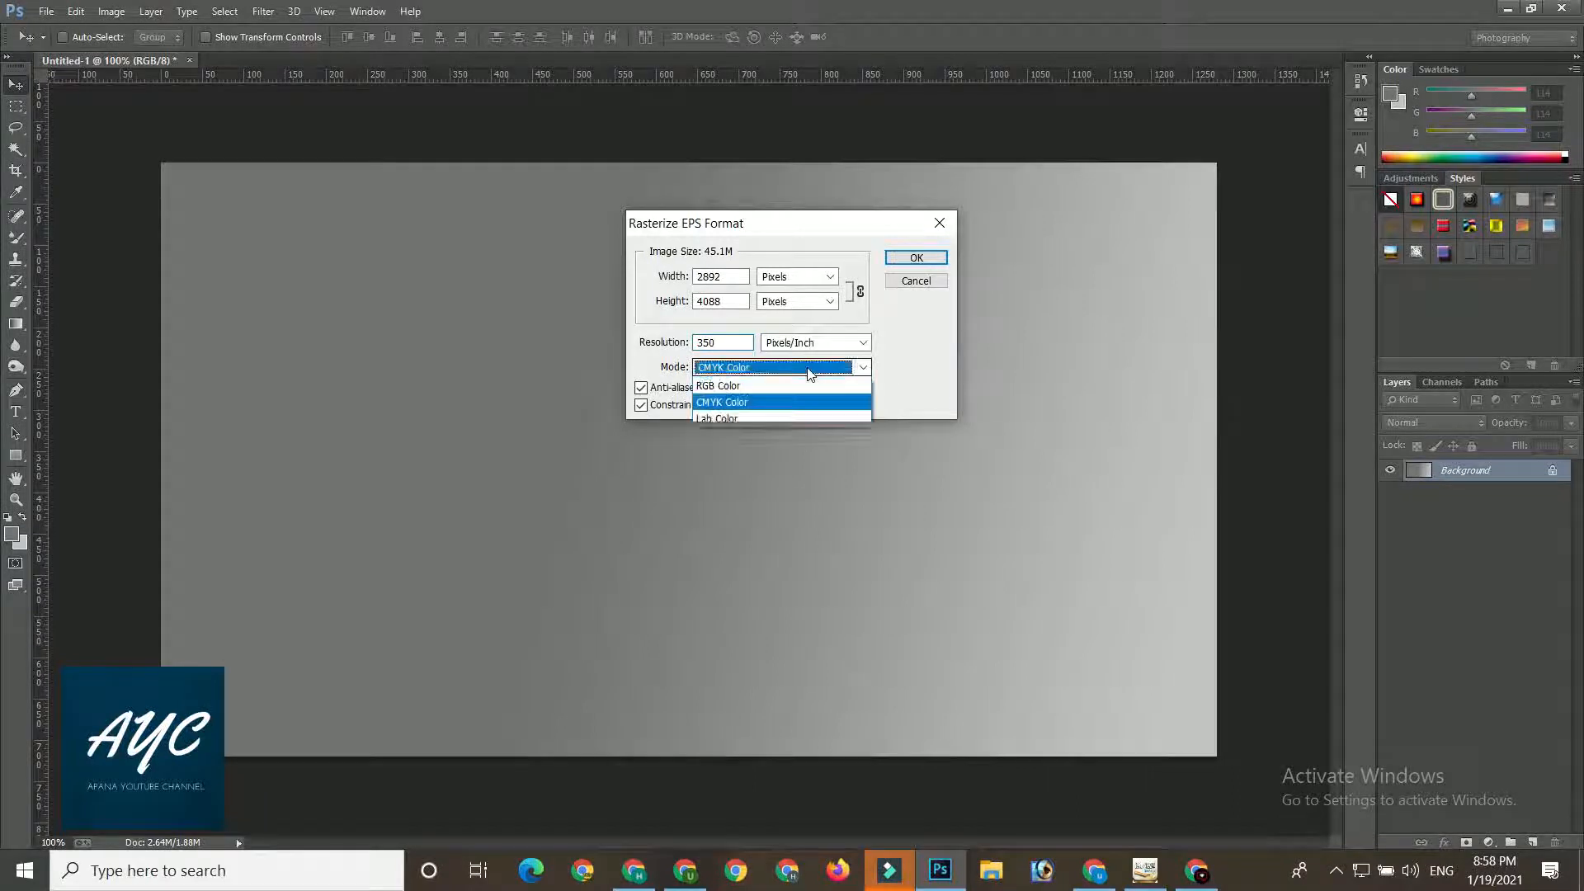
left_click(747, 403)
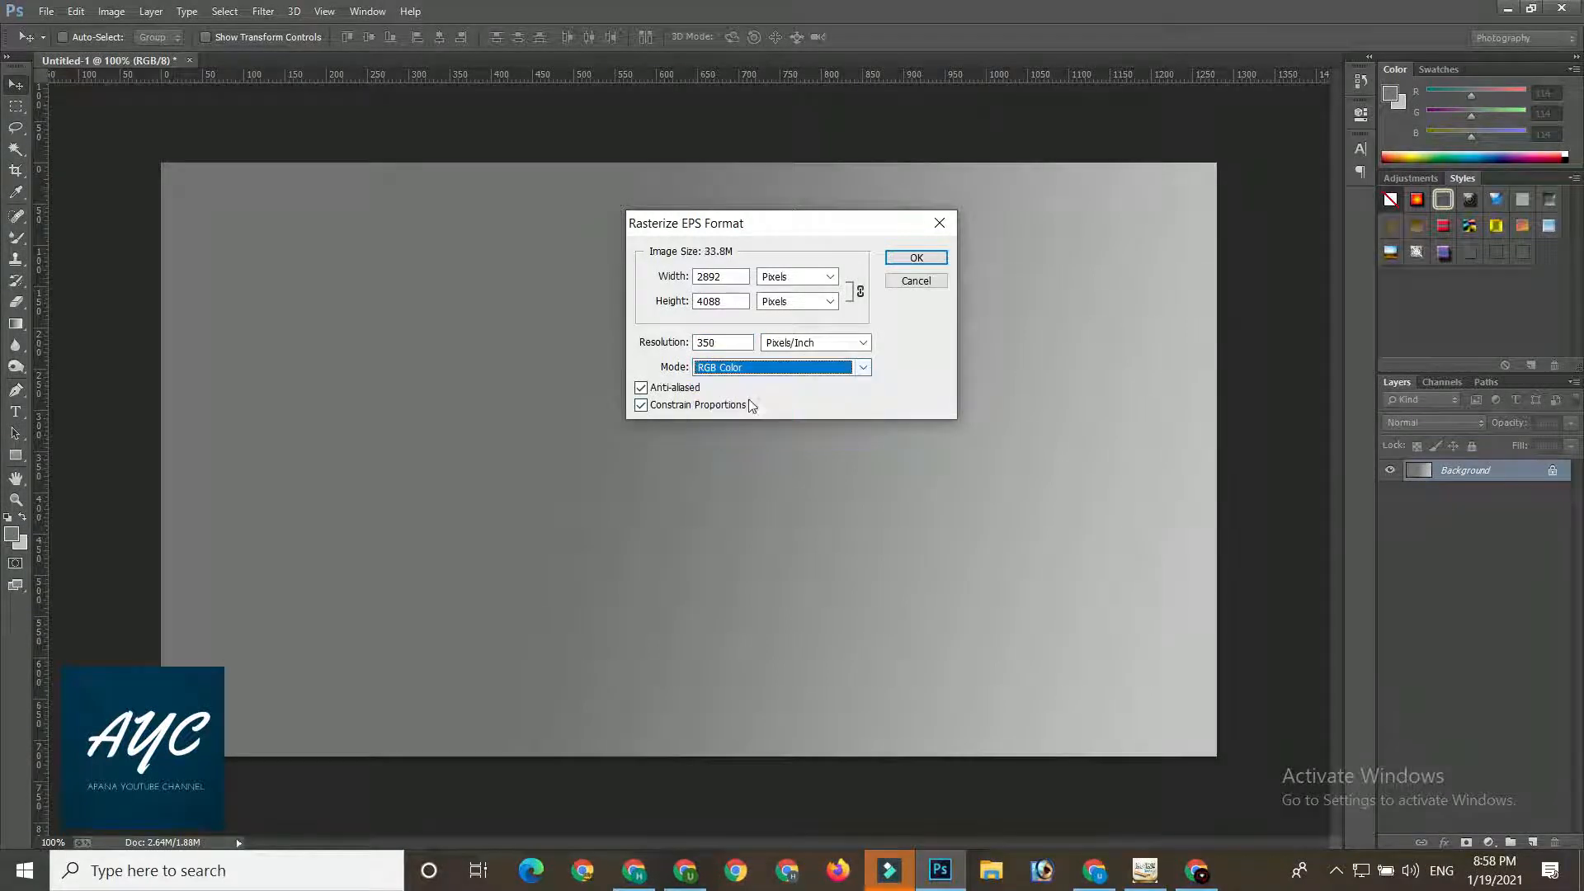
left_click(786, 376)
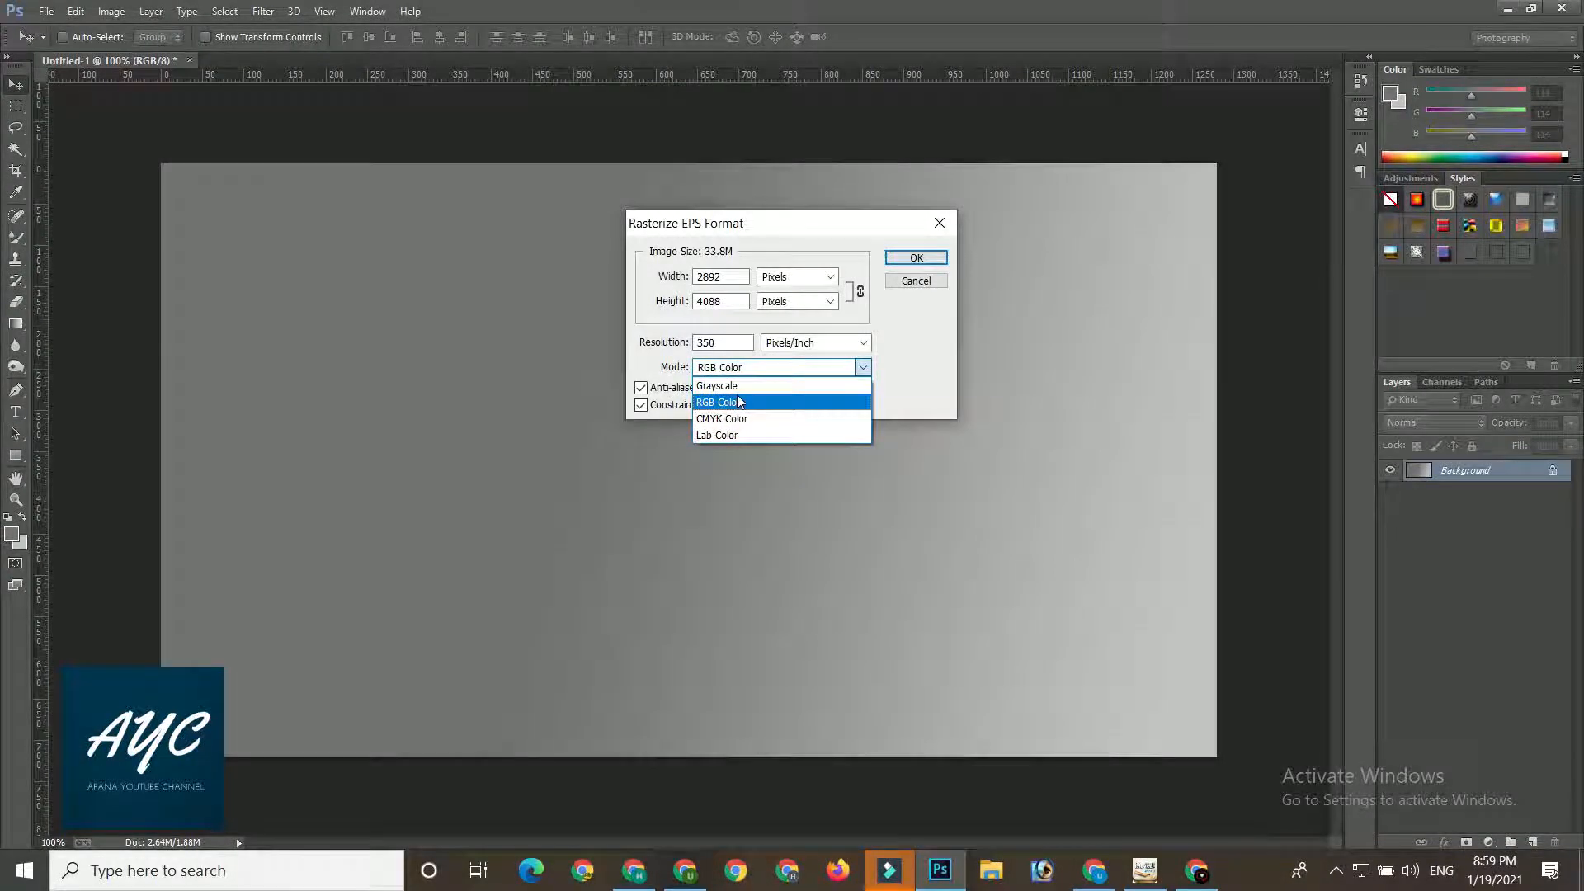
left_click(741, 403)
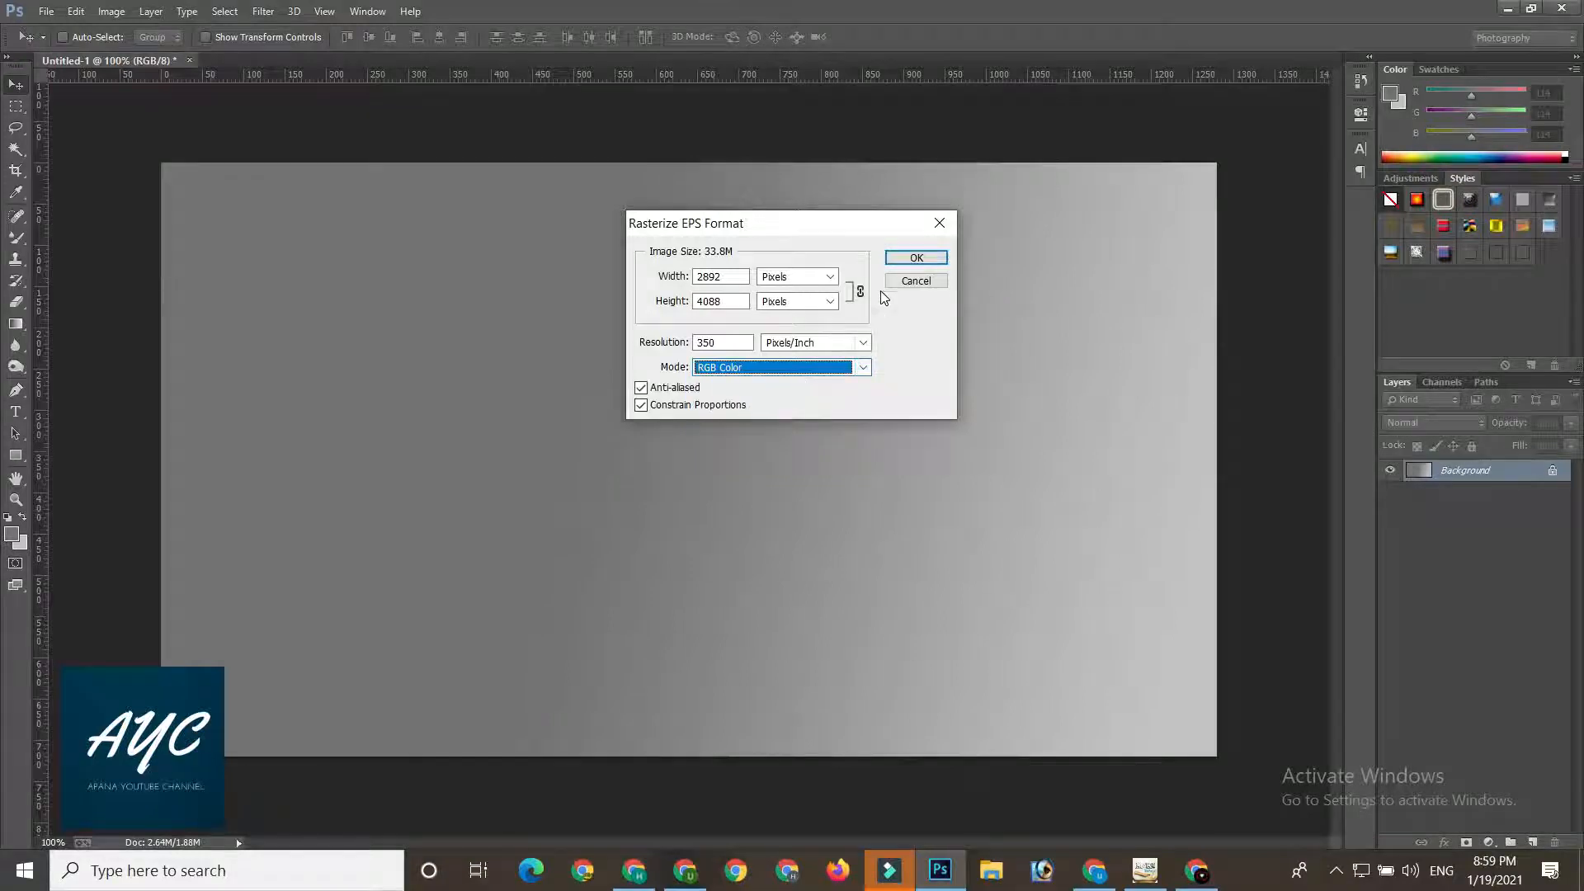
left_click(917, 259)
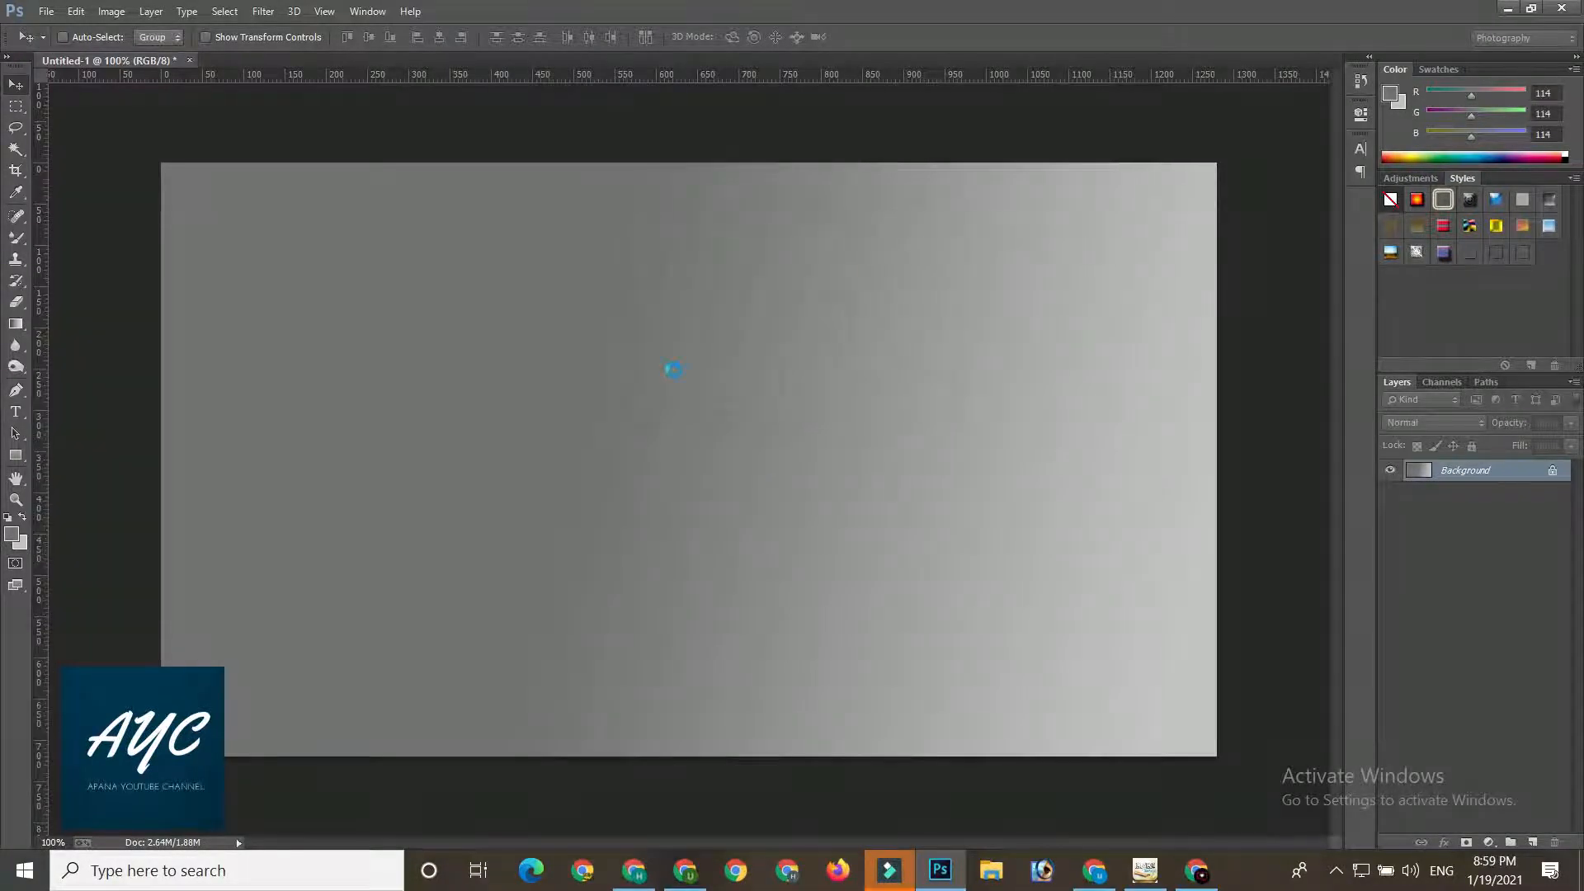
- Copy the first Urdu line from 143.eps and paste it onto the gradient canvas as its own layer
left_click(16, 107)
left_click_drag(306, 121, 439, 170)
key("ctrl+c")
left_click(576, 274)
key("ctrl+v")
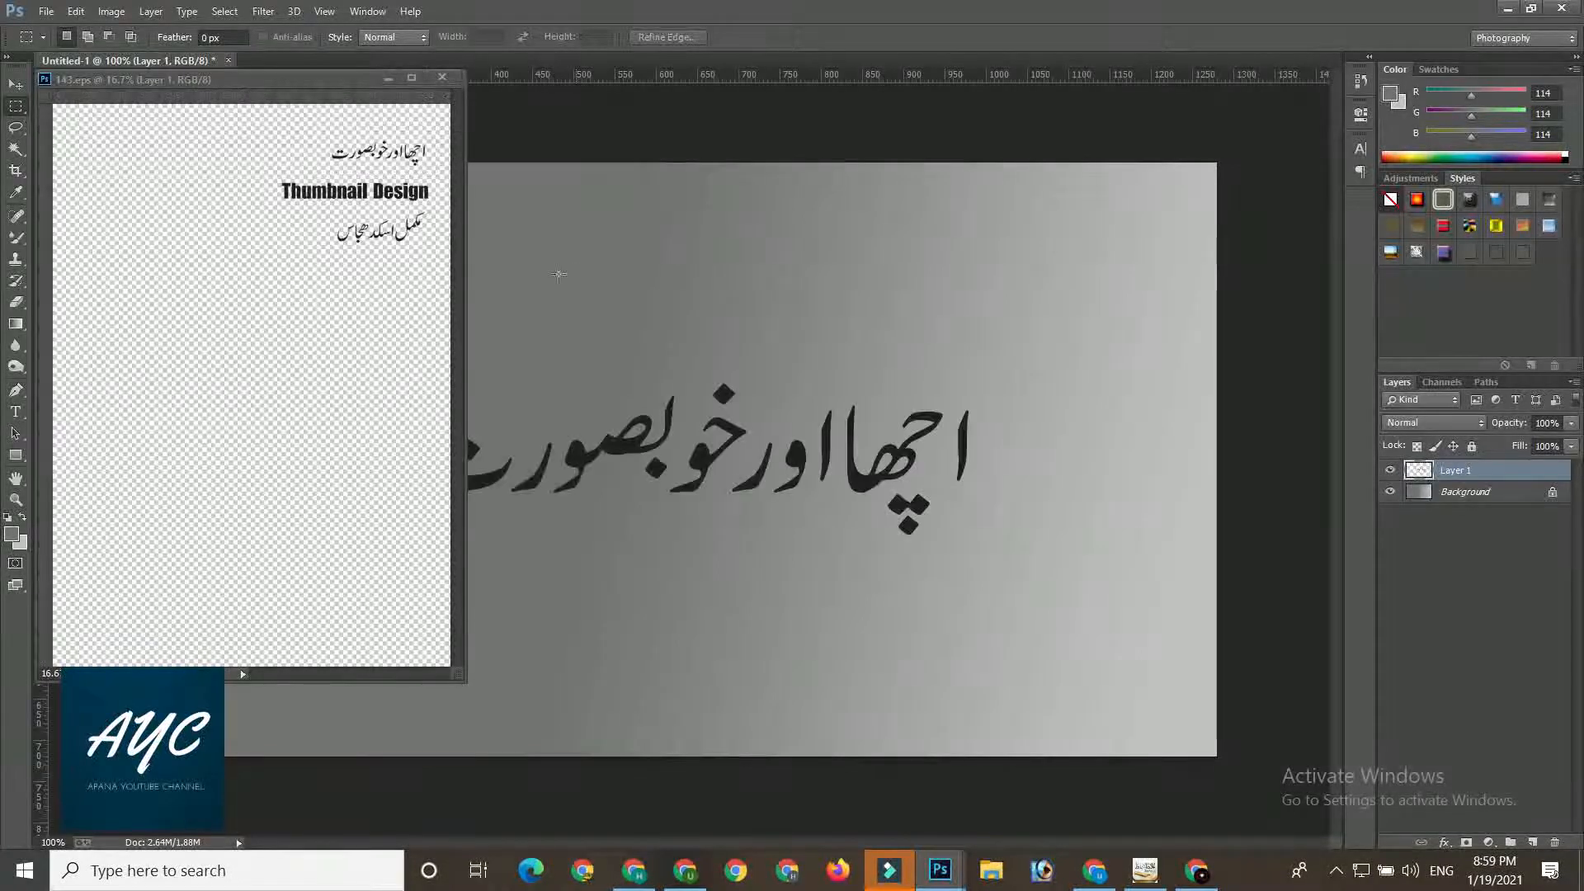
- Copy the "Thumbnail Design" line from 143.eps and paste it into the gradient document as a separate layer
left_click(315, 223)
left_click_drag(277, 213, 437, 175)
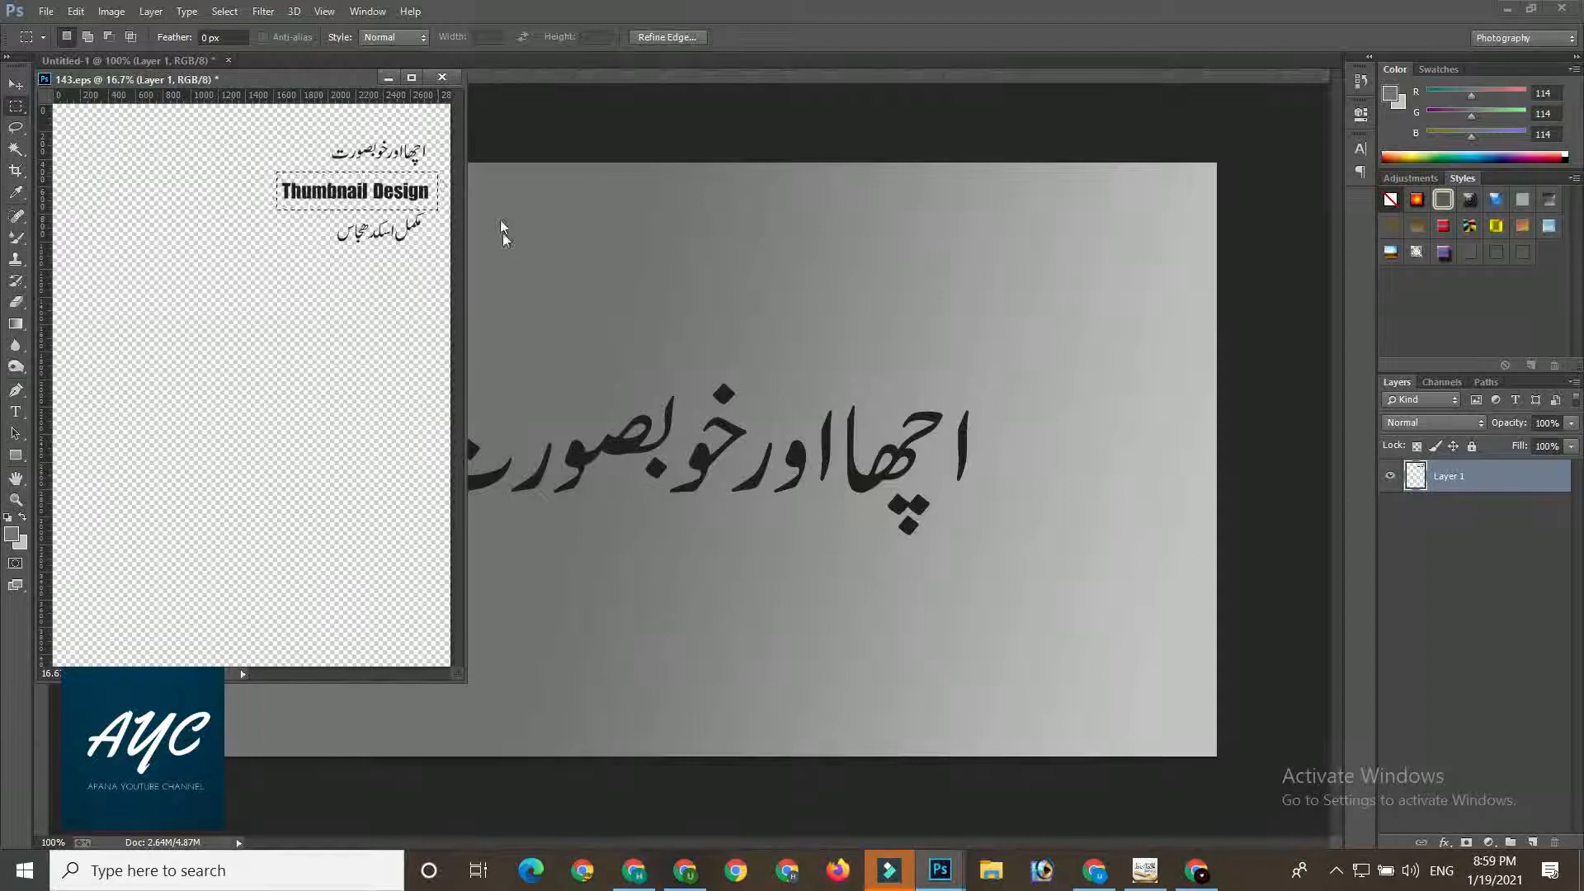
left_click(525, 302)
key("ctrl+v")
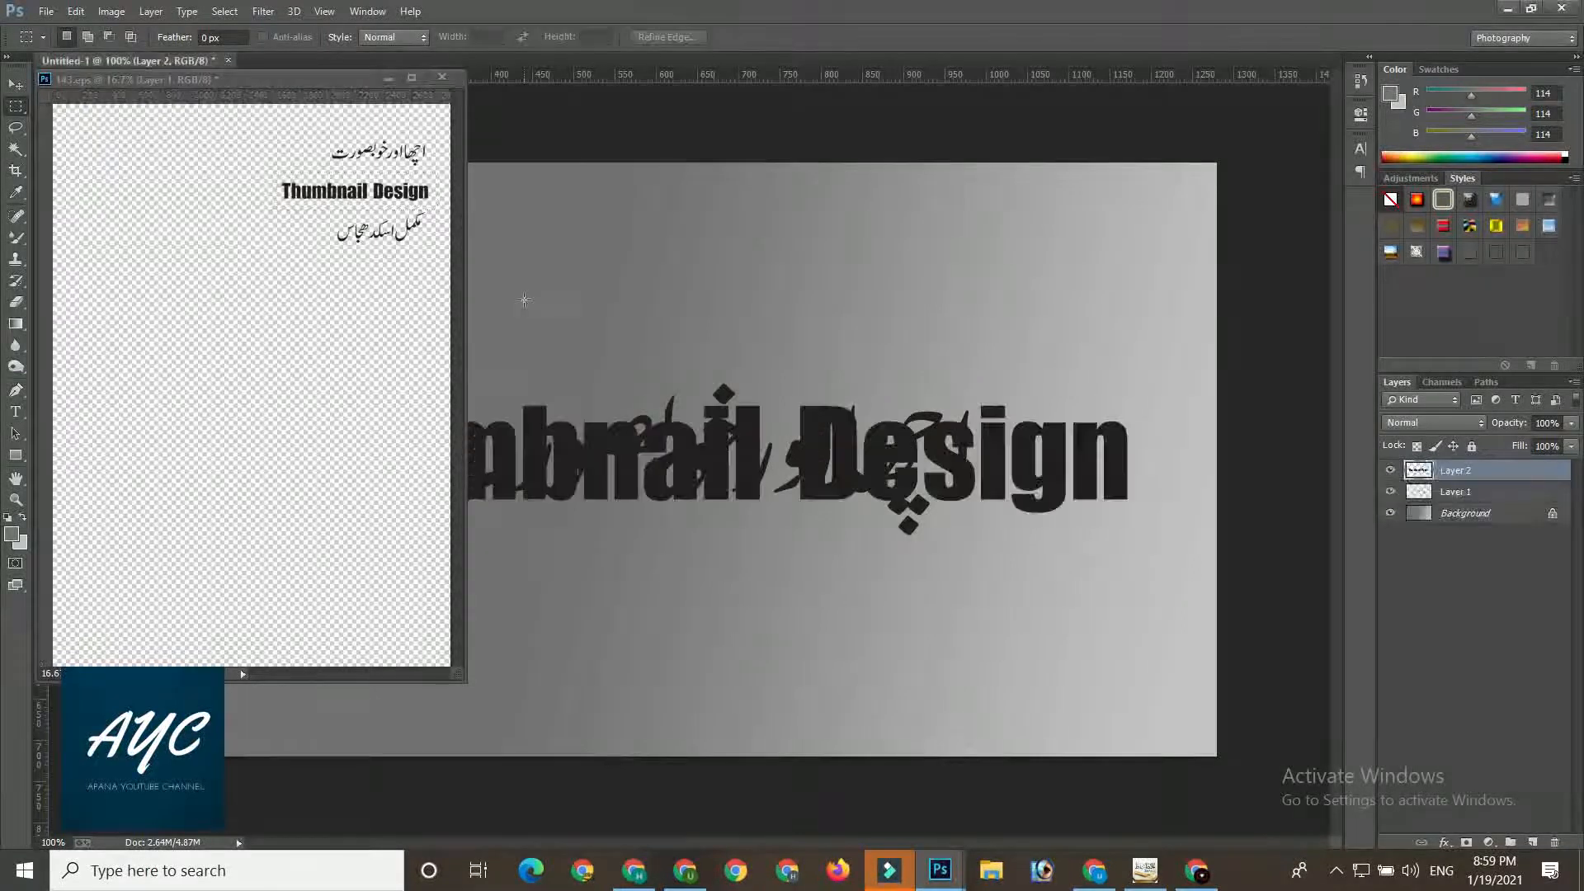
- Copy the third line, in Urdu, from 143.eps into the gradient document as a new layer and close the EPS document
left_click(331, 256)
left_click_drag(318, 262, 445, 209)
left_click(561, 245)
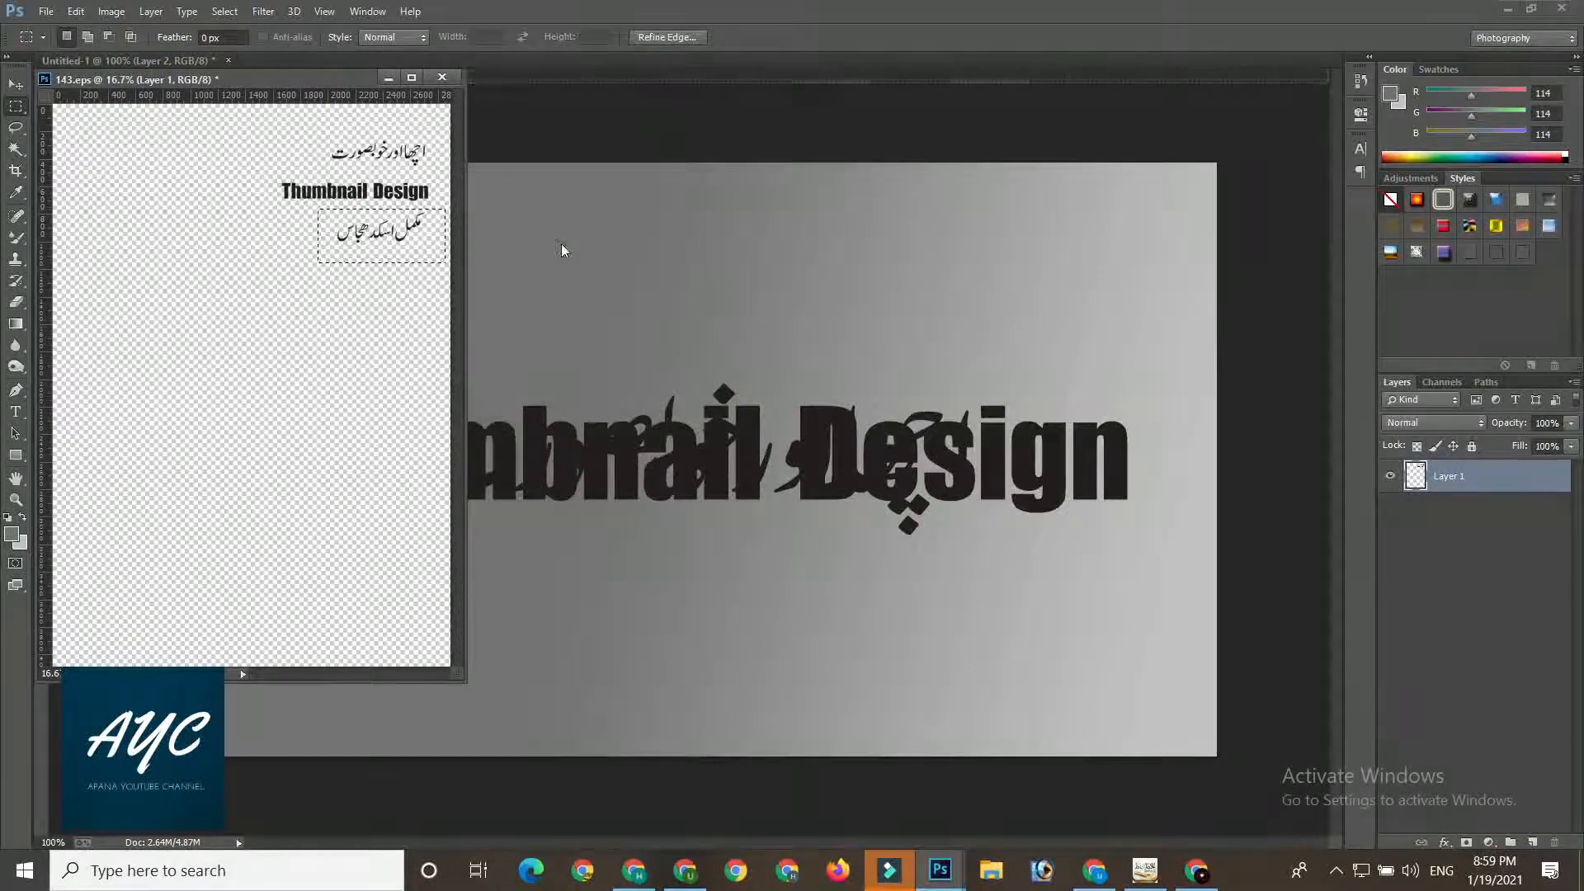
key("ctrl+v")
left_click(442, 78)
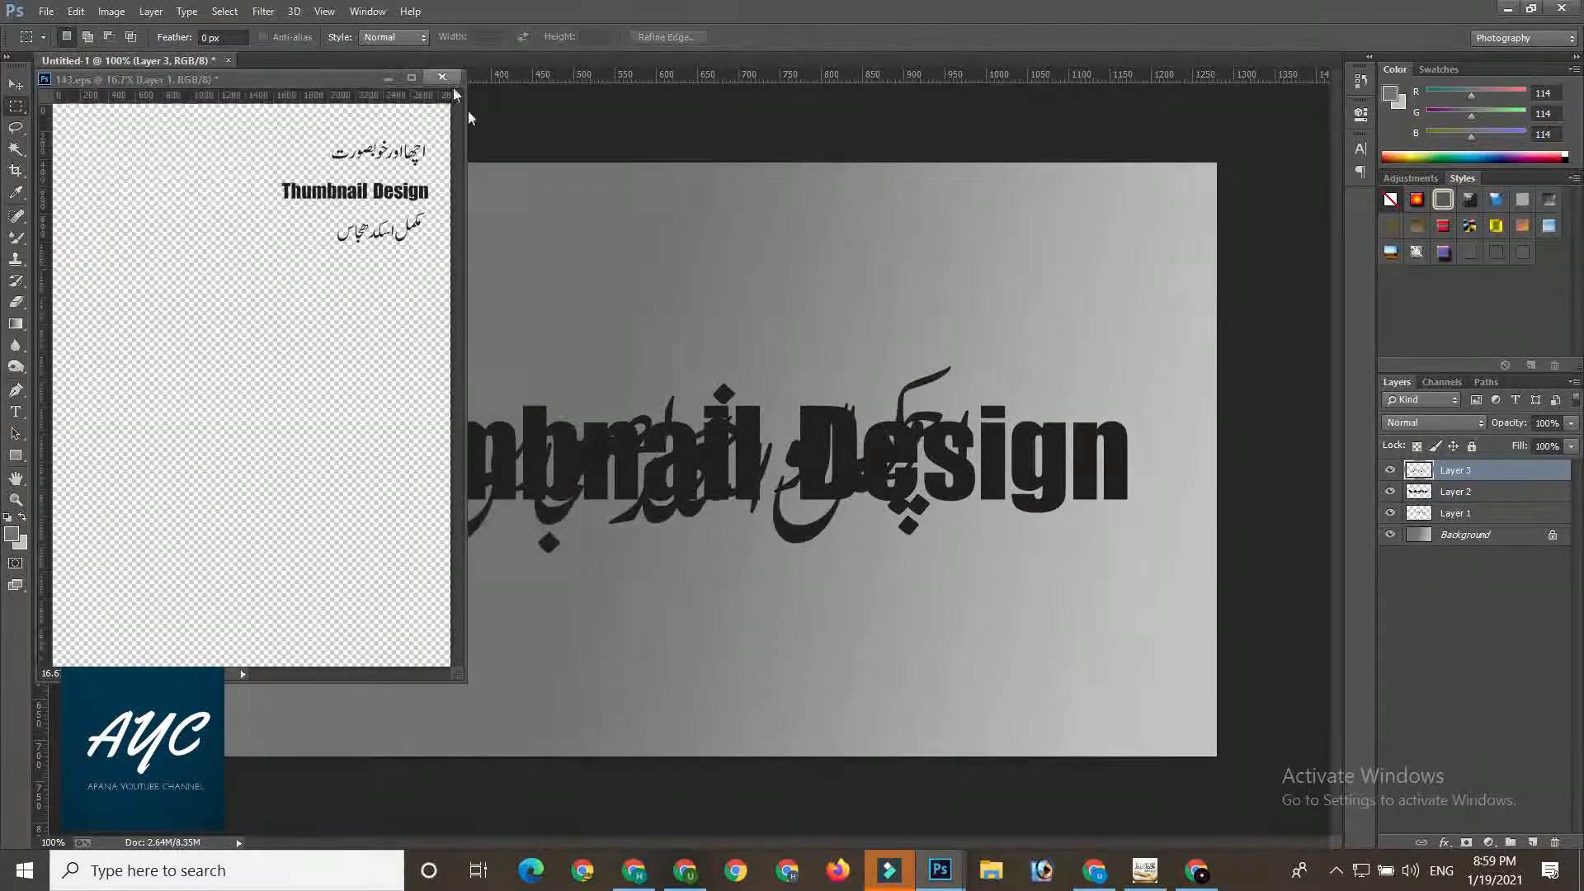
left_click(814, 333)
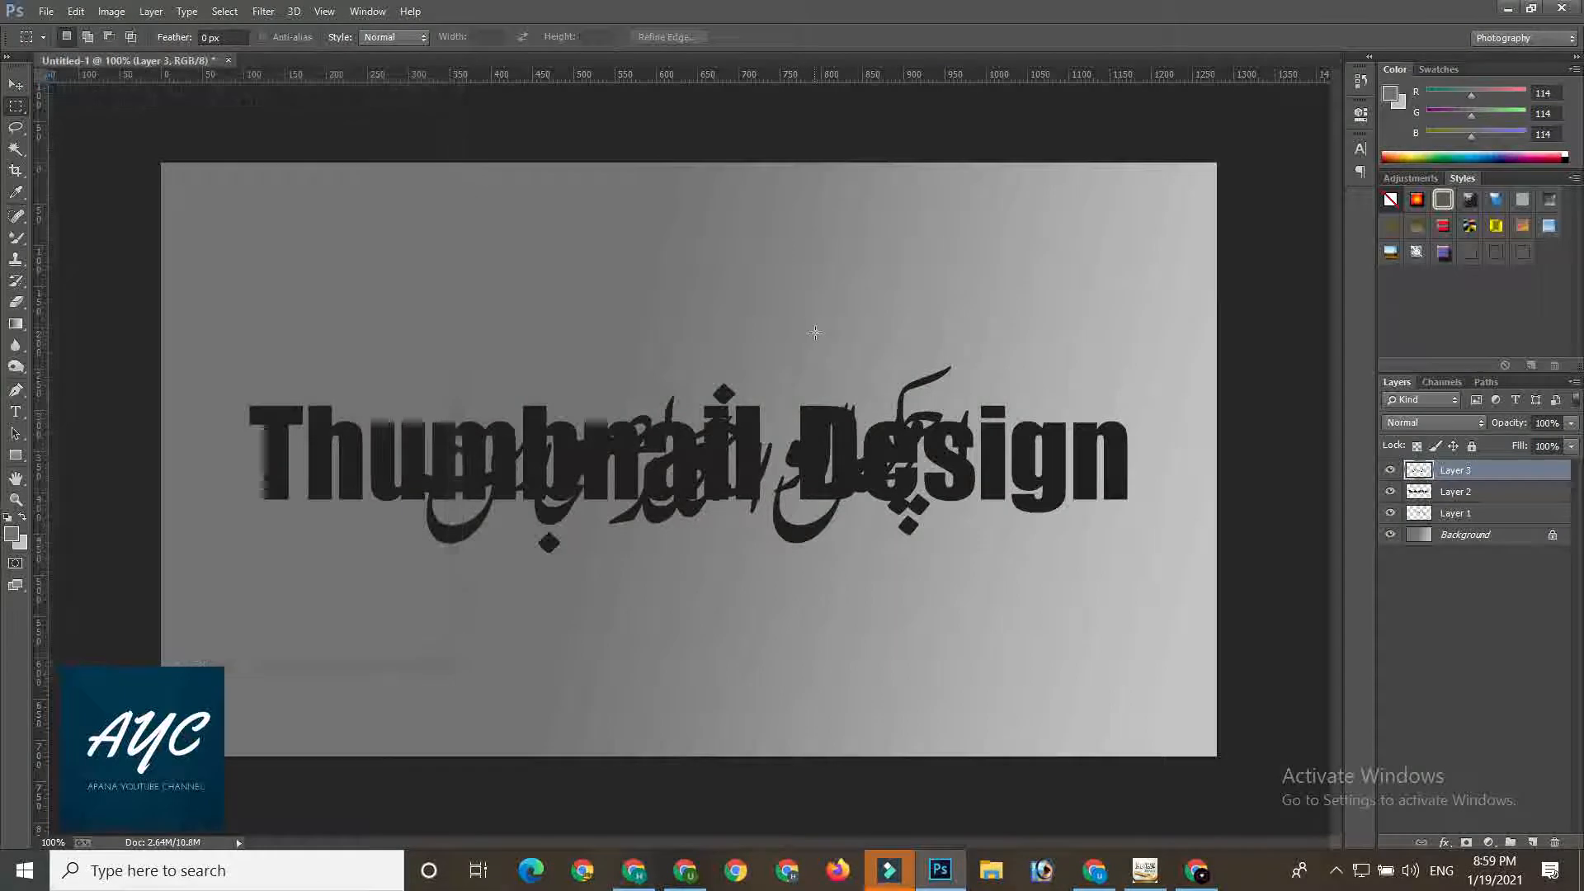
- Hide the three pasted text layers and select the Background layer
left_click(1390, 471)
left_click(1391, 470)
left_click(1390, 470)
left_click(1391, 492)
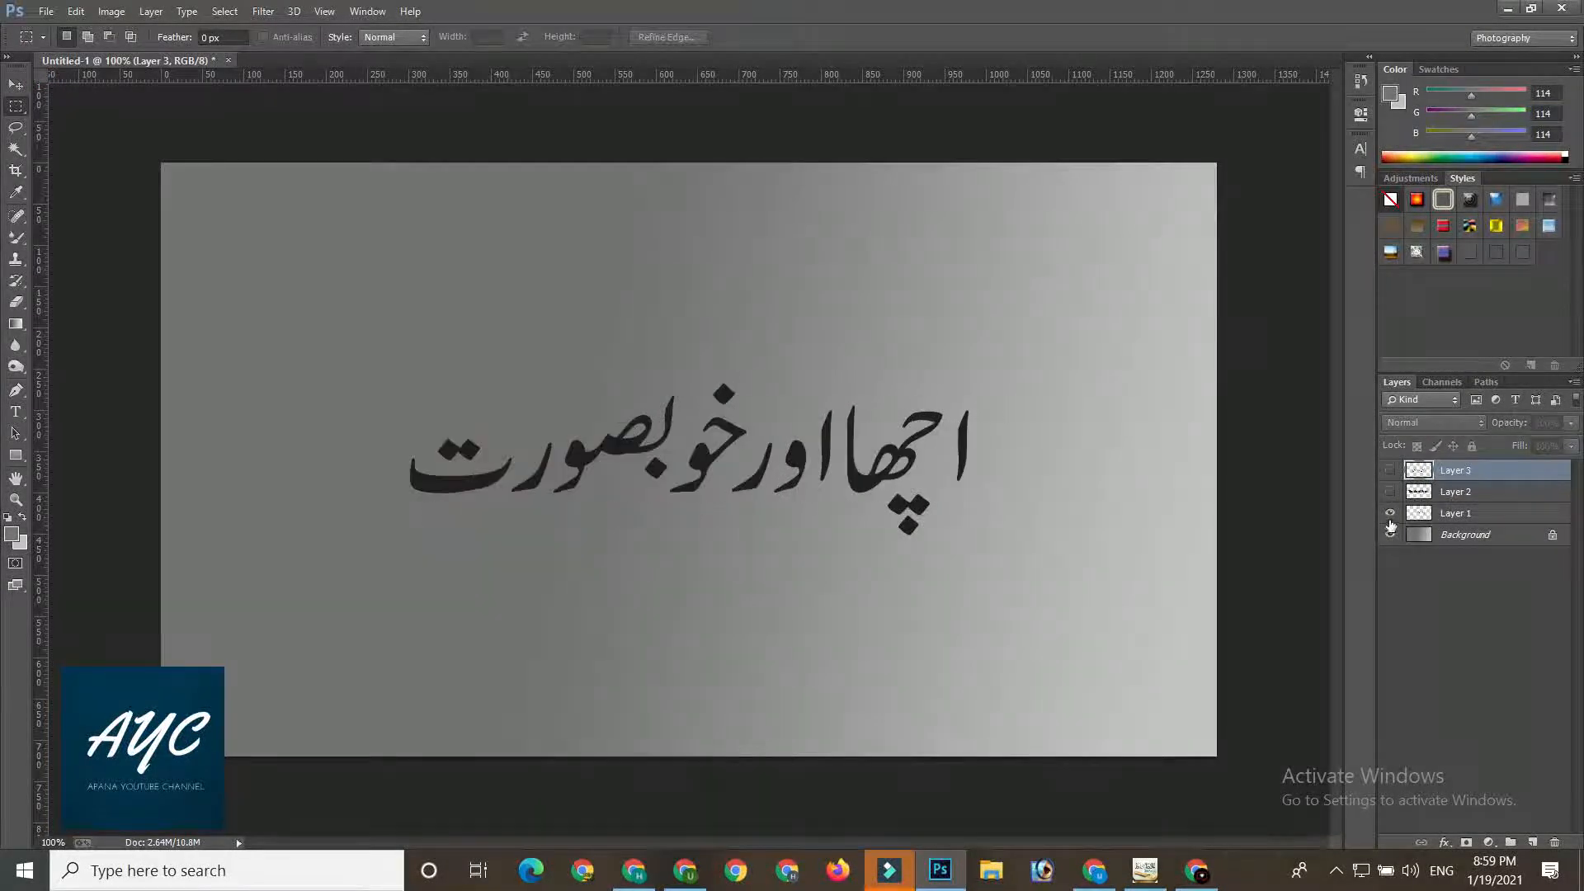
left_click(1390, 513)
left_click(1451, 538)
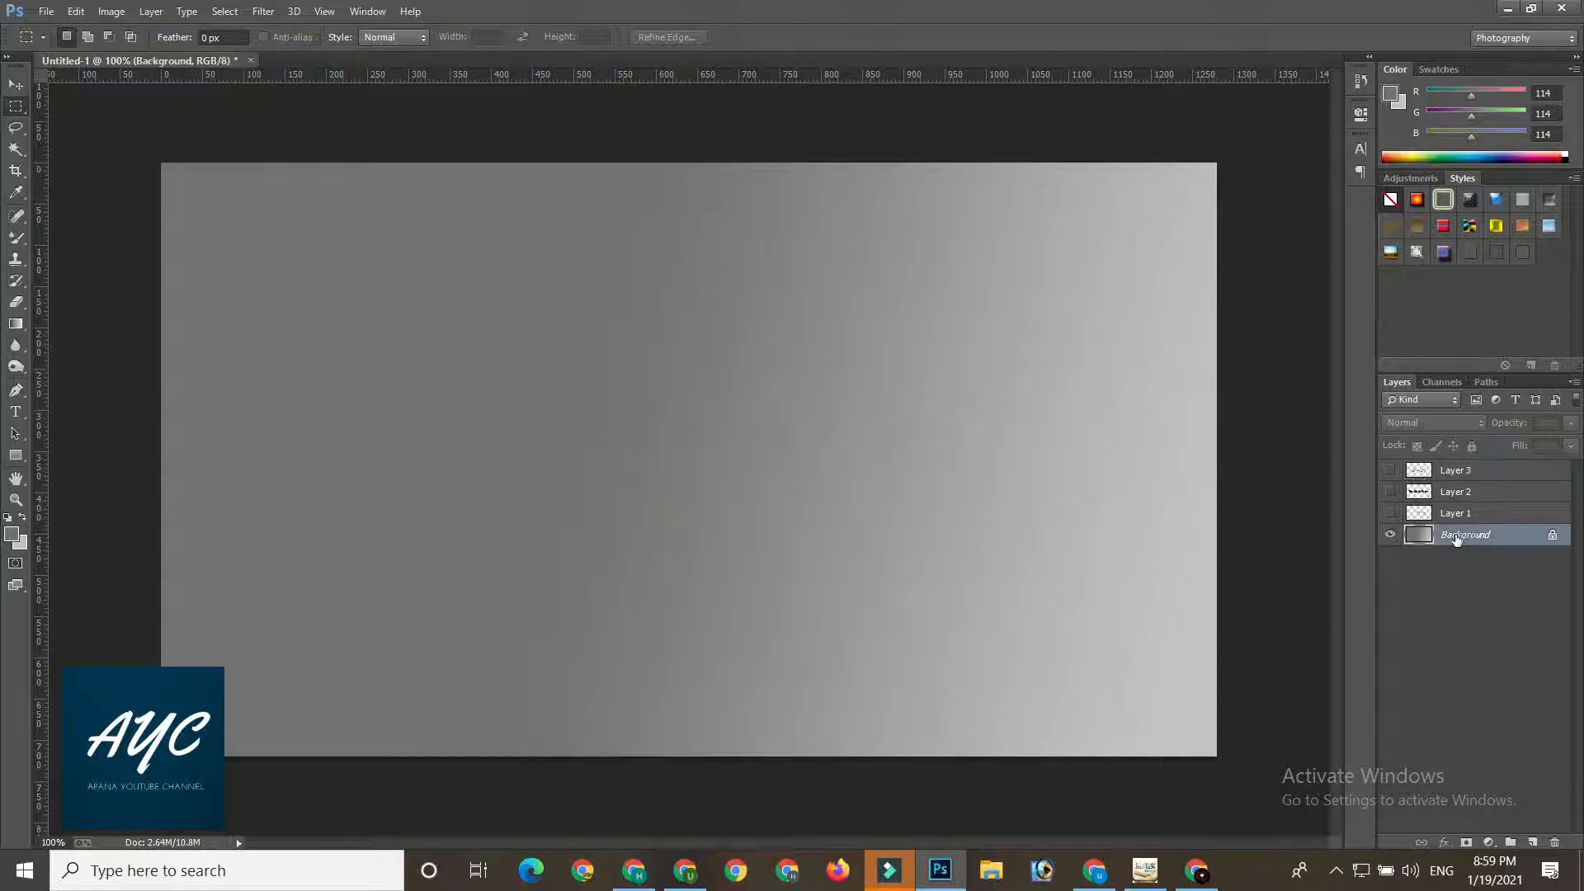
- Open the portrait photo of the man in the scarf from Local Disk (D:)
key("ctrl+o")
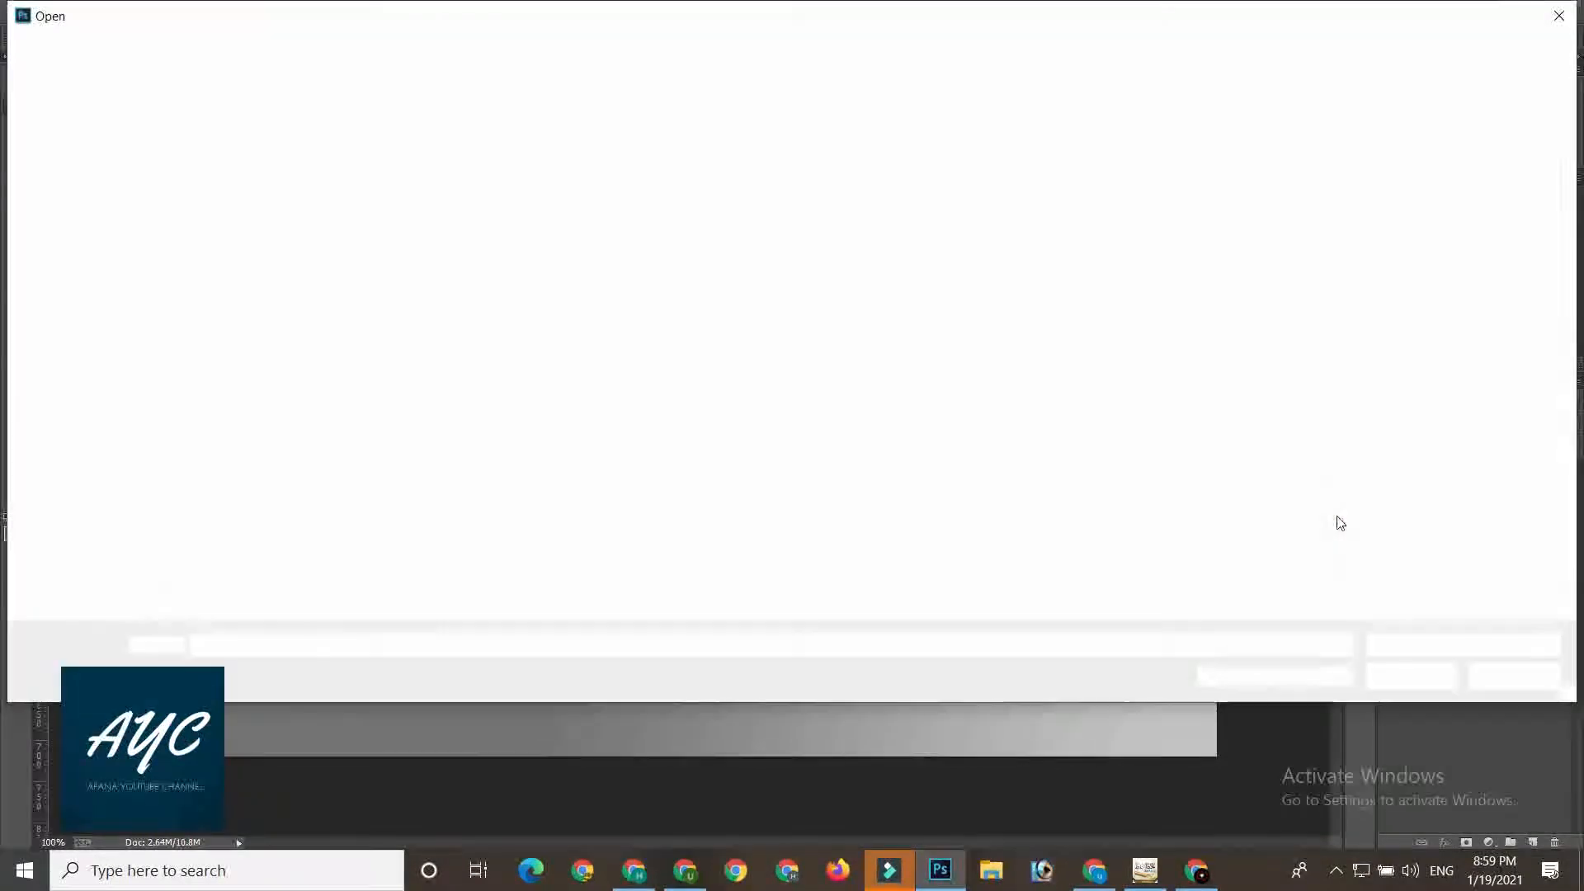
left_click(115, 138)
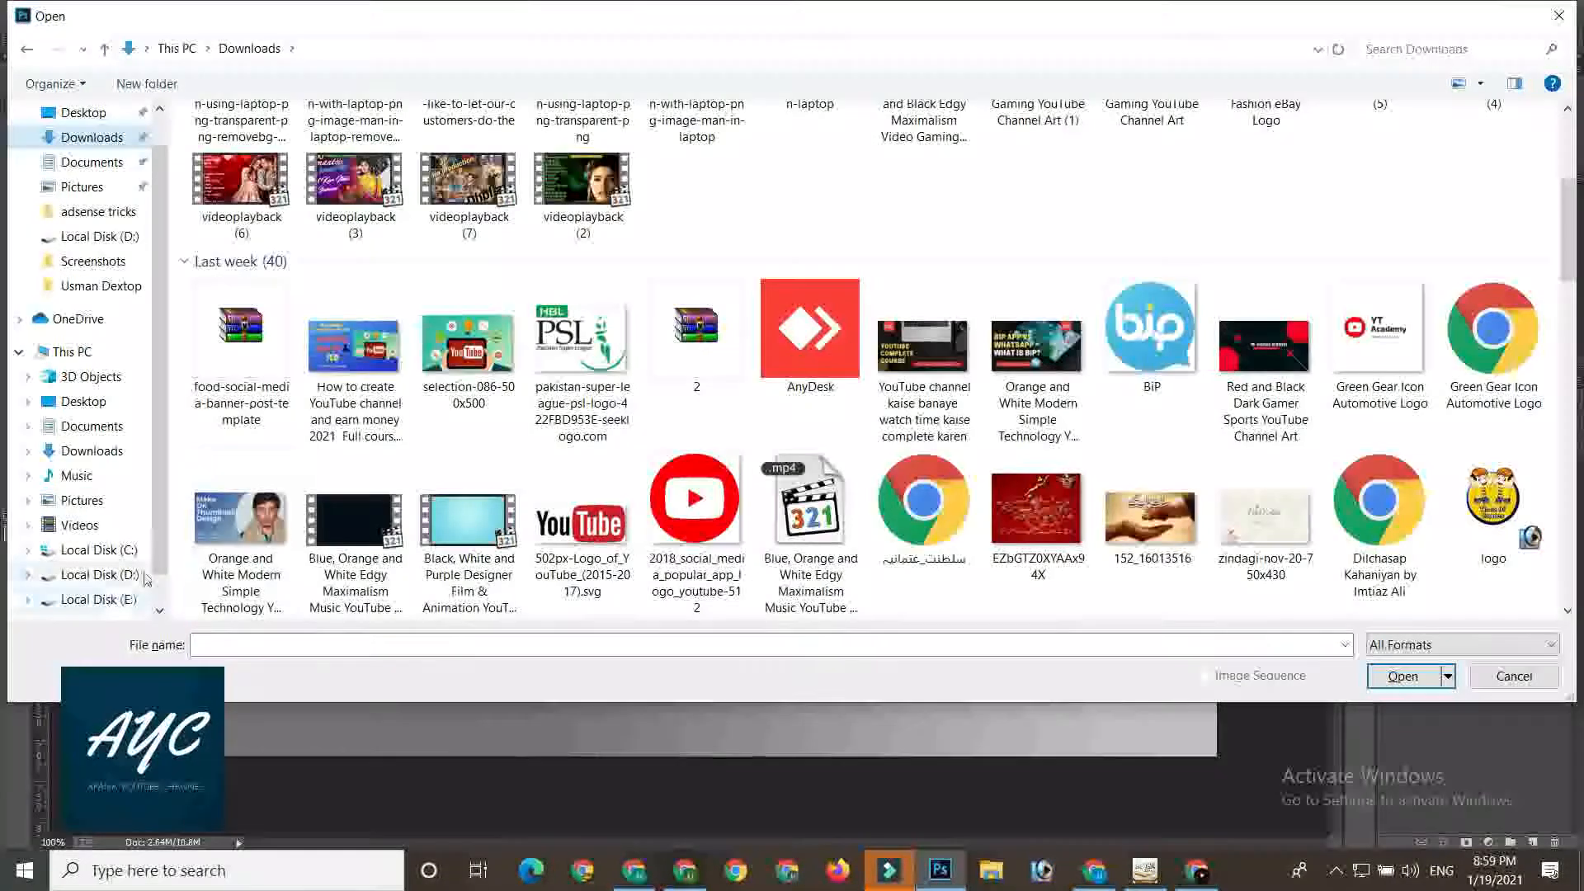
left_click(95, 598)
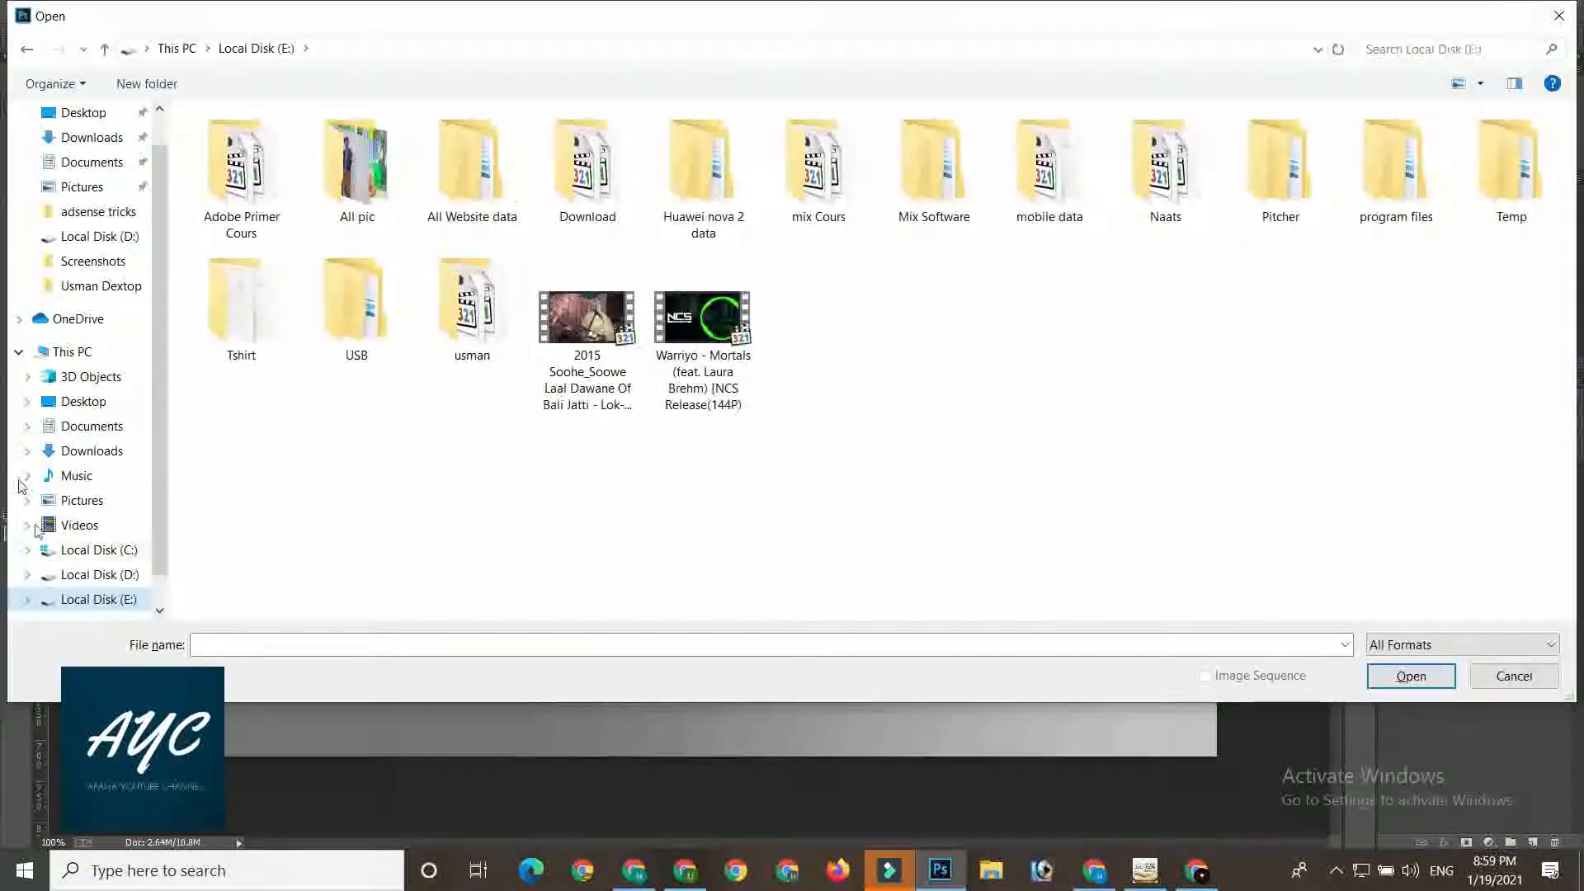
left_click(95, 574)
double_click(809, 299)
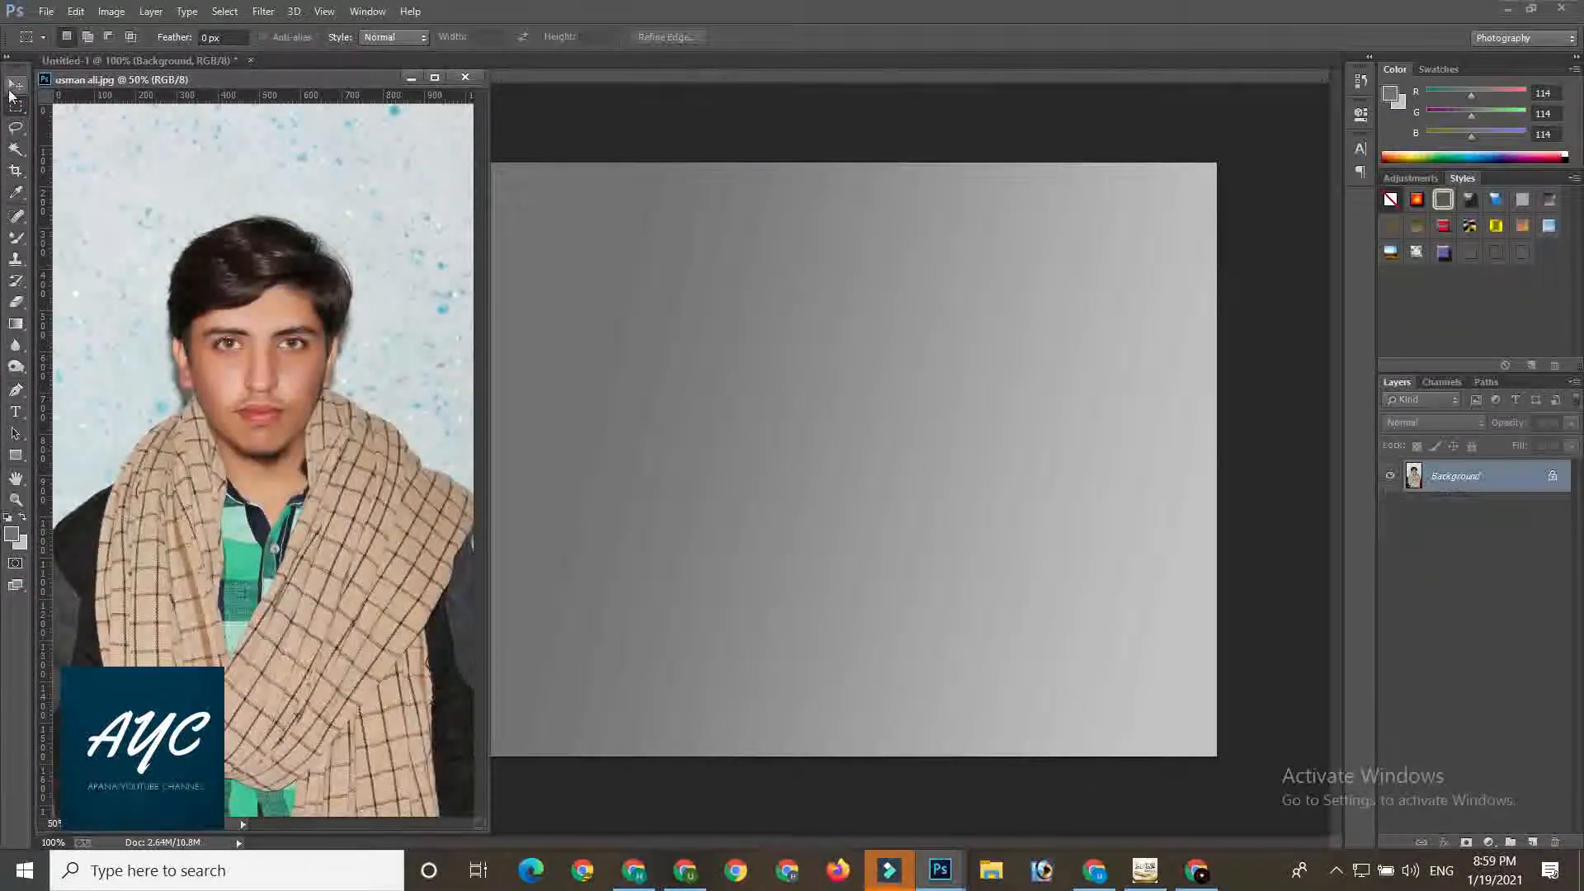
- Copy the portrait into the gradient document as a new layer and close the original photo
key("v")
left_click_drag(330, 430, 1064, 538)
left_click(474, 80)
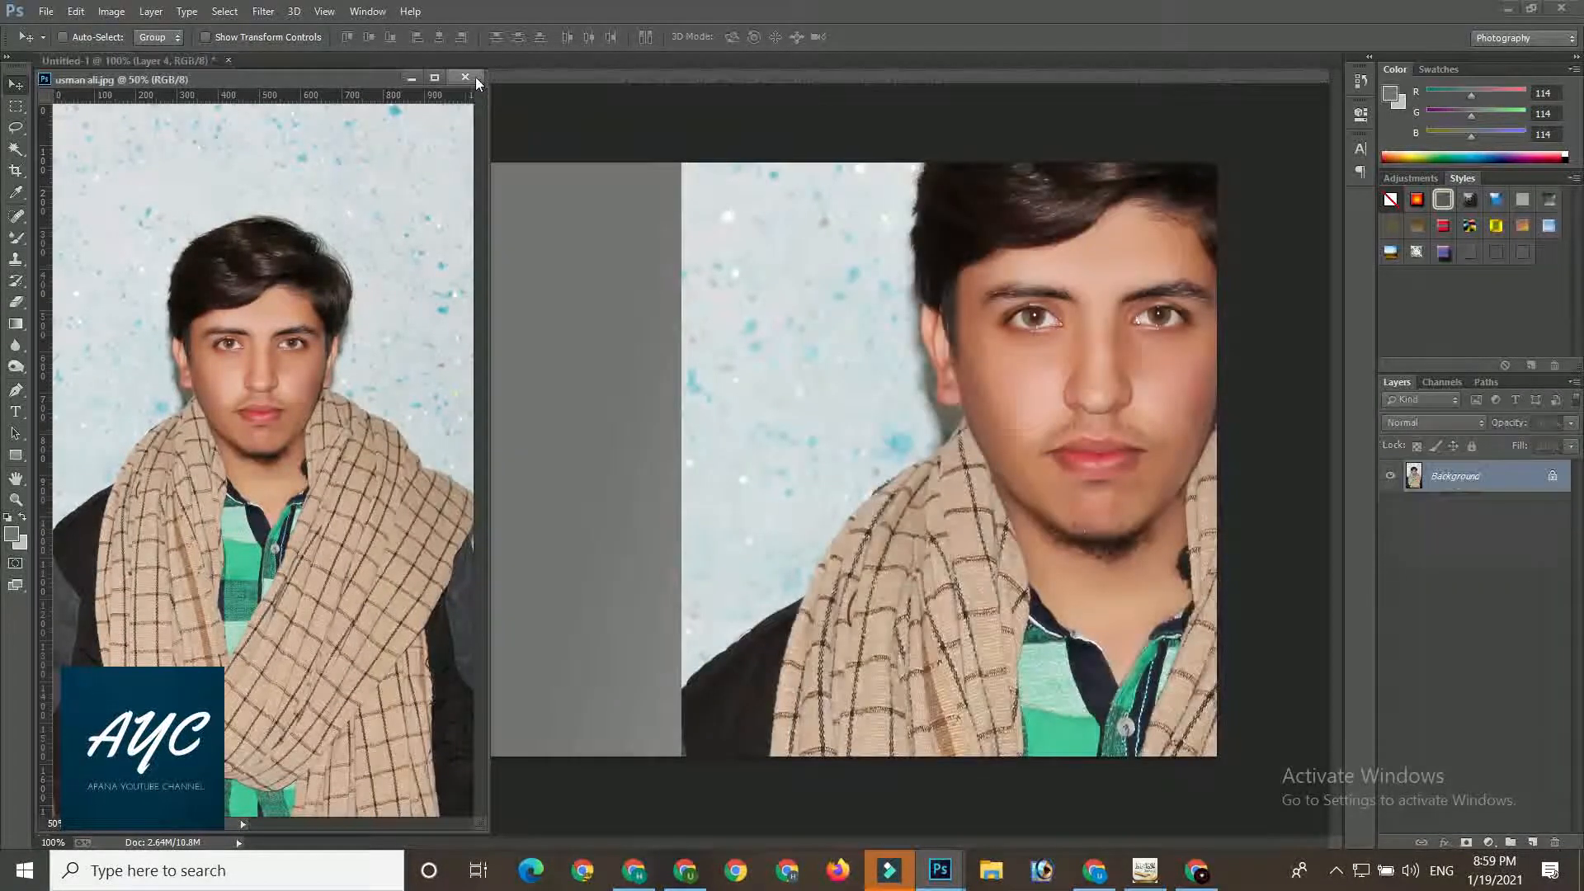
left_click(1188, 565)
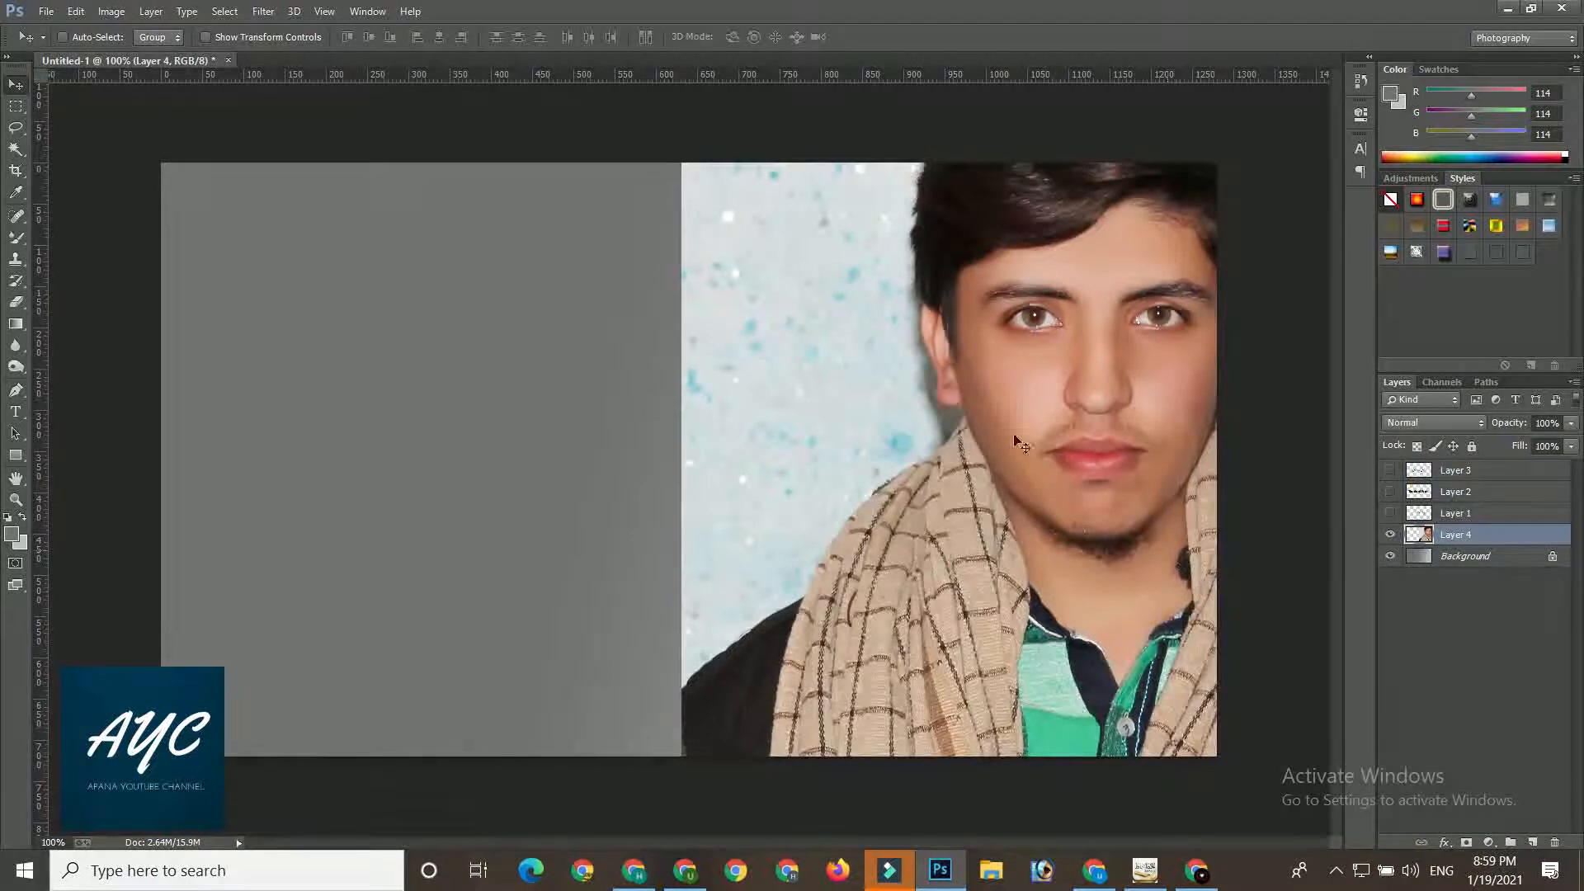
- Scale the portrait layer to about 44% and position it against the right edge of the canvas at full height
key("ctrl+t")
left_click_drag(941, 536, 1011, 872)
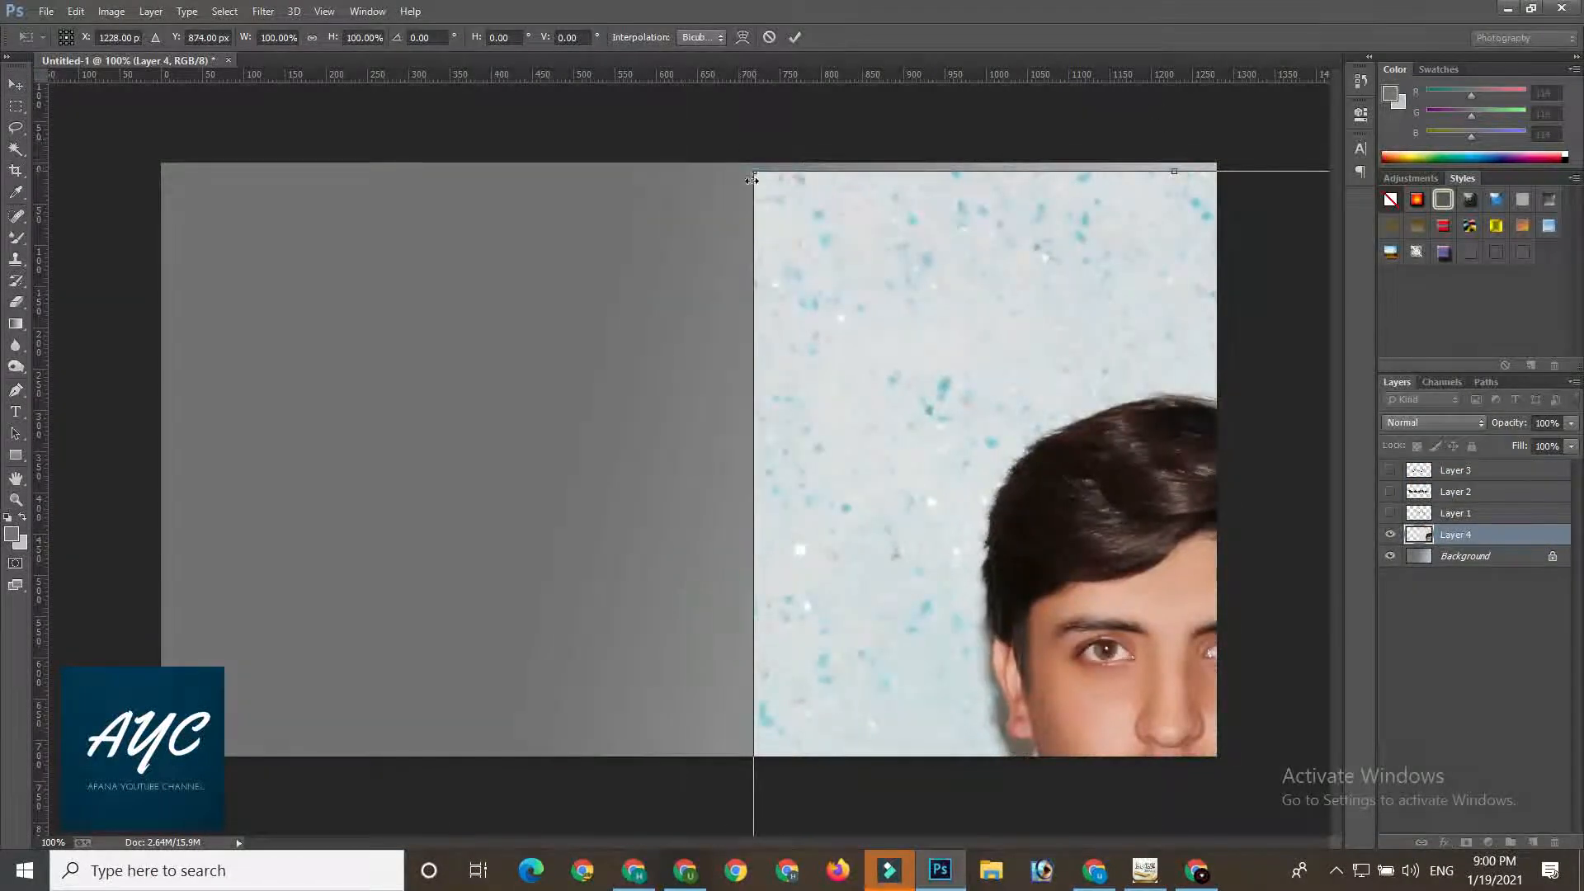
left_click_drag(753, 167, 925, 308)
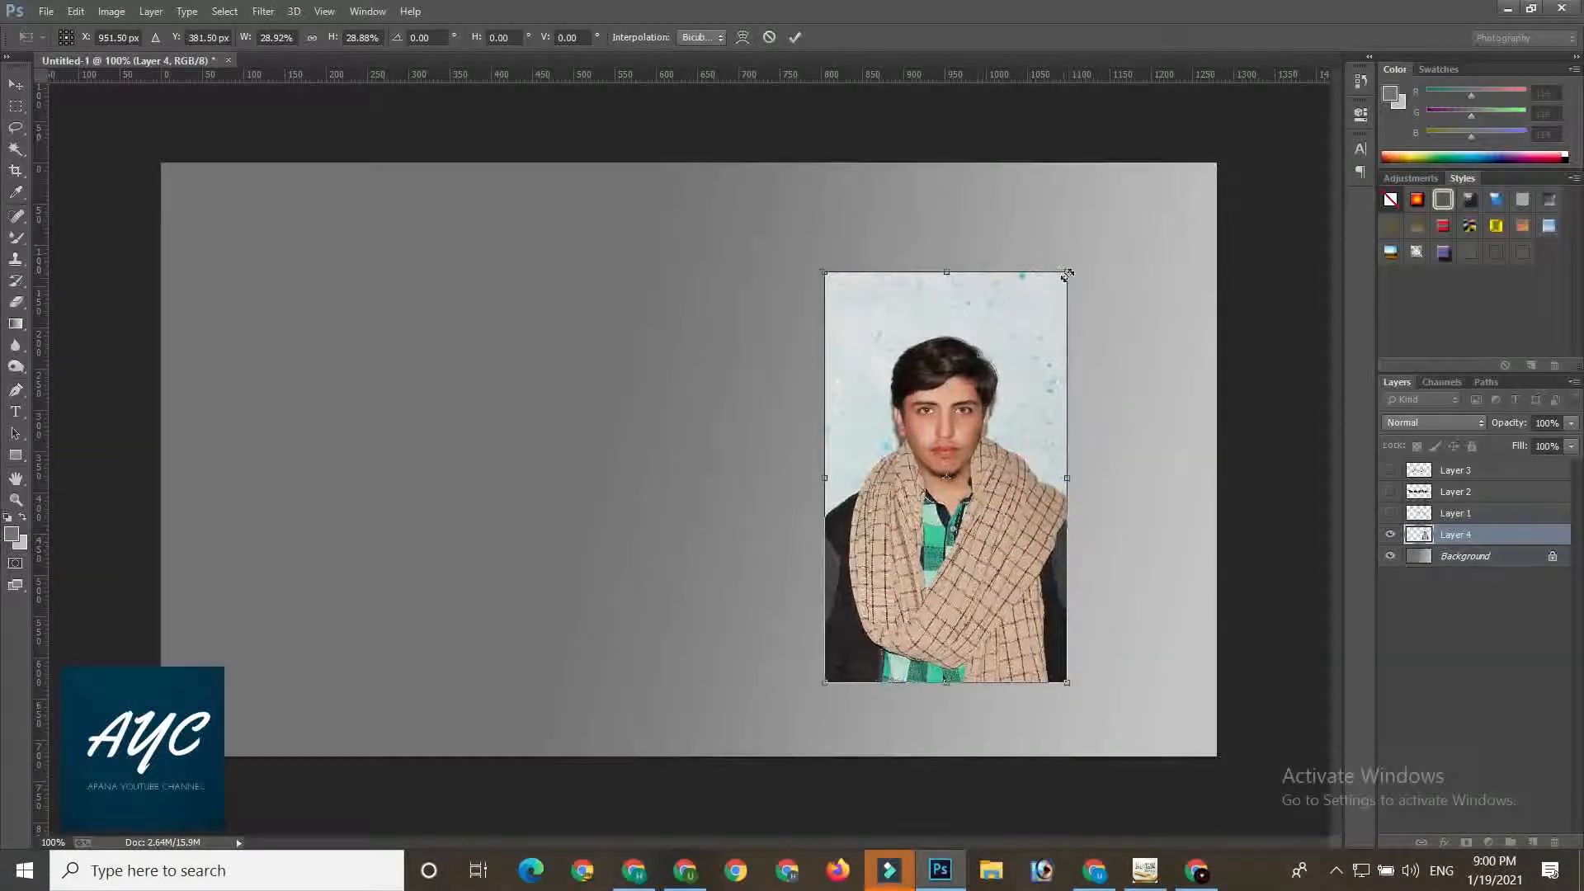
left_click_drag(1085, 258, 1133, 178)
left_click_drag(1052, 409, 1103, 415)
left_click_drag(1216, 183, 1238, 165)
key("Return")
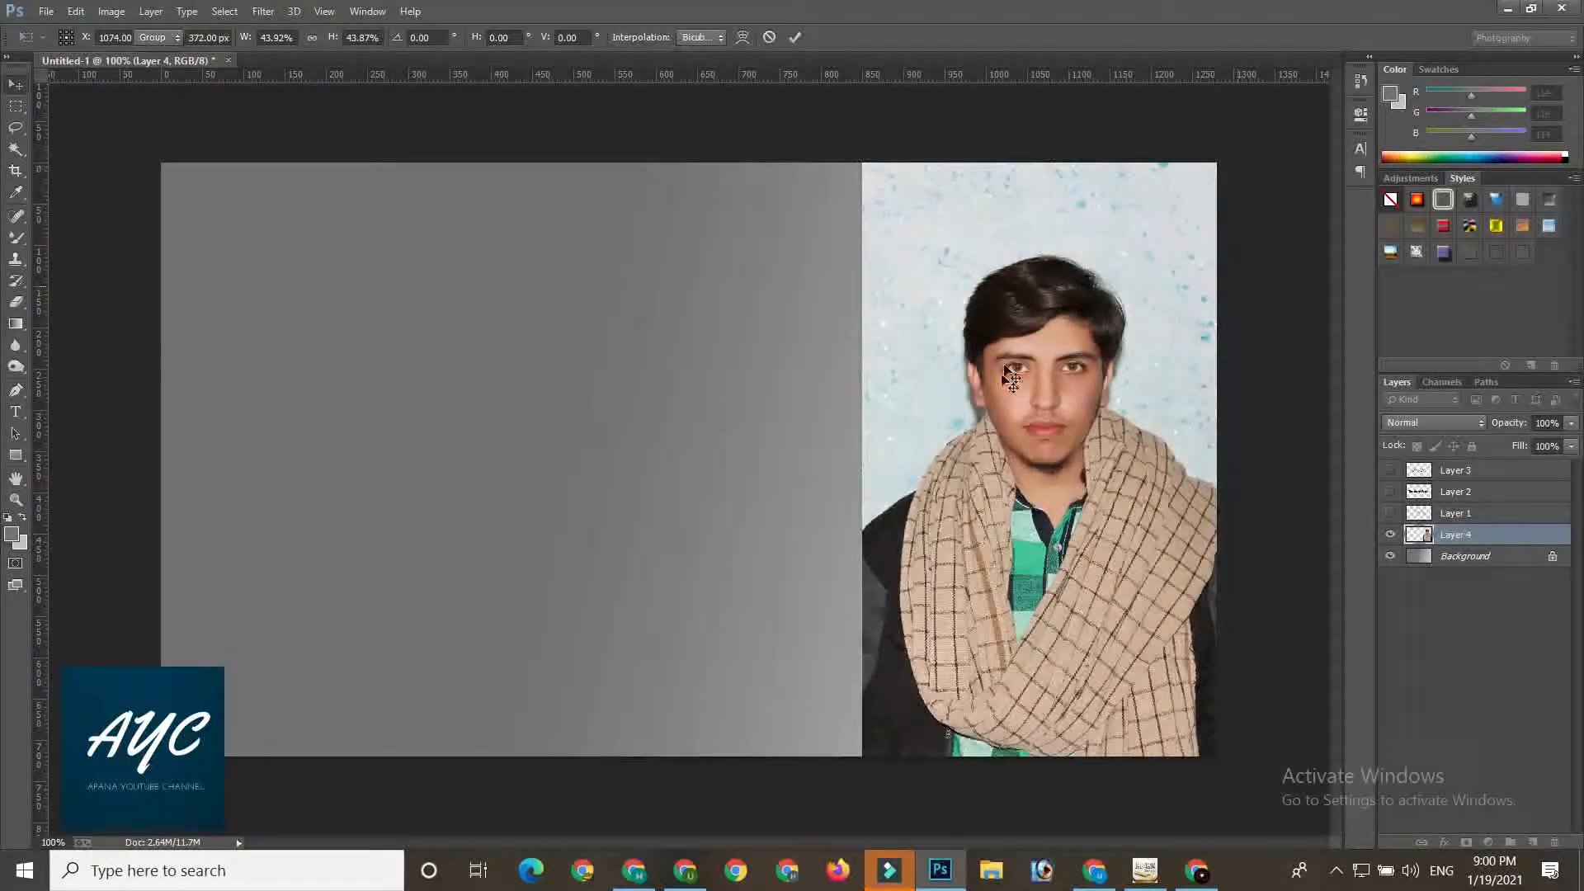
mouse_move(1004, 539)
left_mouse_down()
mouse_move(942, 532)
mouse_move(1006, 547)
mouse_move(981, 547)
mouse_move(1007, 565)
left_mouse_up()
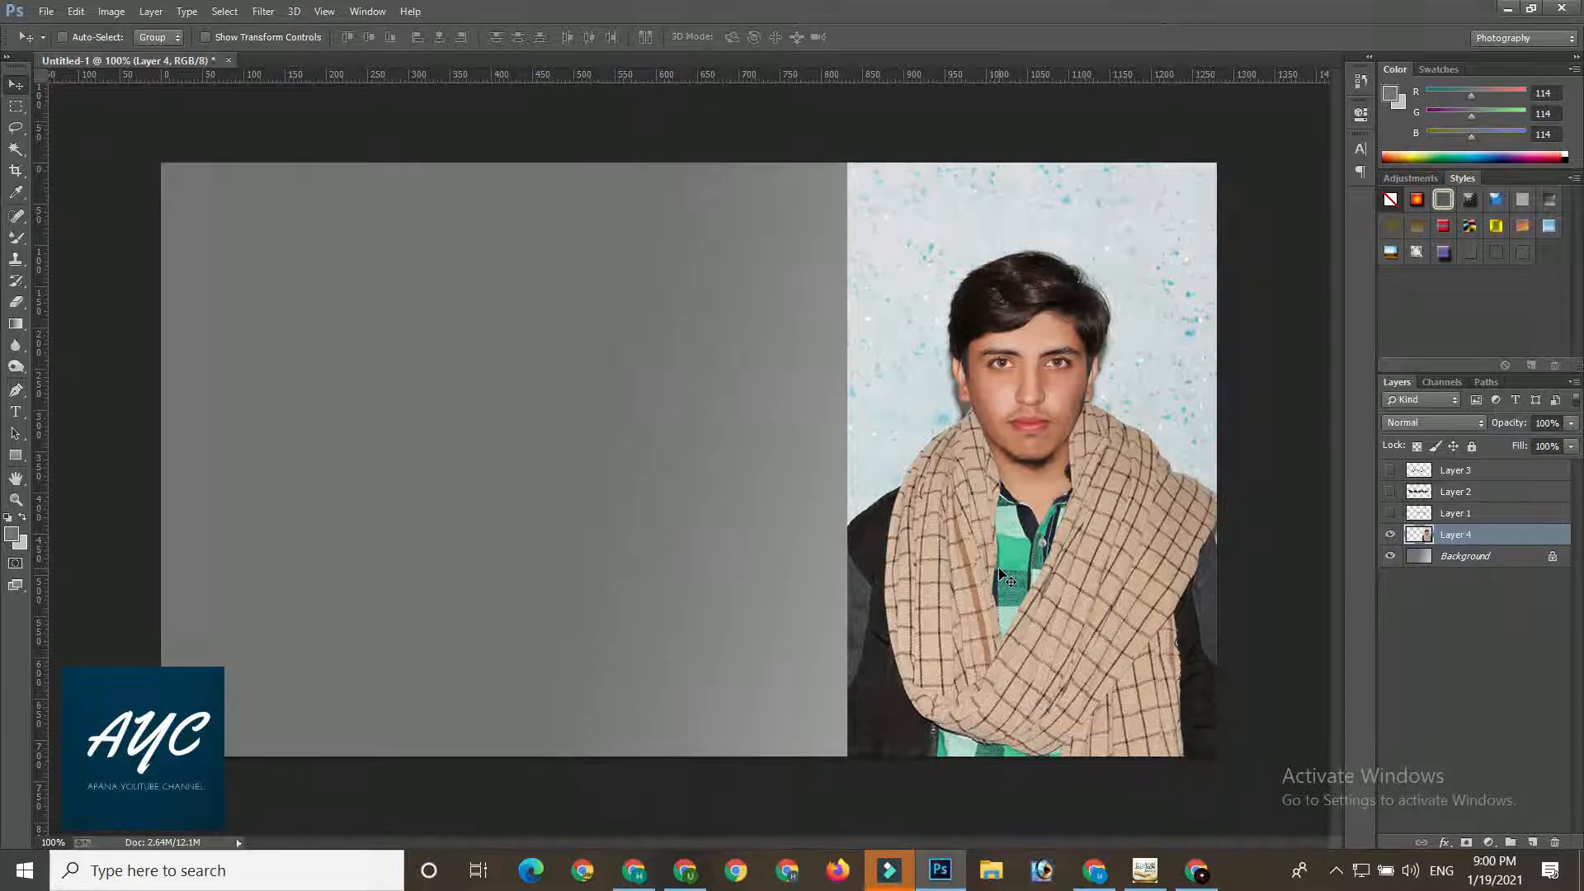
- Show Layer 1 with the first Urdu line and move it to the upper left area of the canvas
left_click(1448, 515)
left_click(1389, 515)
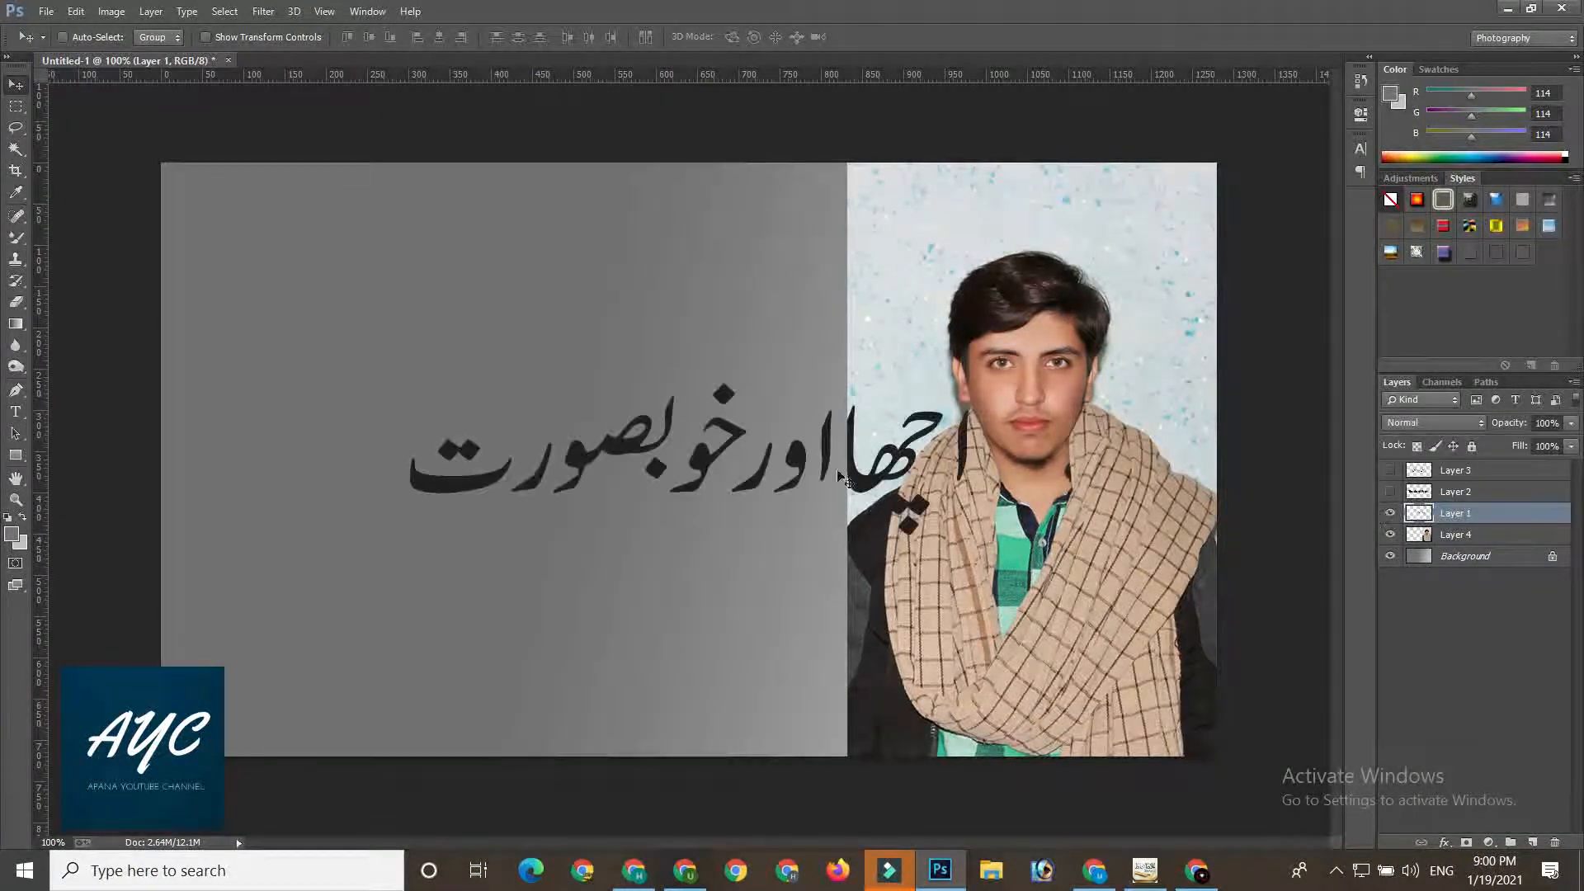
left_click_drag(670, 444, 544, 285)
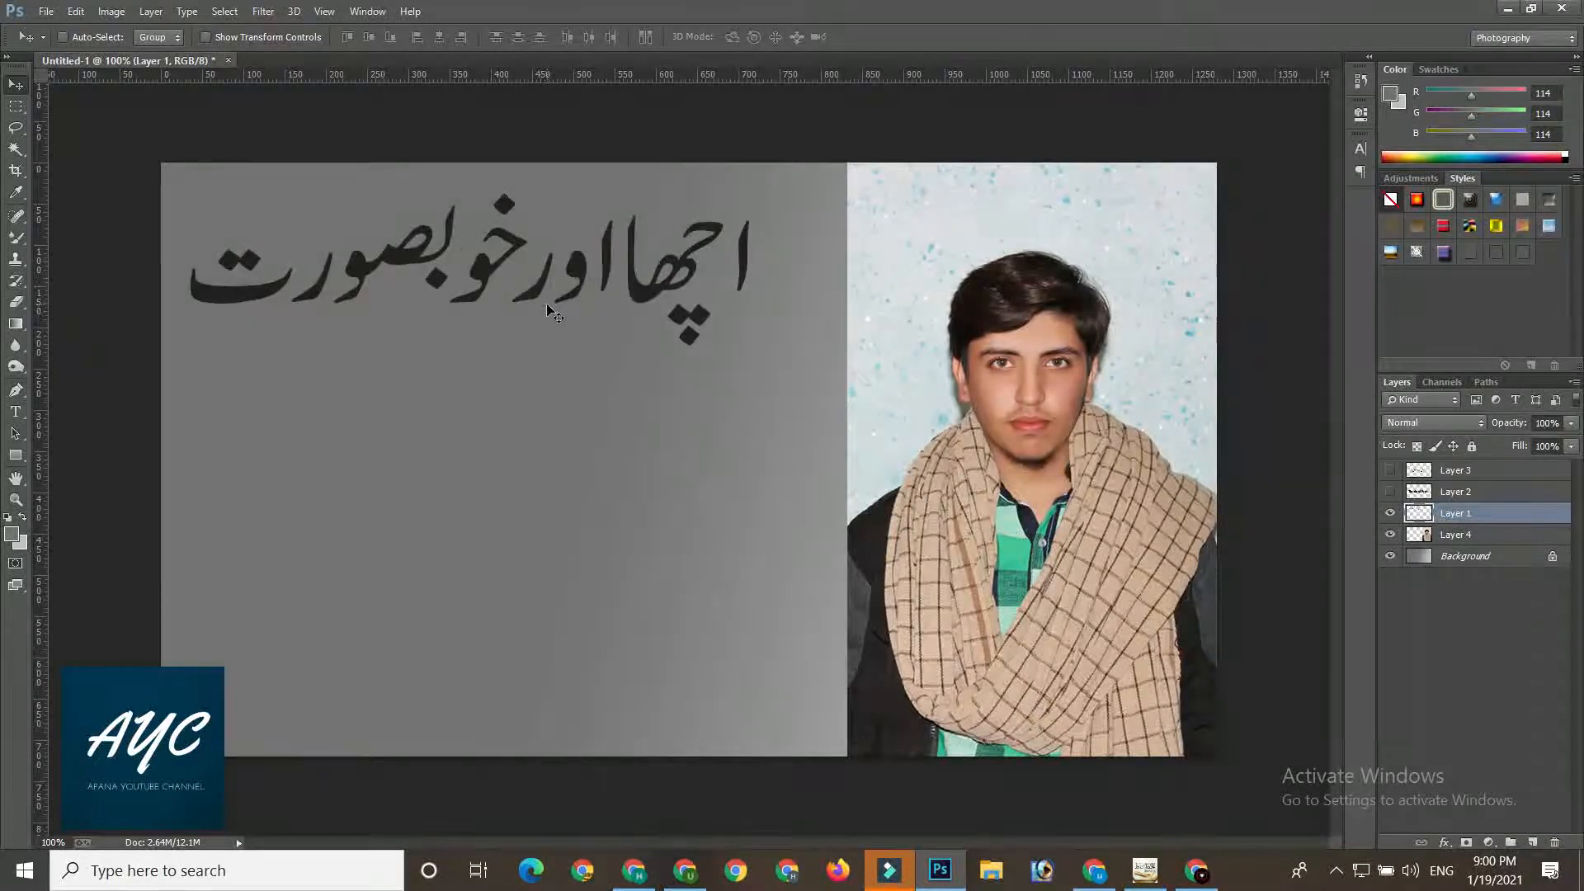
- Show the "Thumbnail Design" layer, scale it down and place it below the first Urdu line, clear of the portrait
left_click(1454, 491)
left_click(1390, 492)
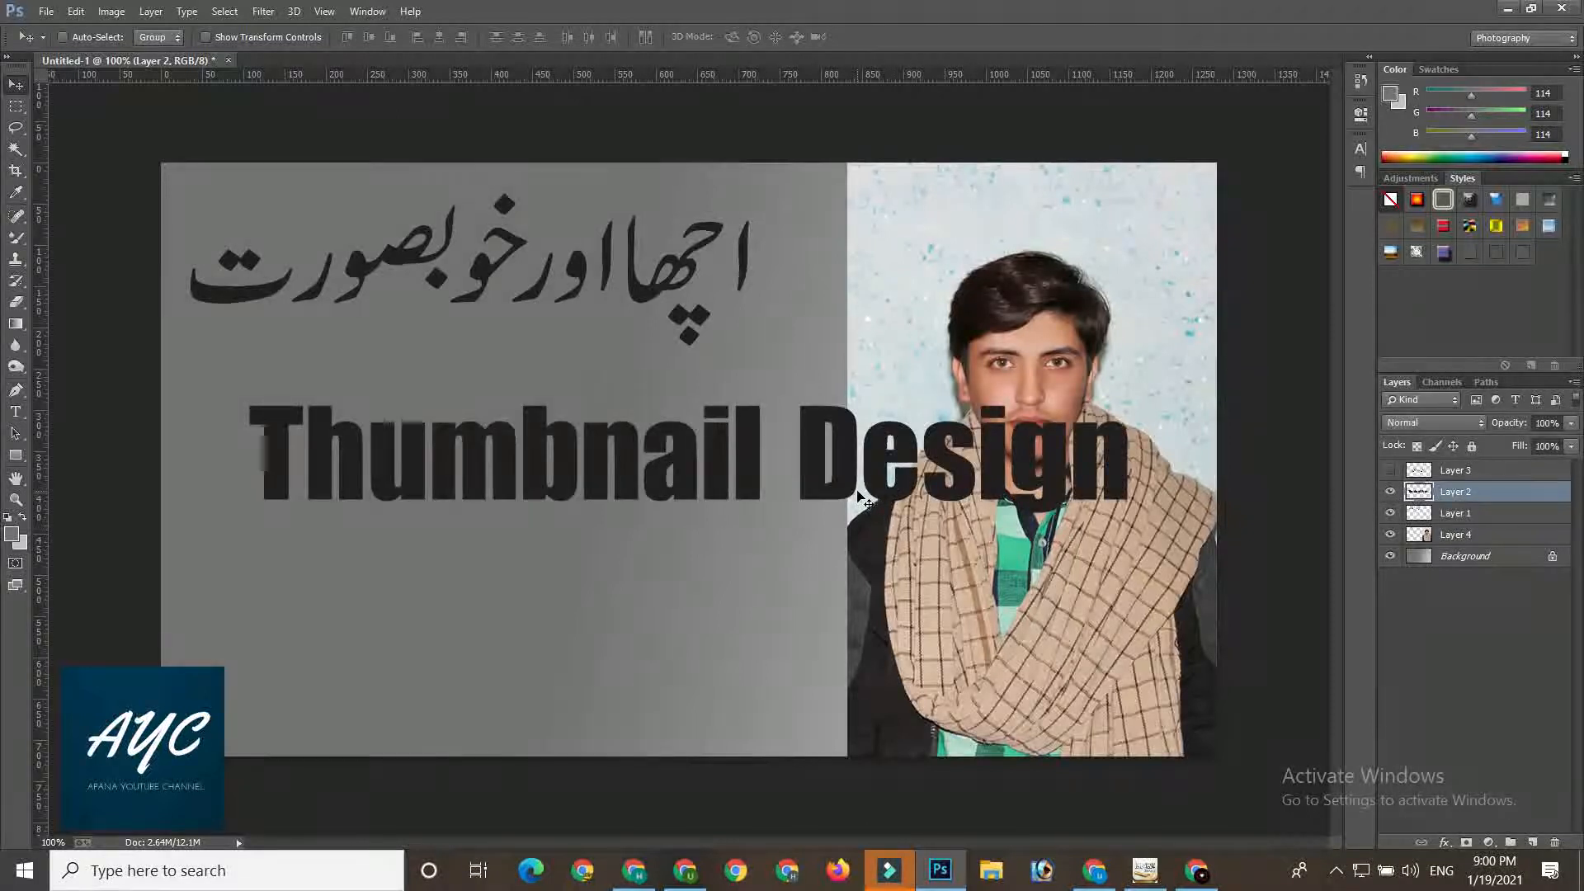
key("ctrl+t")
left_click_drag(1128, 514, 714, 448)
key("Return")
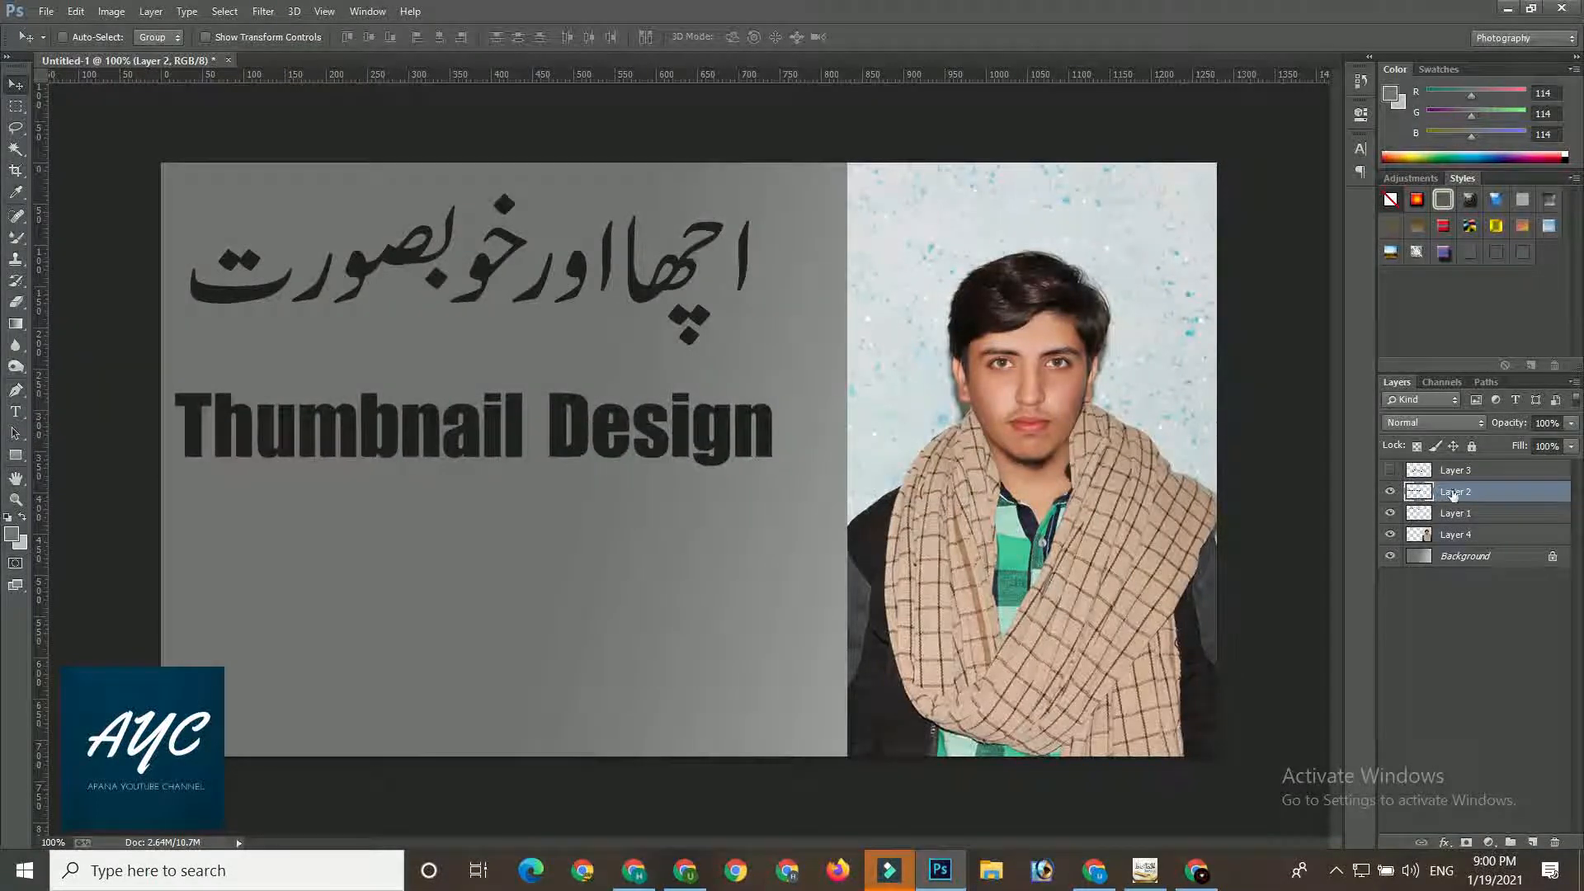
- Show Layer 3 with the second Urdu line and position it below the "Thumbnail Design" text
left_click(1475, 474)
left_click(1390, 469)
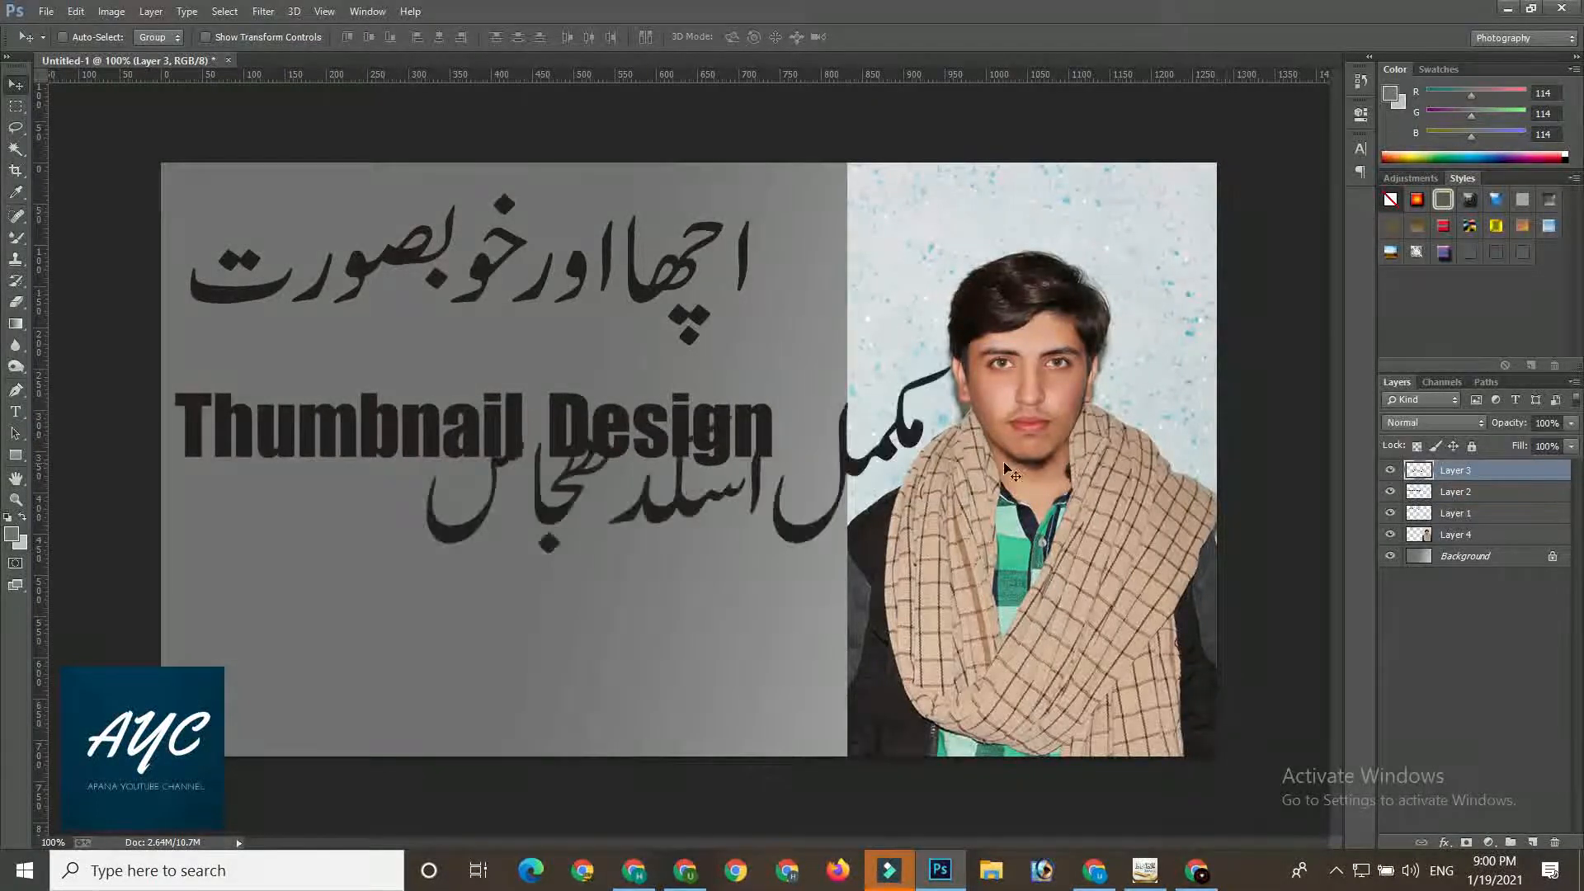
key("ctrl+t")
left_click_drag(880, 490, 658, 625)
key("super+space")
key("Return")
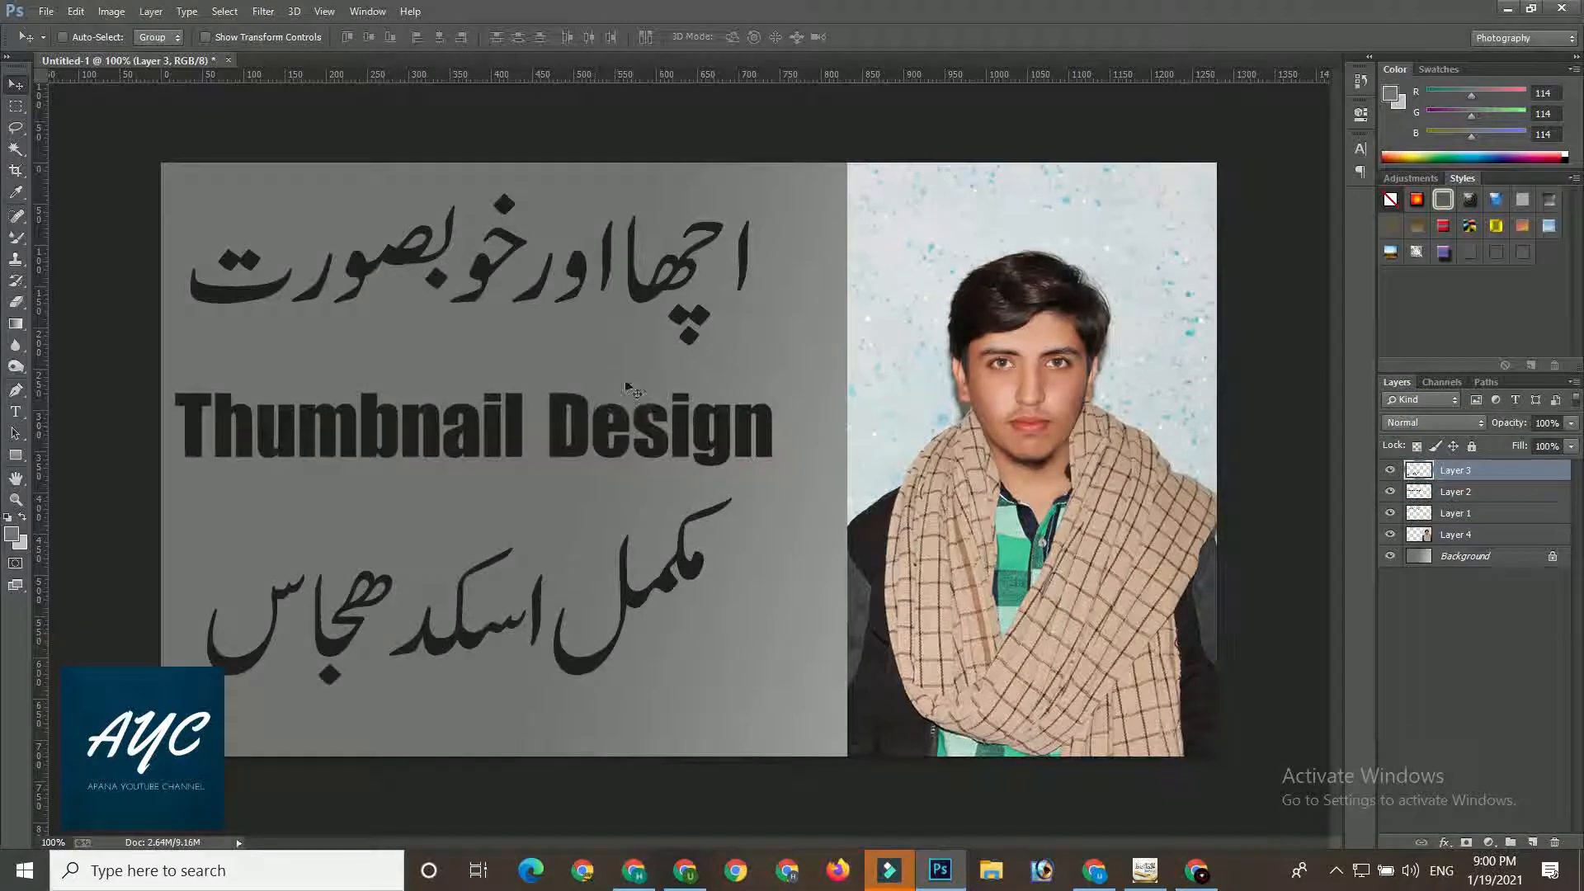
- Add a yellow Color Overlay (RGB 255, 252, 0) to the bottom Urdu line on Layer 3
double_click(1523, 472)
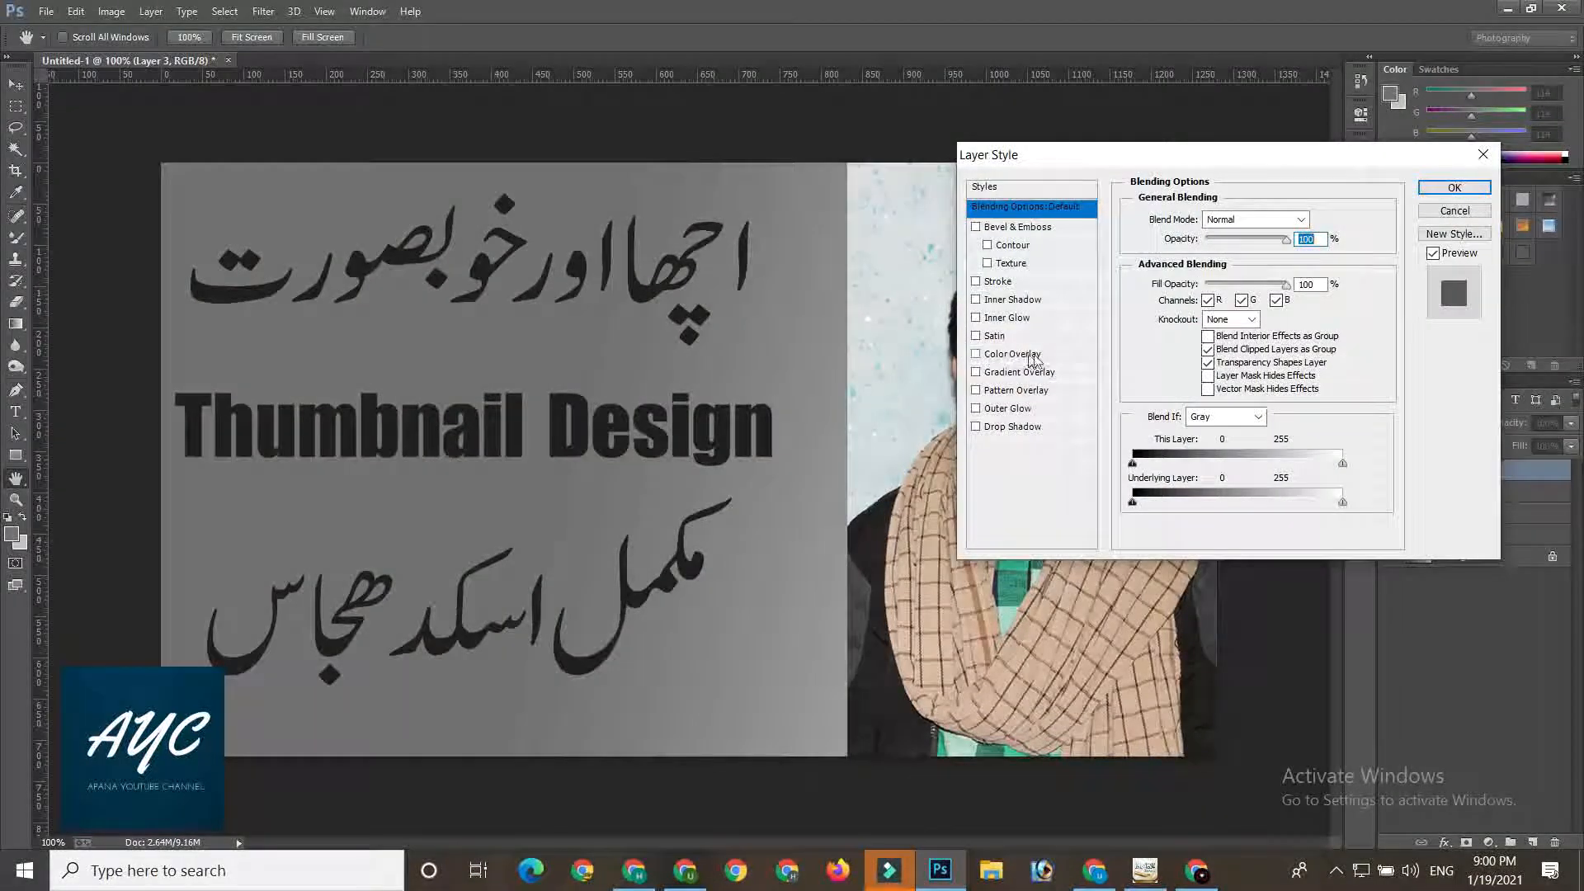
left_click(1057, 354)
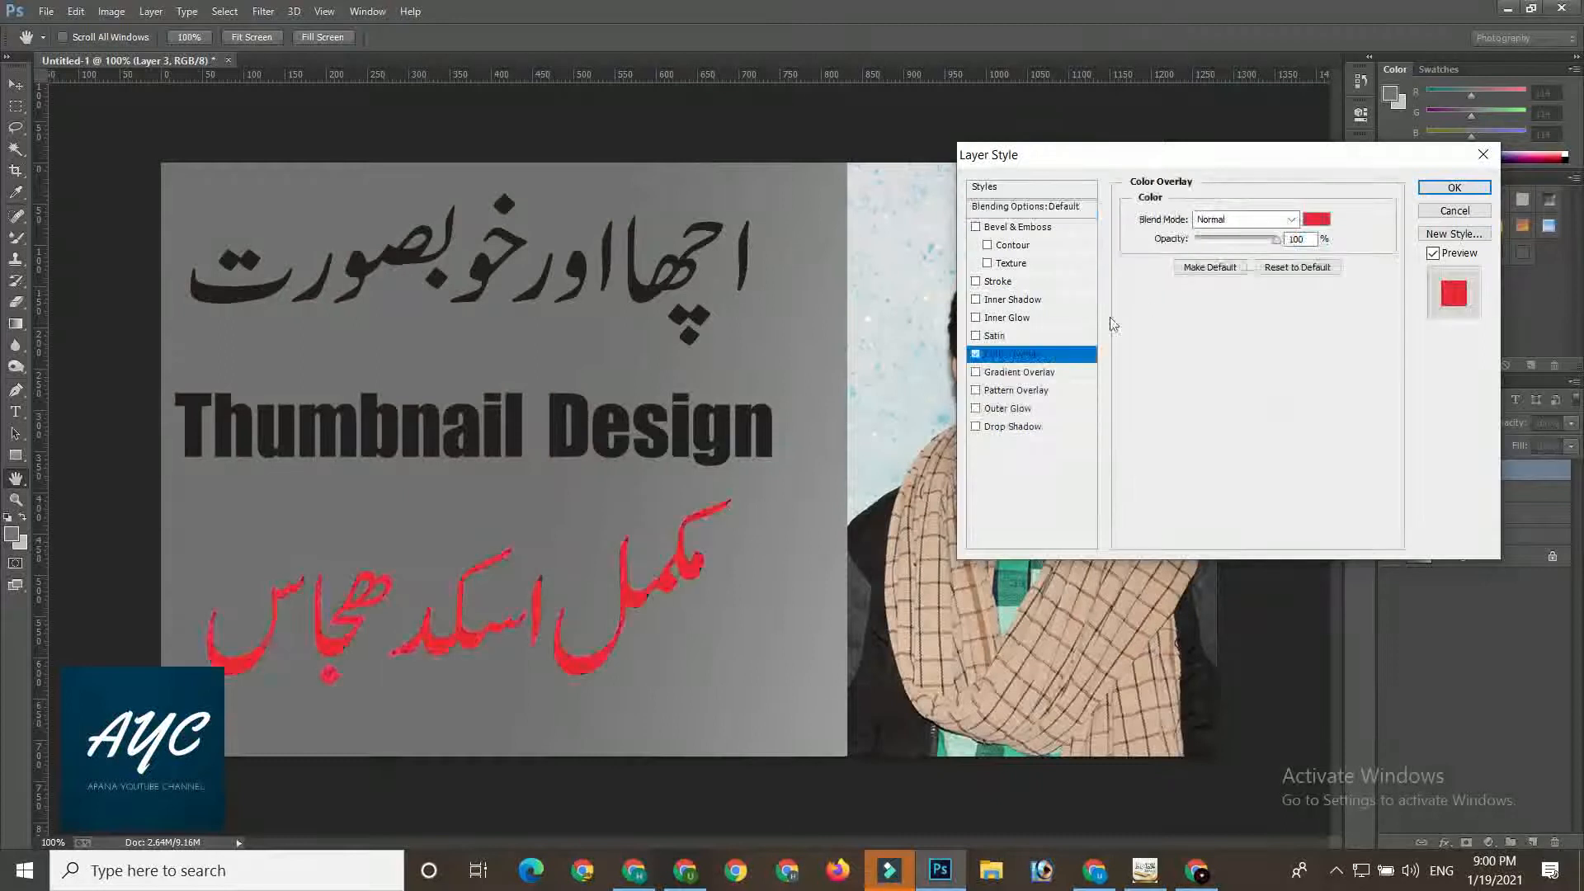
left_click(1315, 220)
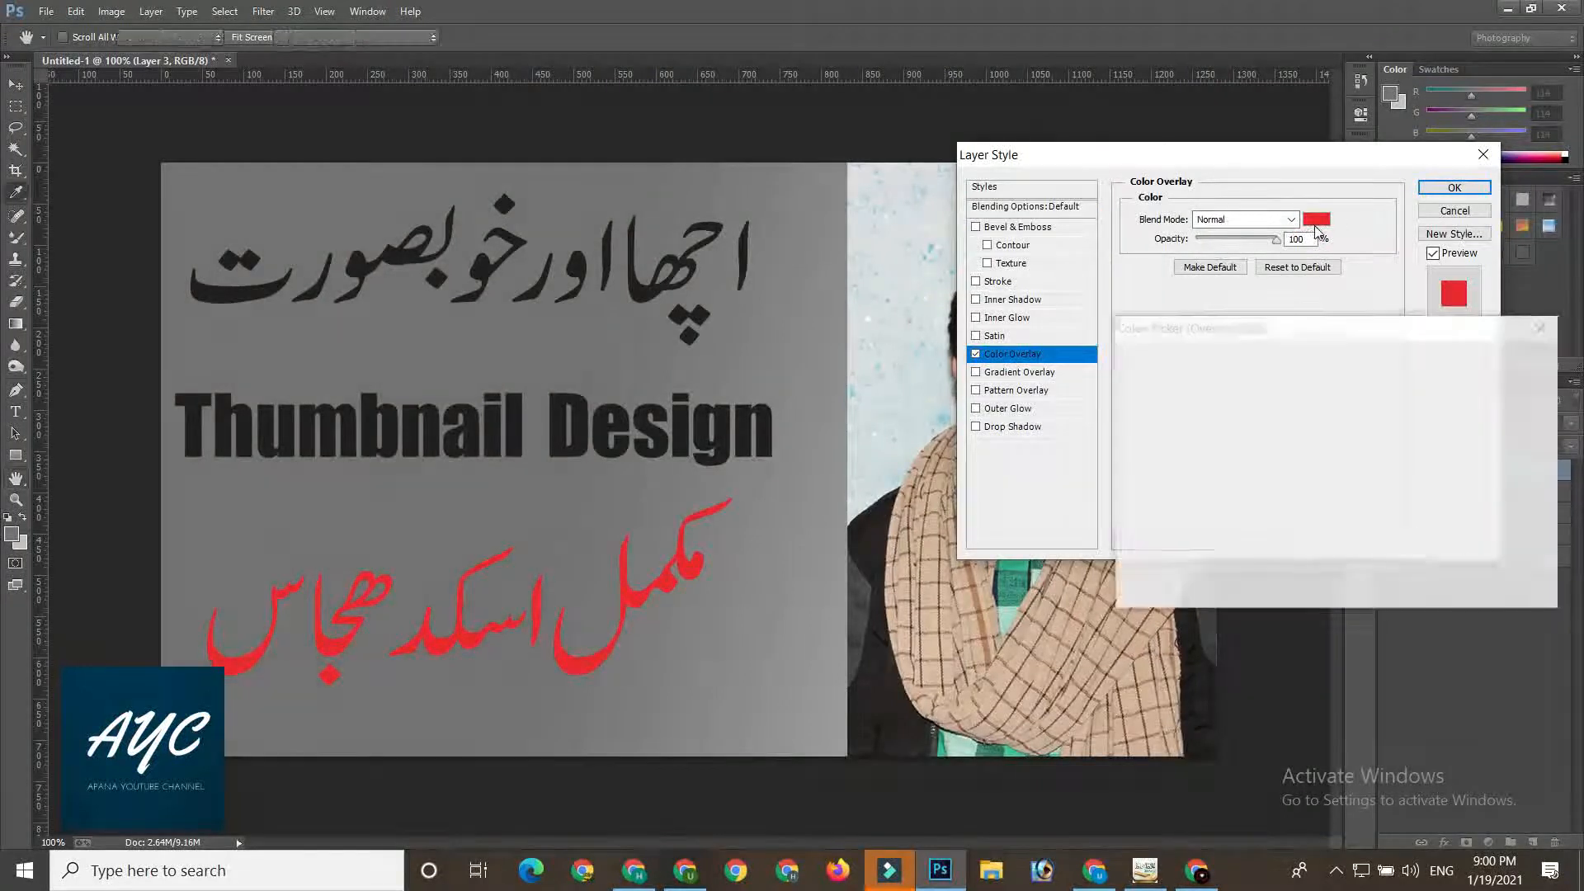
left_click(1347, 365)
left_click_drag(1347, 365, 1363, 547)
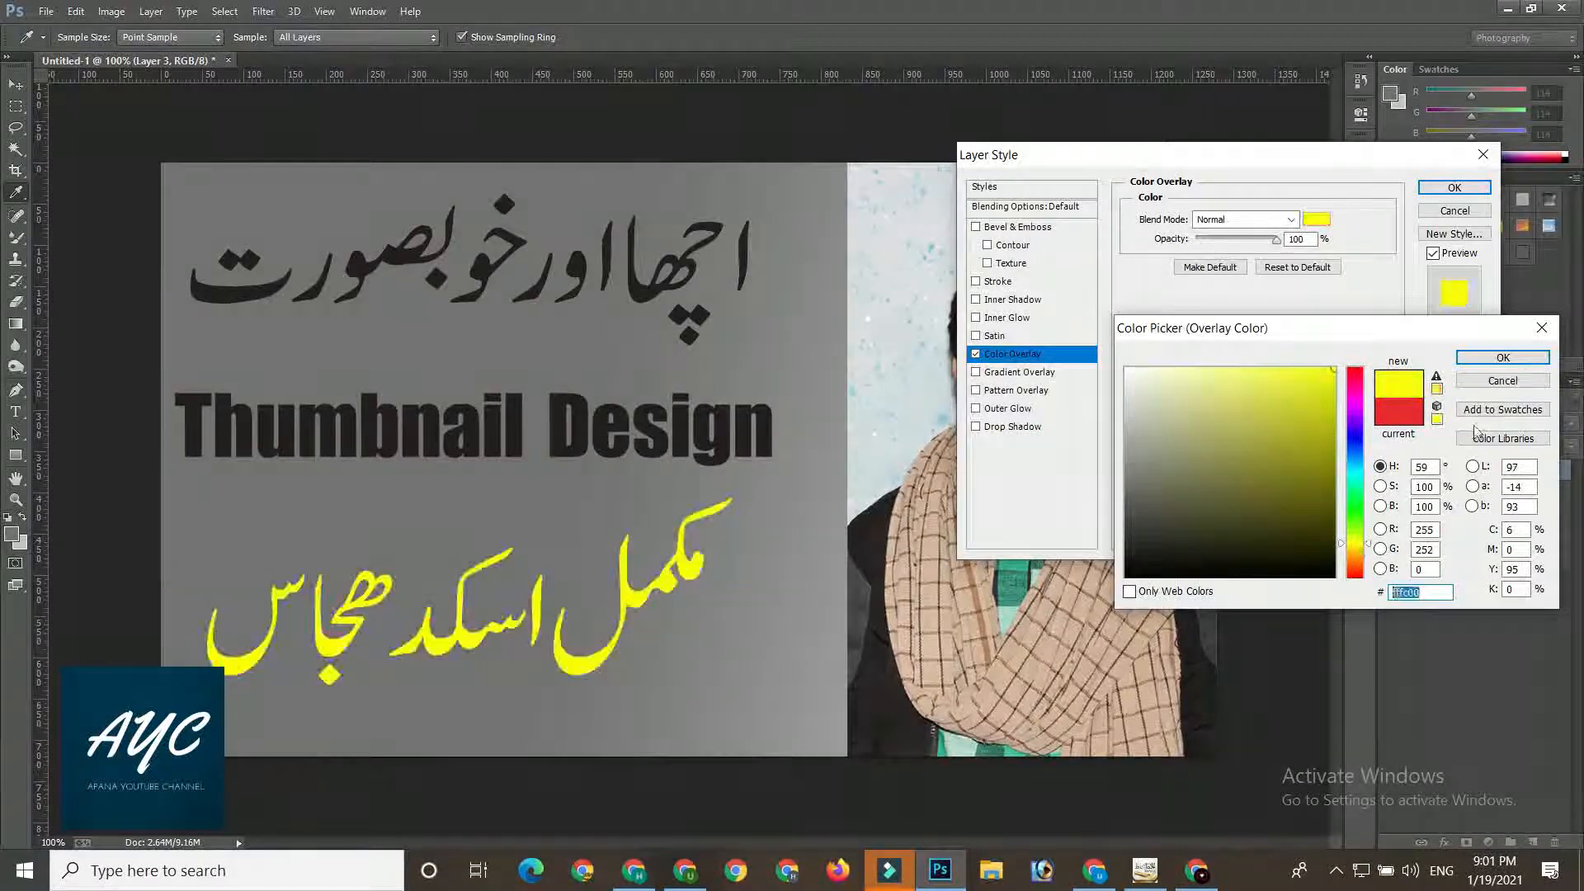
left_click(1502, 358)
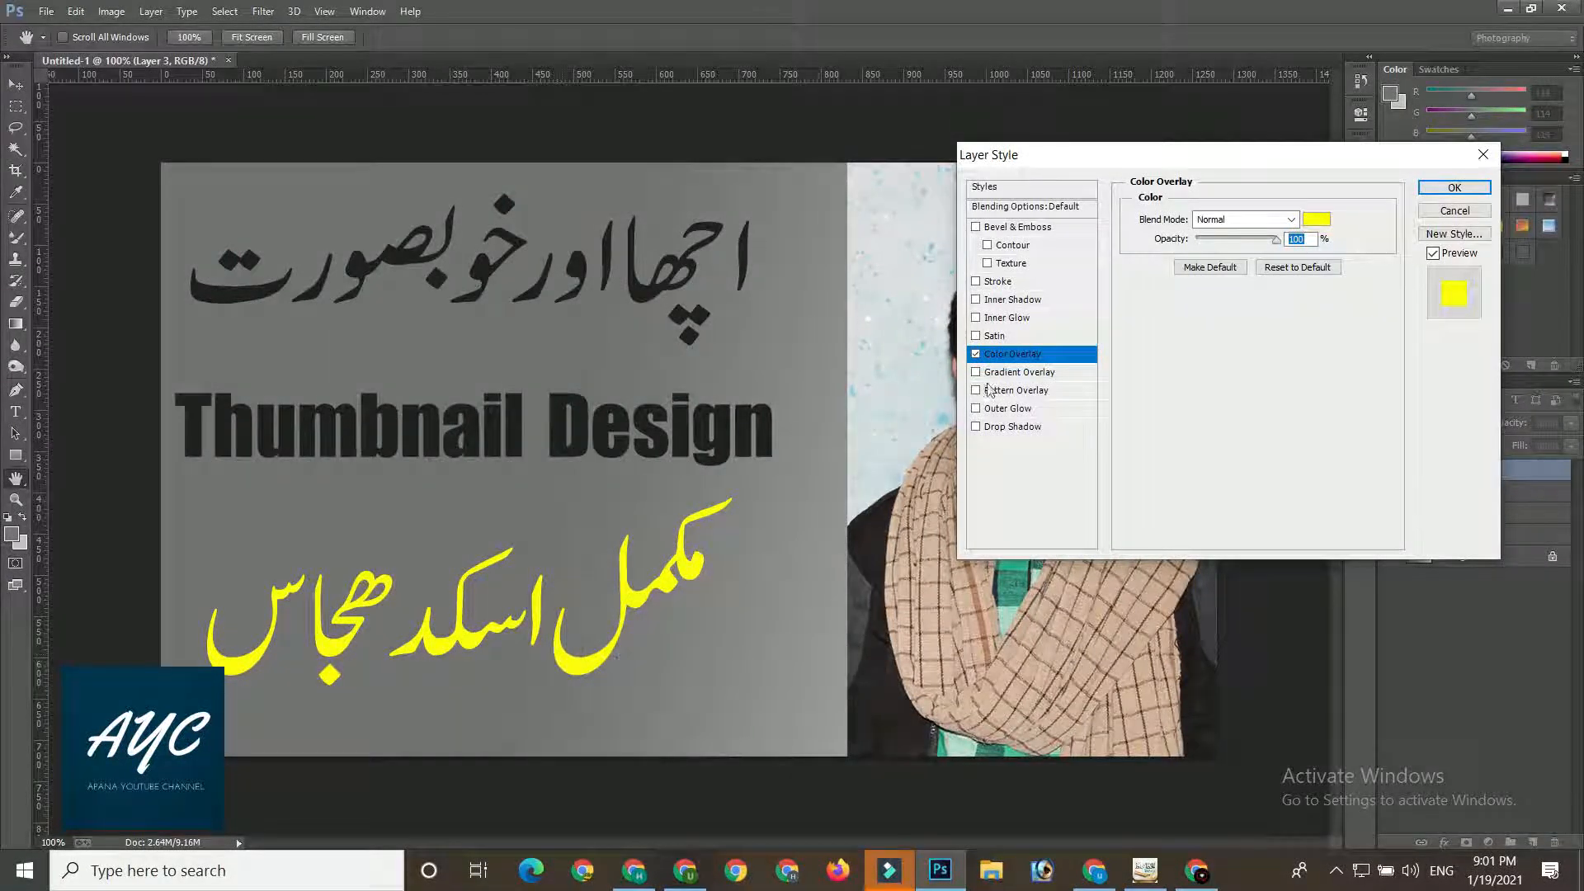
- Add a black outside Stroke of 24 px to the yellow Urdu line and apply the layer style
left_click(1064, 283)
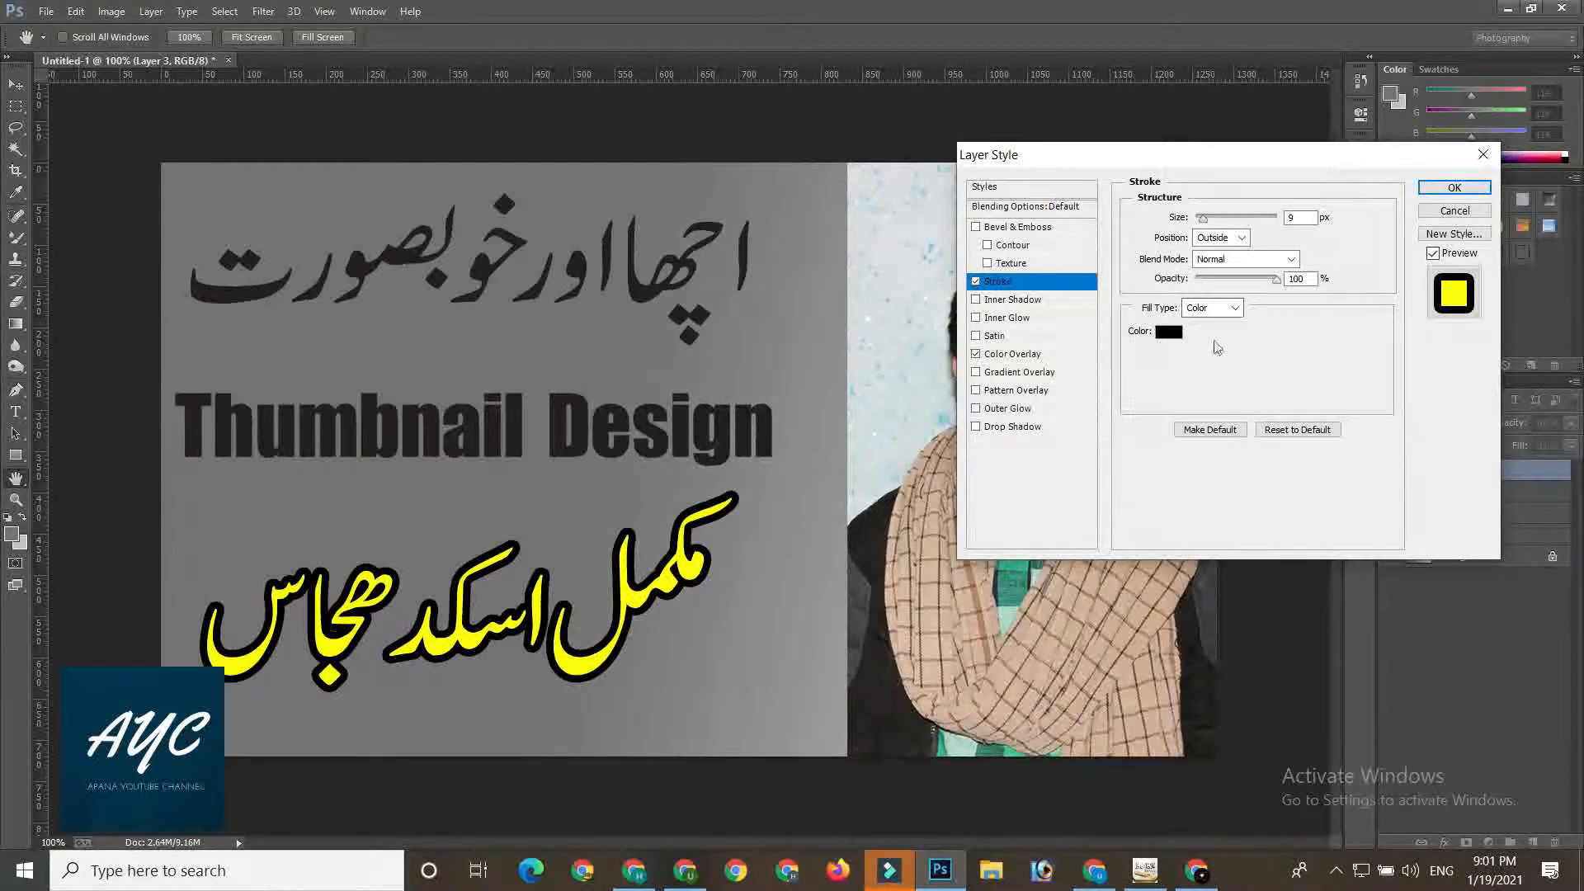
mouse_move(1205, 220)
left_mouse_down()
mouse_move(1228, 219)
mouse_move(1209, 223)
left_mouse_up()
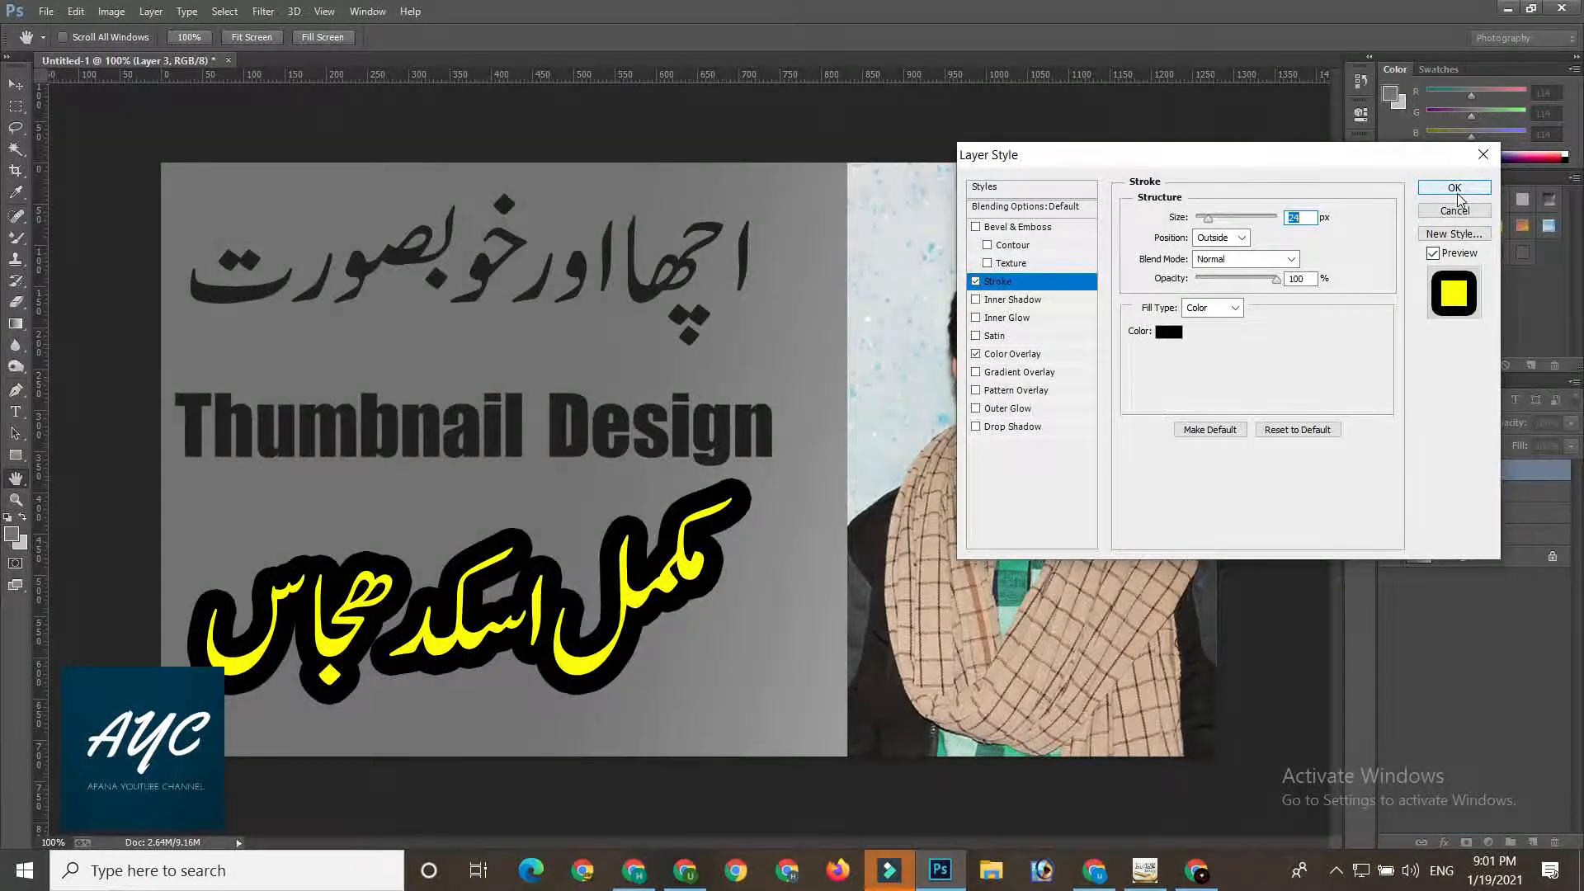
left_click(1455, 191)
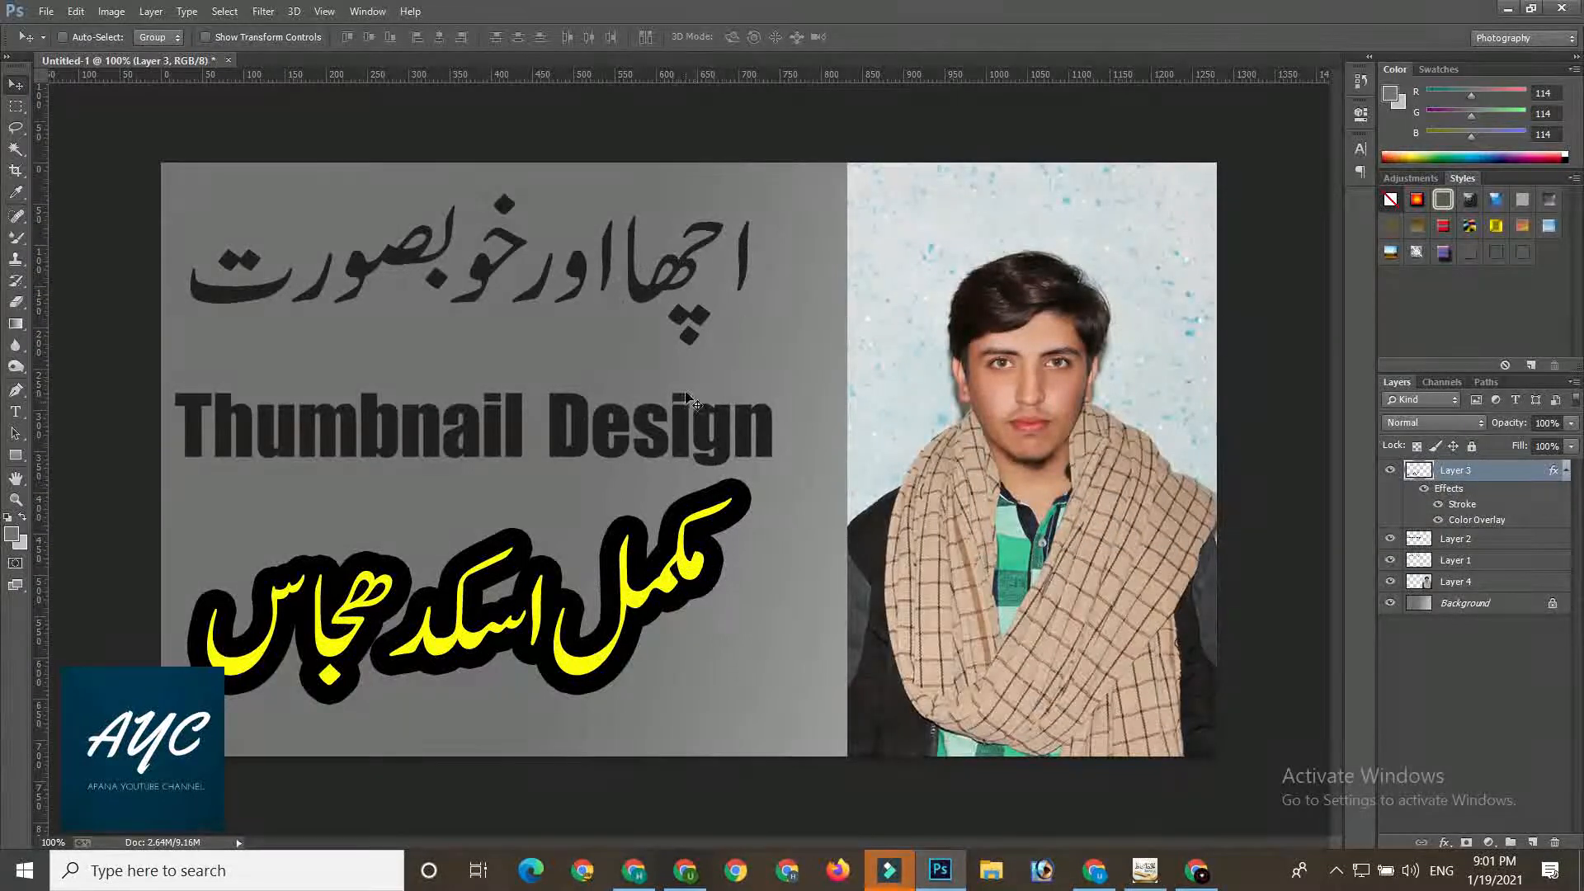
- Save the thumbnail to the Desktop as a JPEG named jdashd with Maximum quality
left_click(47, 13)
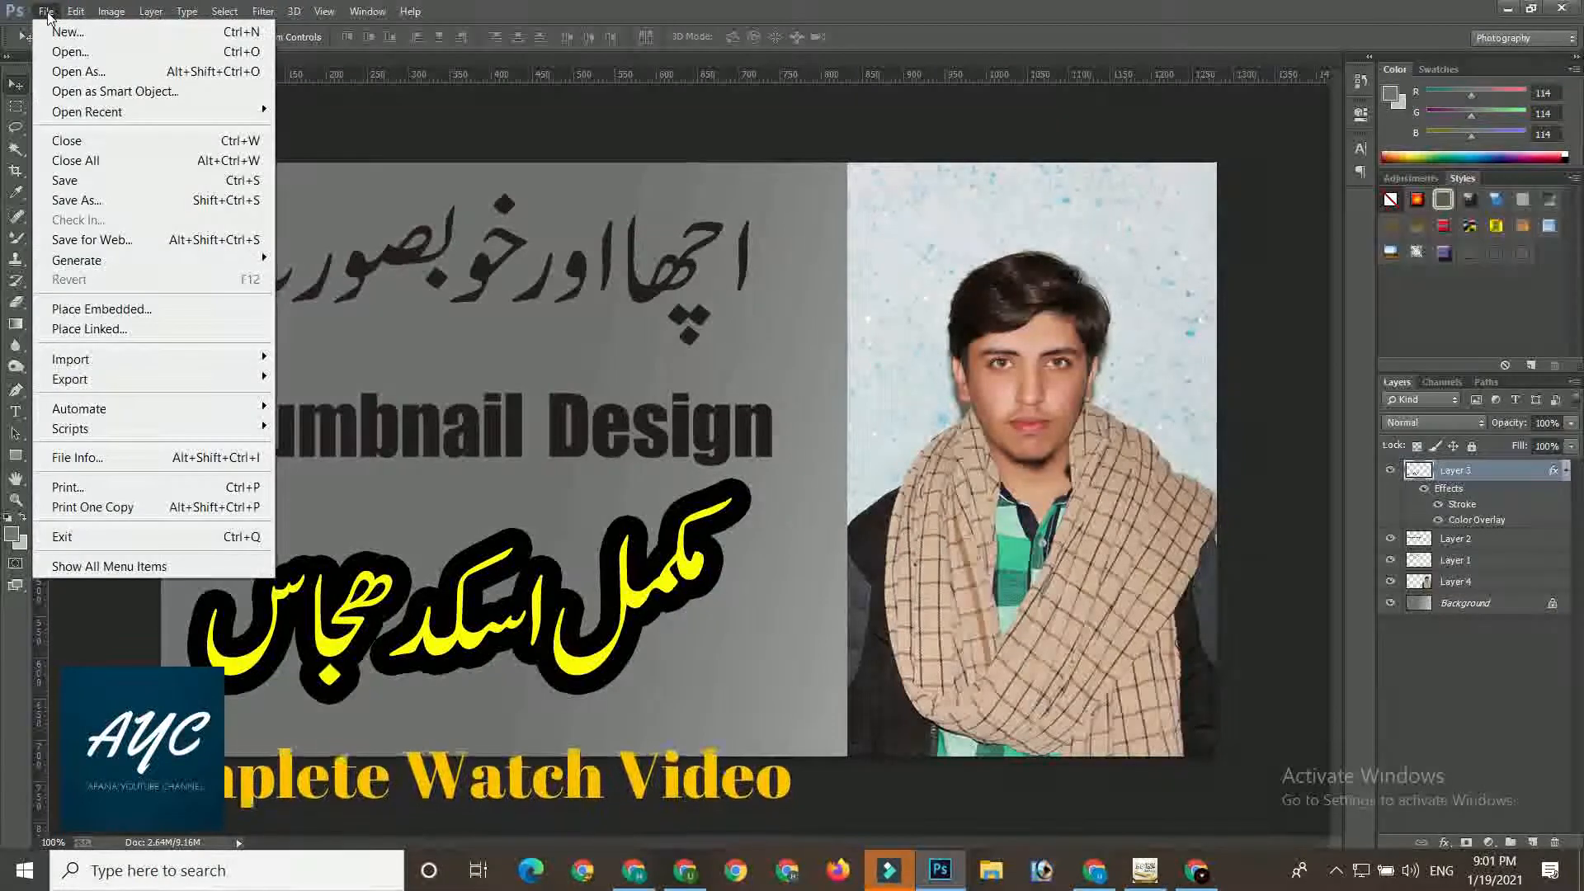
left_click(127, 206)
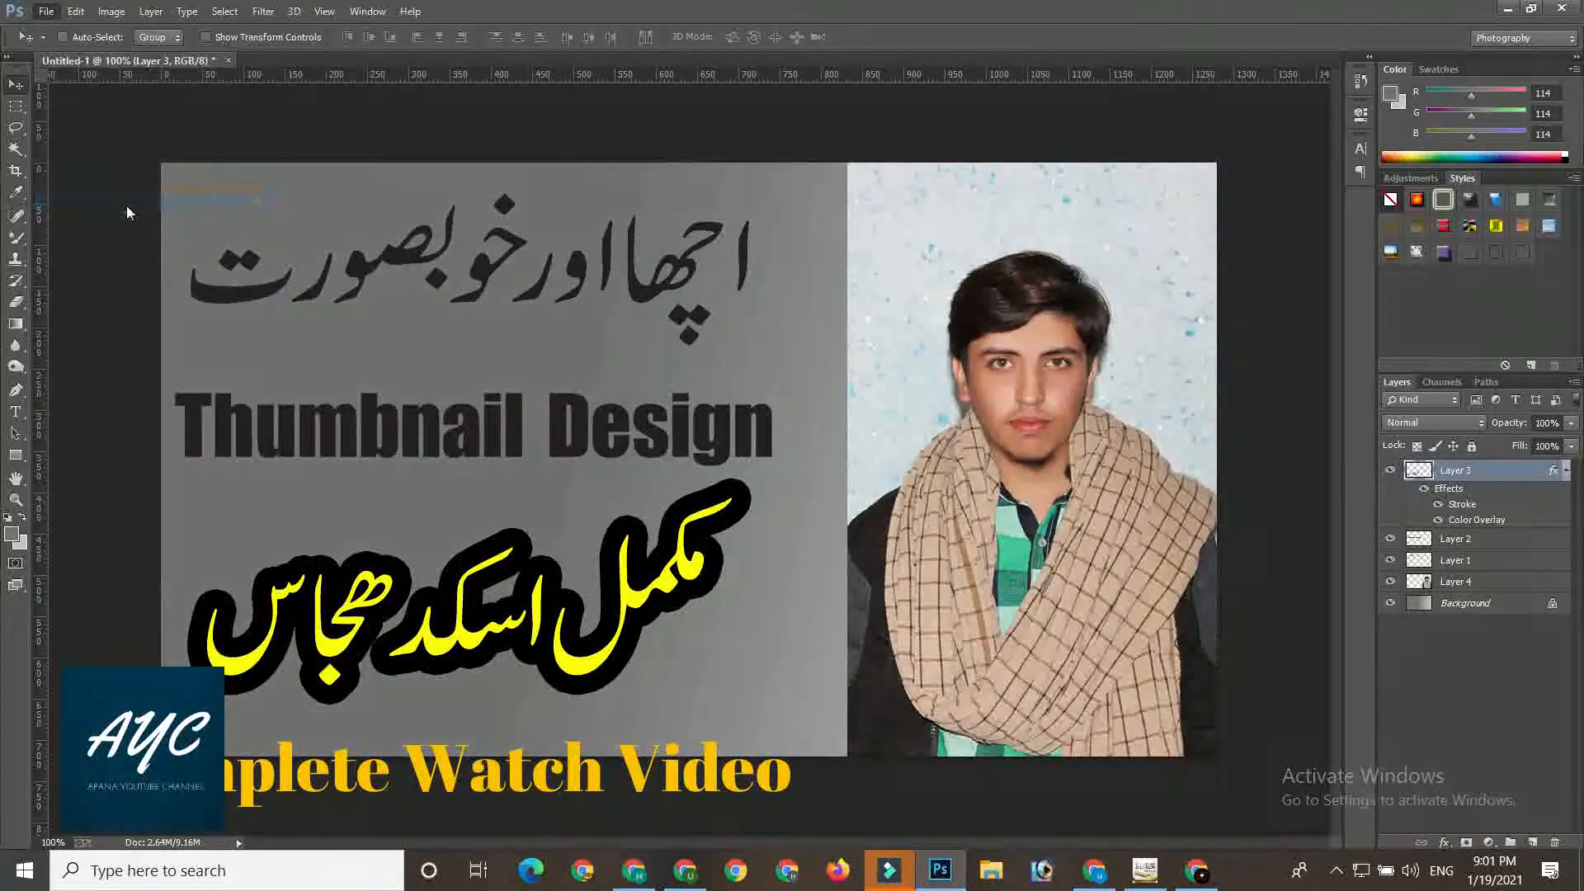
left_click(320, 625)
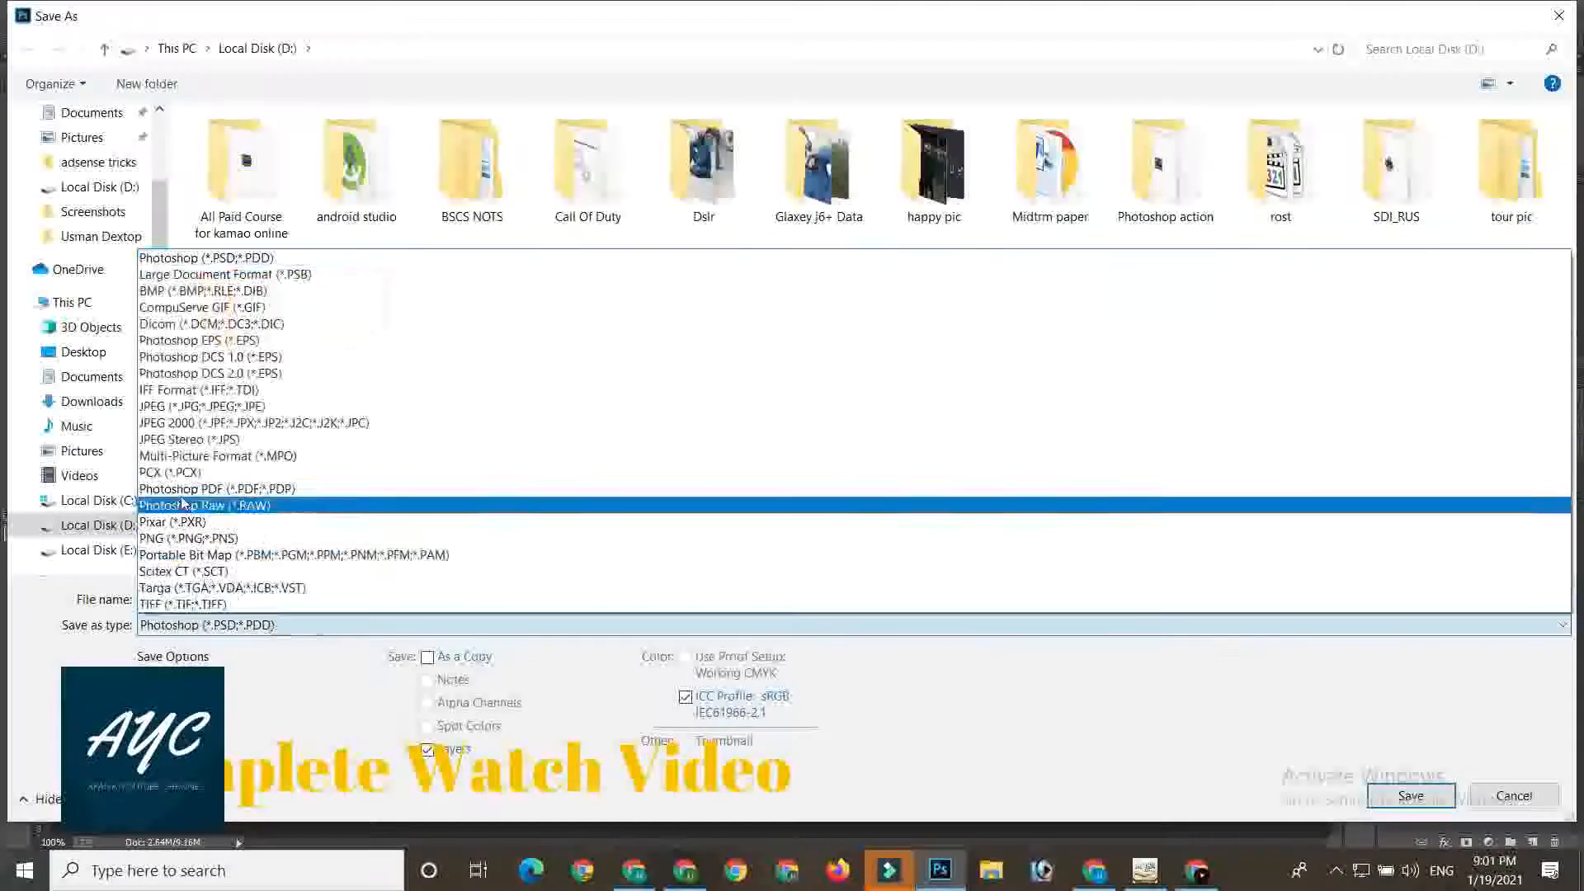
left_click(216, 406)
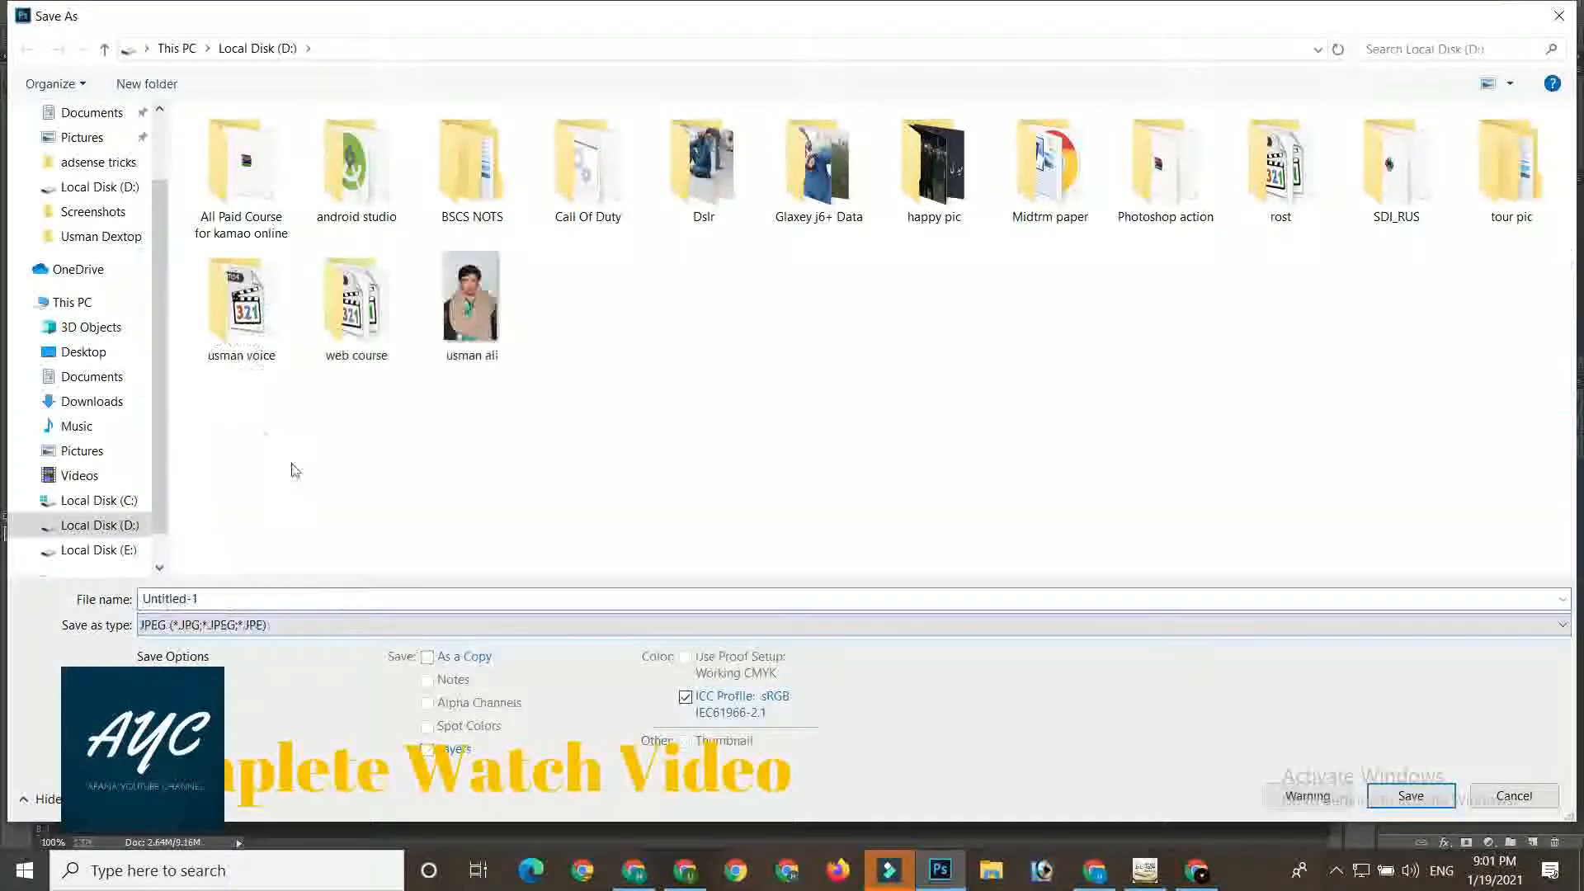
left_click(73, 326)
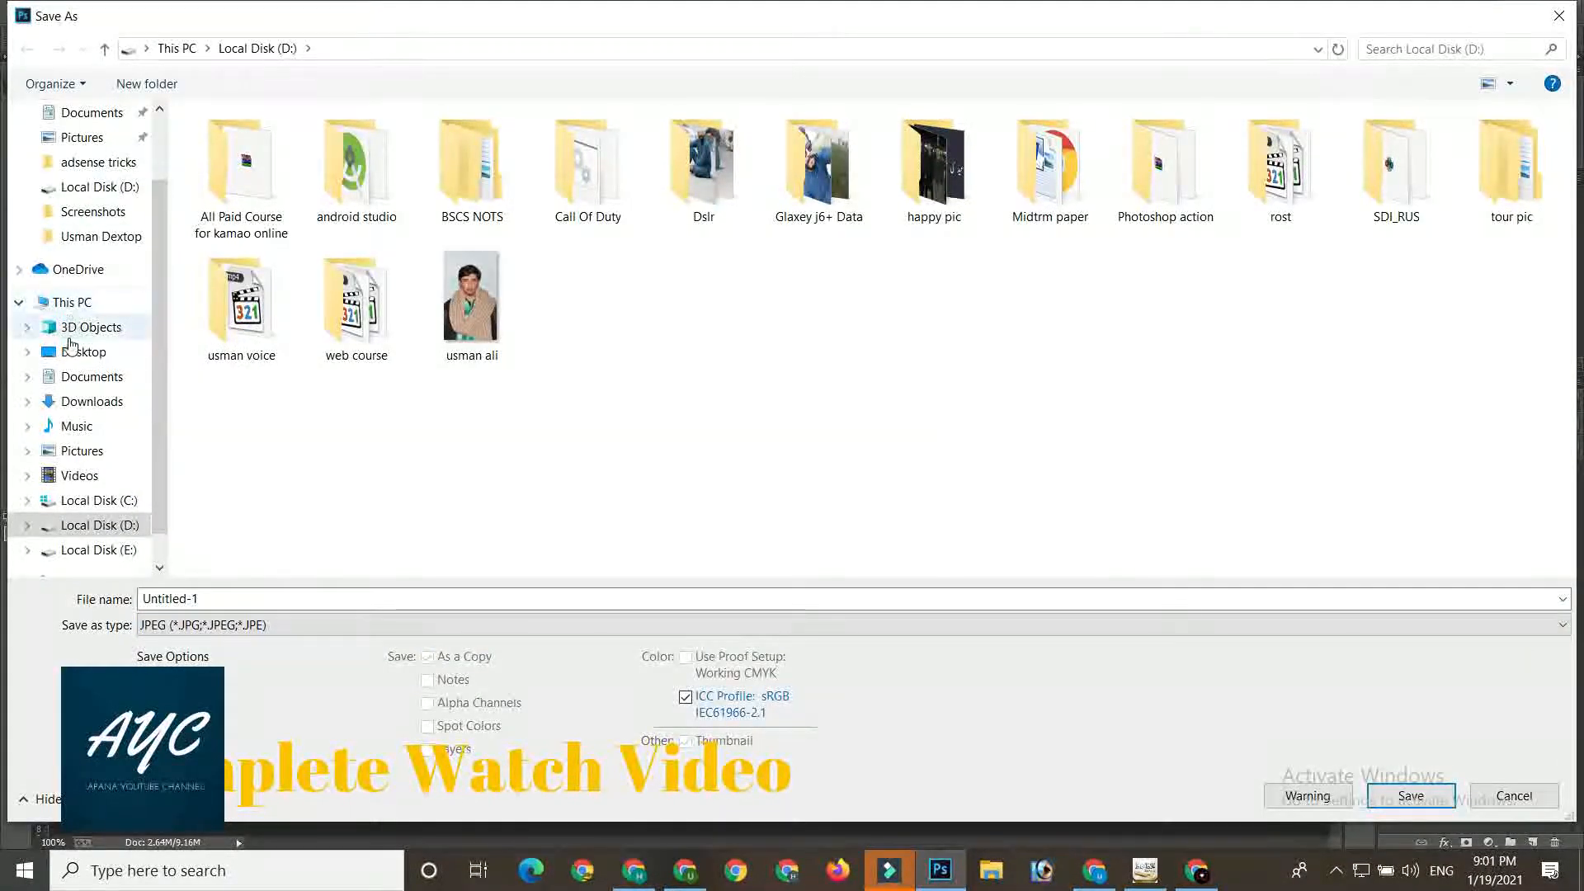
left_click(77, 359)
double_click(293, 604)
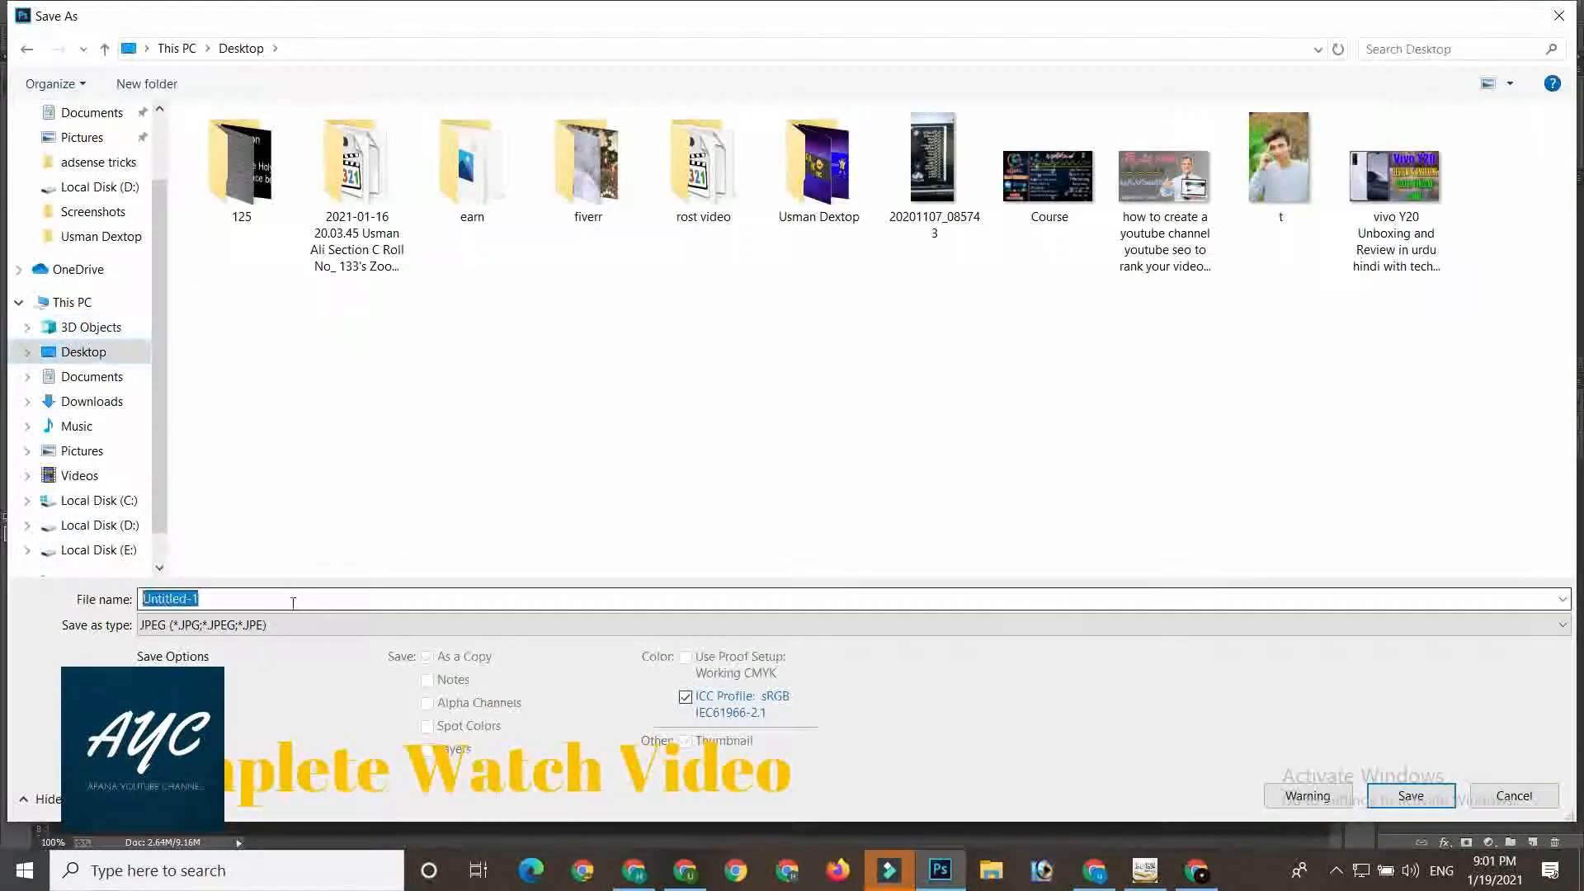
key("ctrl+a")
key("BackSpace")
type("jd")
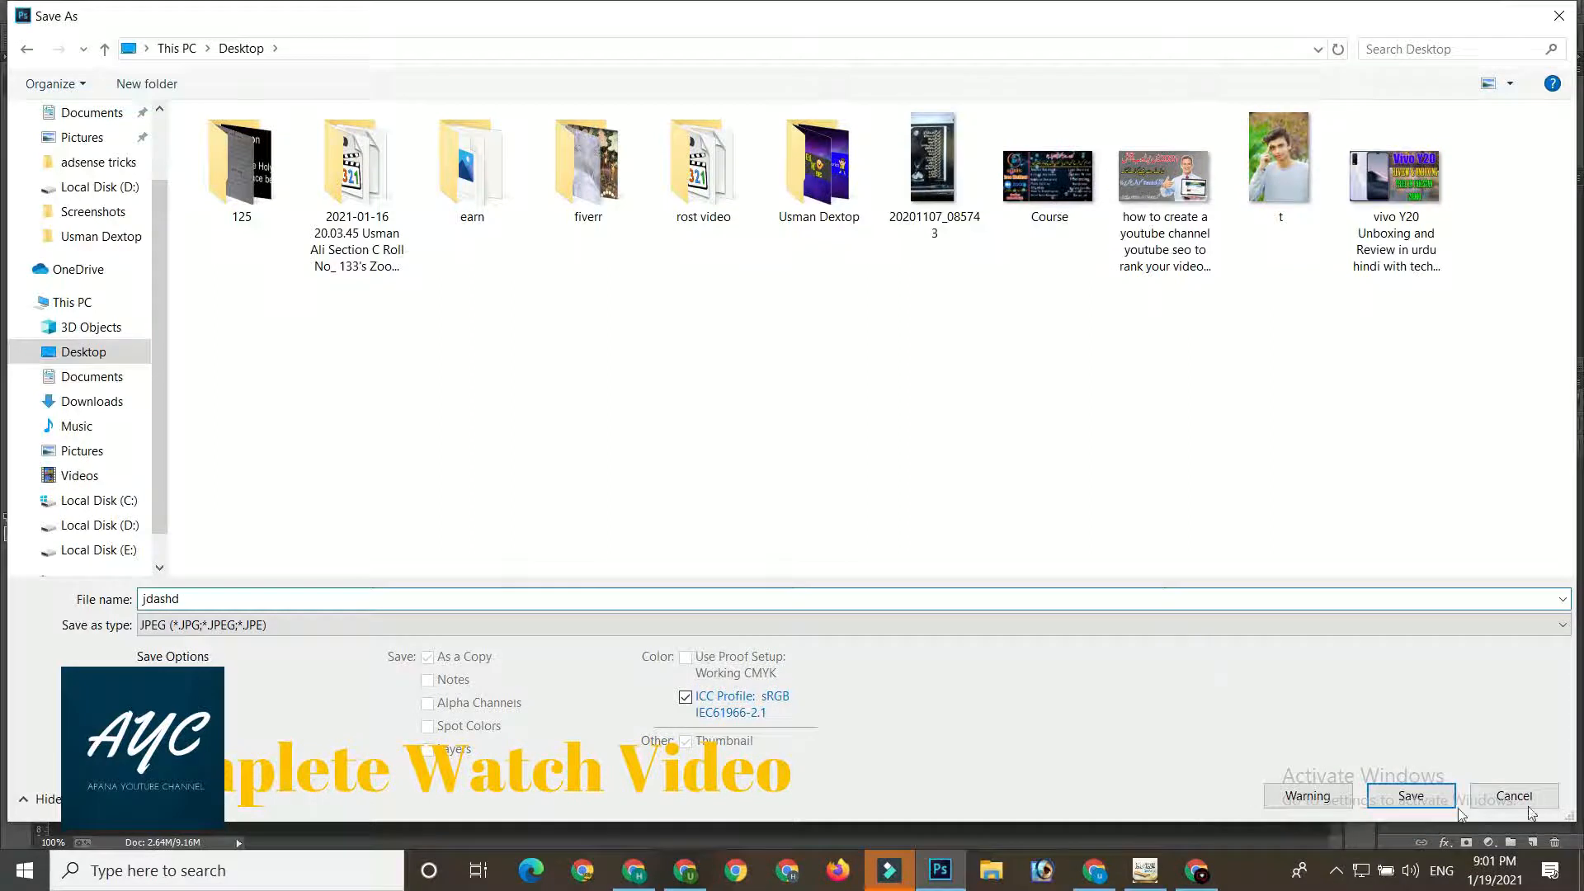
left_click(1404, 794)
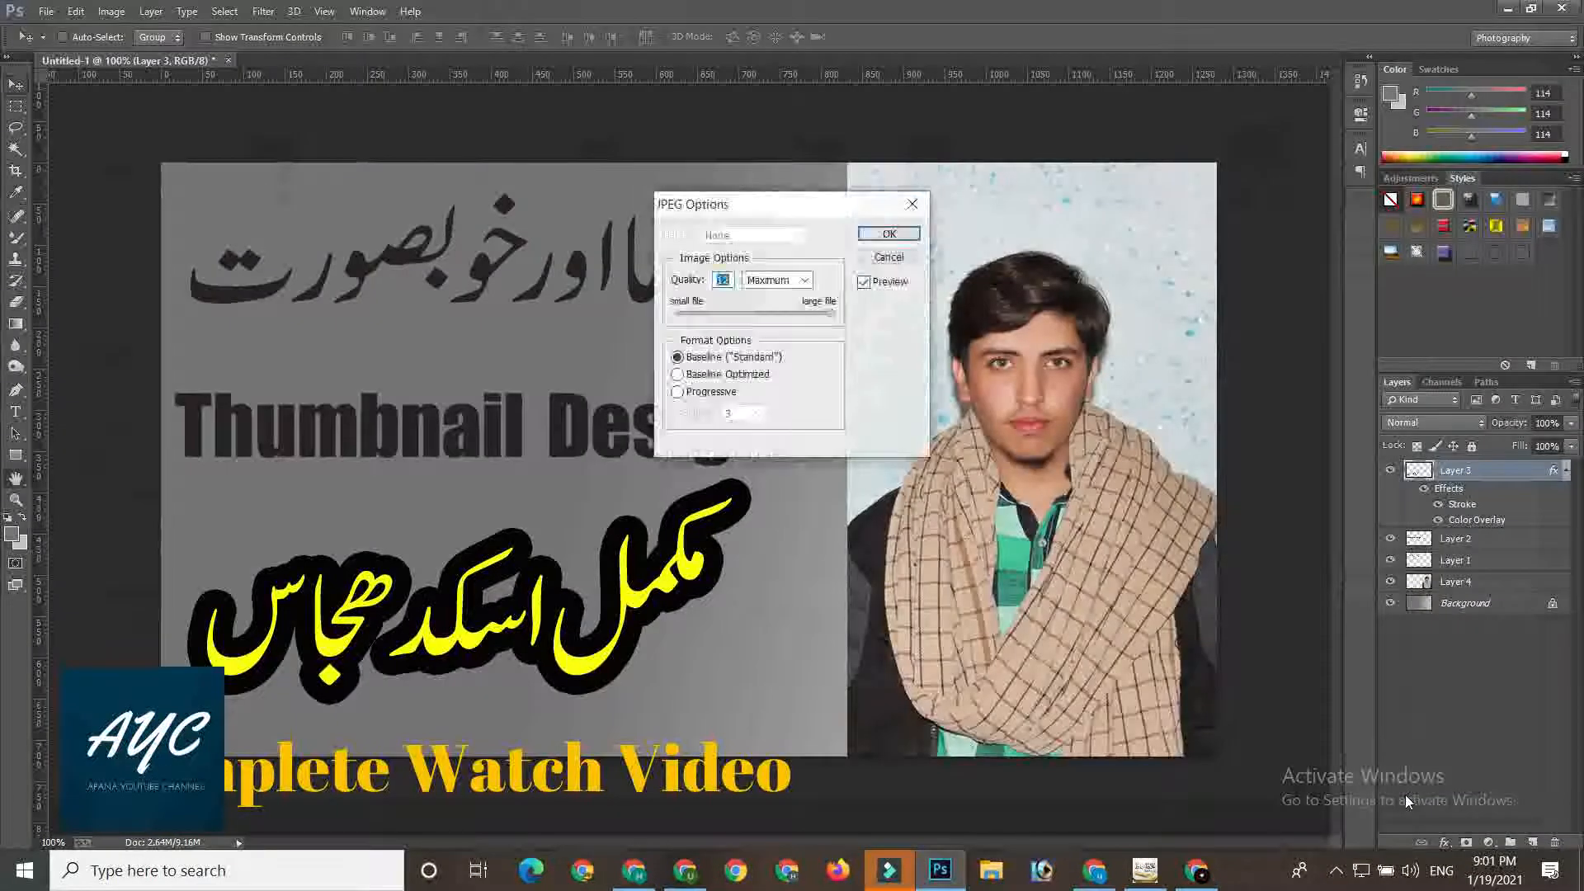
left_click(889, 234)
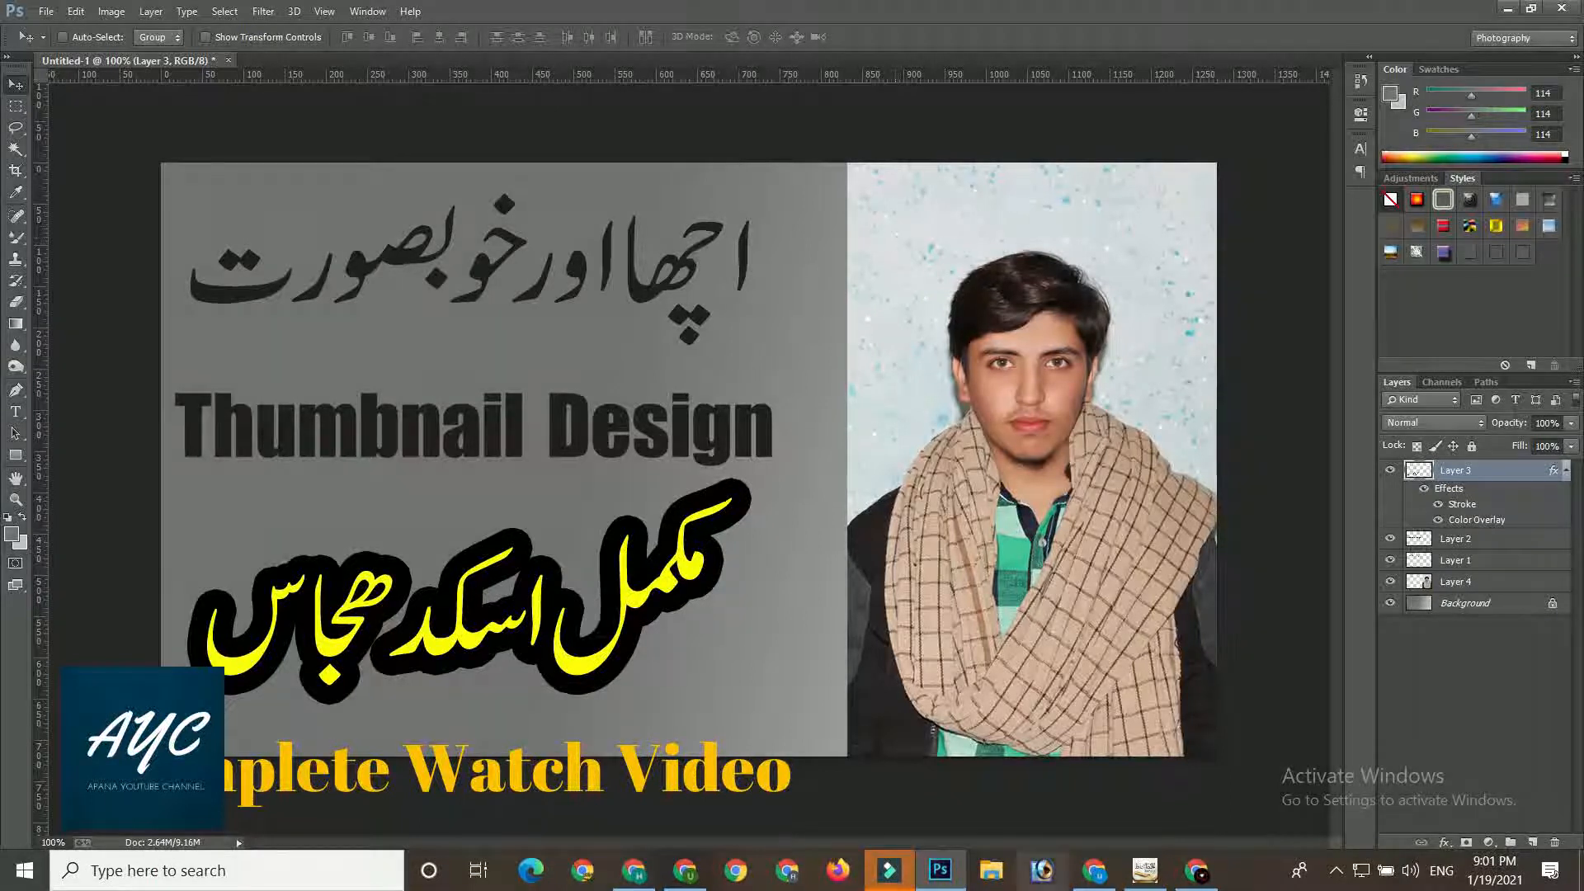
- Switch to the Canva thumbnail design in the browser and fill its circular landscape frame with the uploaded portrait
left_click(1095, 871)
left_click(639, 10)
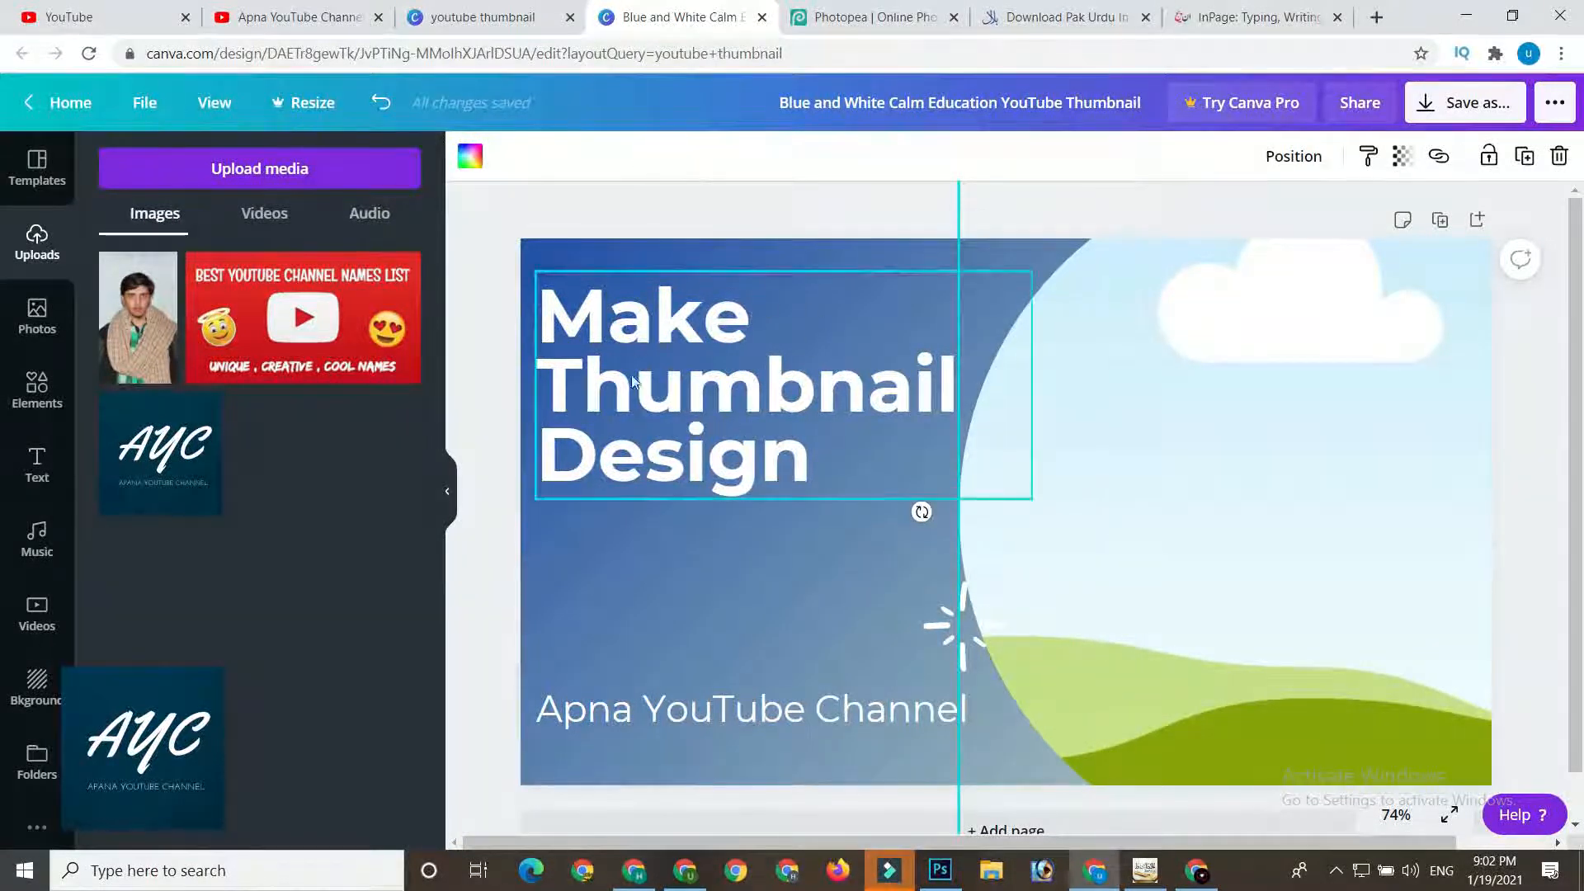
left_click(139, 328)
left_click_drag(1090, 513, 1235, 457)
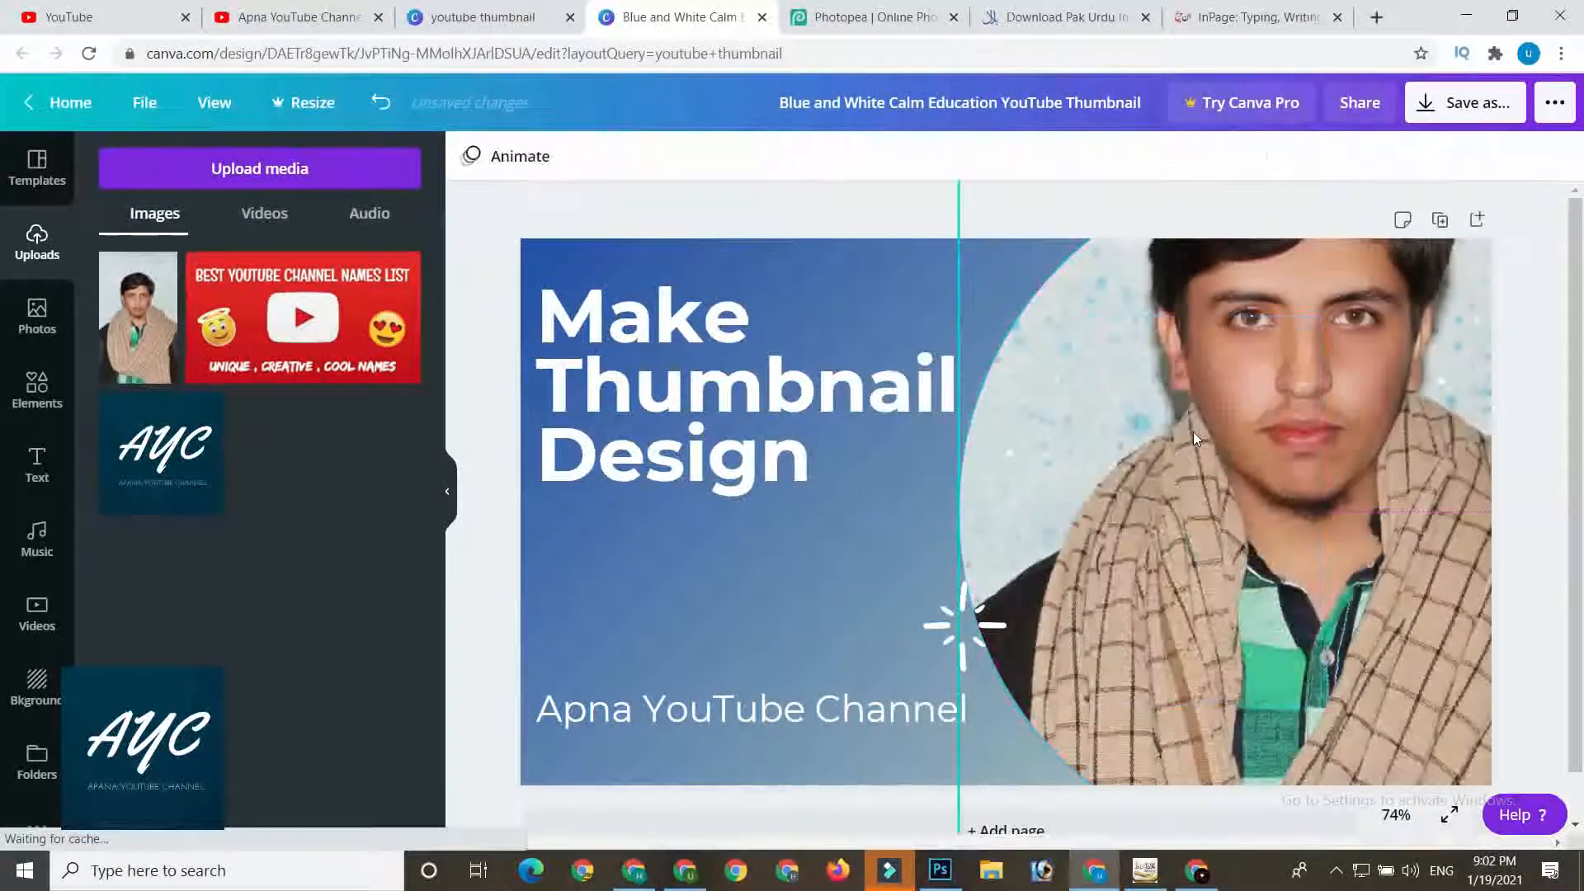
- Shift the portrait down inside its circular frame so the whole head fits in the crop
double_click(1309, 419)
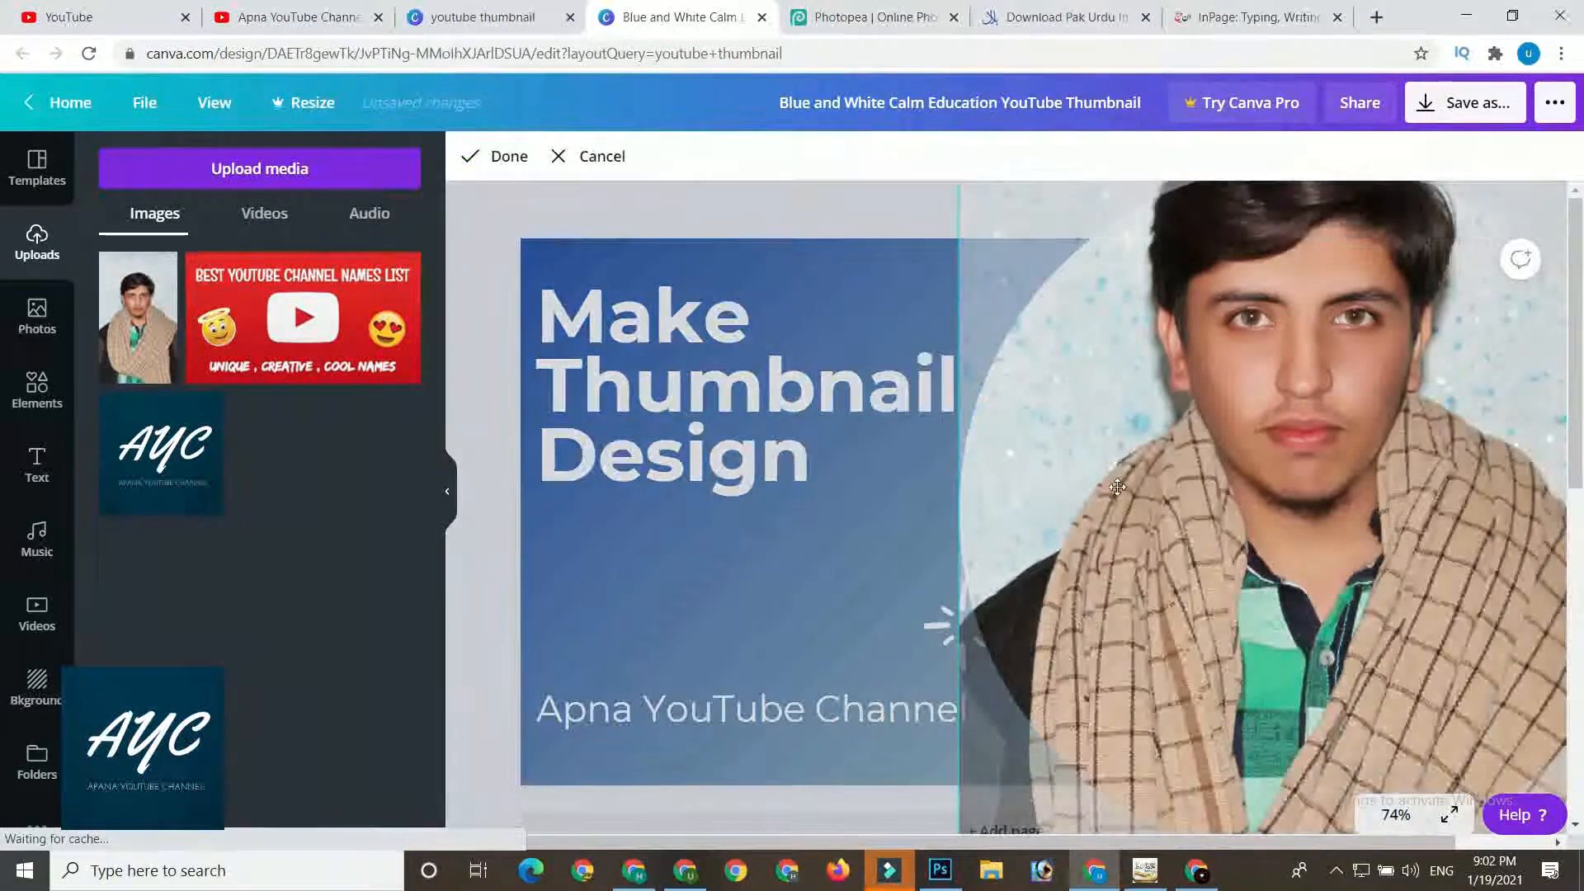
left_click_drag(1183, 675, 1177, 765)
left_click(524, 467)
key("Escape")
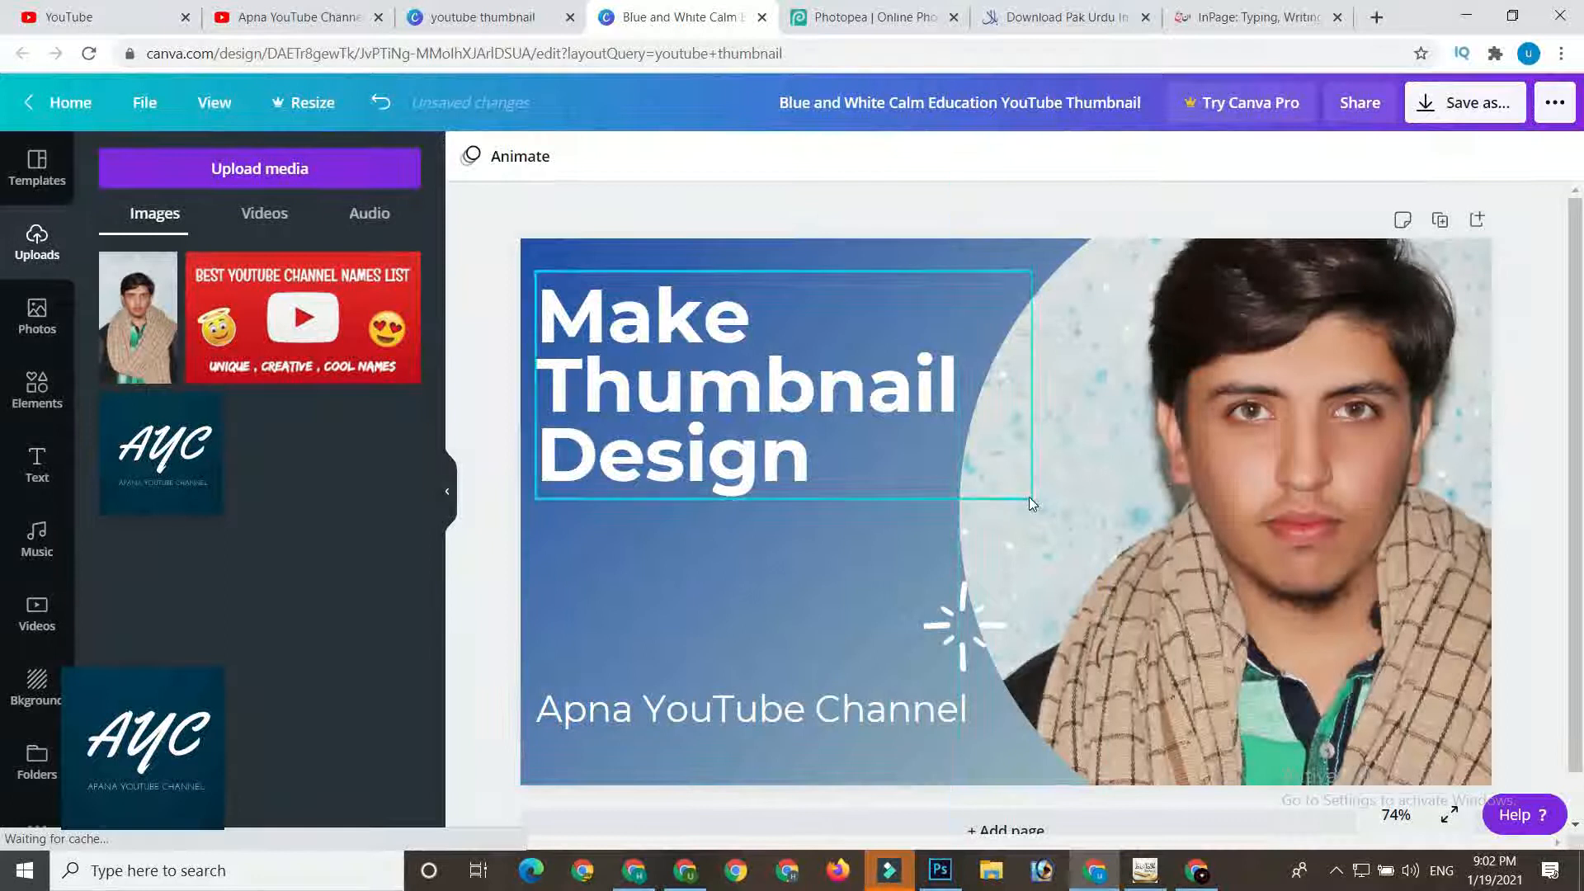
- Download the Canva thumbnail design as a JPG
left_click(1466, 103)
left_click(1338, 255)
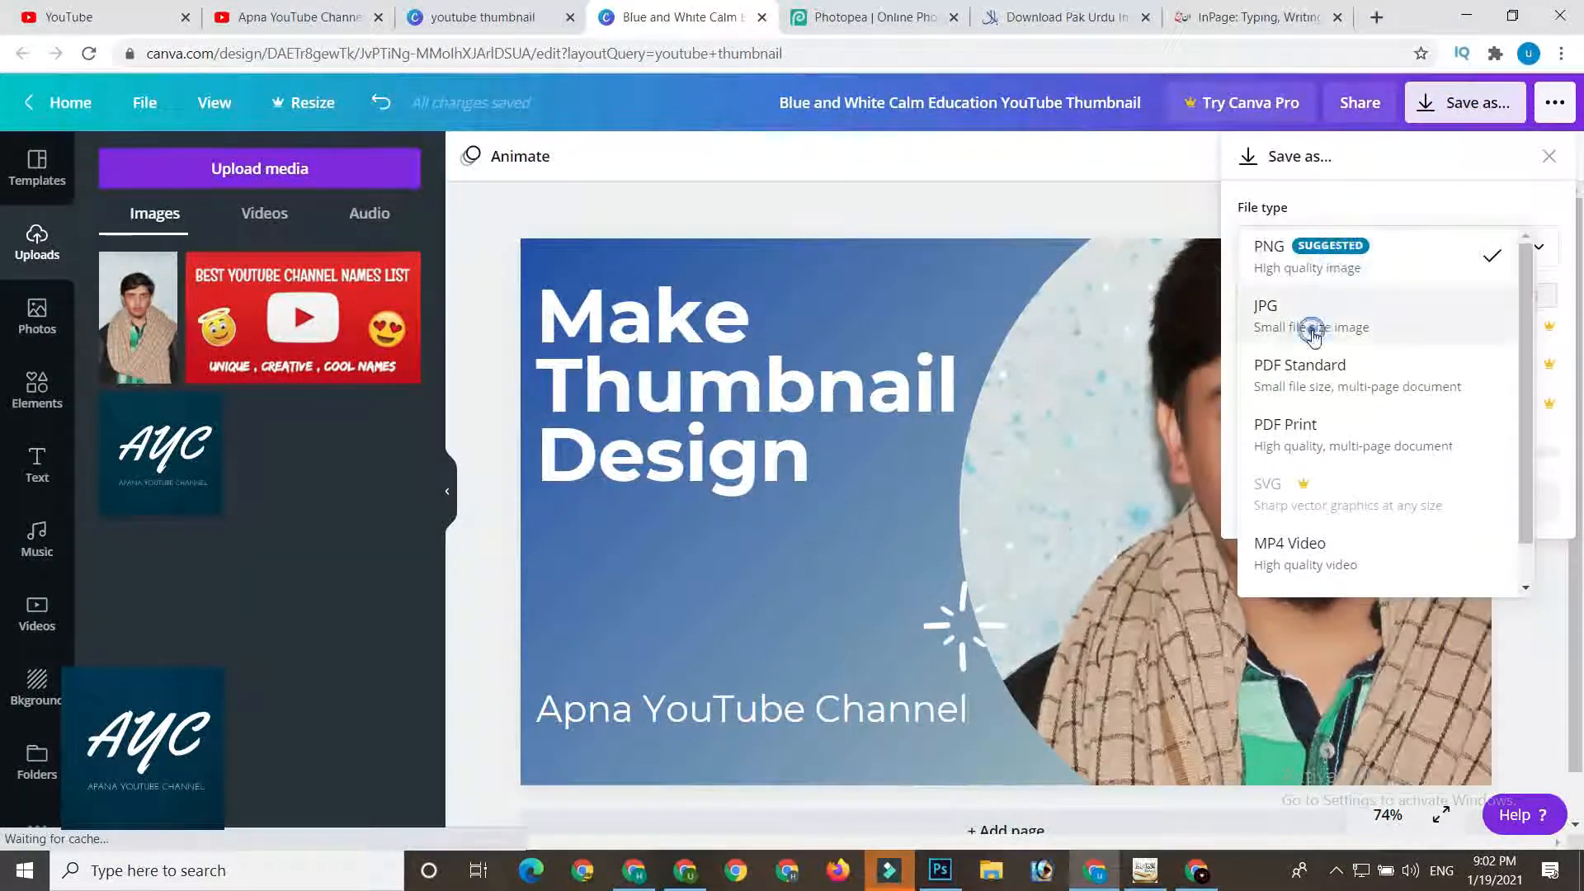
left_click(1312, 325)
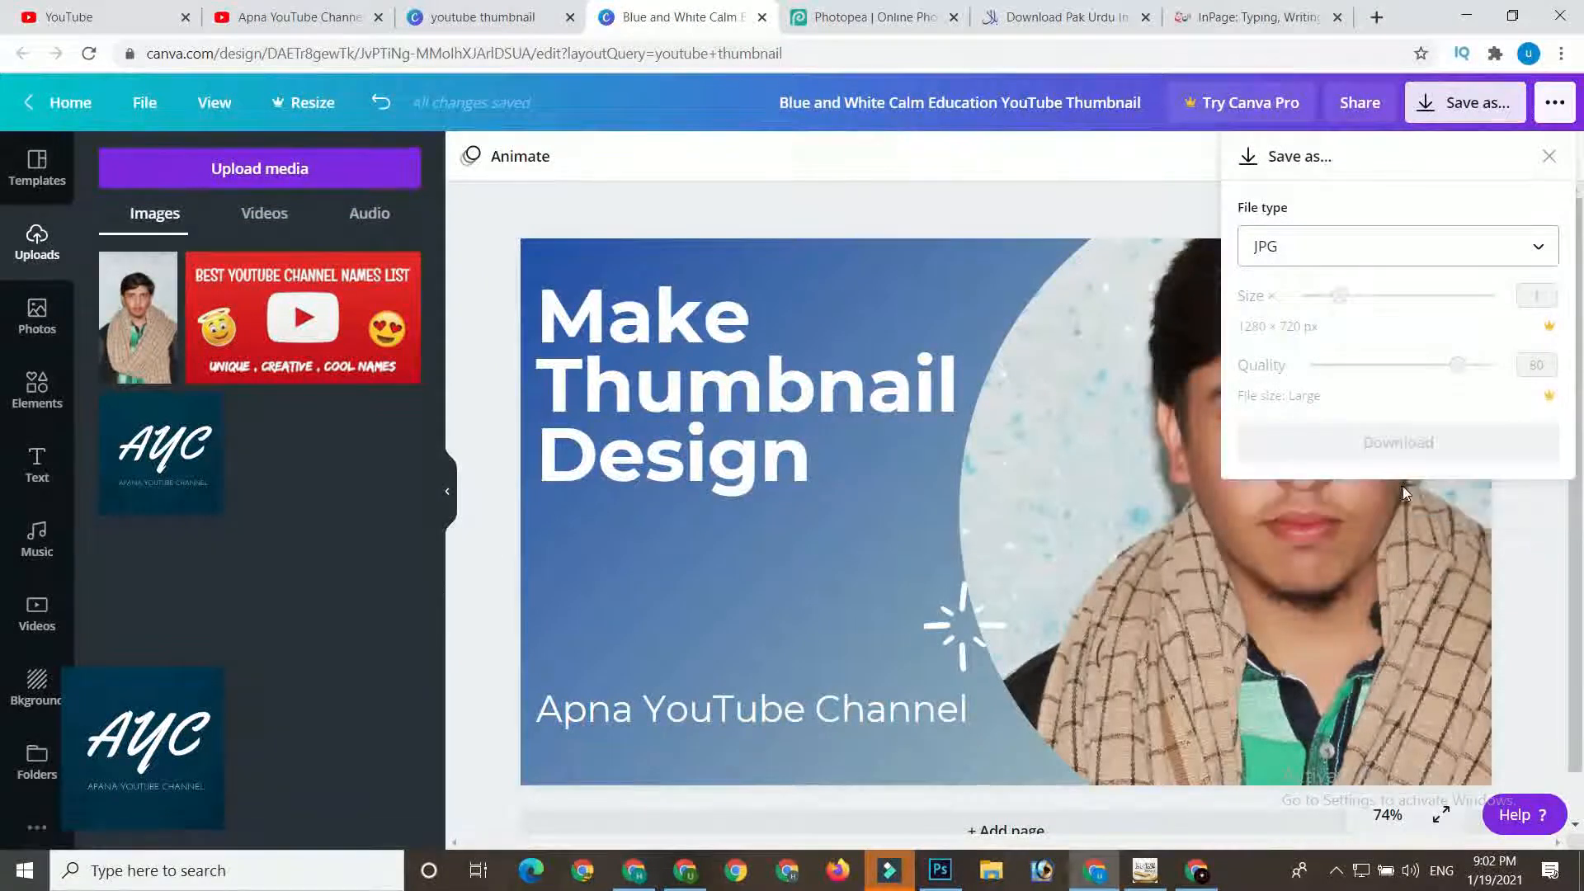
left_click(1444, 453)
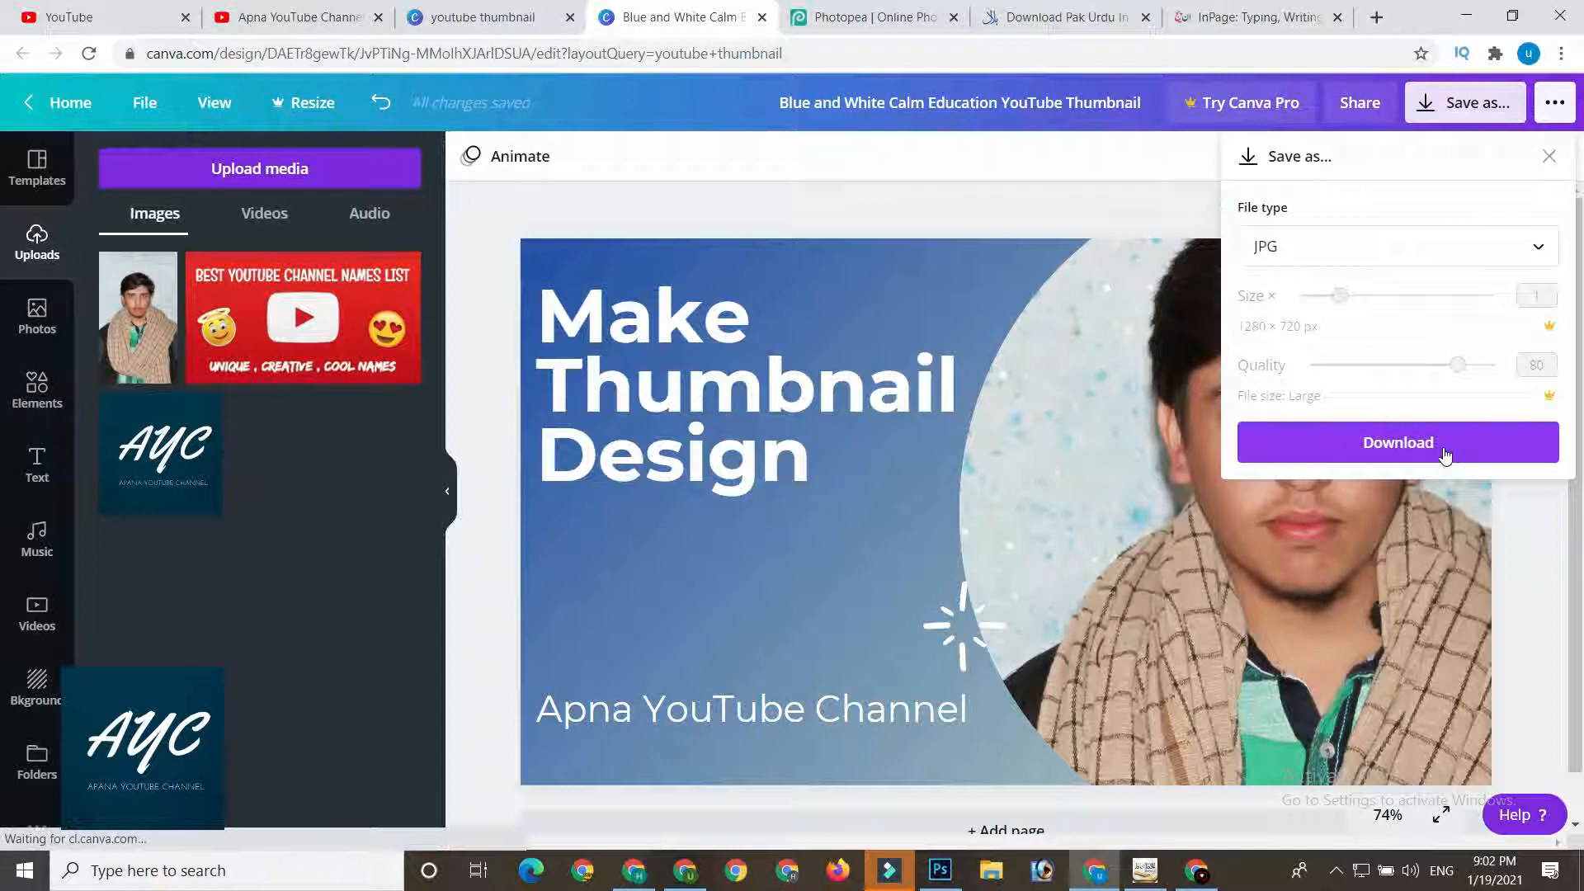